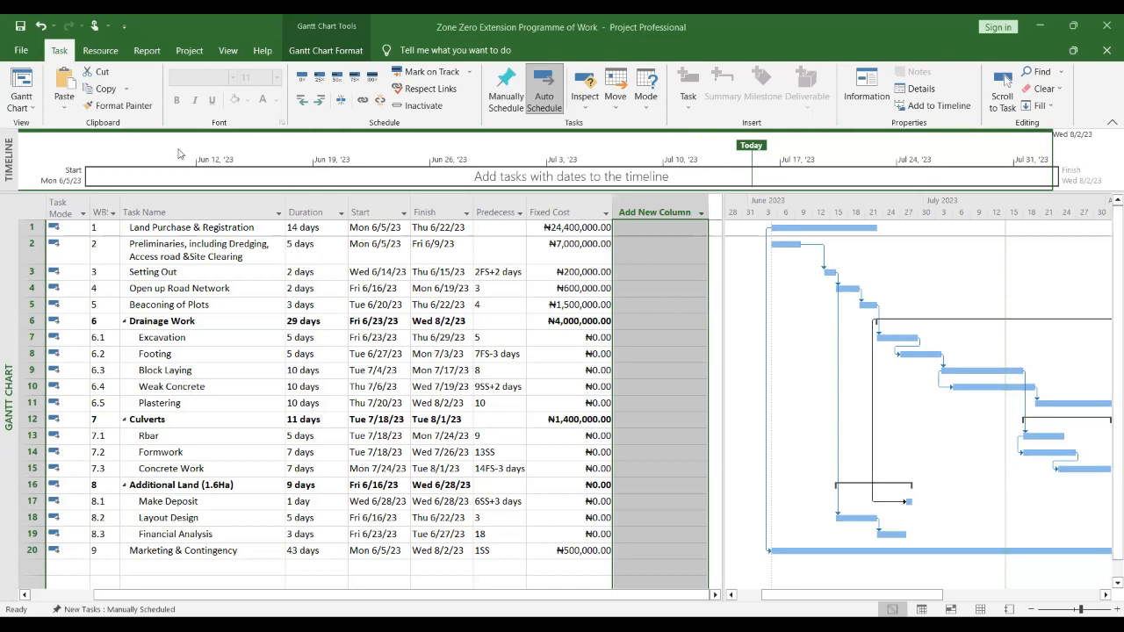
# Step: Select the entire task table and set its font size to 16
pyautogui.click(258, 277)
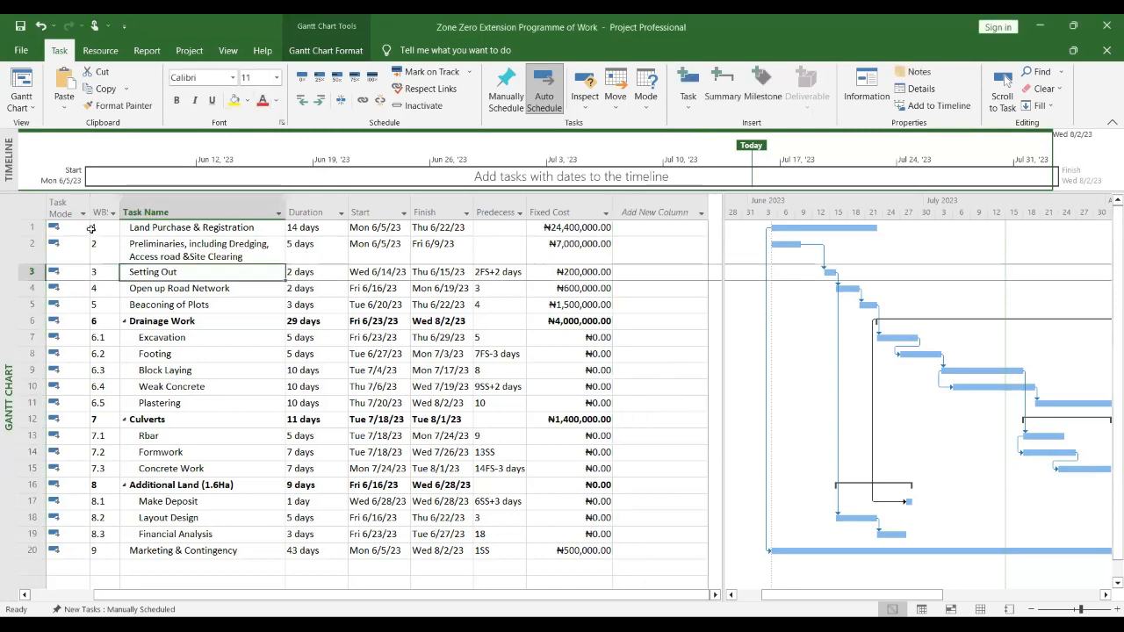
pyautogui.hotkey('ctrl', 'a')
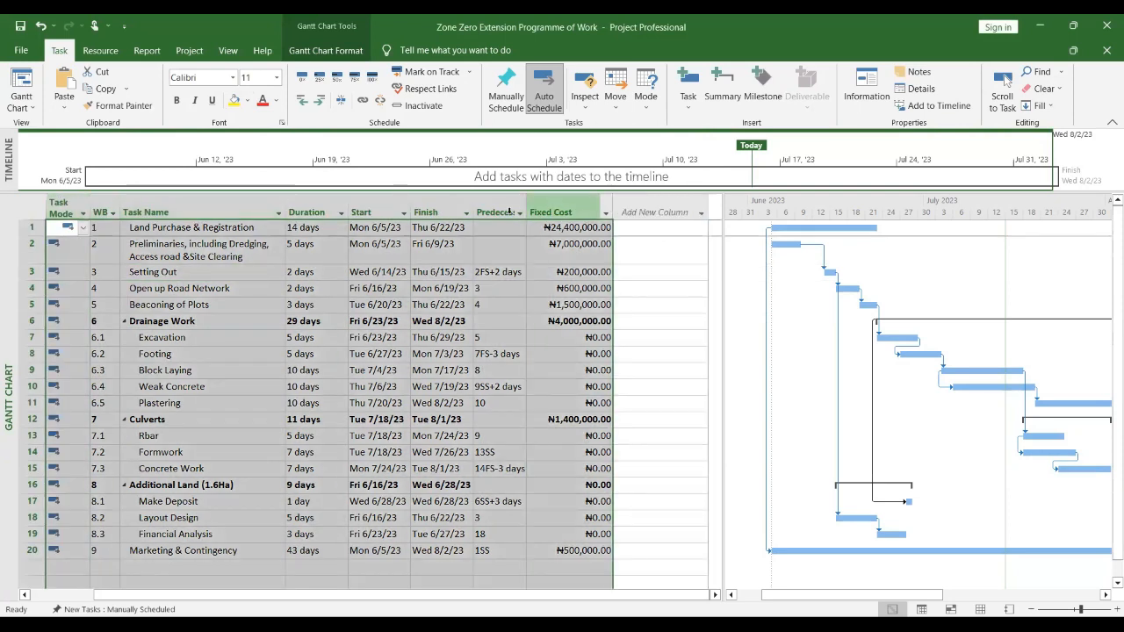
pyautogui.moveTo(516, 212); pyautogui.dragTo(488, 209)
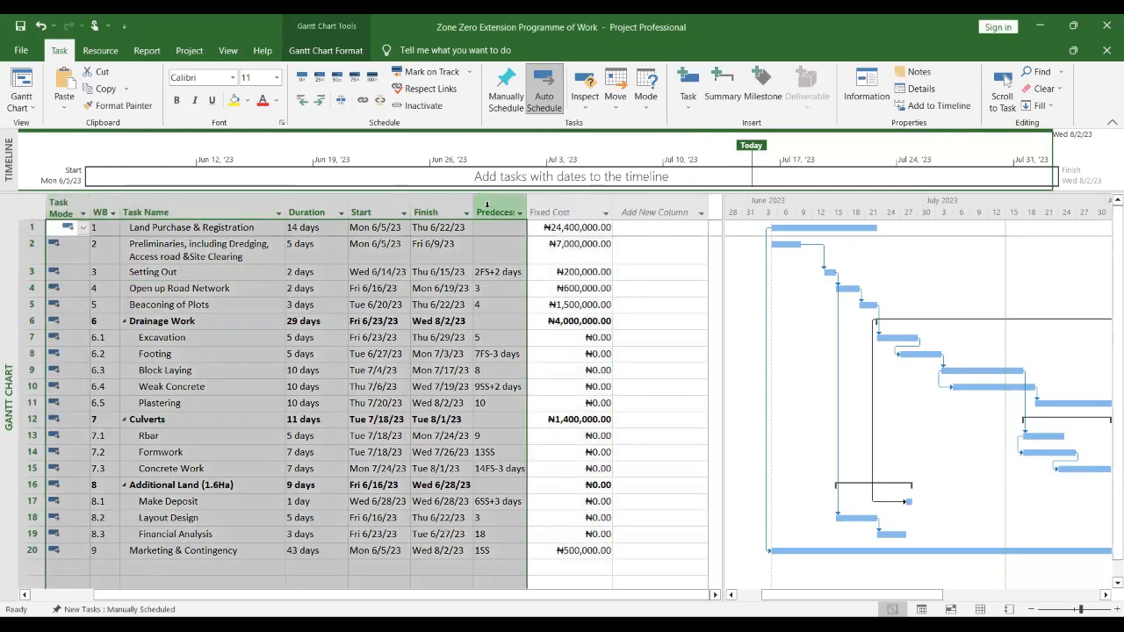
pyautogui.click(277, 77)
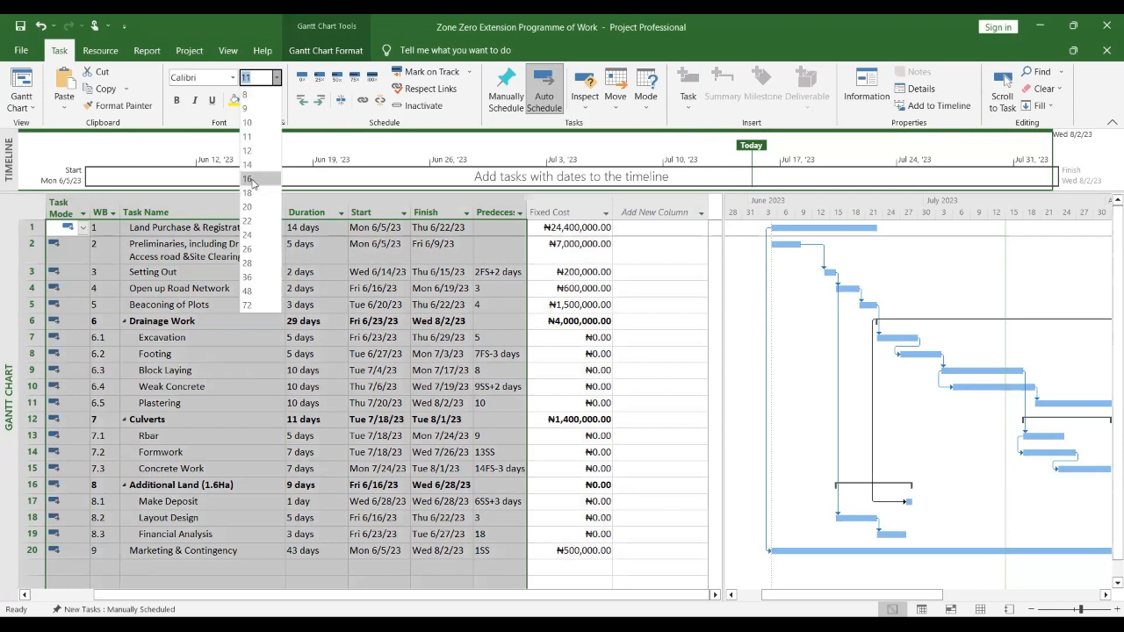
pyautogui.click(248, 179)
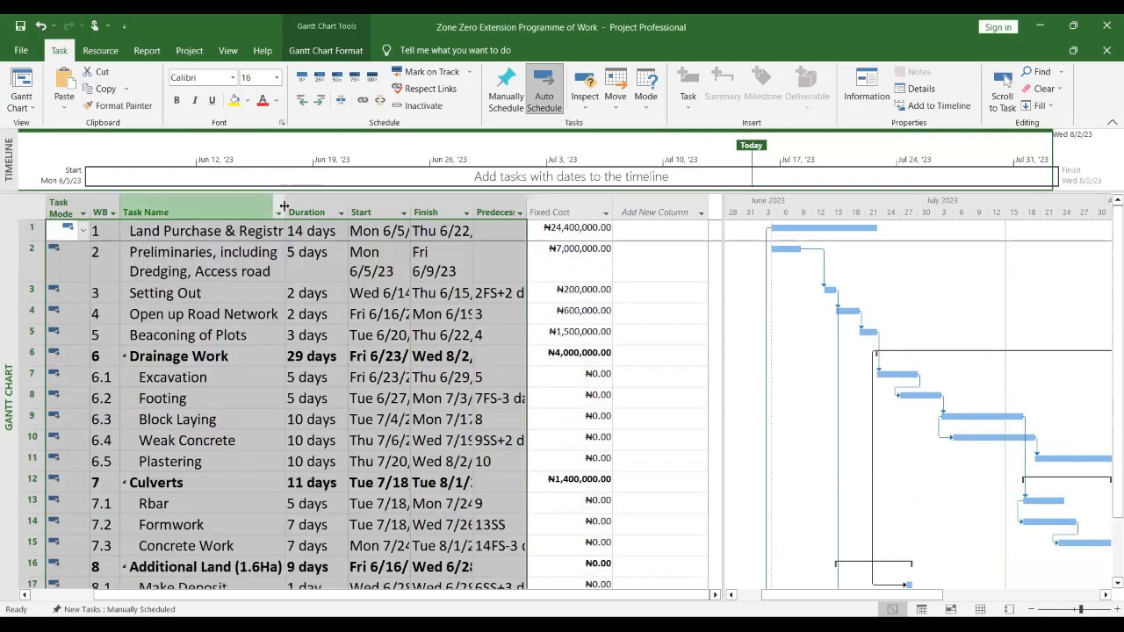
# Step: Widen the Task Name column and reduce the table font size to 14
pyautogui.moveTo(283, 206); pyautogui.dragTo(342, 209)
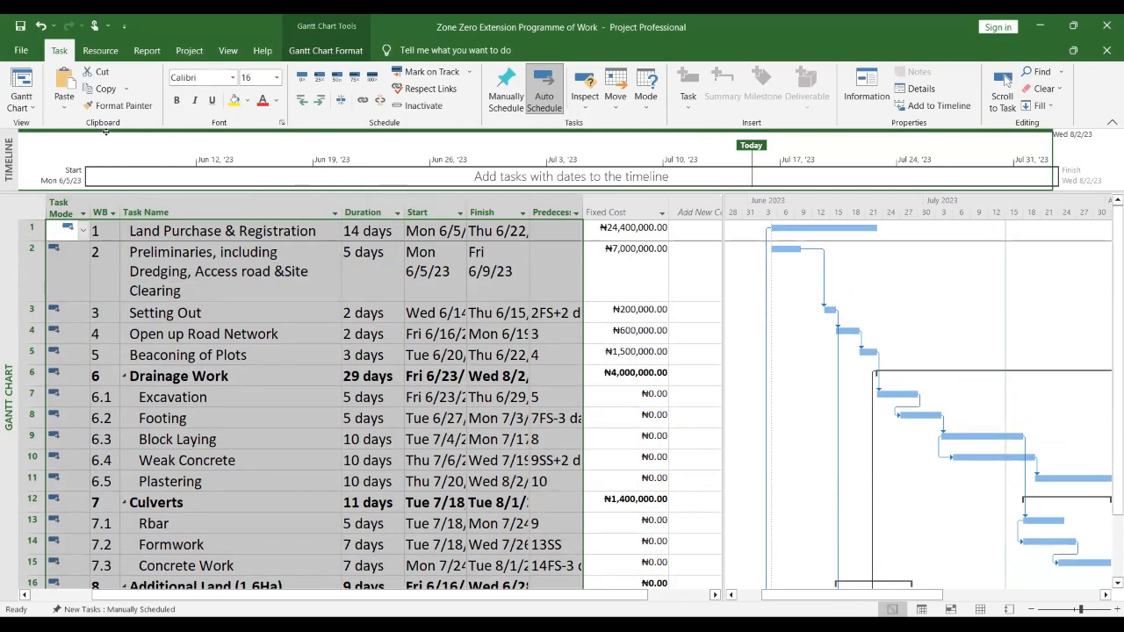
pyautogui.click(277, 78)
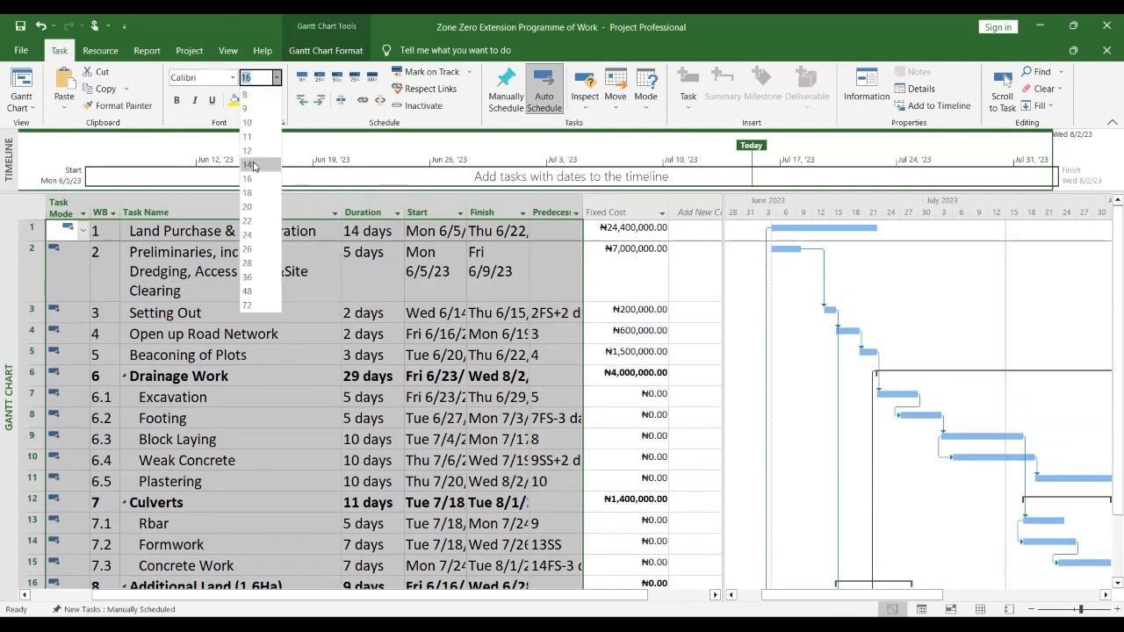
pyautogui.click(253, 166)
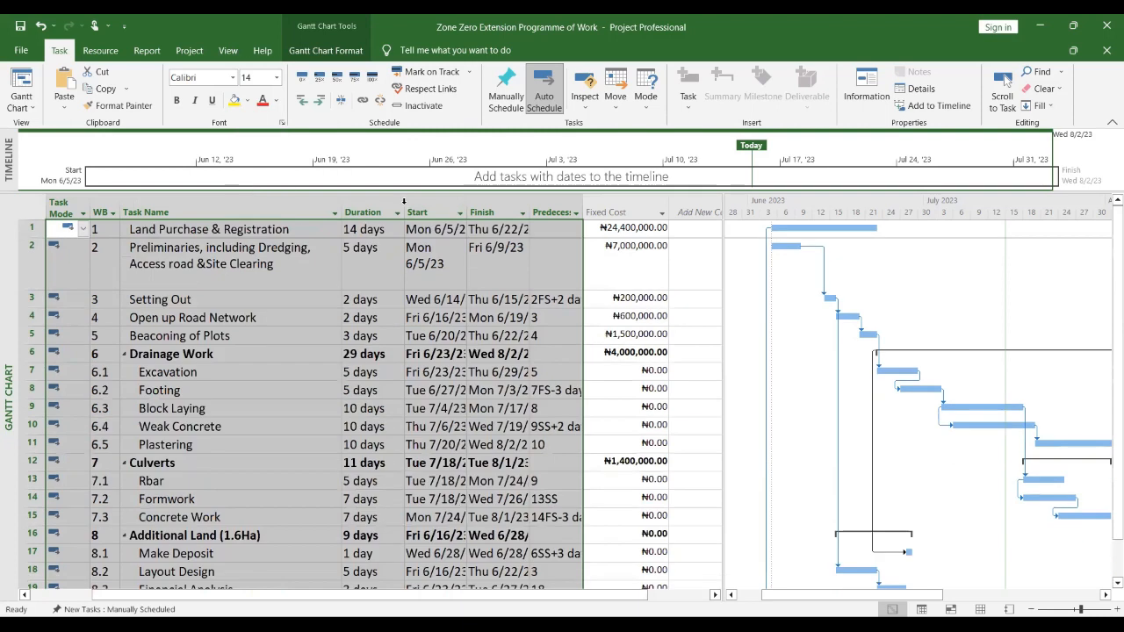
# Step: Autofit the widths of the Start, Finish and Predecessors columns
pyautogui.doubleClick(468, 204)
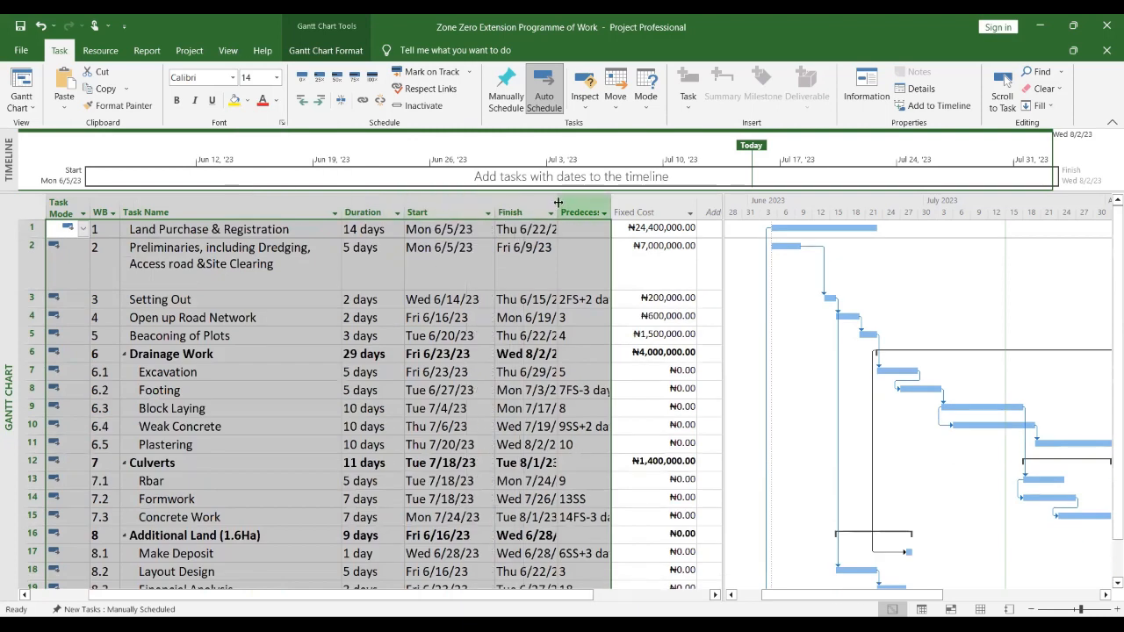
pyautogui.doubleClick(558, 203)
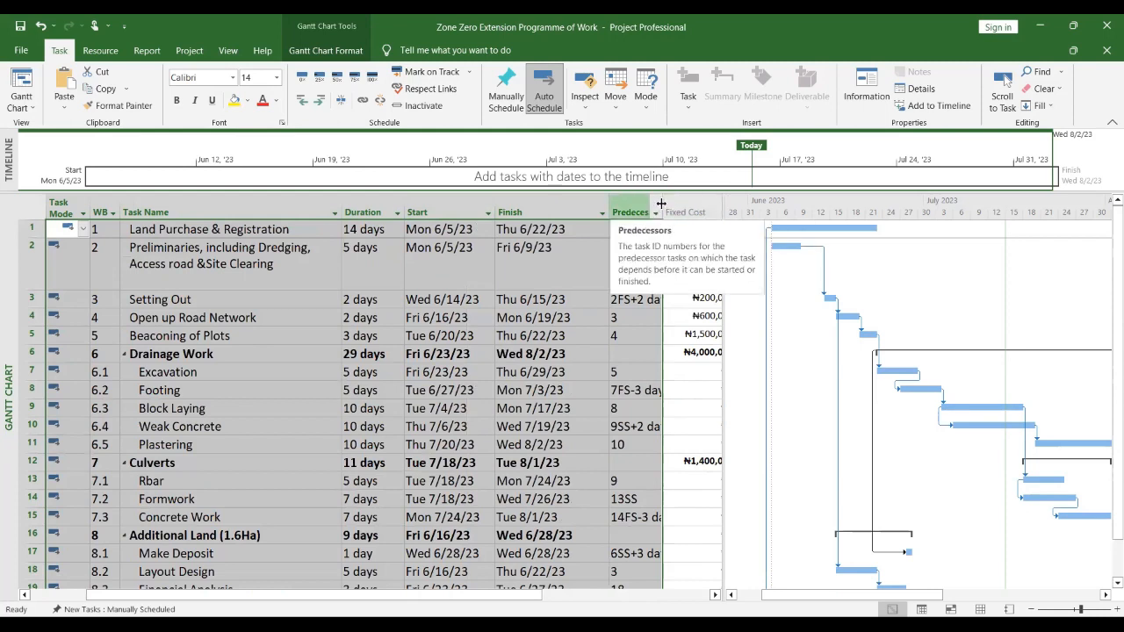
pyautogui.doubleClick(662, 204)
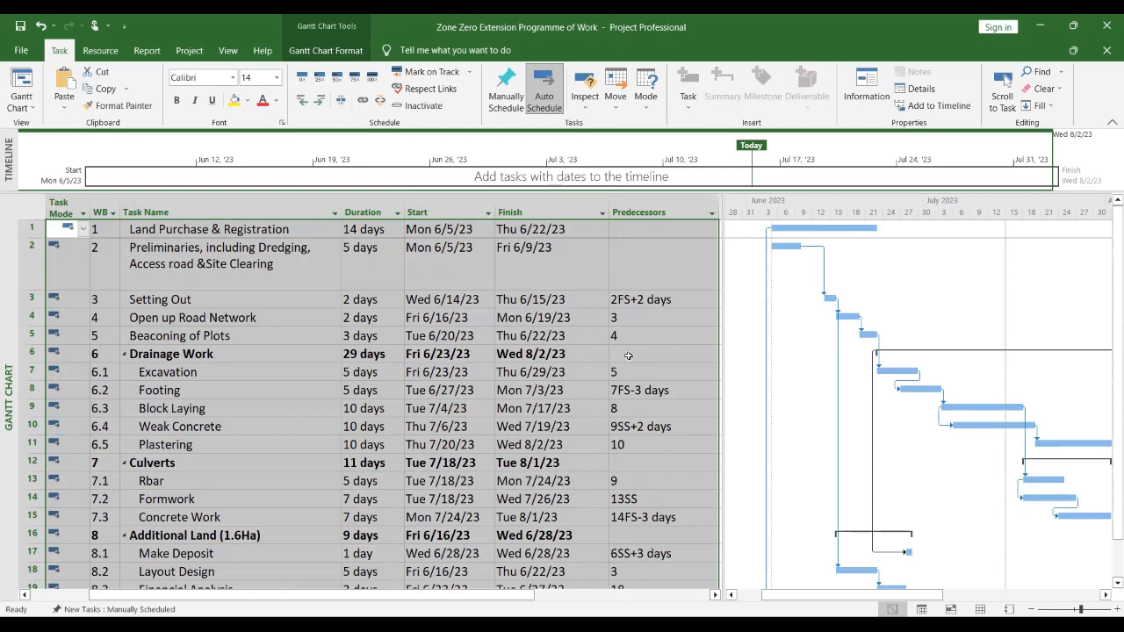
pyautogui.click(581, 274)
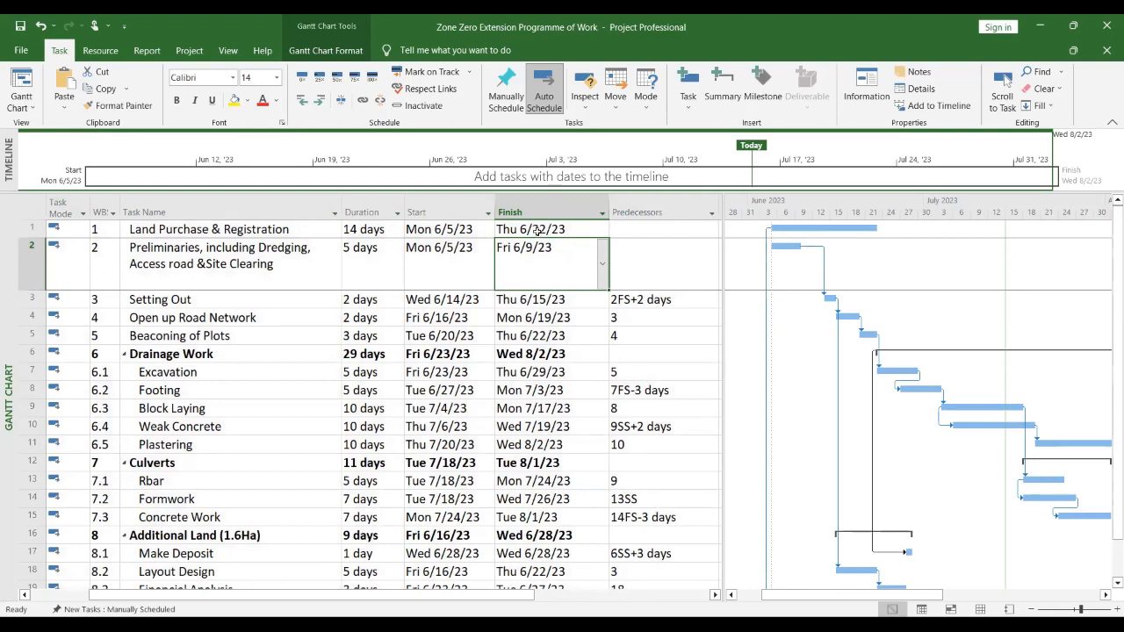
# Step: Open the Project Information dialog to check the project start and finish dates, then close it
pyautogui.click(189, 55)
pyautogui.click(181, 104)
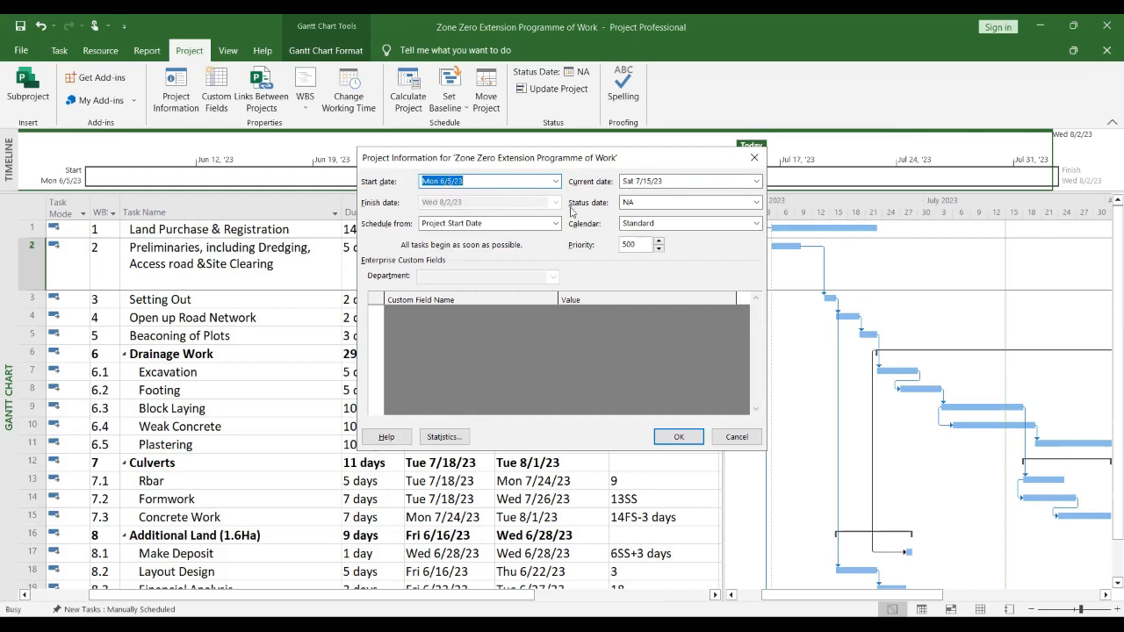
pyautogui.click(687, 442)
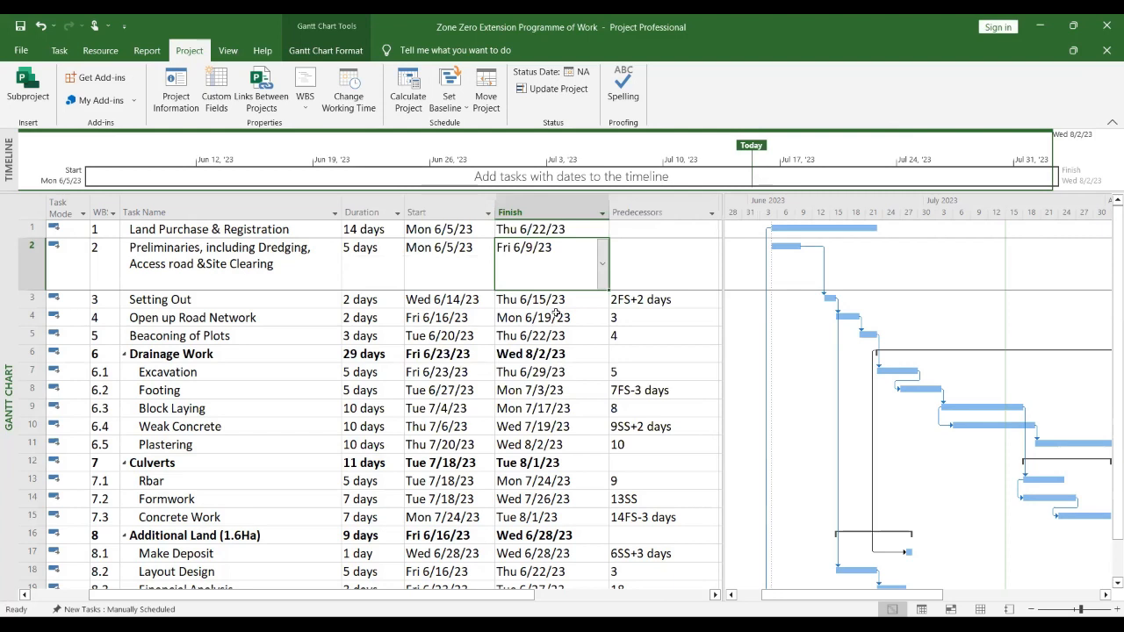
# Step: Review the task finish dates and scroll across the table and Gantt chart timeline
pyautogui.scroll(-1, 556, 313)
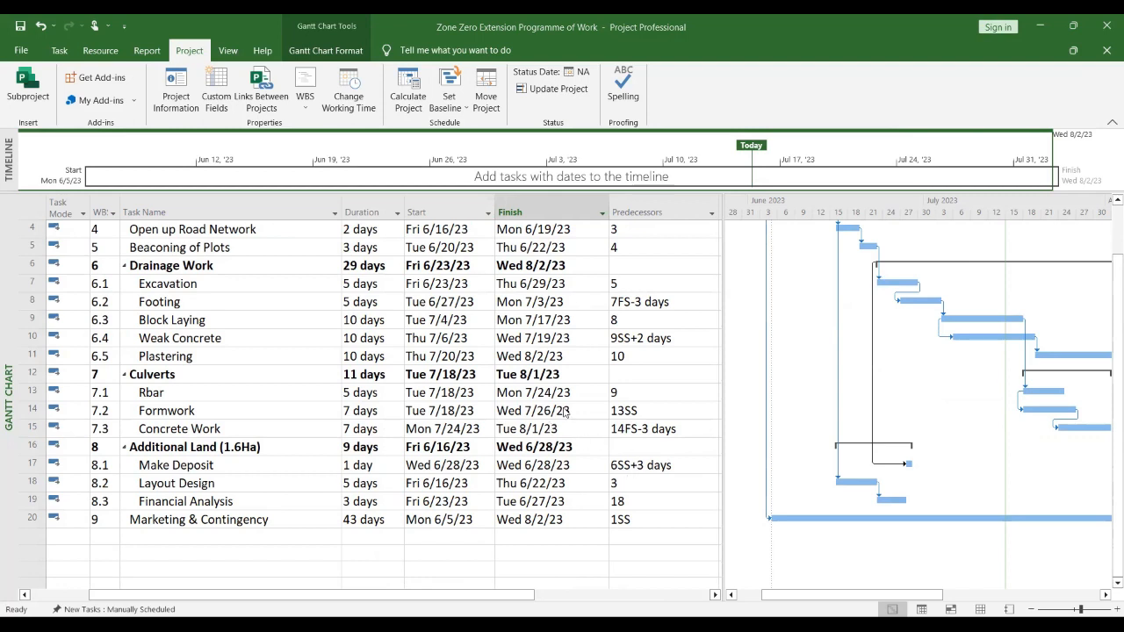
pyautogui.scroll(-2, 565, 412)
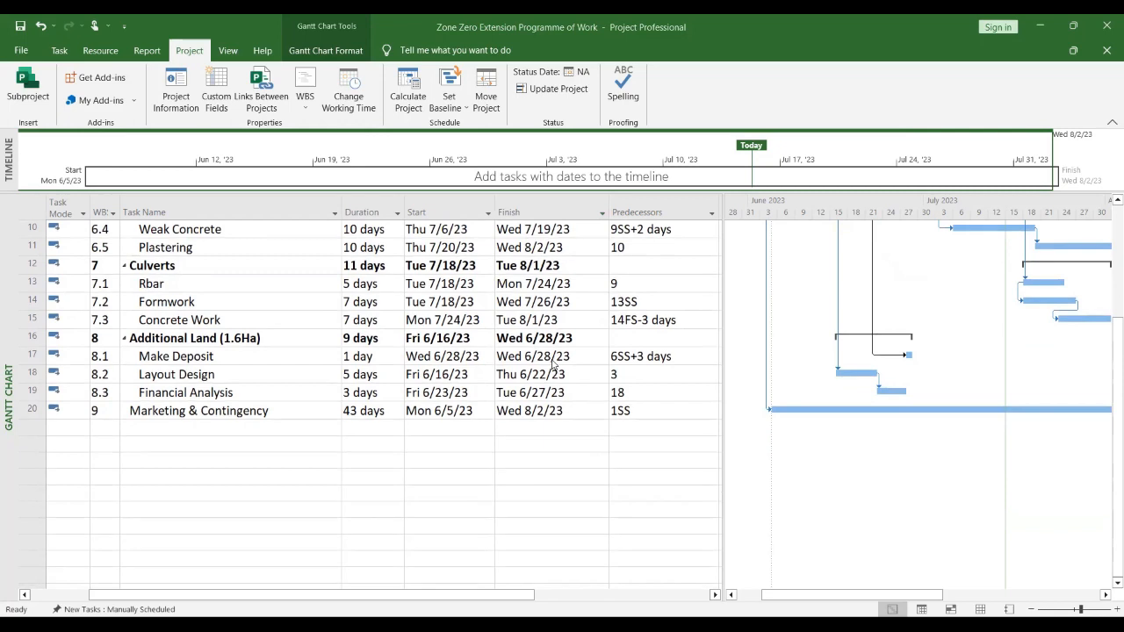
pyautogui.scroll(3, 553, 367)
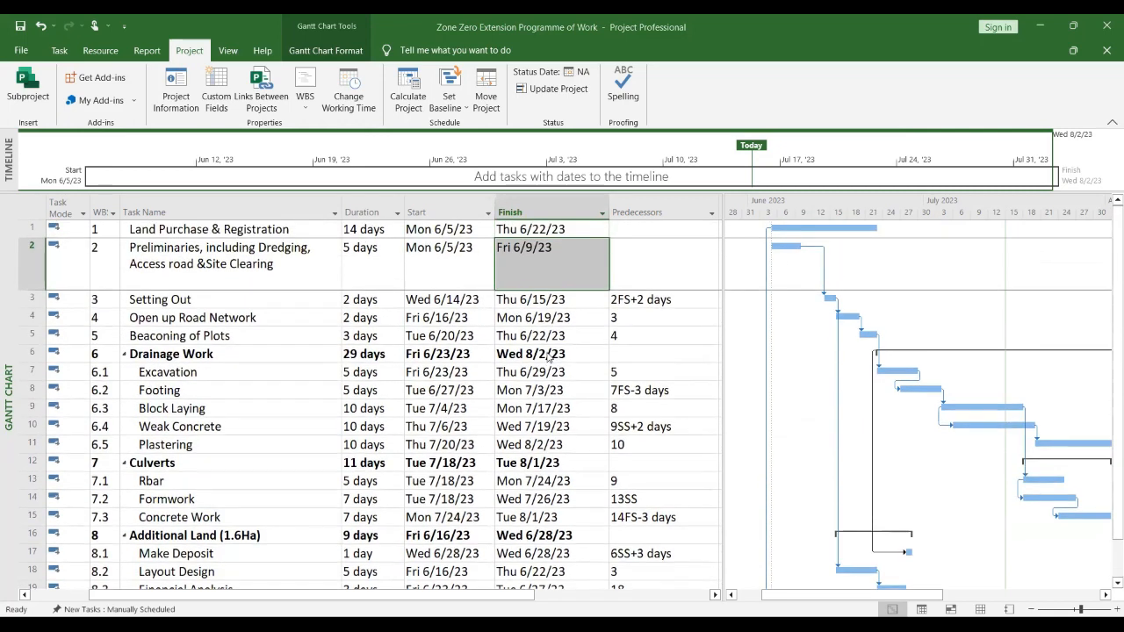
pyautogui.click(553, 448)
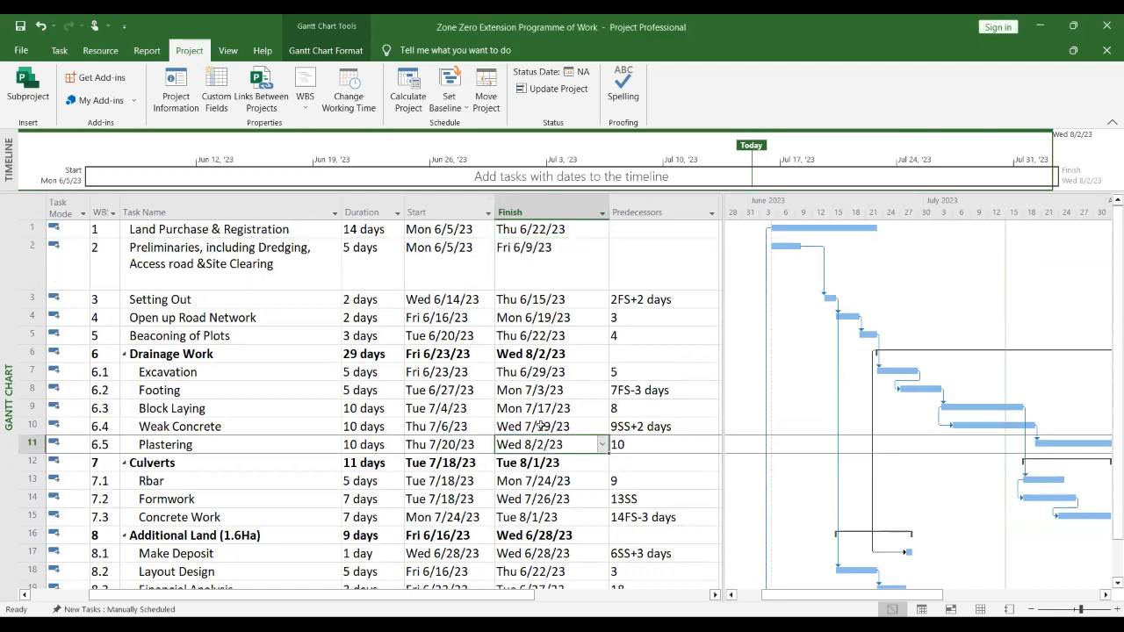
pyautogui.scroll(-4, 542, 425)
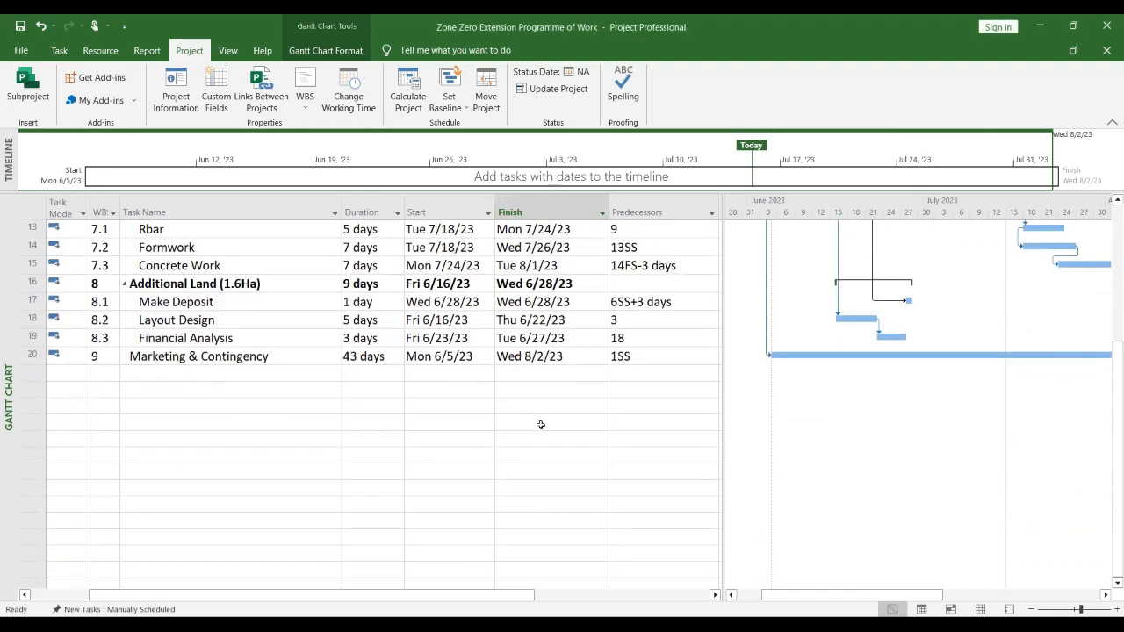
pyautogui.click(546, 357)
pyautogui.scroll(4, 559, 422)
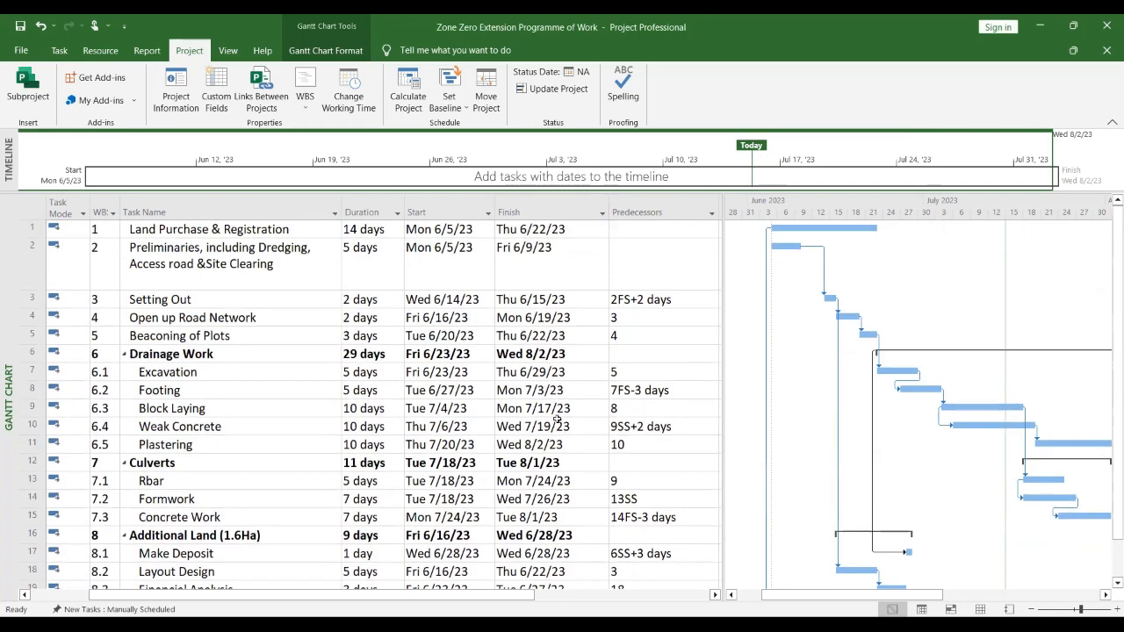
pyautogui.click(546, 445)
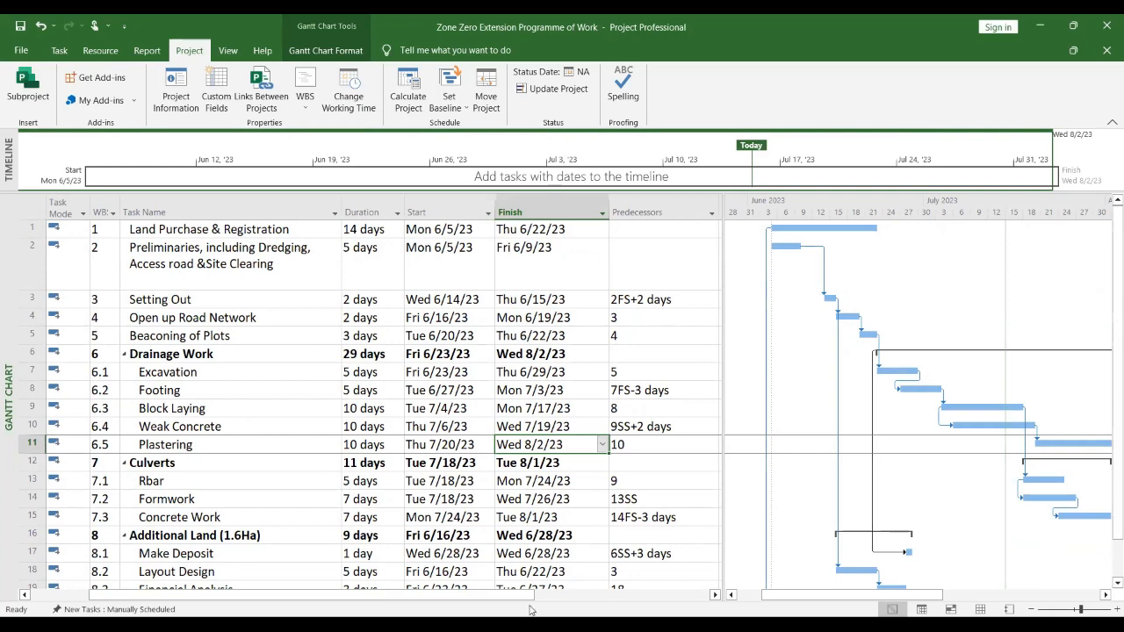
pyautogui.moveTo(506, 597); pyautogui.dragTo(707, 595)
pyautogui.moveTo(905, 603); pyautogui.dragTo(996, 594)
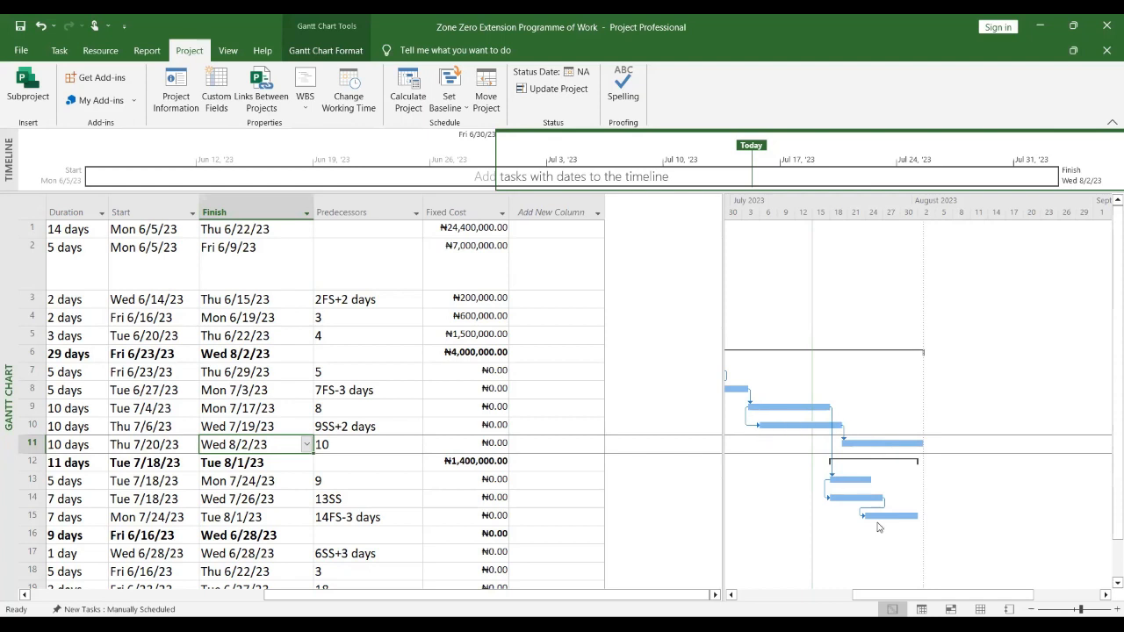
pyautogui.moveTo(891, 594); pyautogui.dragTo(808, 595)
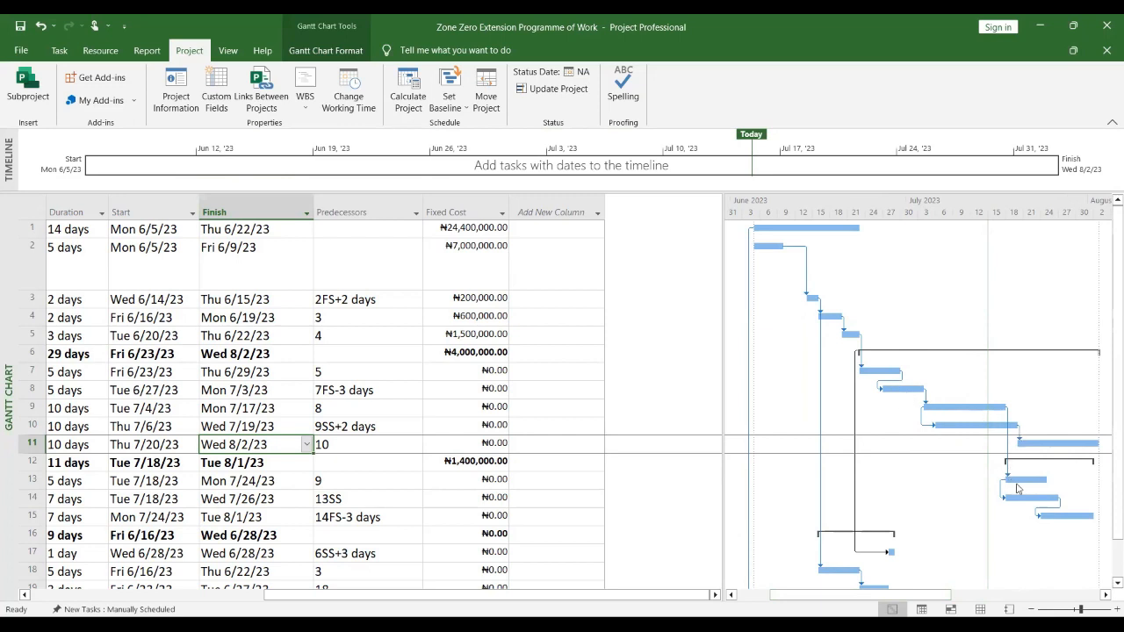
pyautogui.moveTo(894, 599); pyautogui.dragTo(983, 598)
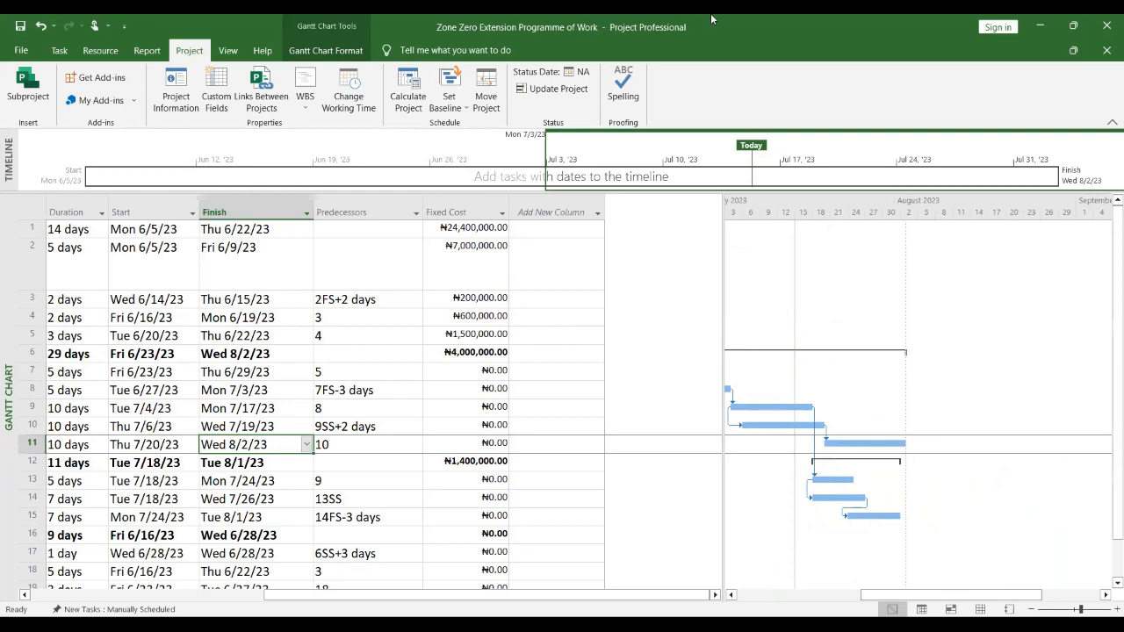
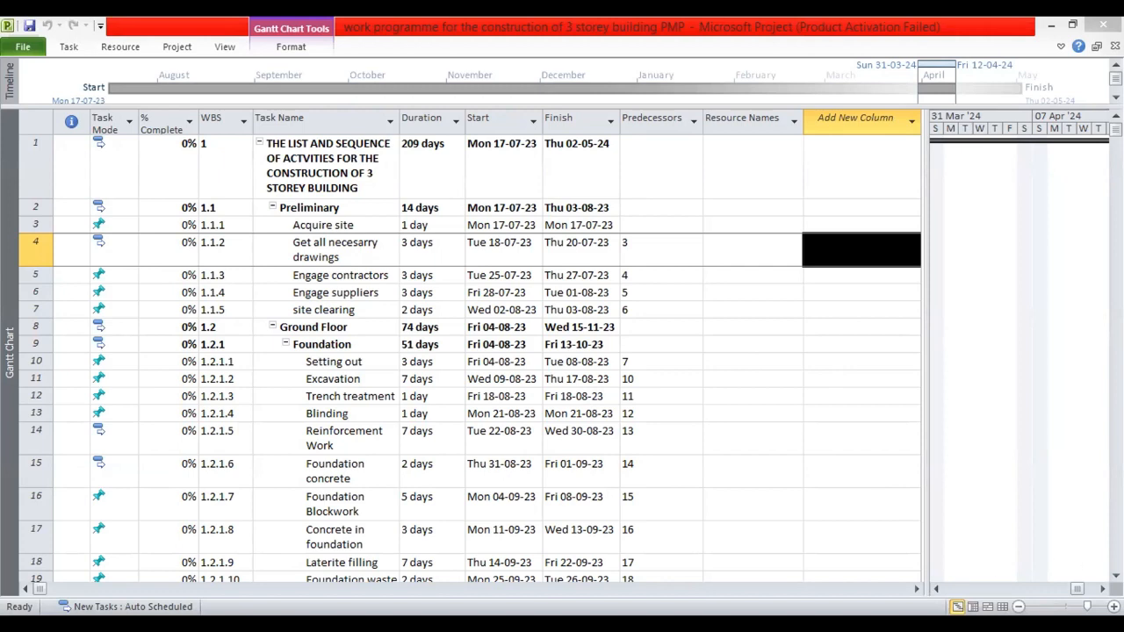
# Step: Scroll through the whole schedule table to review each task's duration, start and finish dates
pyautogui.scroll(-1, 469, 351)
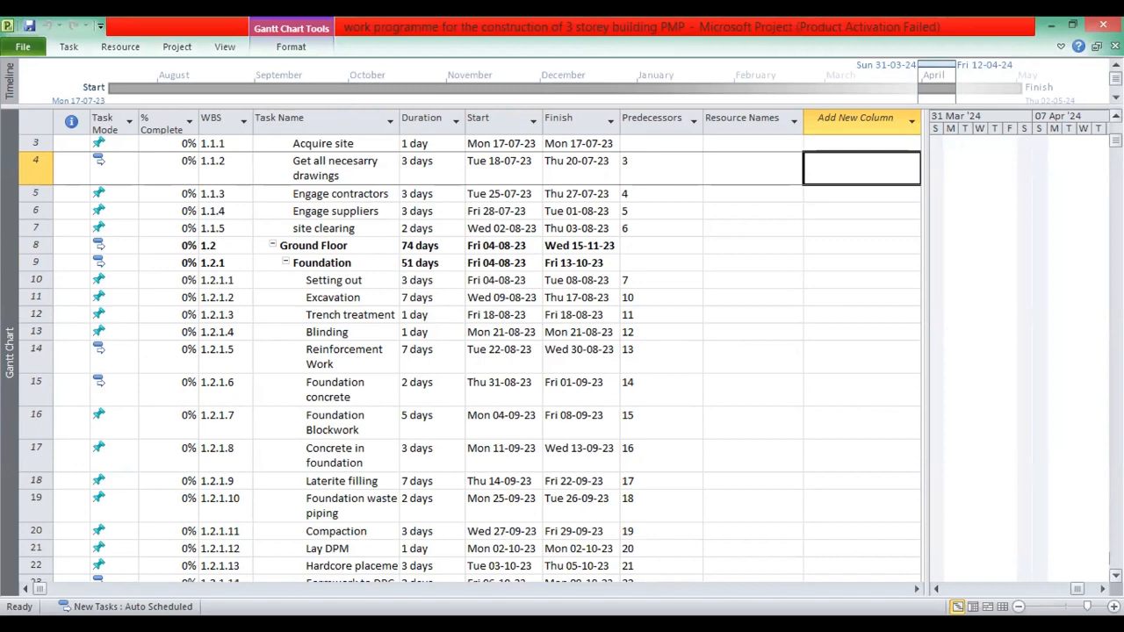
pyautogui.scroll(1, 470, 351)
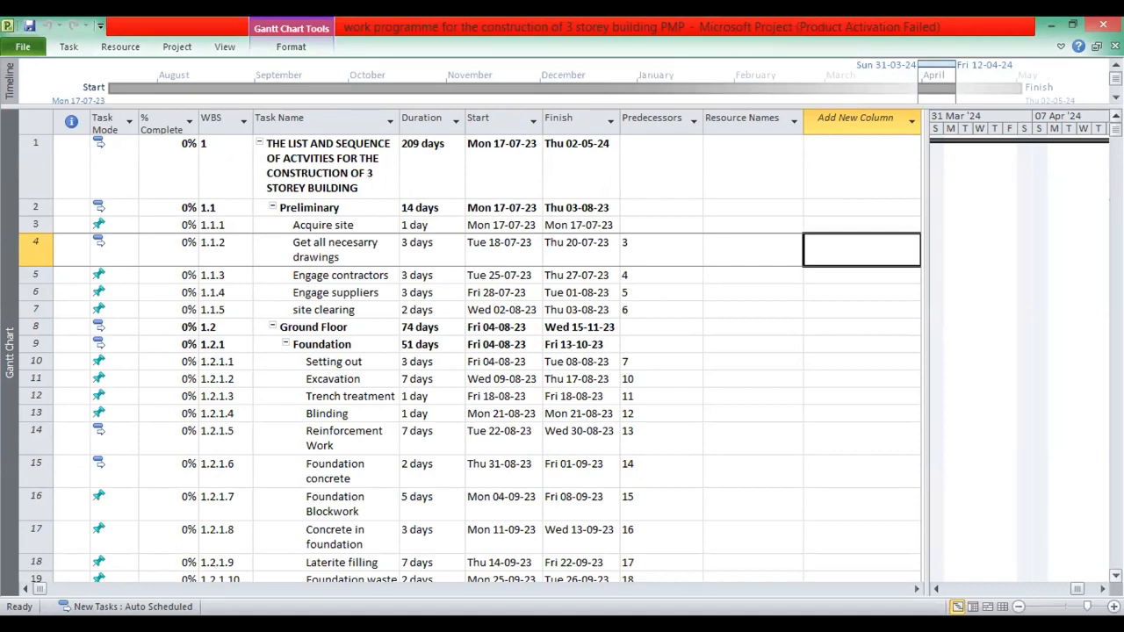
pyautogui.scroll(-3, 469, 352)
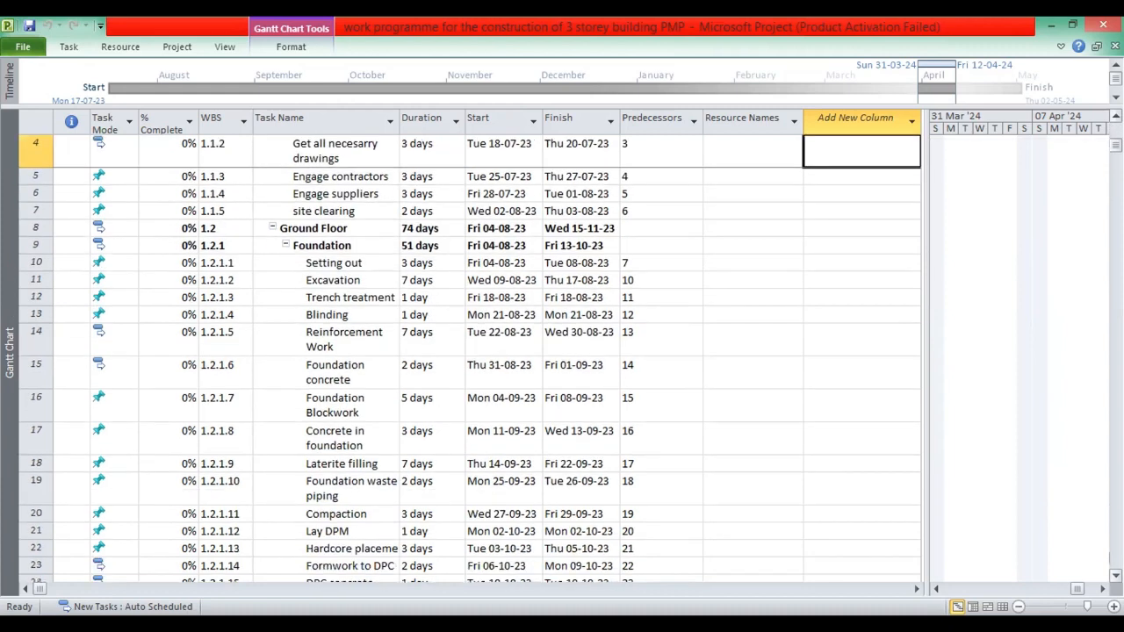
pyautogui.scroll(-5, 470, 352)
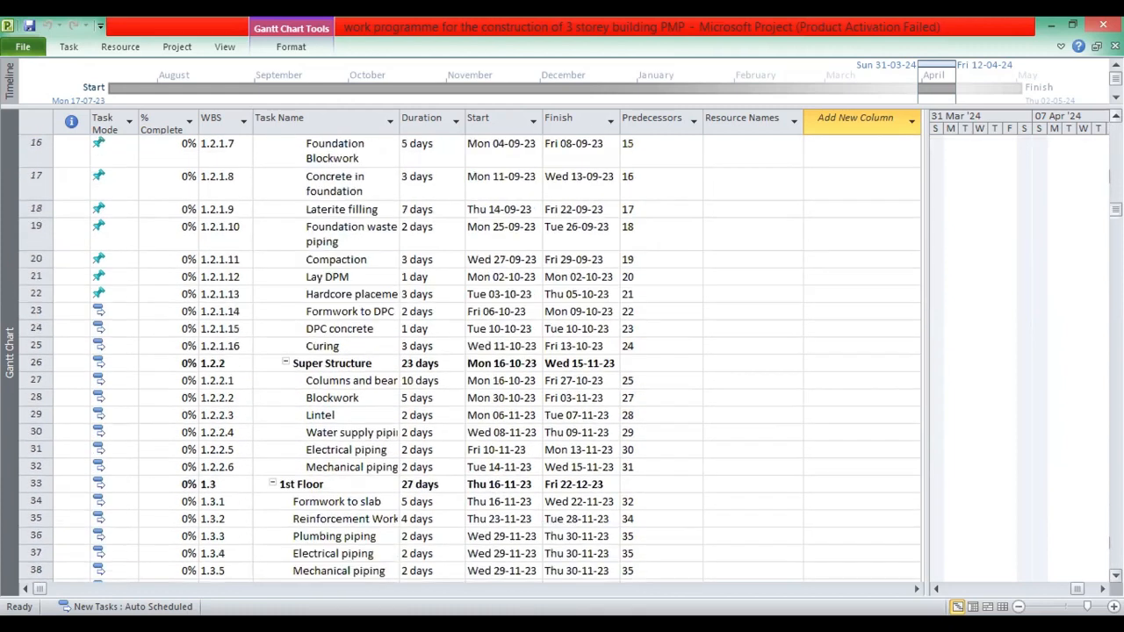
pyautogui.scroll(-5, 470, 358)
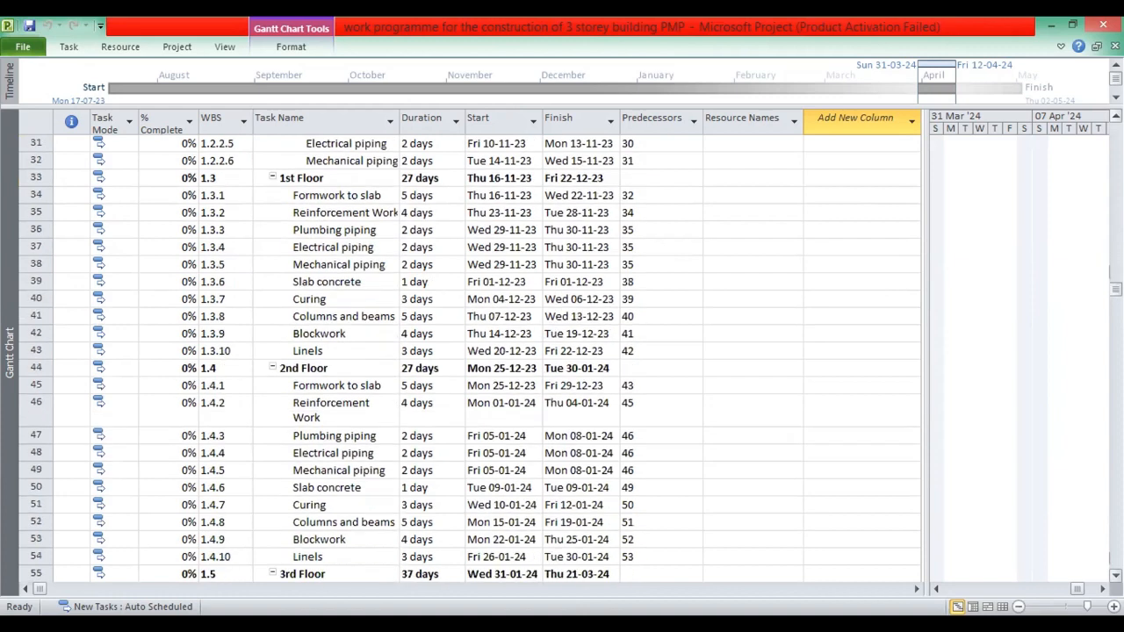
pyautogui.scroll(-10, 470, 358)
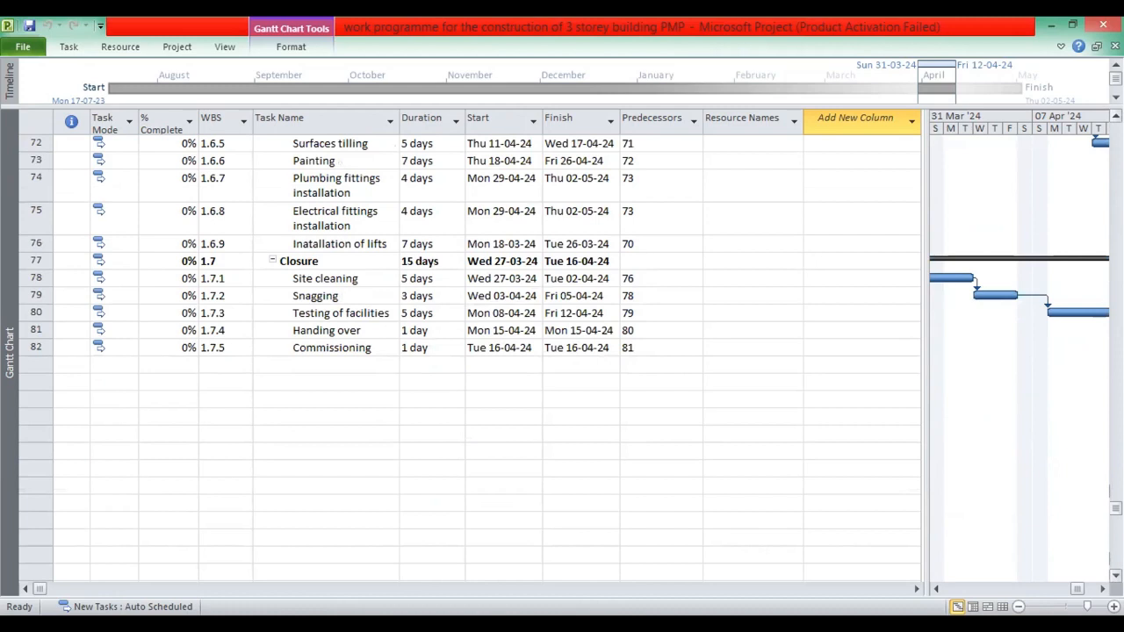
pyautogui.scroll(3, 470, 358)
pyautogui.scroll(8, 470, 358)
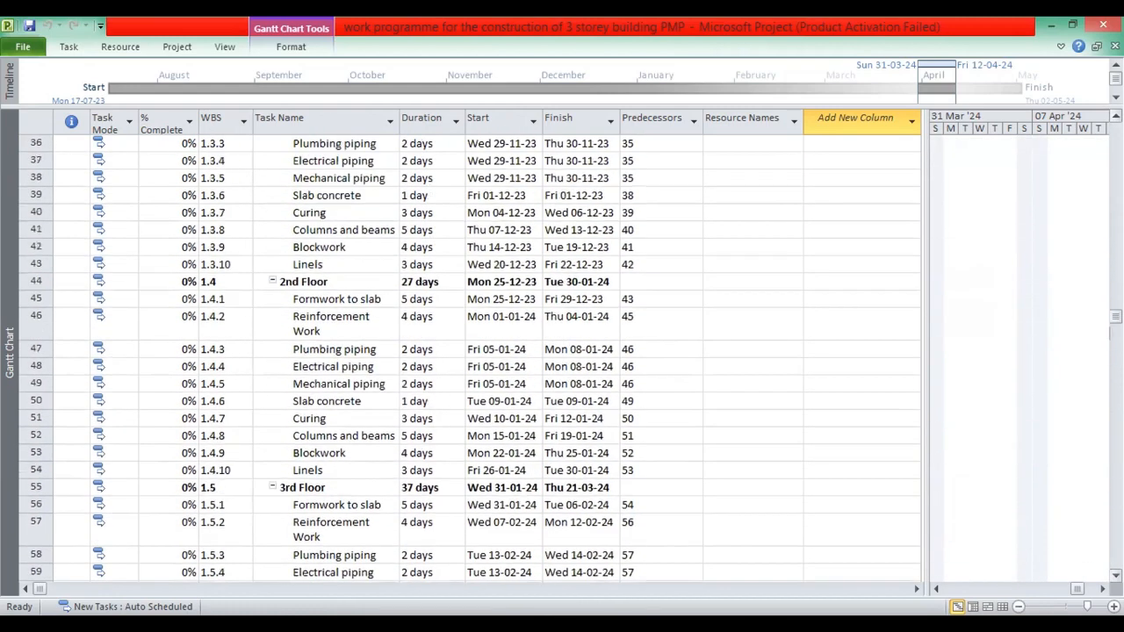
pyautogui.scroll(10, 470, 359)
pyautogui.scroll(2, 470, 358)
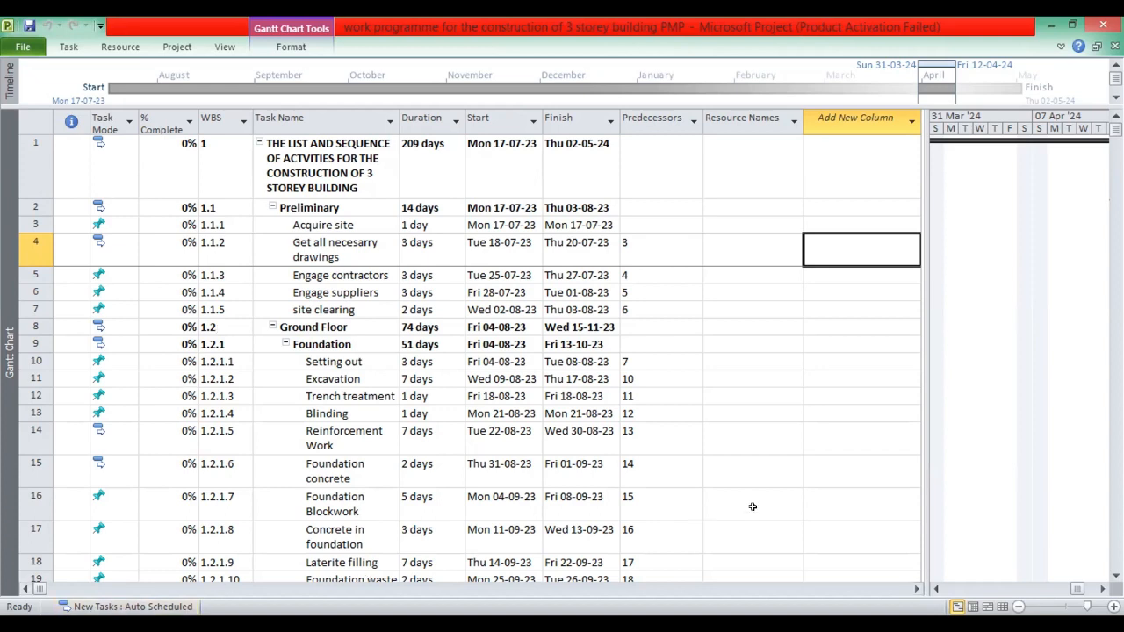
pyautogui.scroll(-4, 469, 351)
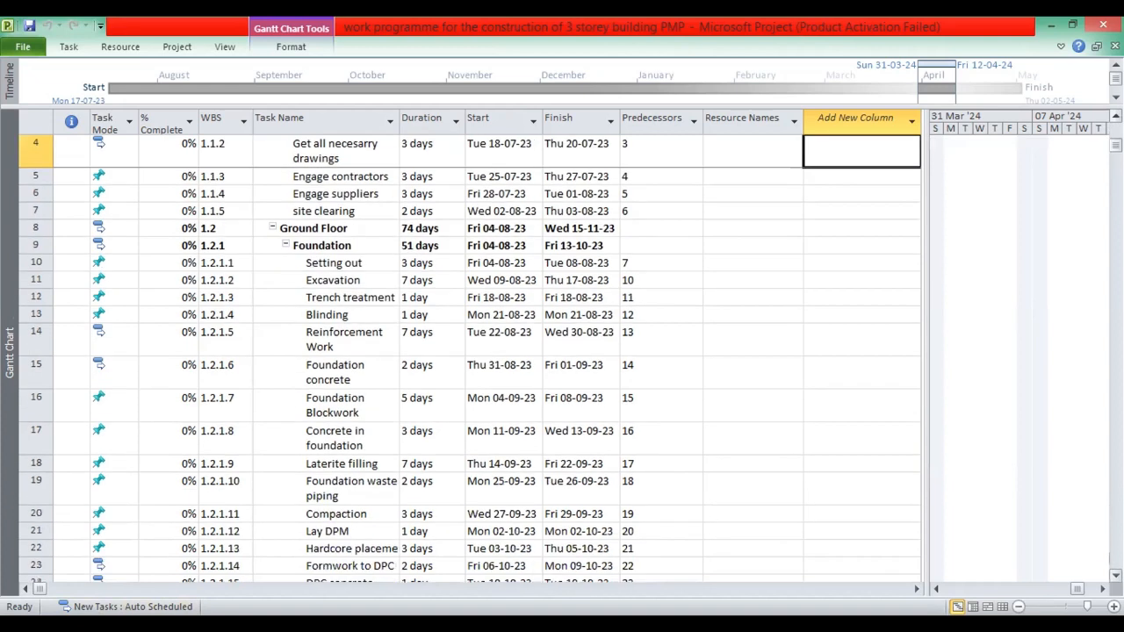
pyautogui.scroll(-1, 470, 351)
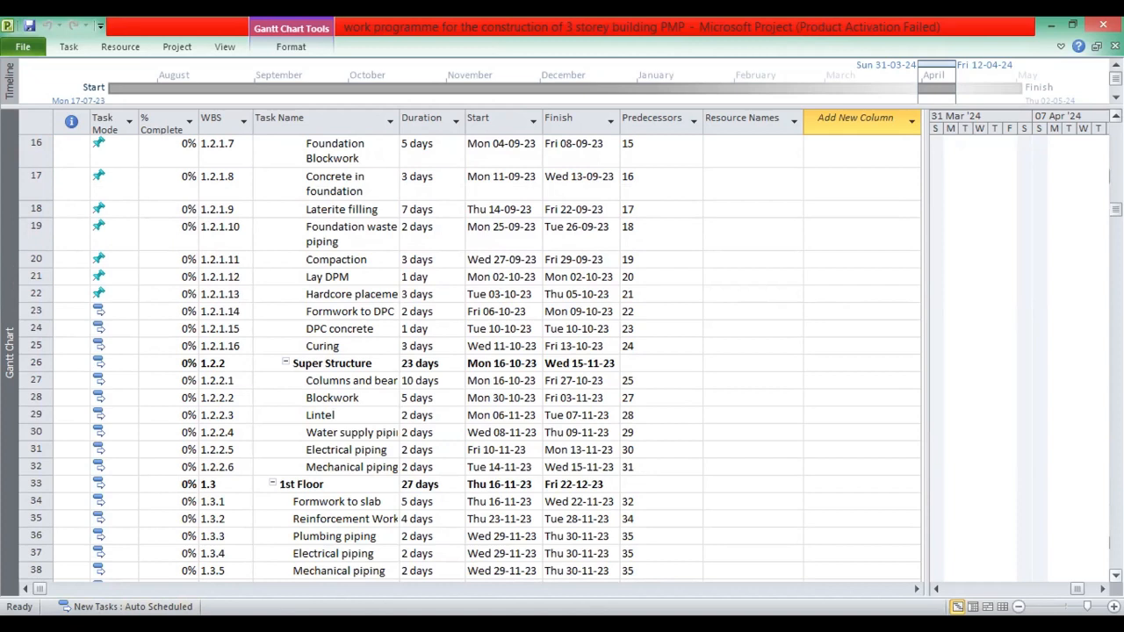
pyautogui.scroll(-3, 470, 360)
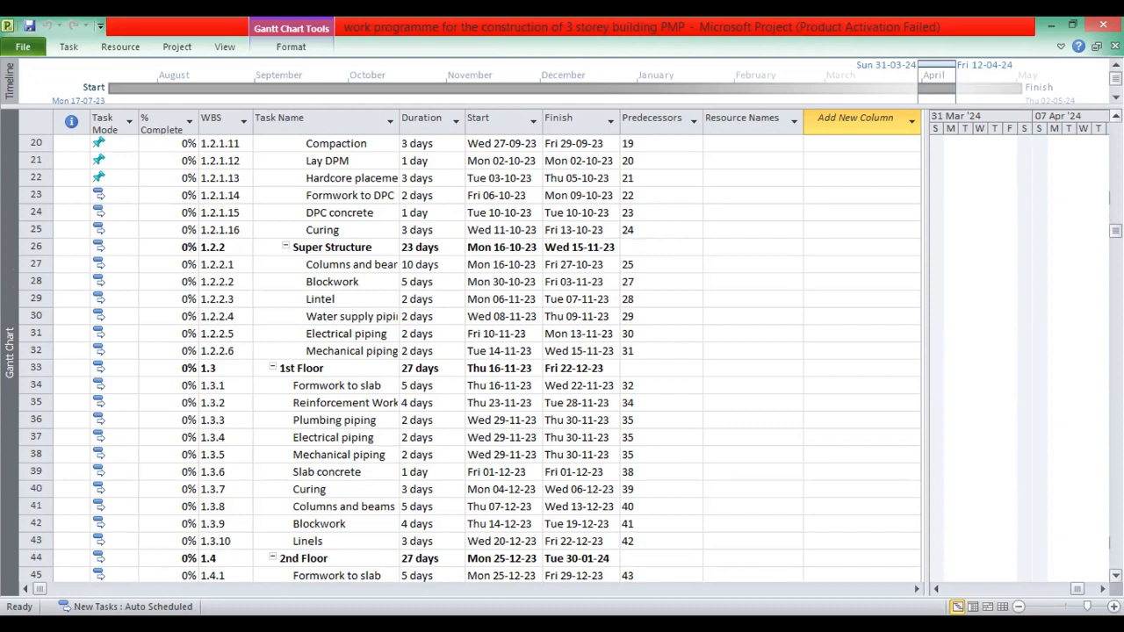
pyautogui.scroll(7, 470, 360)
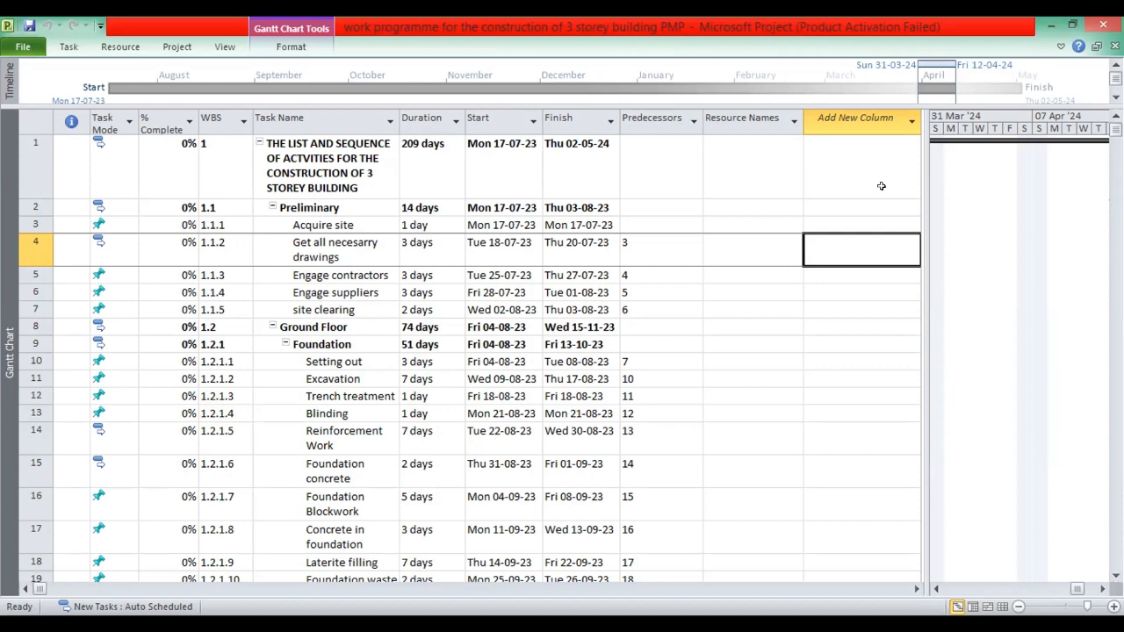
pyautogui.click(746, 291)
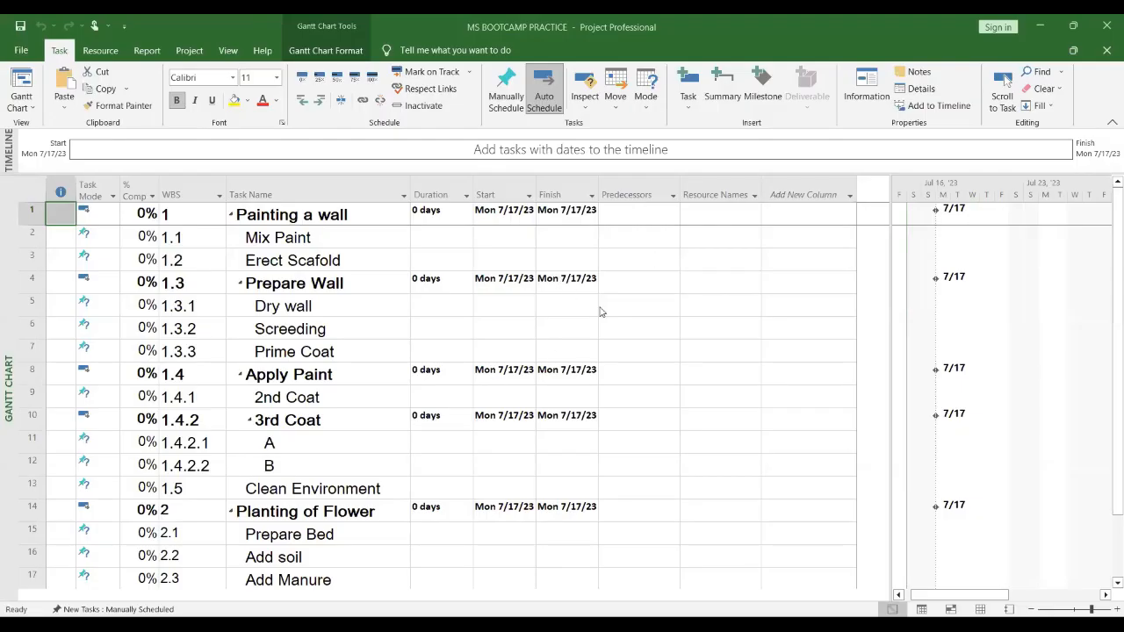
# Step: Set the Duration, Start and Finish columns' font size to 14 and widen the Start and Finish columns
pyautogui.click(655, 342)
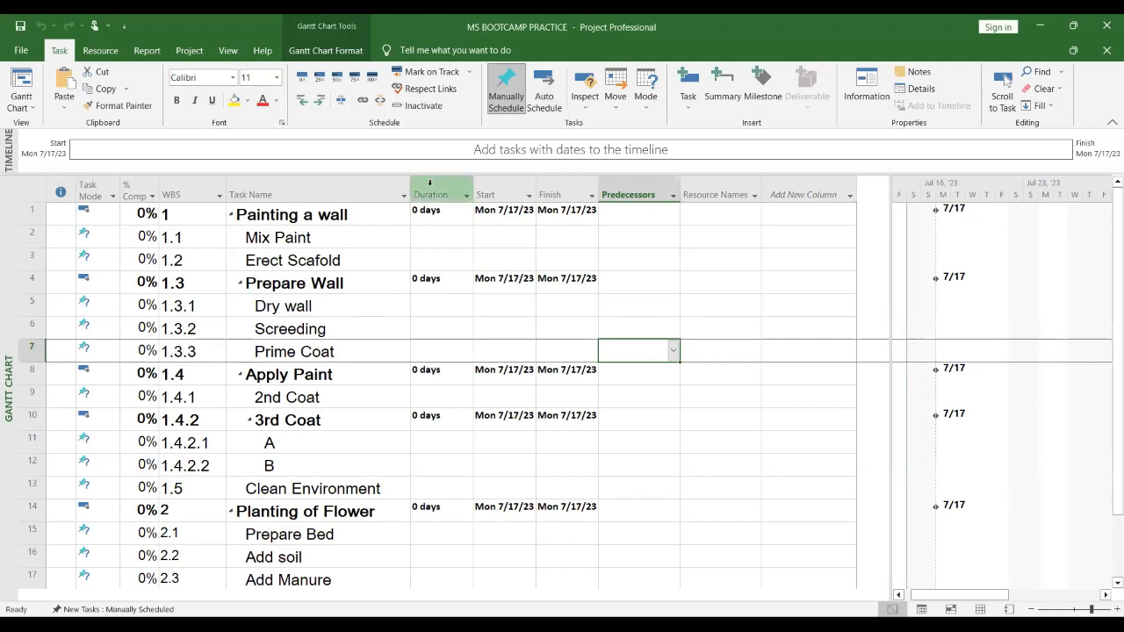
pyautogui.moveTo(429, 181); pyautogui.dragTo(566, 194)
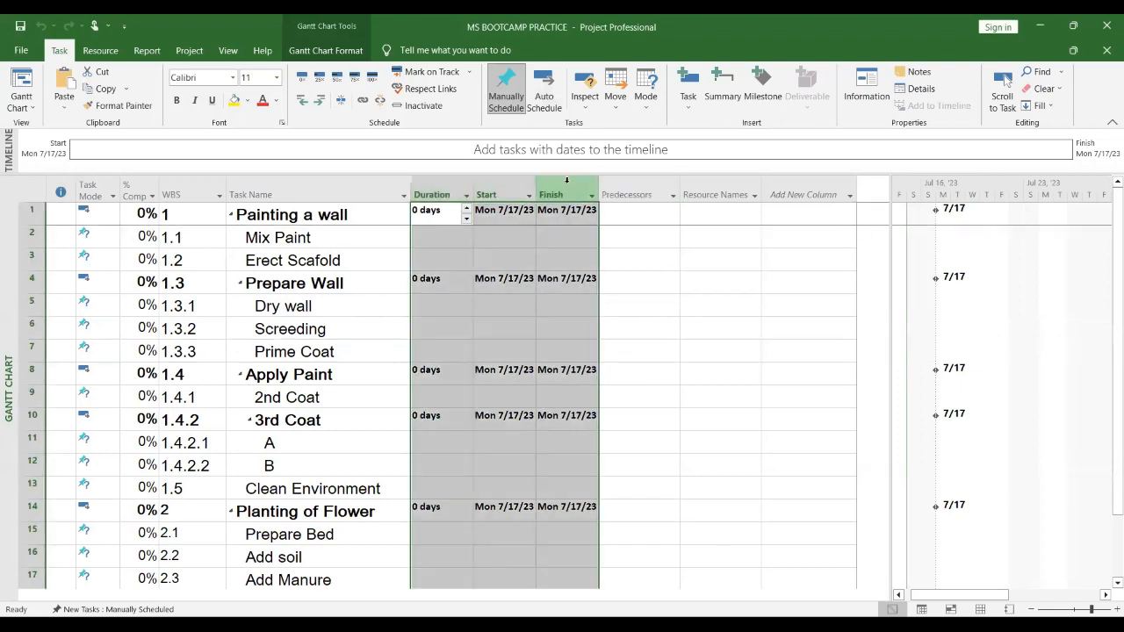
pyautogui.click(276, 78)
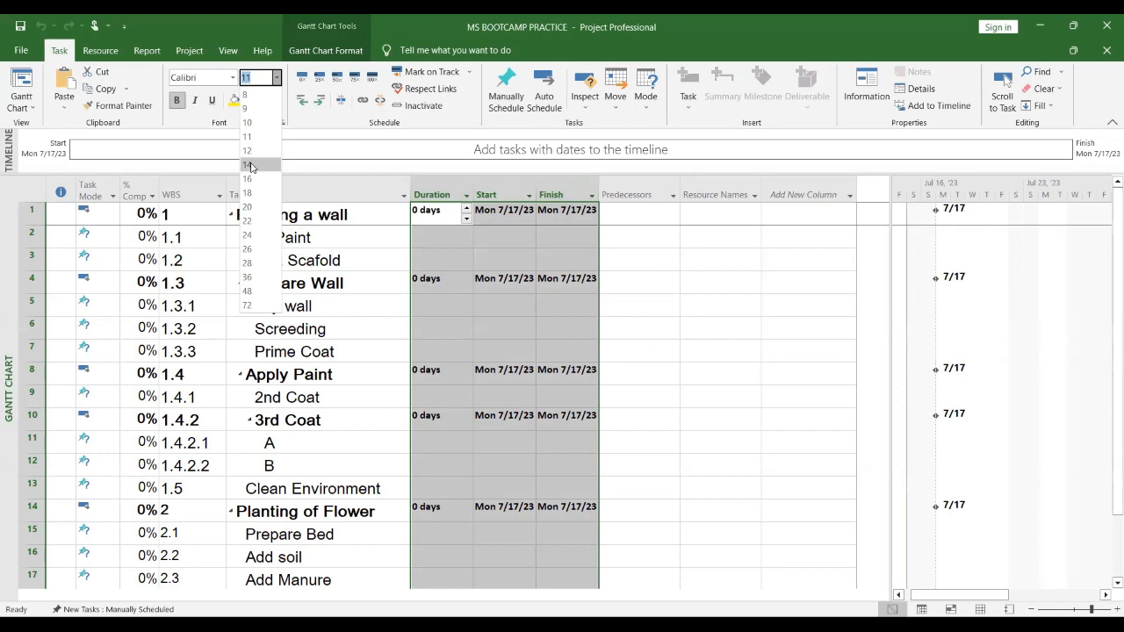
pyautogui.click(248, 165)
pyautogui.moveTo(536, 184); pyautogui.dragTo(660, 185)
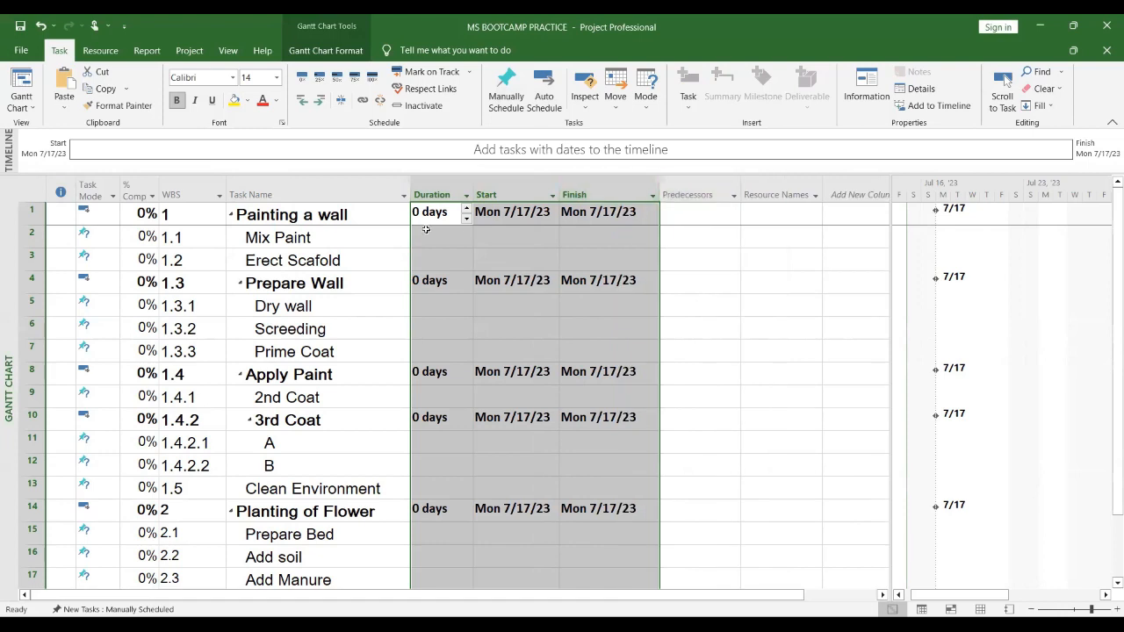
# Step: Select the entire table and set its font size to 12
pyautogui.click(60, 190)
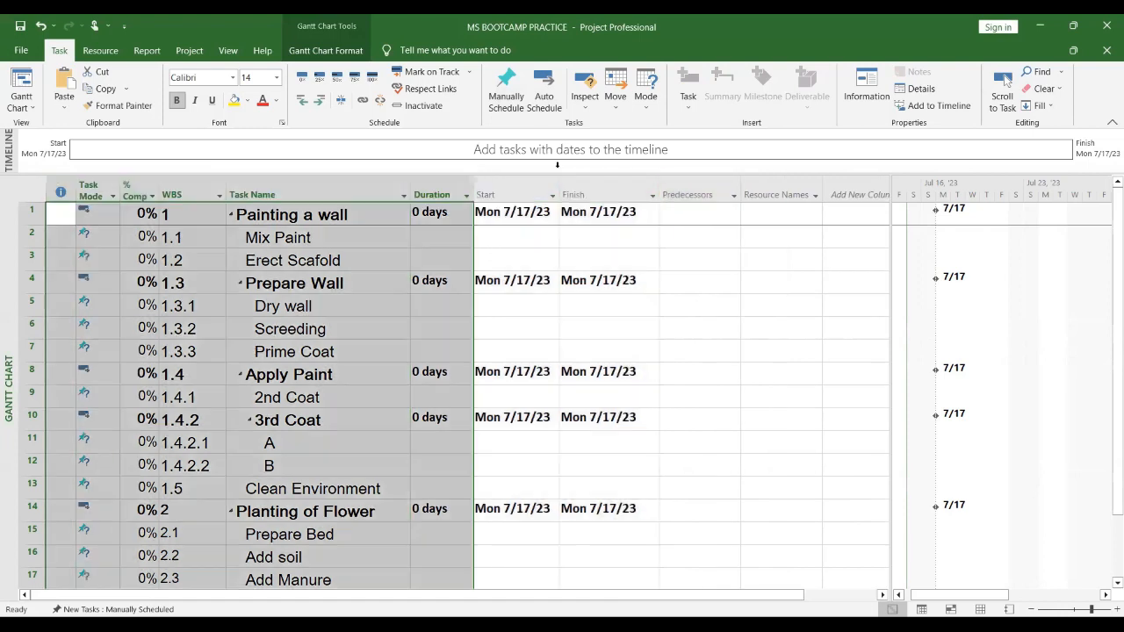
pyautogui.click(277, 78)
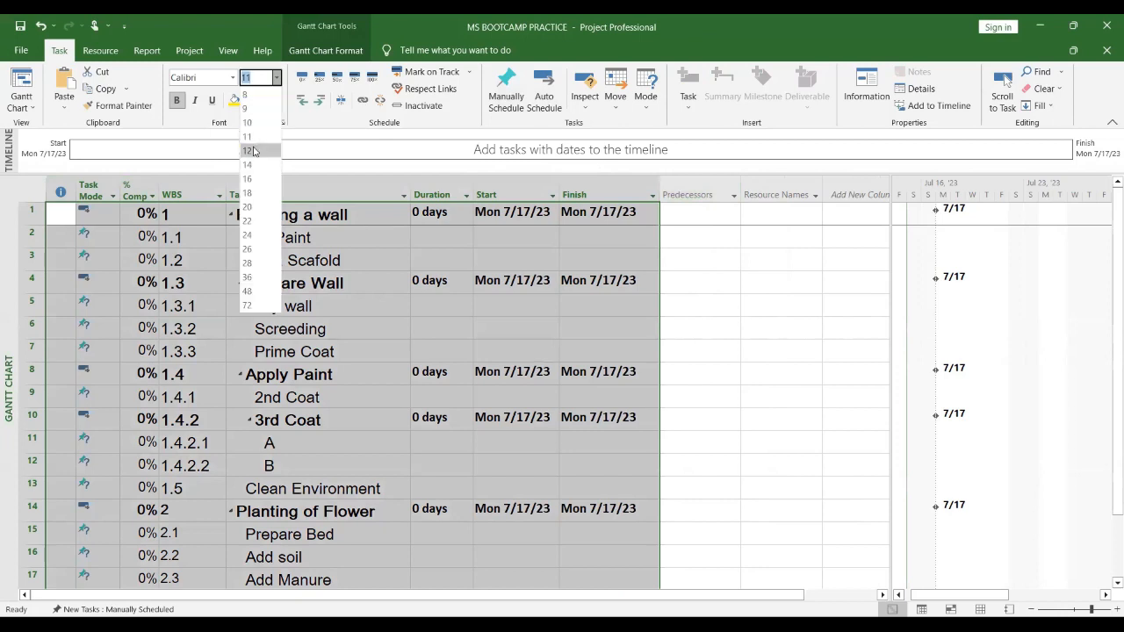
pyautogui.click(253, 151)
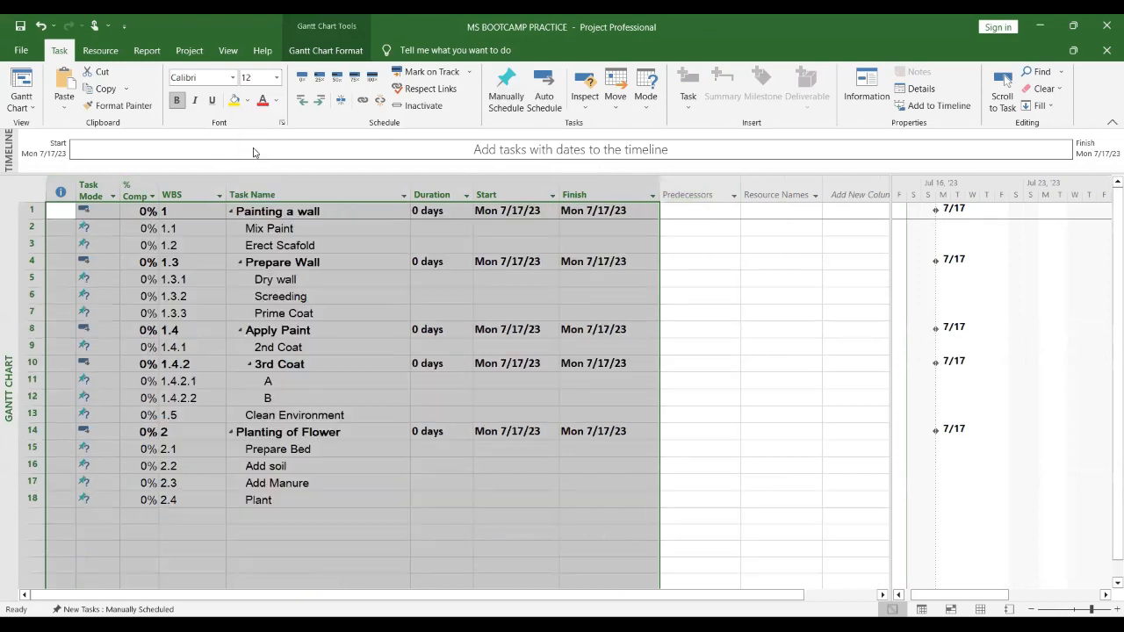
# Step: Switch the Mix Paint task's task mode to Auto Schedule
pyautogui.click(466, 505)
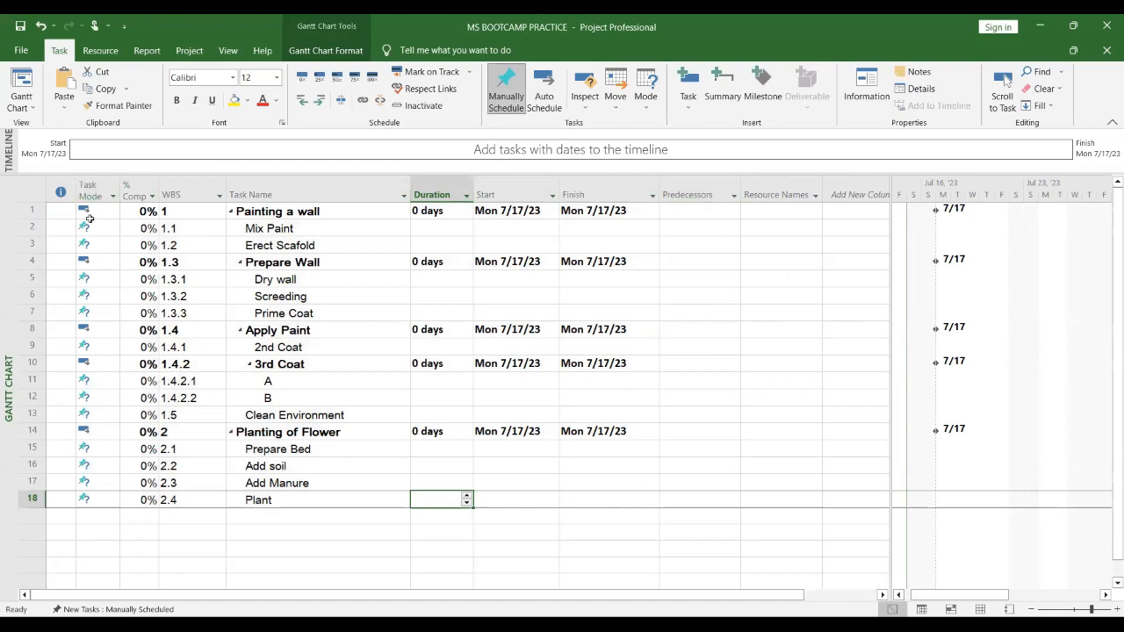
pyautogui.click(89, 188)
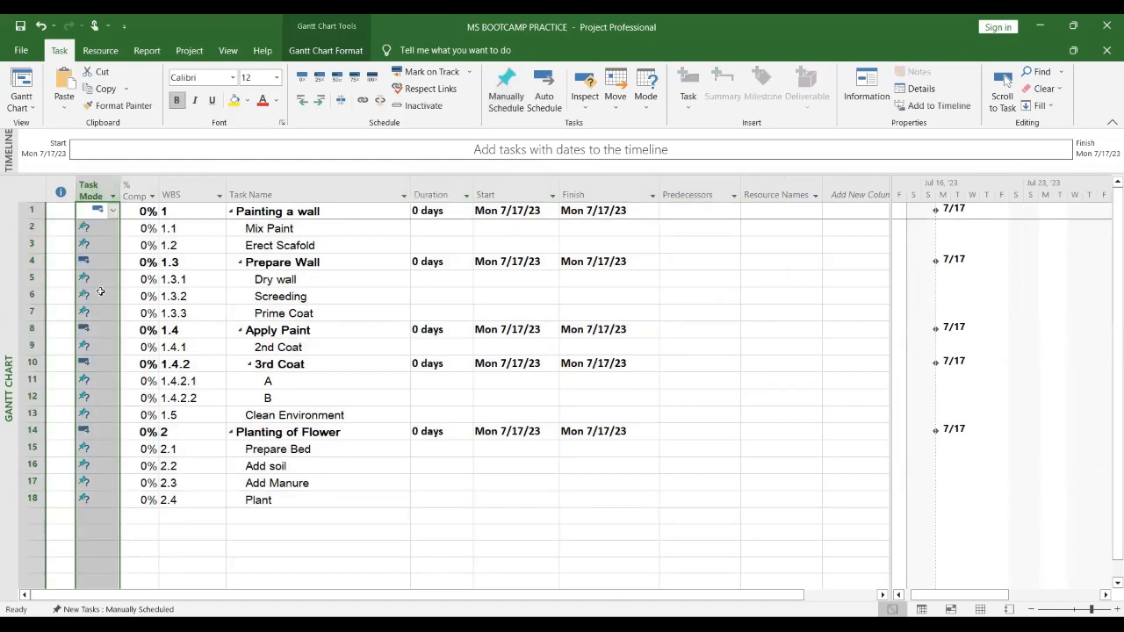
pyautogui.click(699, 329)
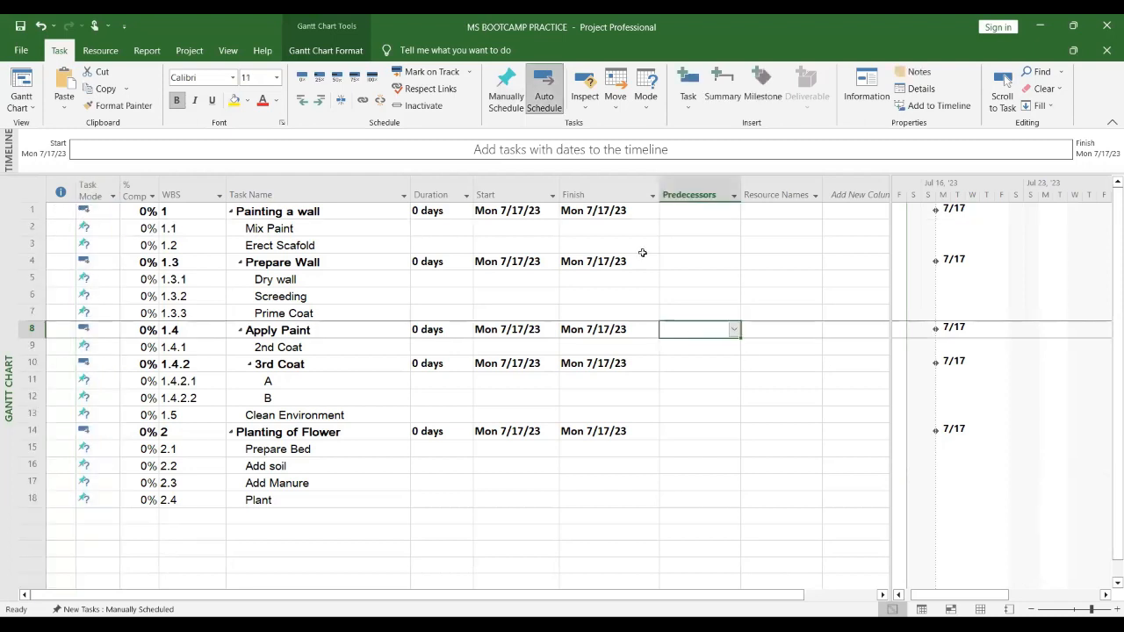
pyautogui.click(731, 430)
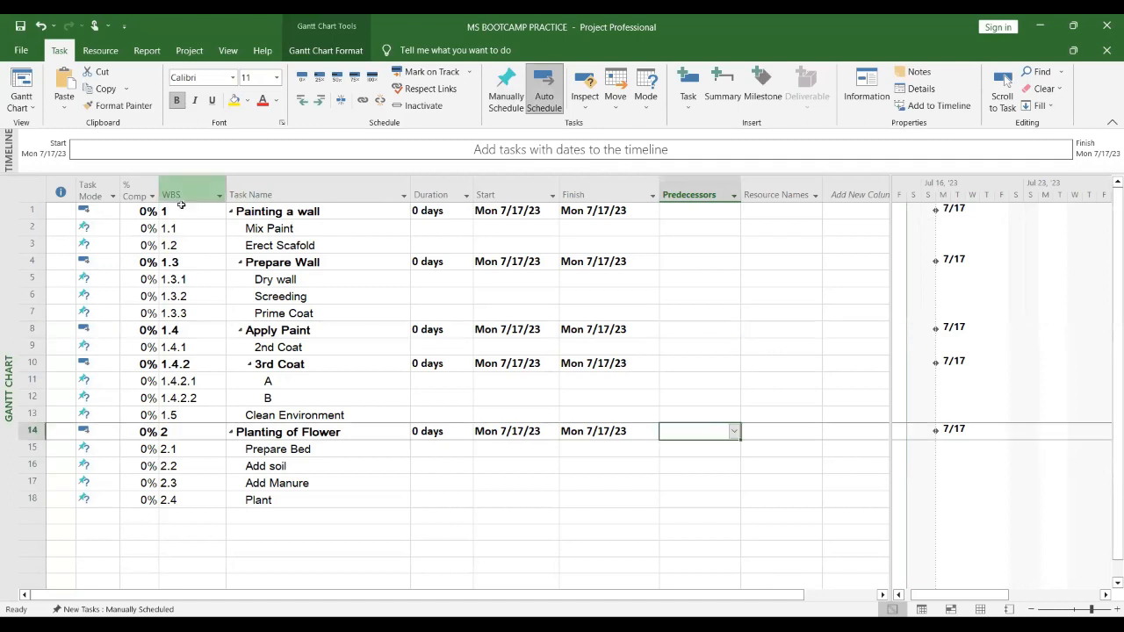
pyautogui.click(85, 228)
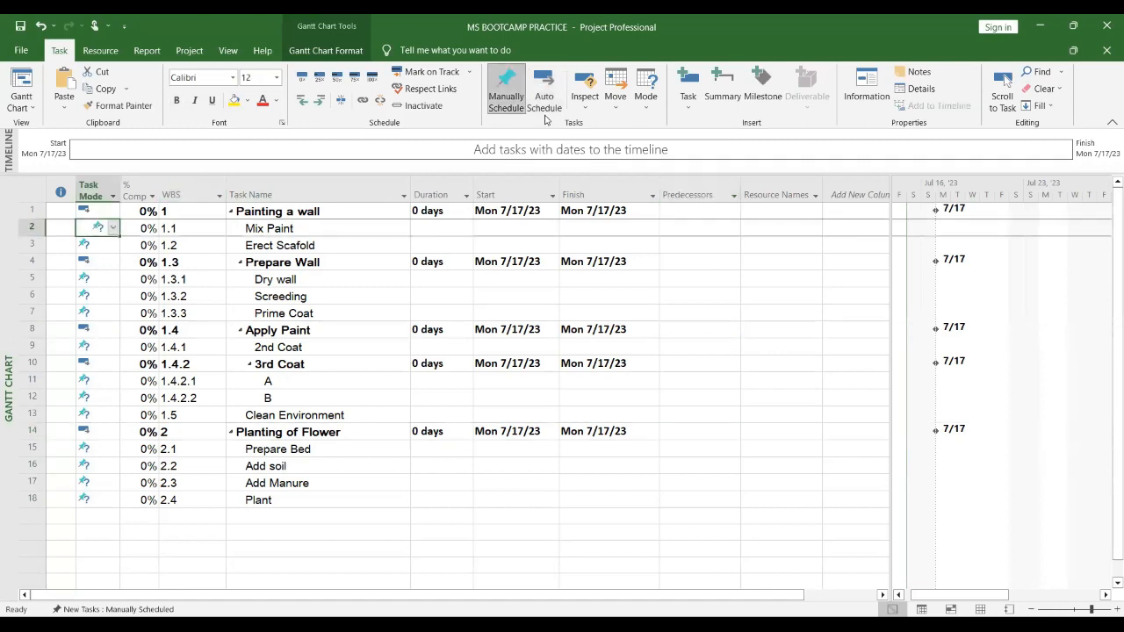
pyautogui.click(544, 103)
pyautogui.click(775, 333)
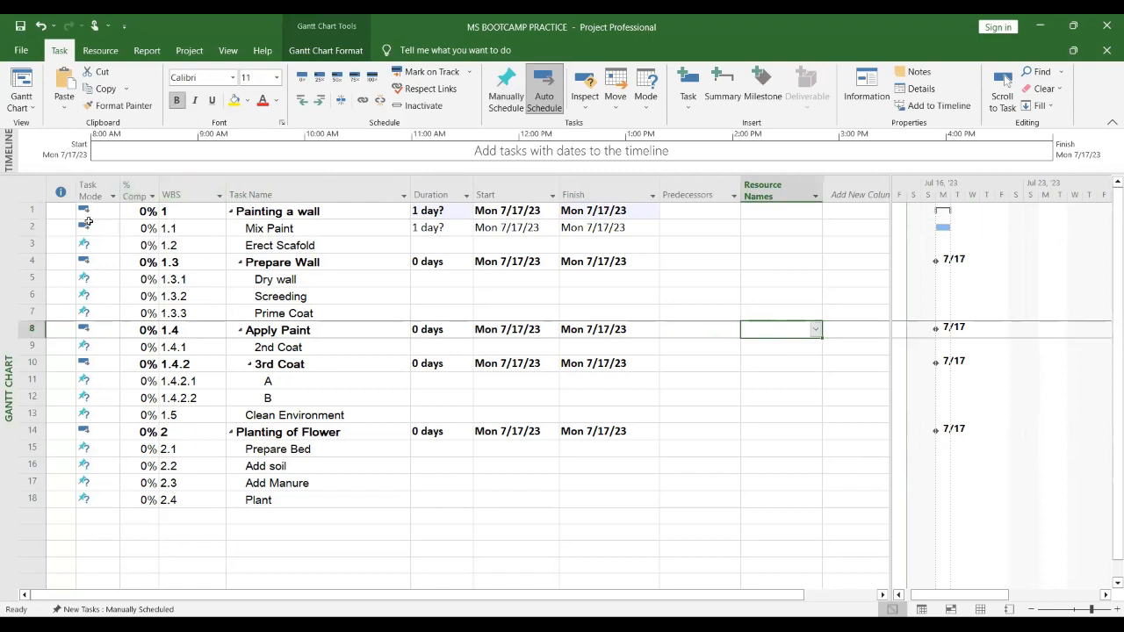
# Step: Set the font size of the Task Mode through Finish columns to 14
pyautogui.moveTo(92, 189); pyautogui.dragTo(139, 188)
pyautogui.keyDown('shift'); pyautogui.click(602, 173); pyautogui.keyUp('shift')
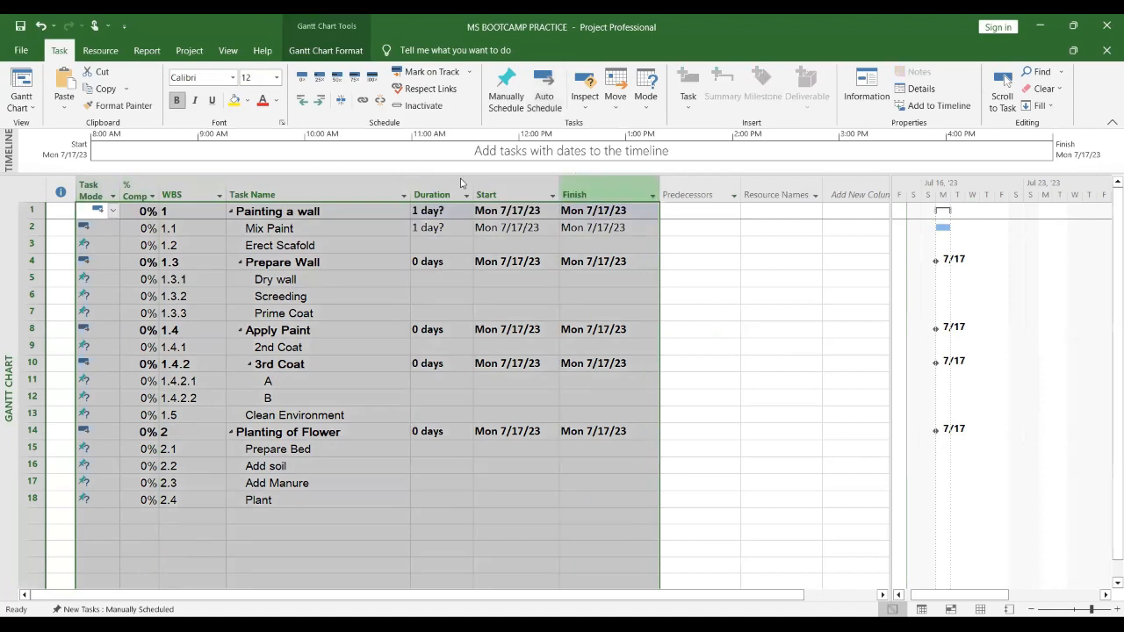
pyautogui.click(276, 78)
pyautogui.click(255, 162)
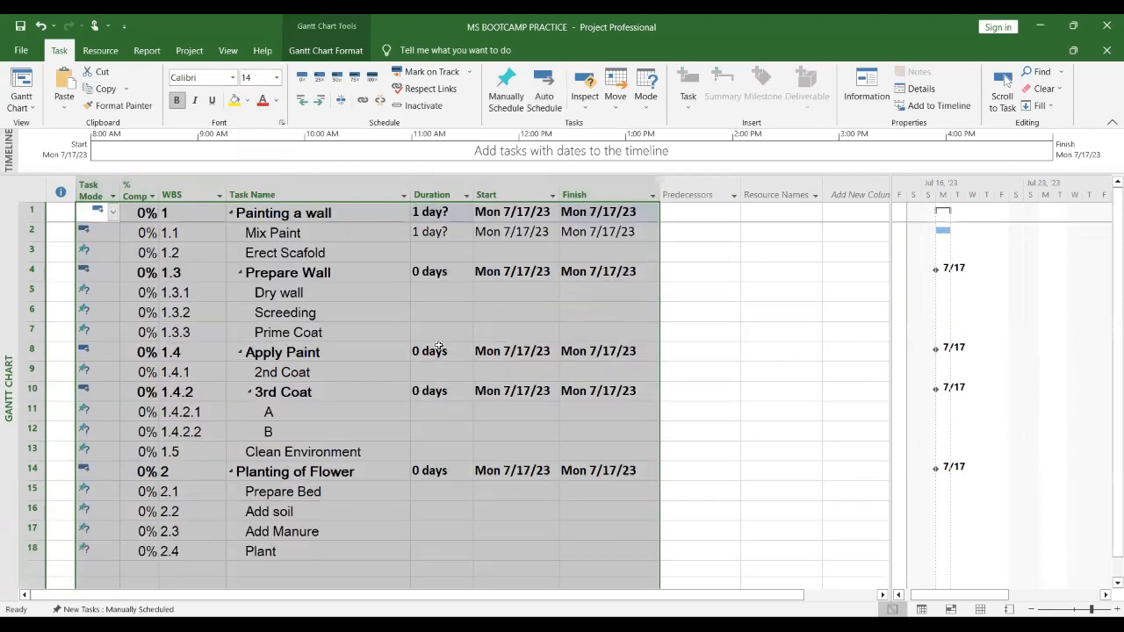
pyautogui.click(735, 329)
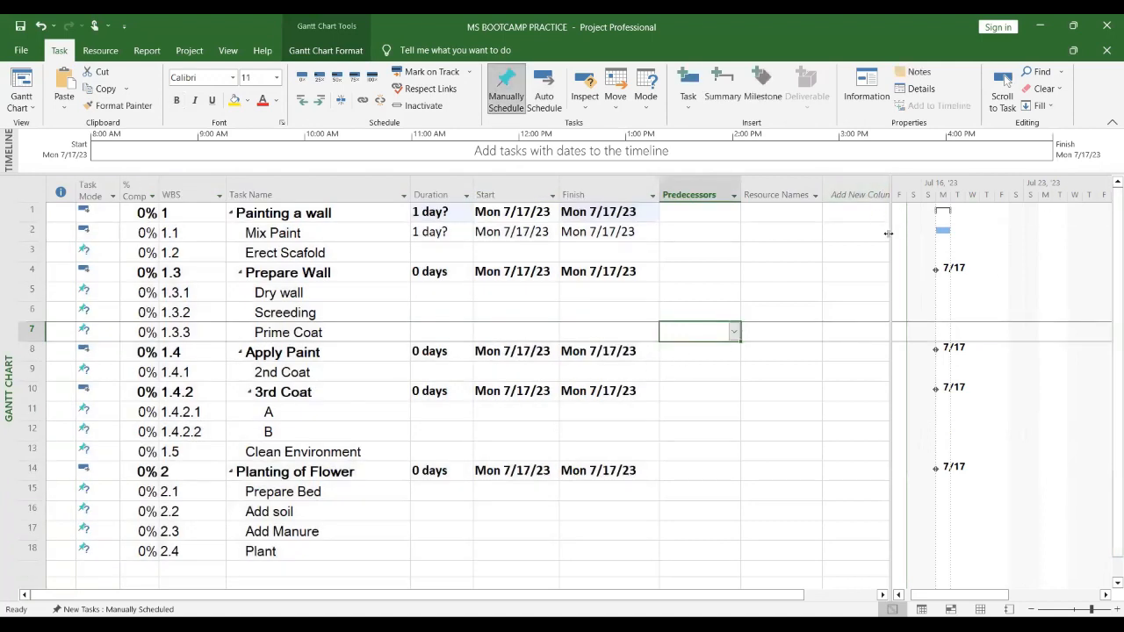
# Step: Narrow the table pane and switch every task in the Task Mode column to Auto Schedule
pyautogui.moveTo(774, 218); pyautogui.dragTo(766, 221)
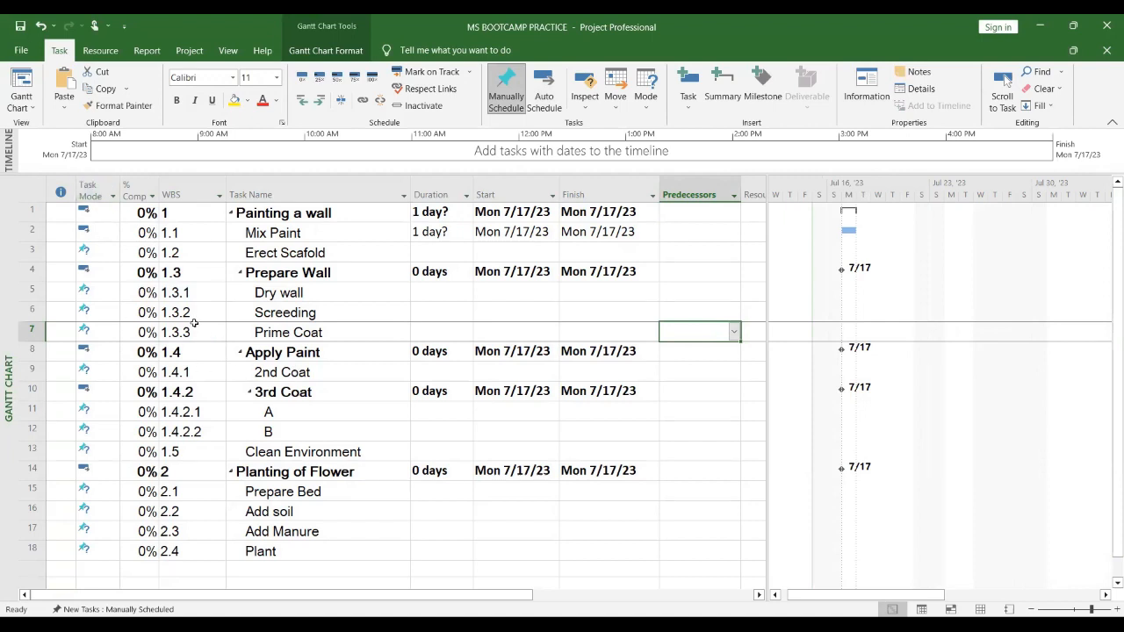
pyautogui.moveTo(88, 186)
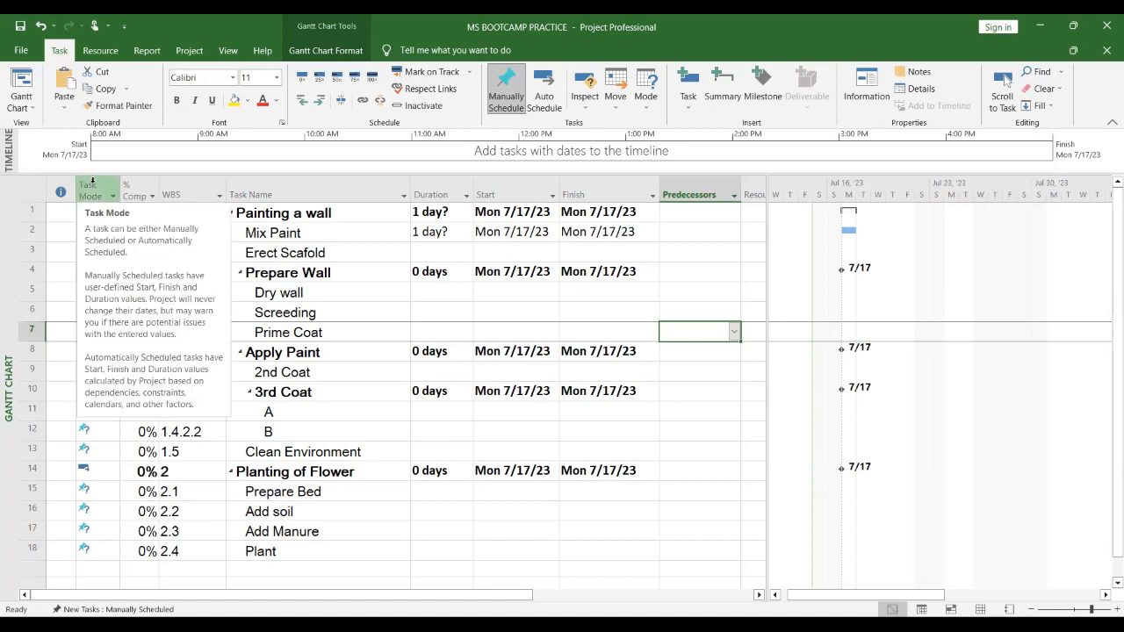
pyautogui.click(91, 182)
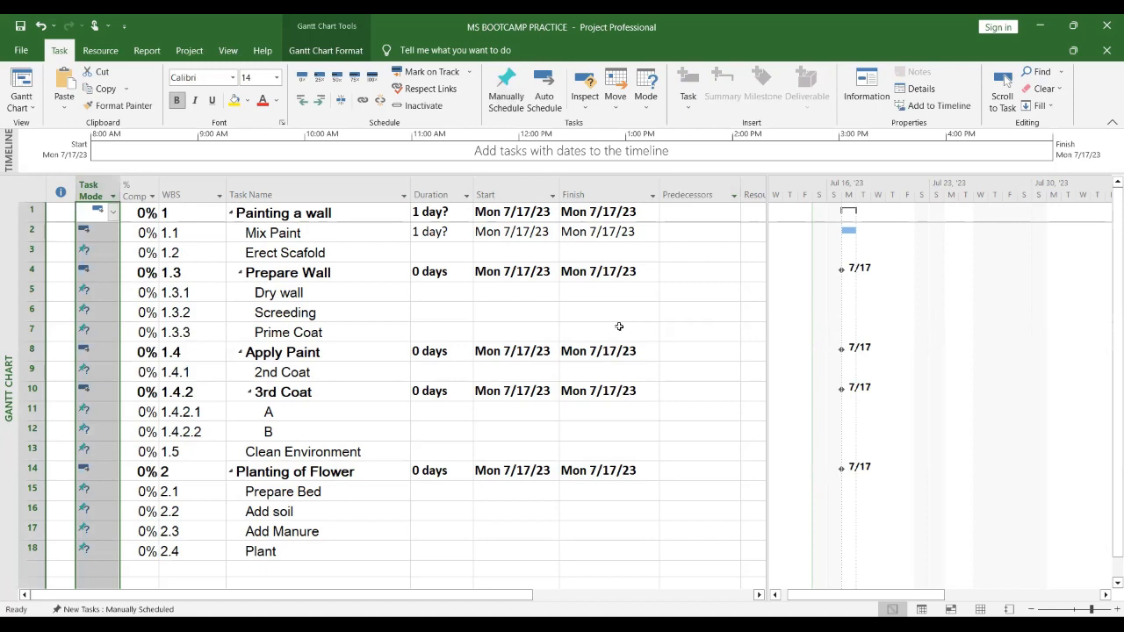
pyautogui.click(551, 111)
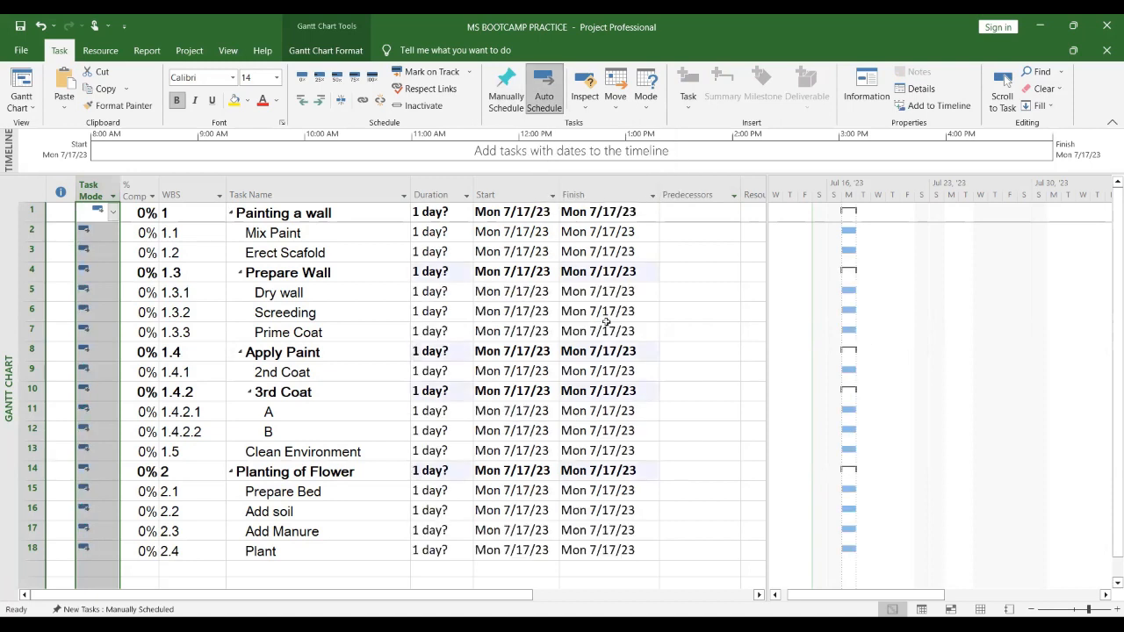
pyautogui.click(666, 355)
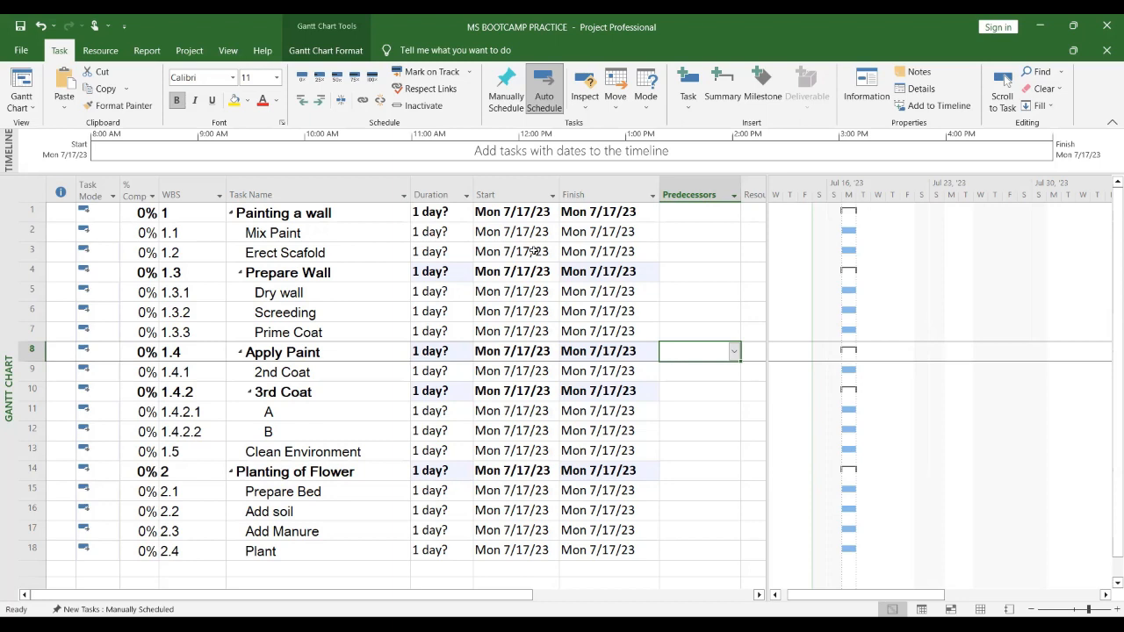
pyautogui.click(189, 50)
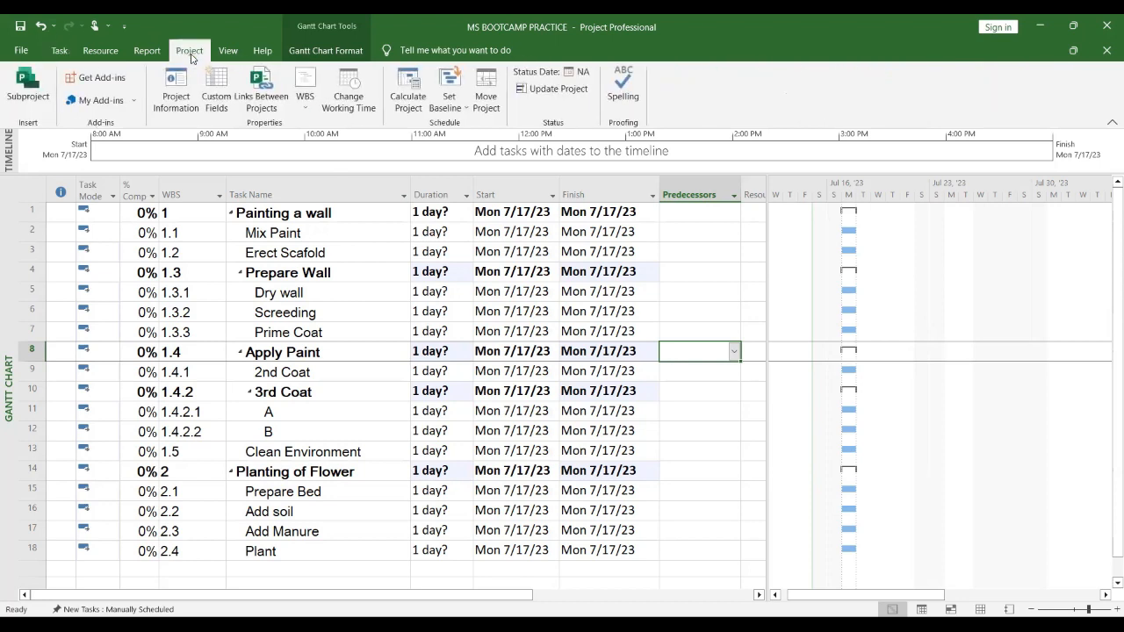
pyautogui.click(180, 111)
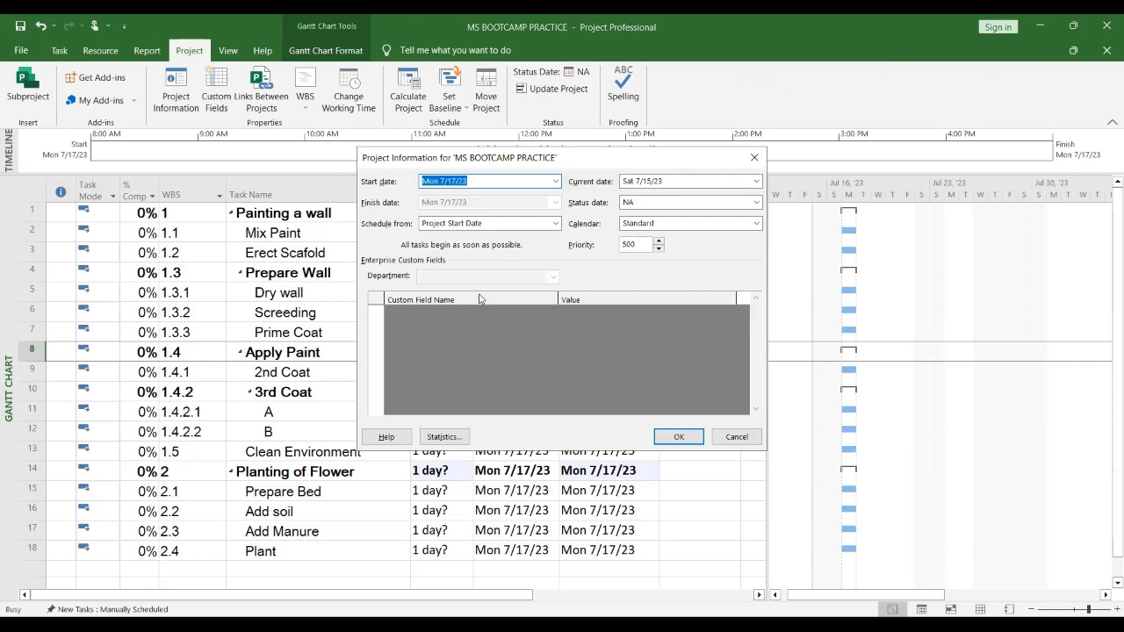
pyautogui.click(725, 438)
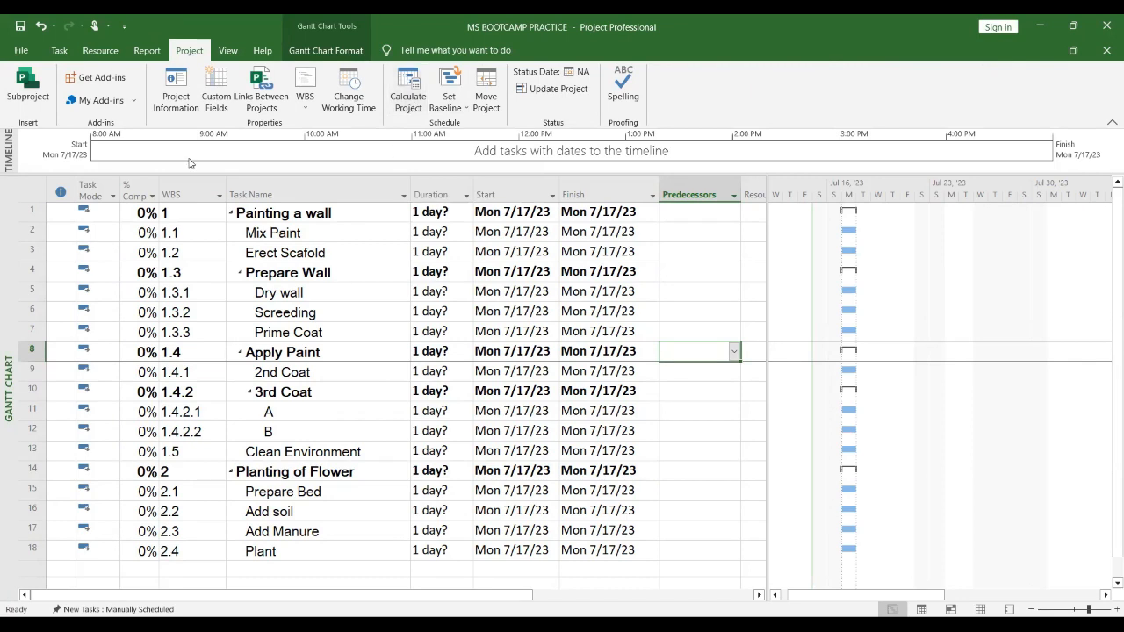
# Step: Set the project start date to Wed 7/19/2023 in the Project Information dialog
pyautogui.click(185, 102)
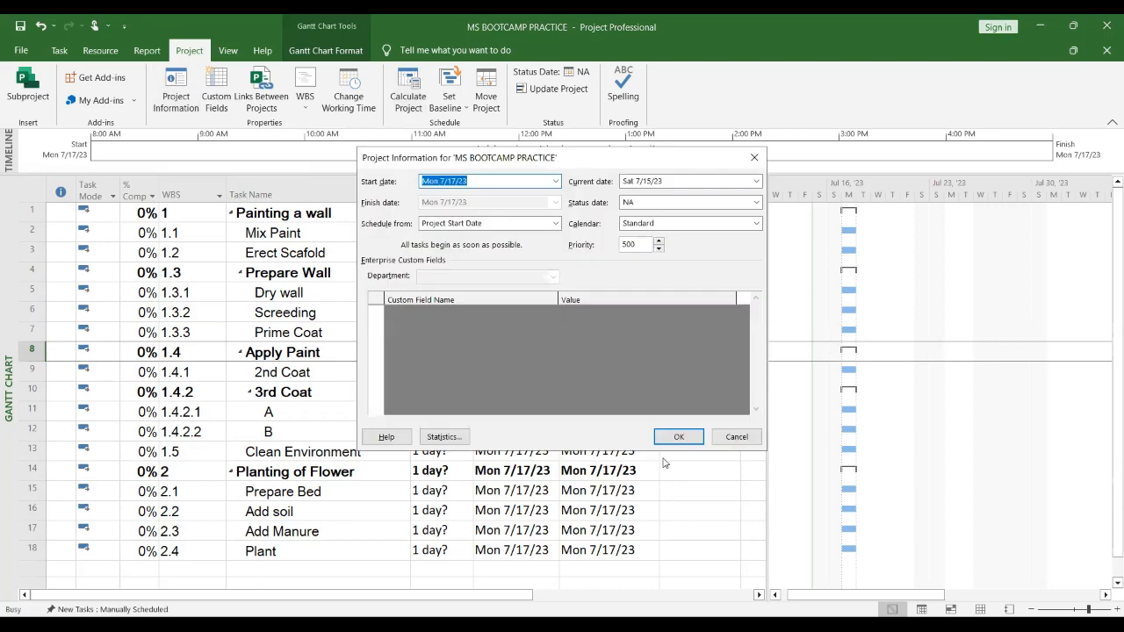
pyautogui.click(555, 181)
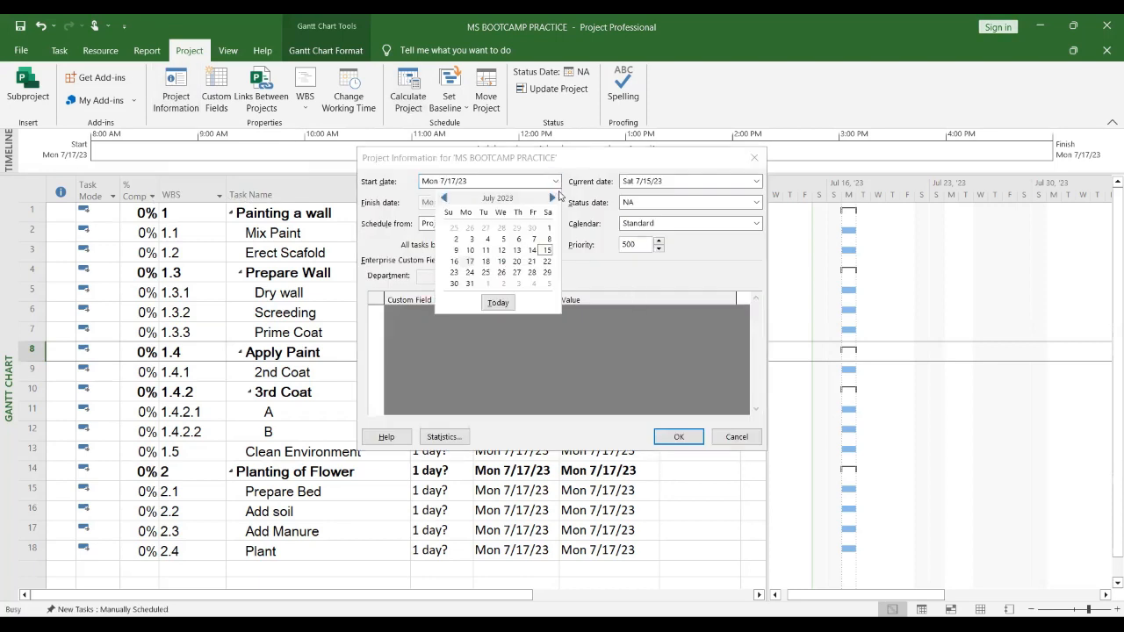
pyautogui.click(501, 261)
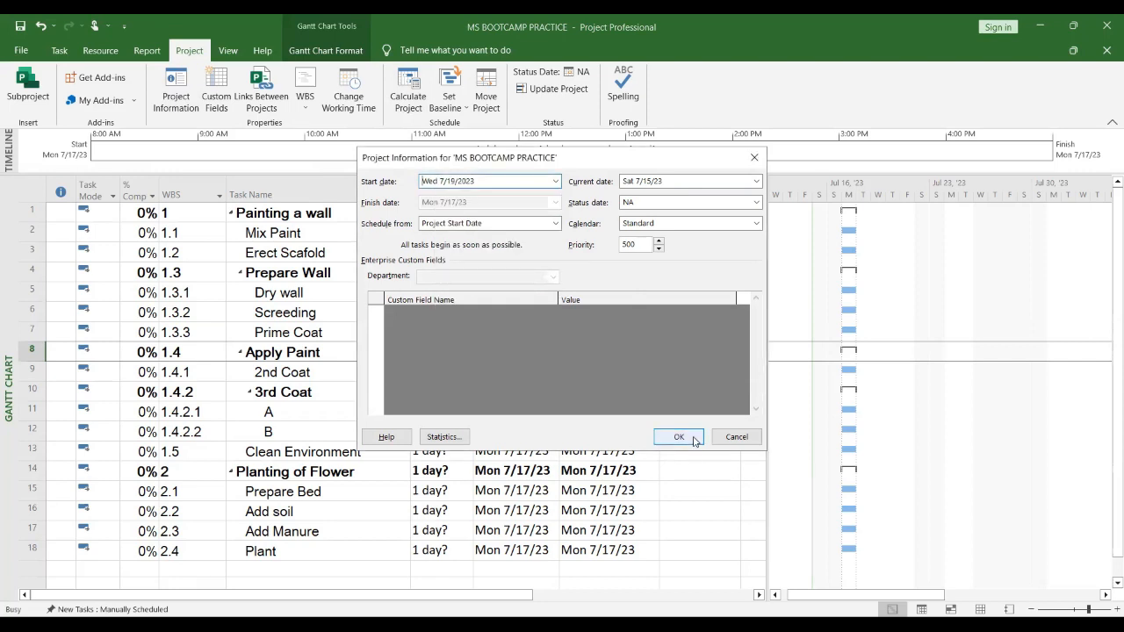
pyautogui.click(679, 438)
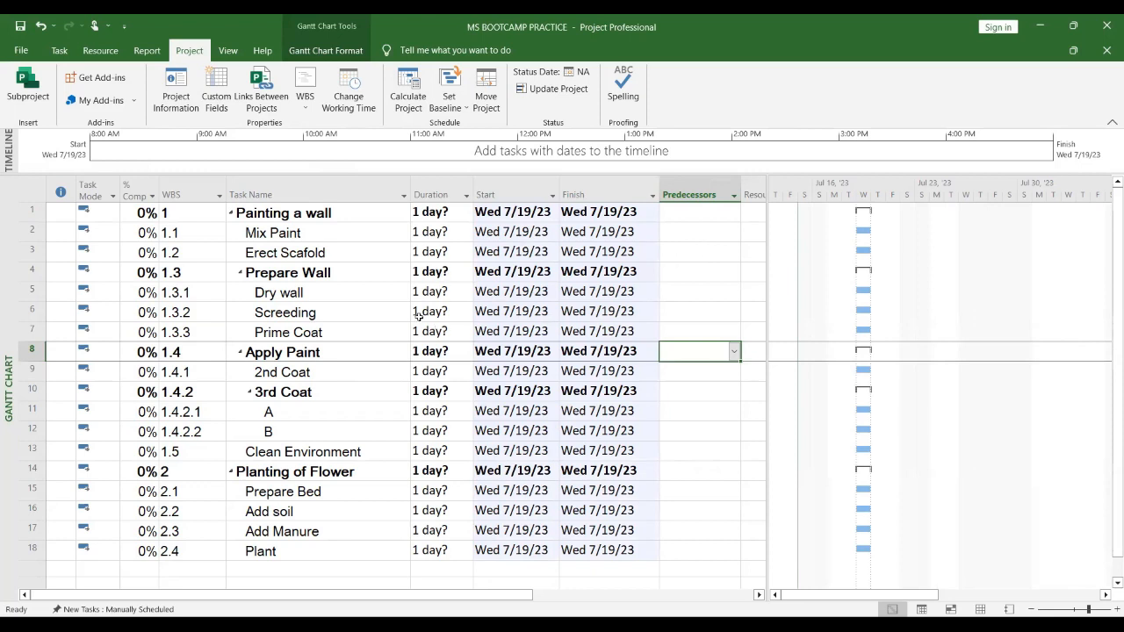
# Step: Set the Mix Paint task's duration to 1 day
pyautogui.click(817, 30)
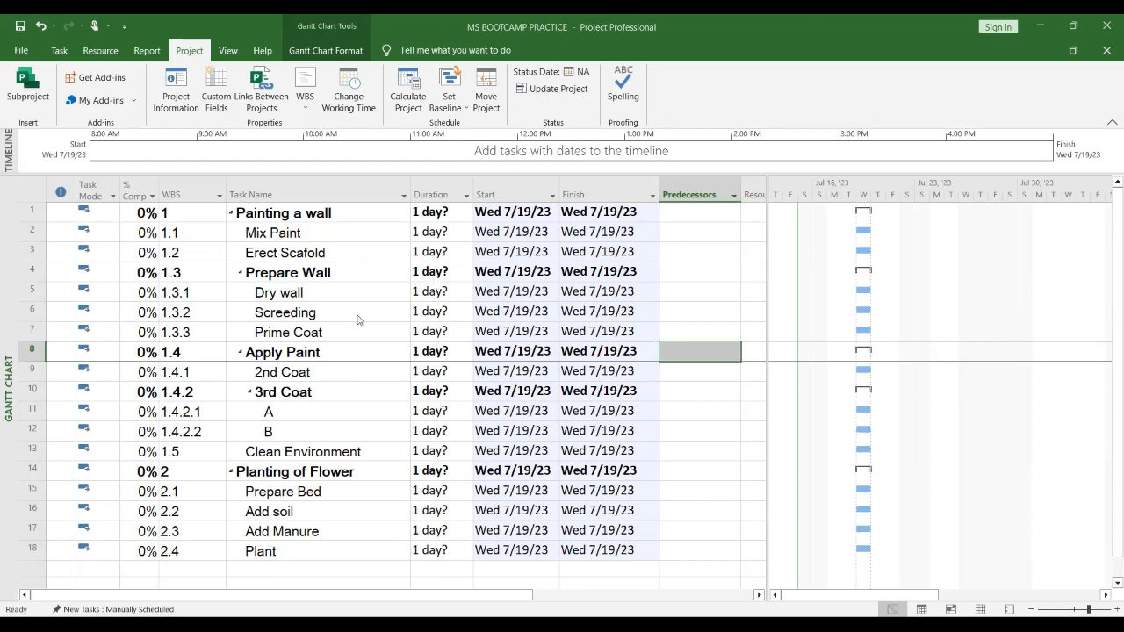
pyautogui.click(438, 234)
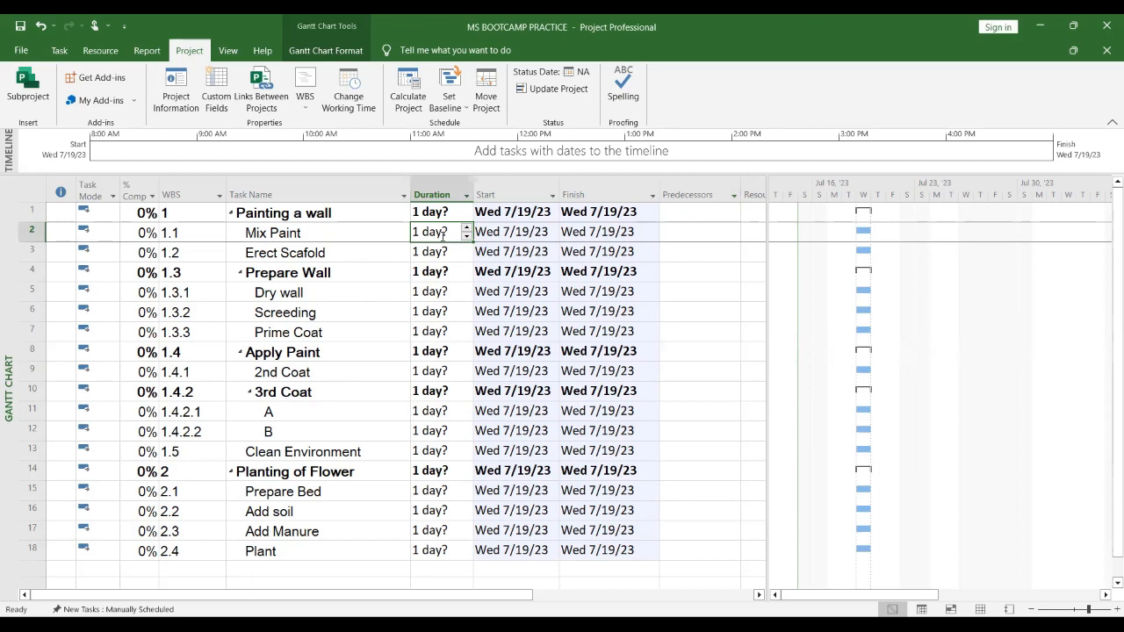
pyautogui.write('1')
pyautogui.press('Return')
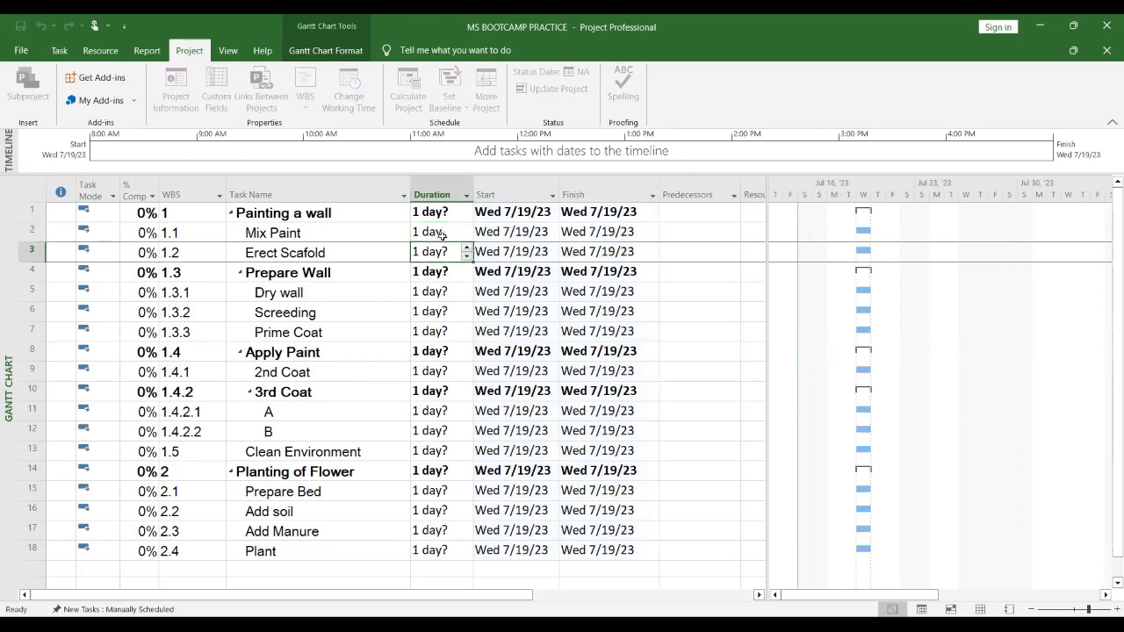
# Step: Widen the Finish and Predecessors columns of the task table
pyautogui.click(519, 232)
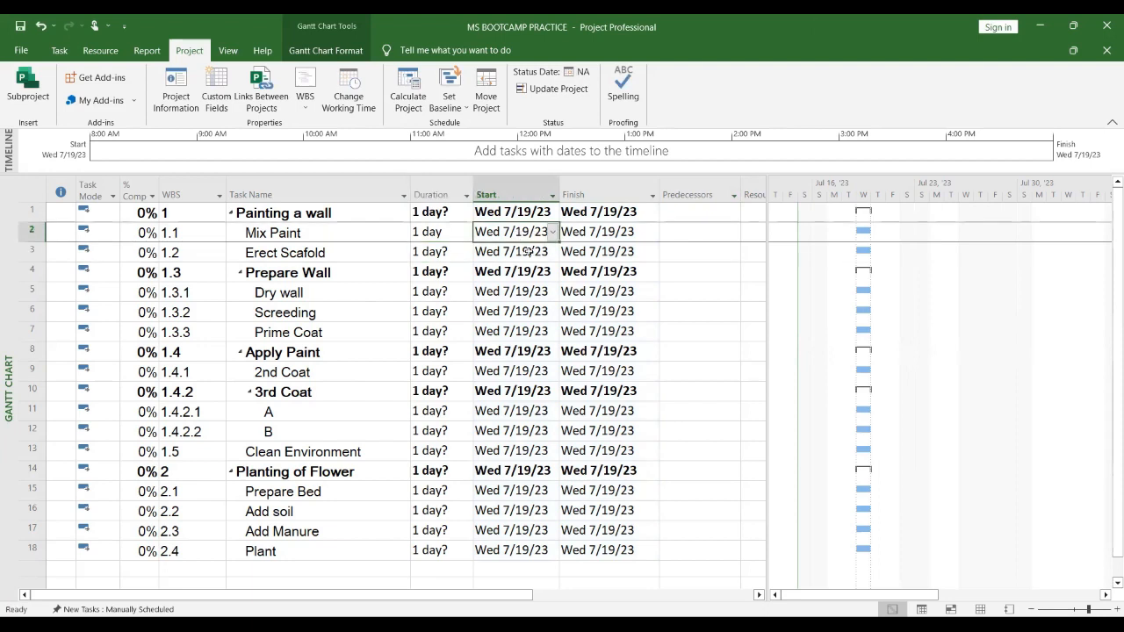
pyautogui.click(607, 231)
pyautogui.moveTo(559, 194); pyautogui.dragTo(568, 194)
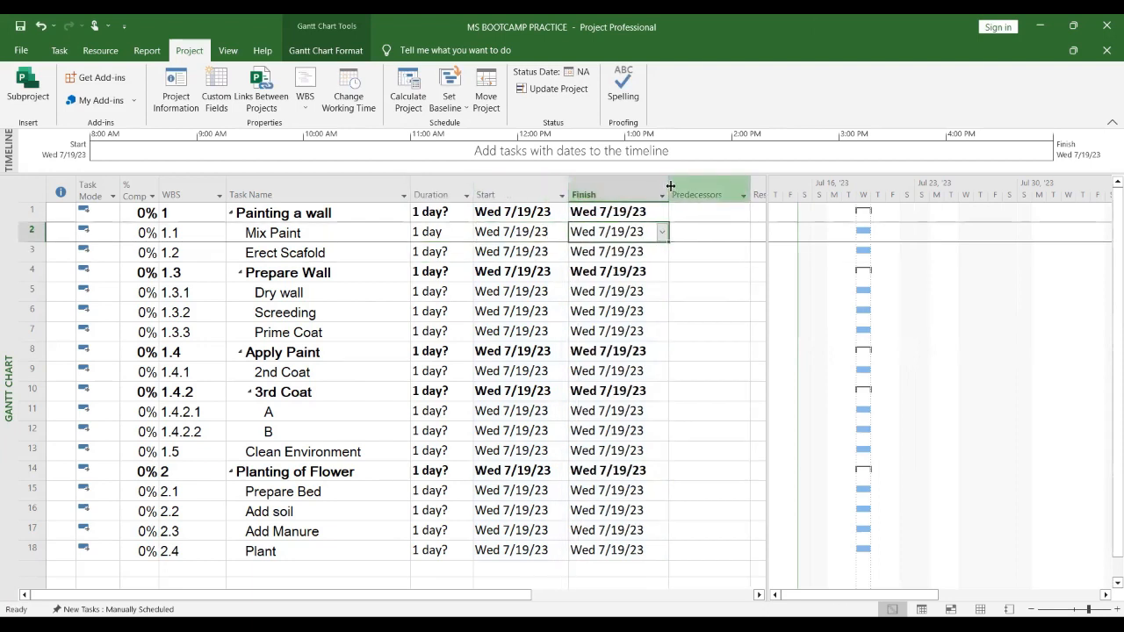
pyautogui.moveTo(670, 187); pyautogui.dragTo(674, 187)
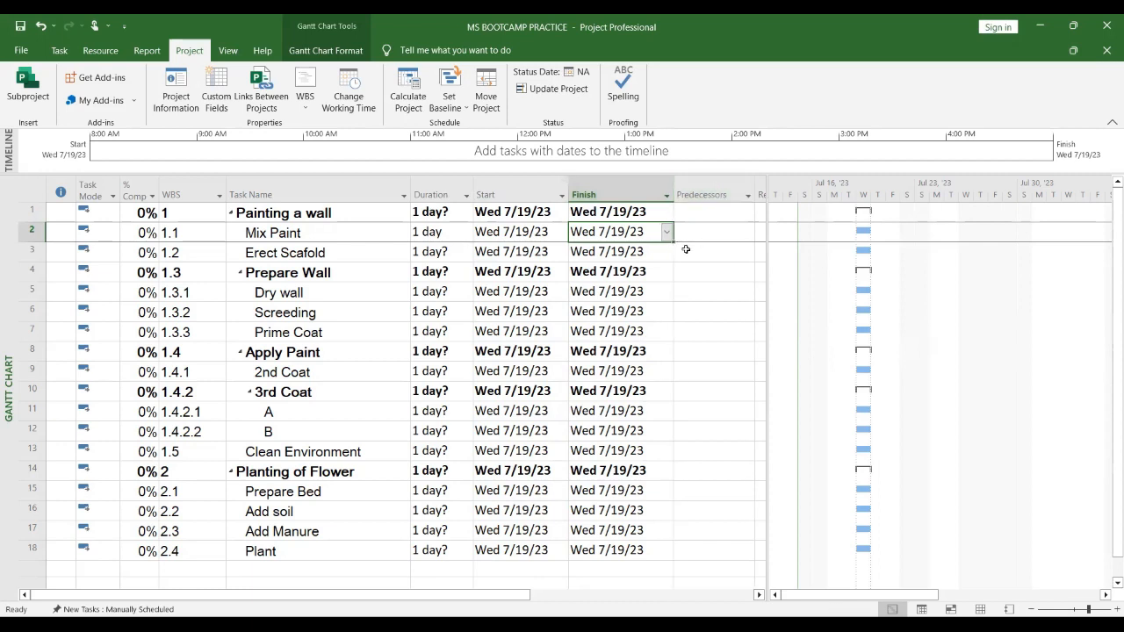
pyautogui.click(708, 235)
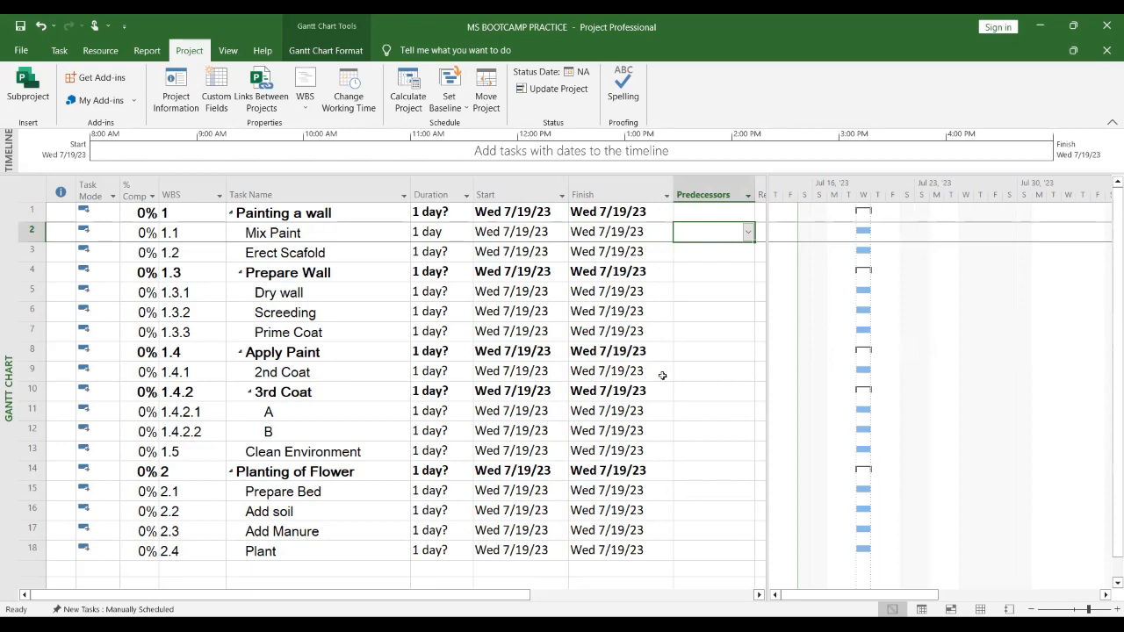
# Step: Set the Erect Scafold task's duration to 2 days
pyautogui.click(426, 252)
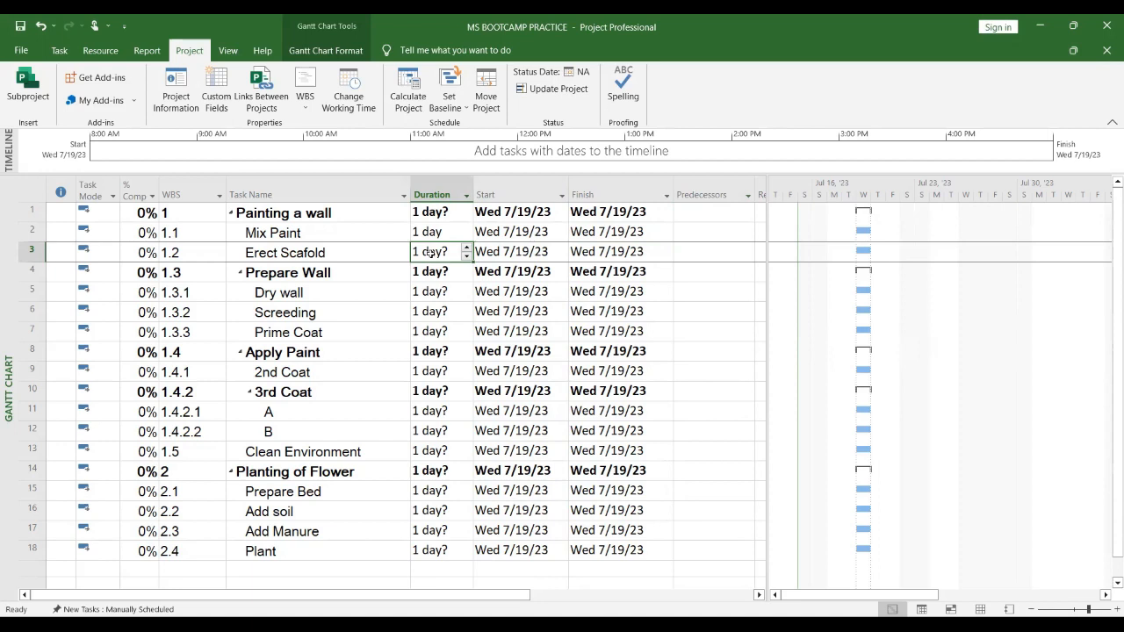
pyautogui.write('2')
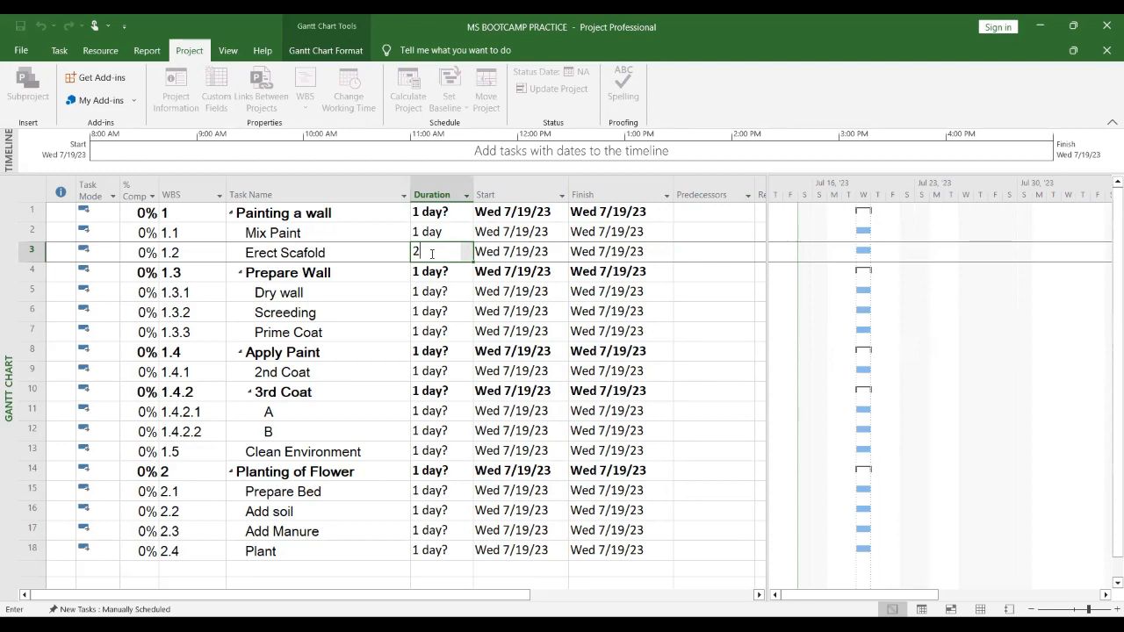
pyautogui.press('Return')
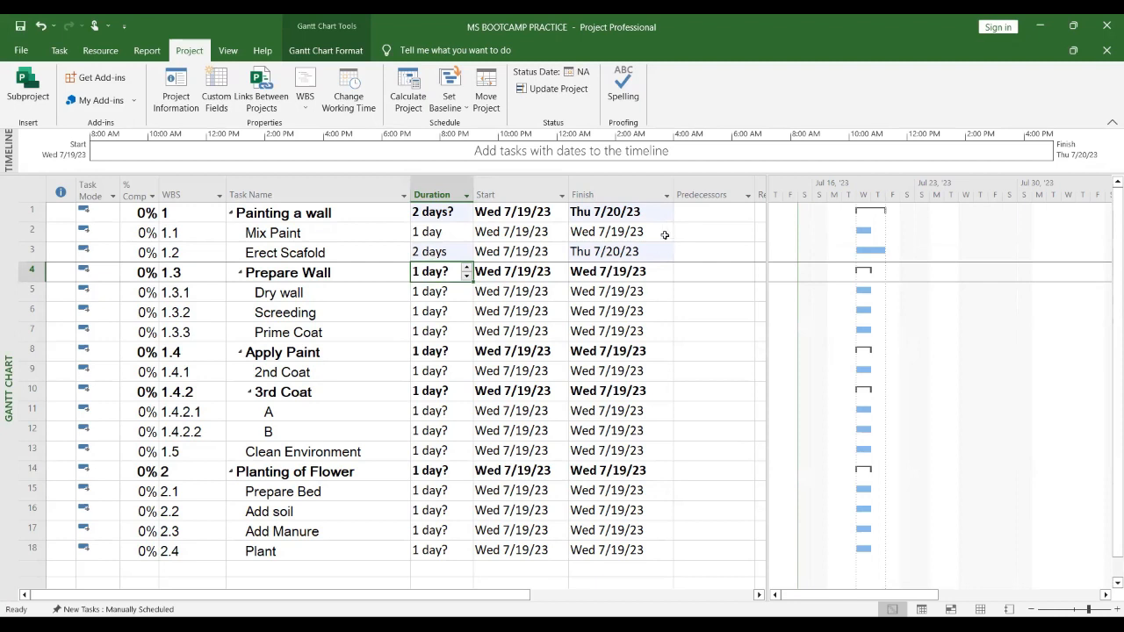
# Step: Make Mix Paint (task 2) the finish-to-start predecessor of Erect Scafold by entering 2FS
pyautogui.click(715, 255)
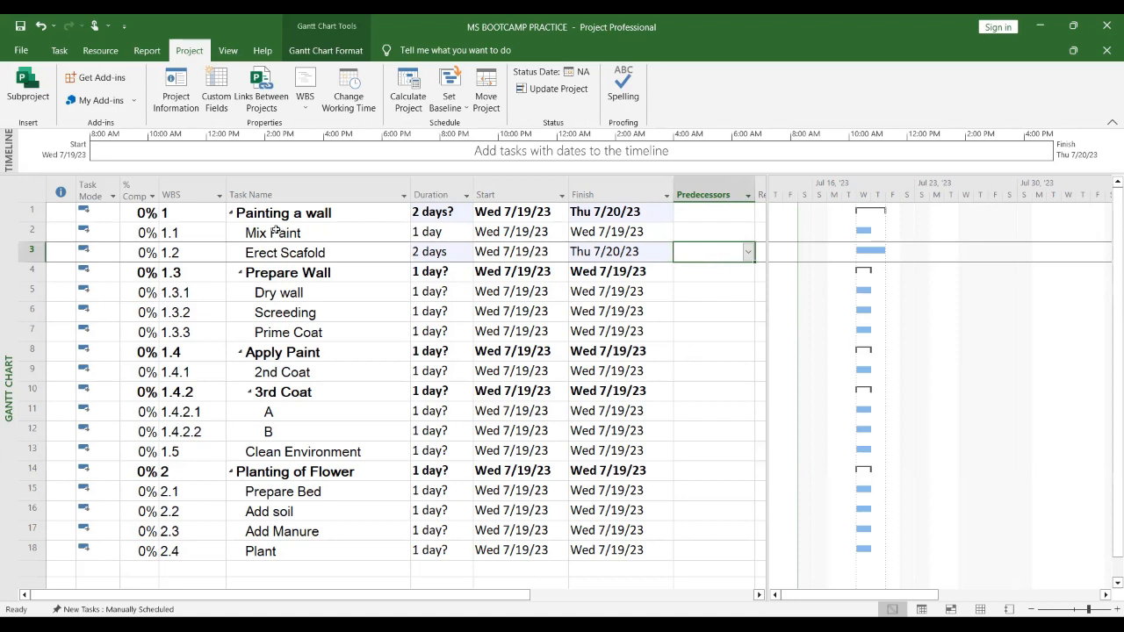
pyautogui.click(31, 232)
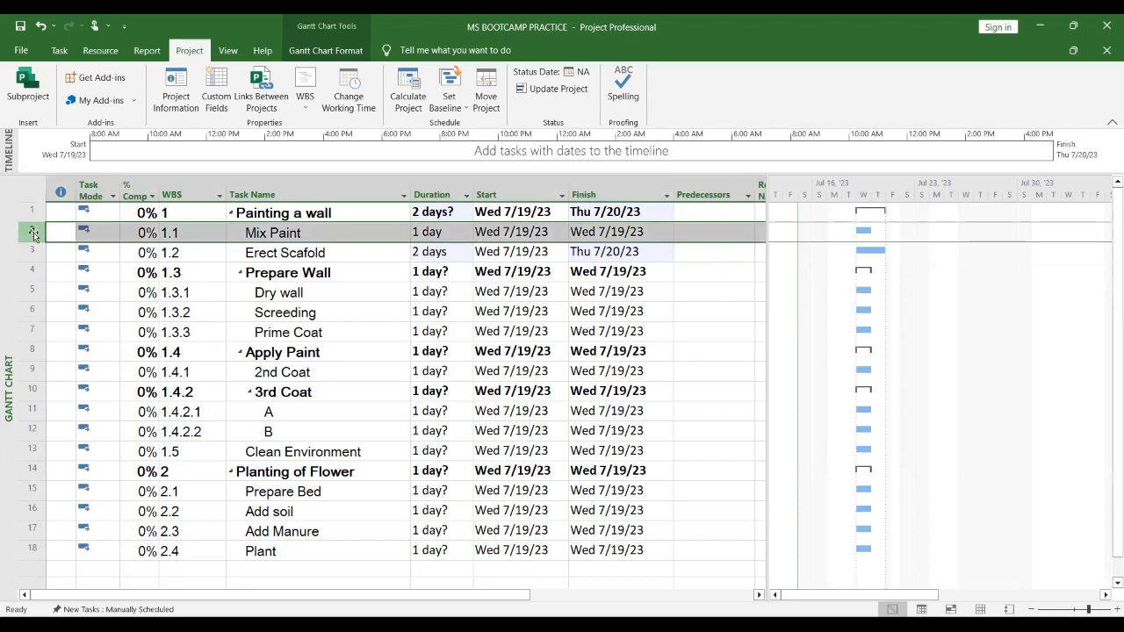
pyautogui.click(711, 254)
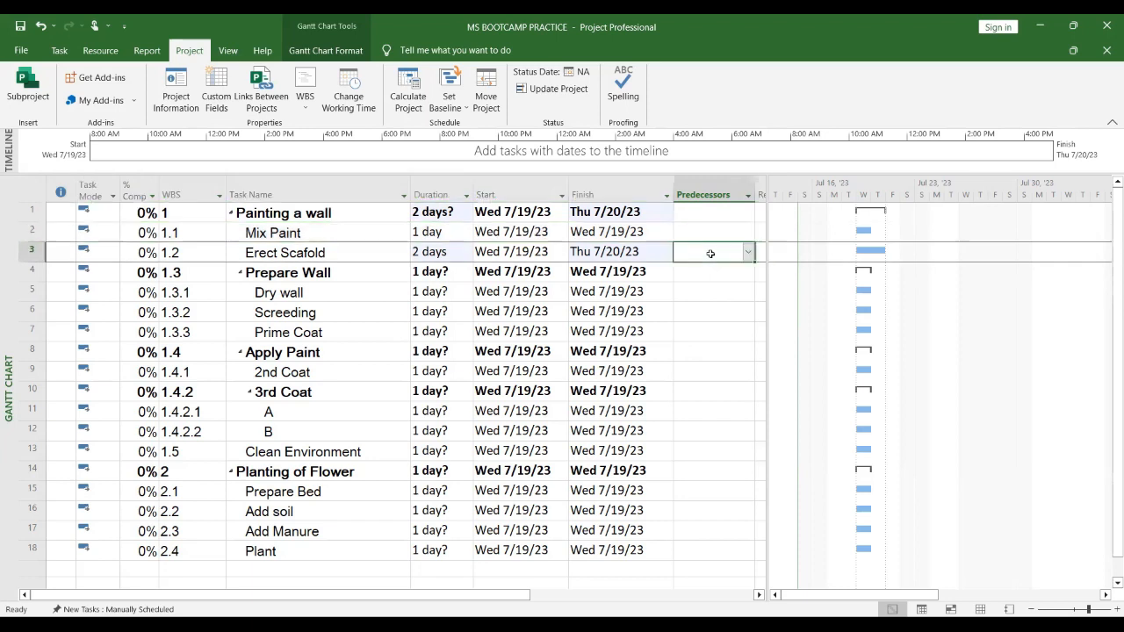
pyautogui.write('2')
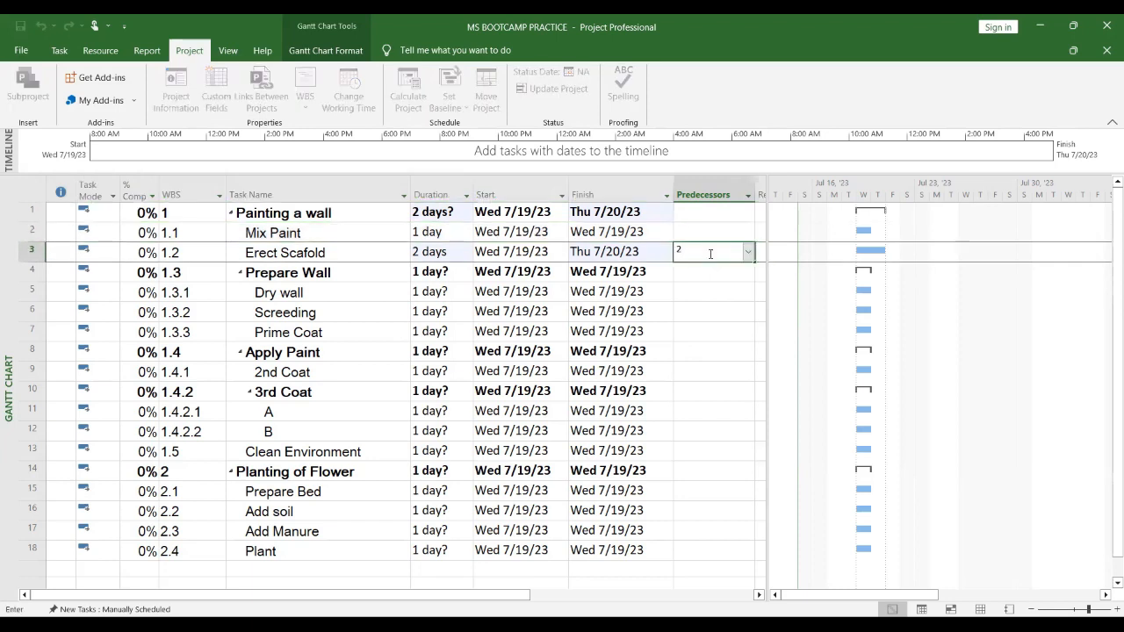
pyautogui.write('fs')
pyautogui.press('BackSpace')
pyautogui.press('BackSpace')
pyautogui.write('FS')
pyautogui.press('Return')
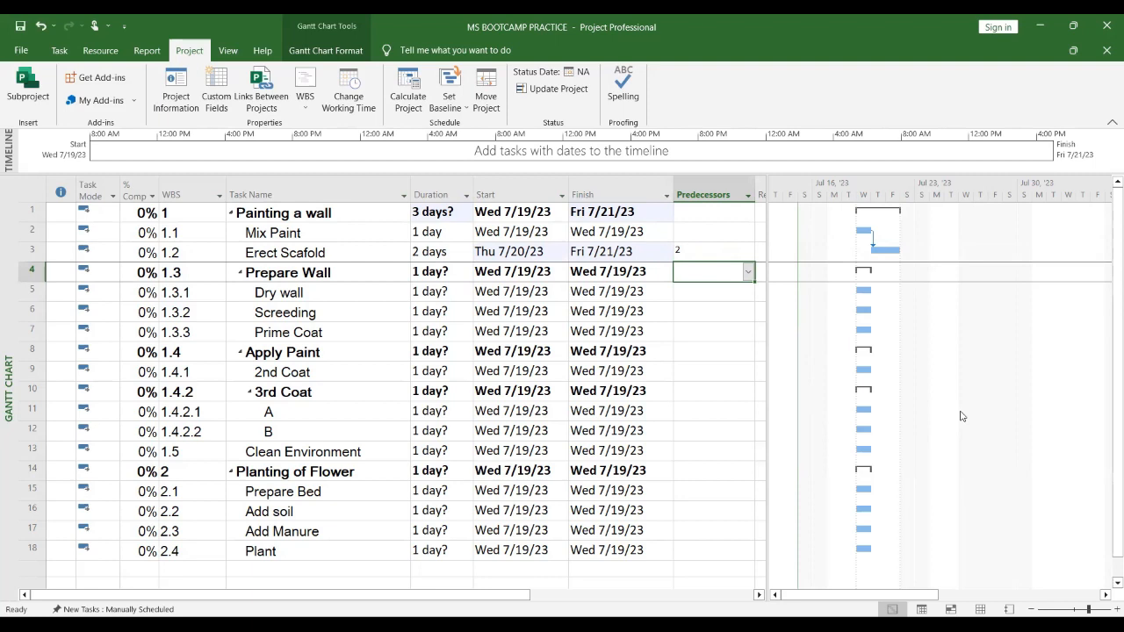
# Step: Format the whole Predecessors column in Berlin Sans FB font at size 16
pyautogui.click(715, 194)
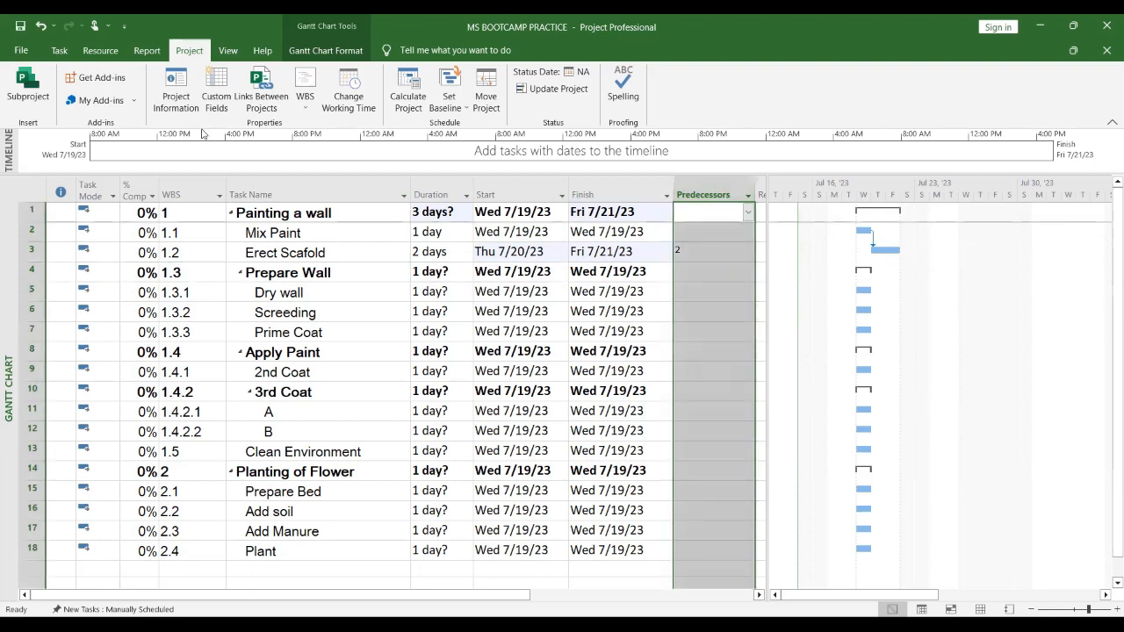
pyautogui.click(59, 50)
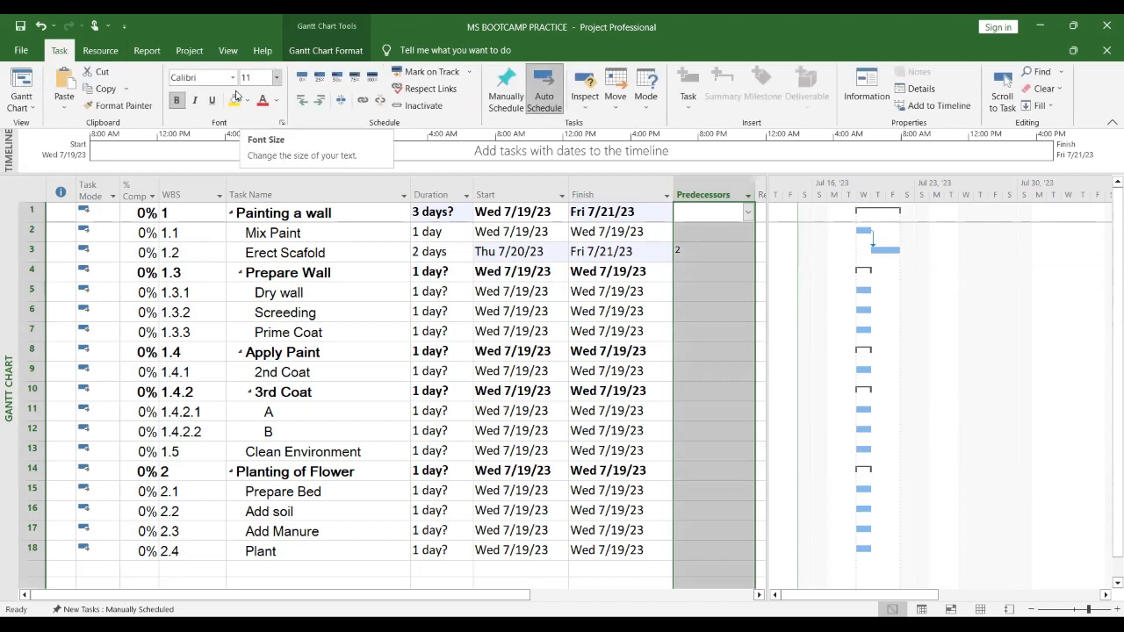
pyautogui.click(277, 77)
pyautogui.click(263, 168)
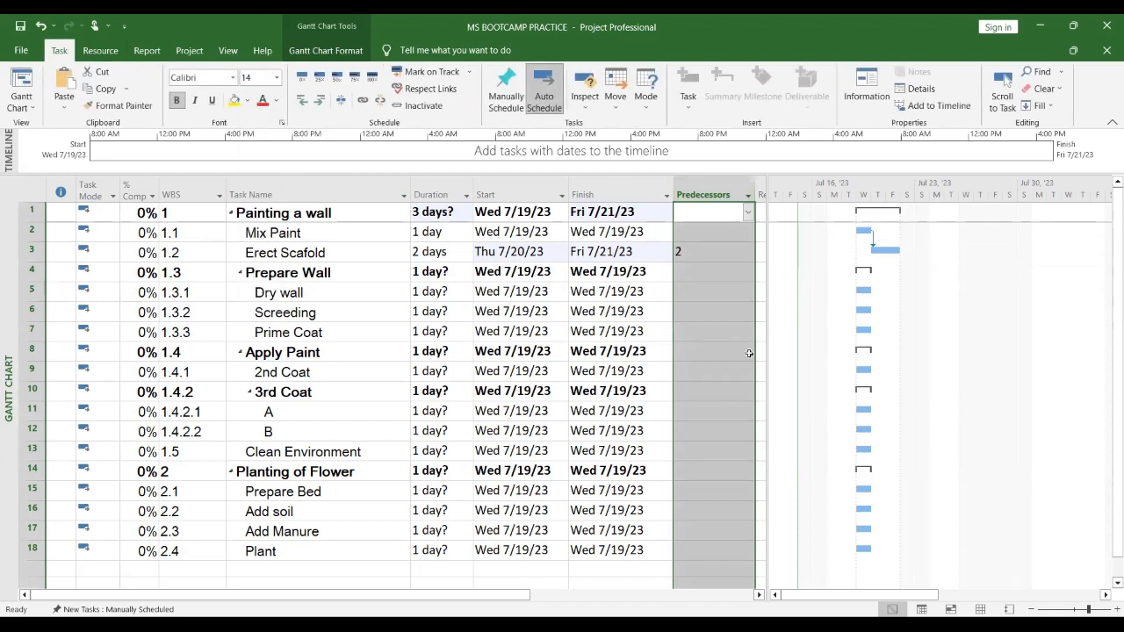
pyautogui.click(233, 77)
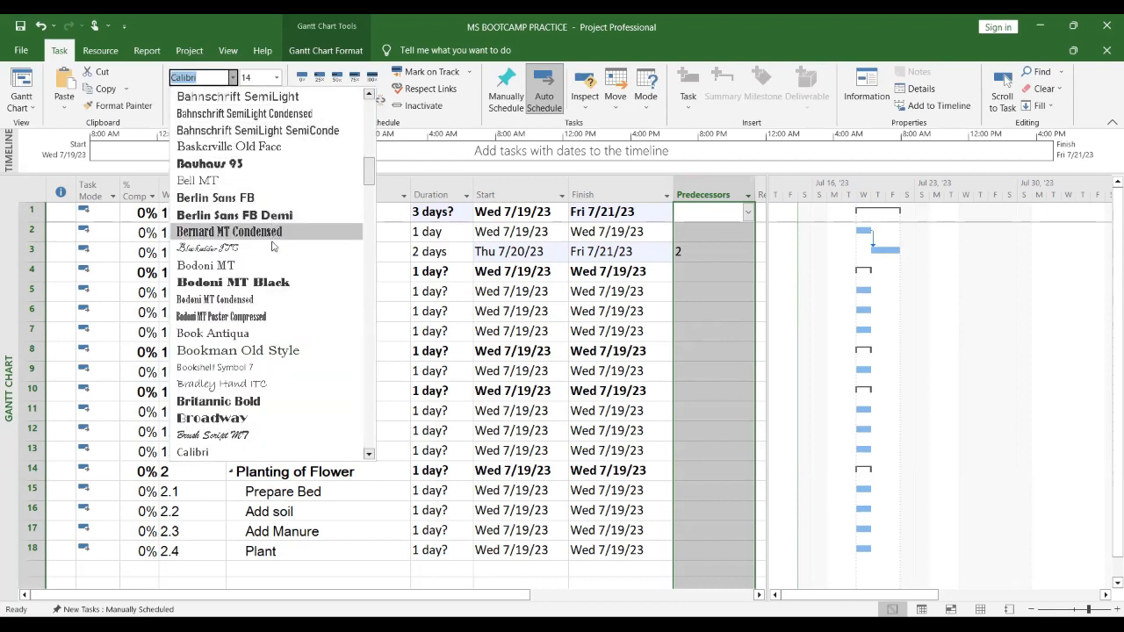
pyautogui.click(283, 199)
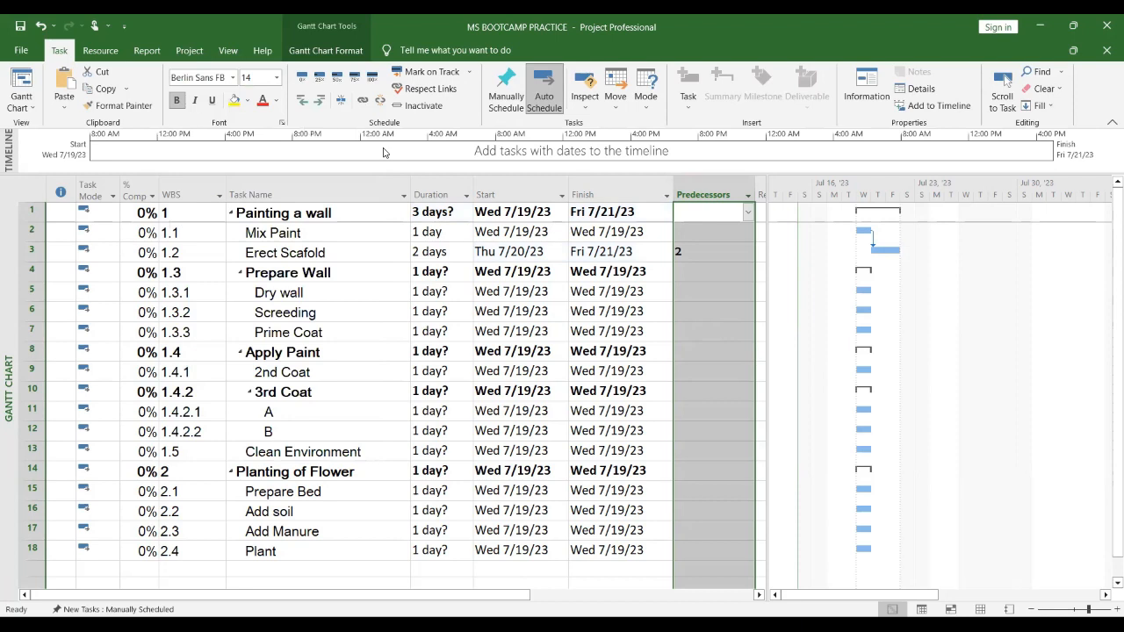
pyautogui.click(277, 77)
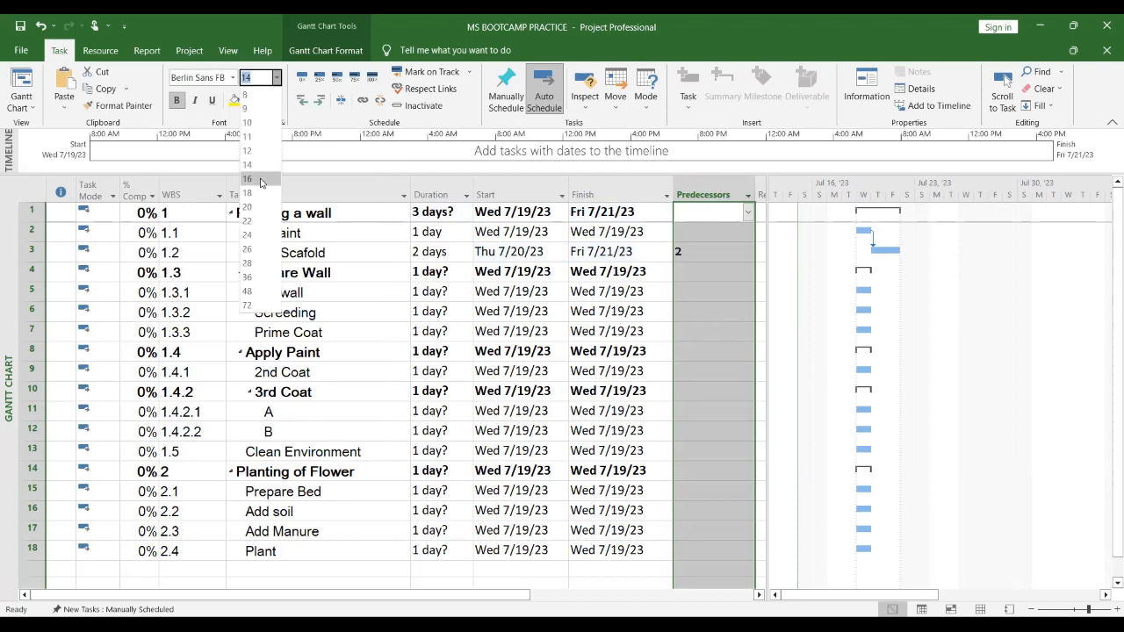
pyautogui.click(730, 299)
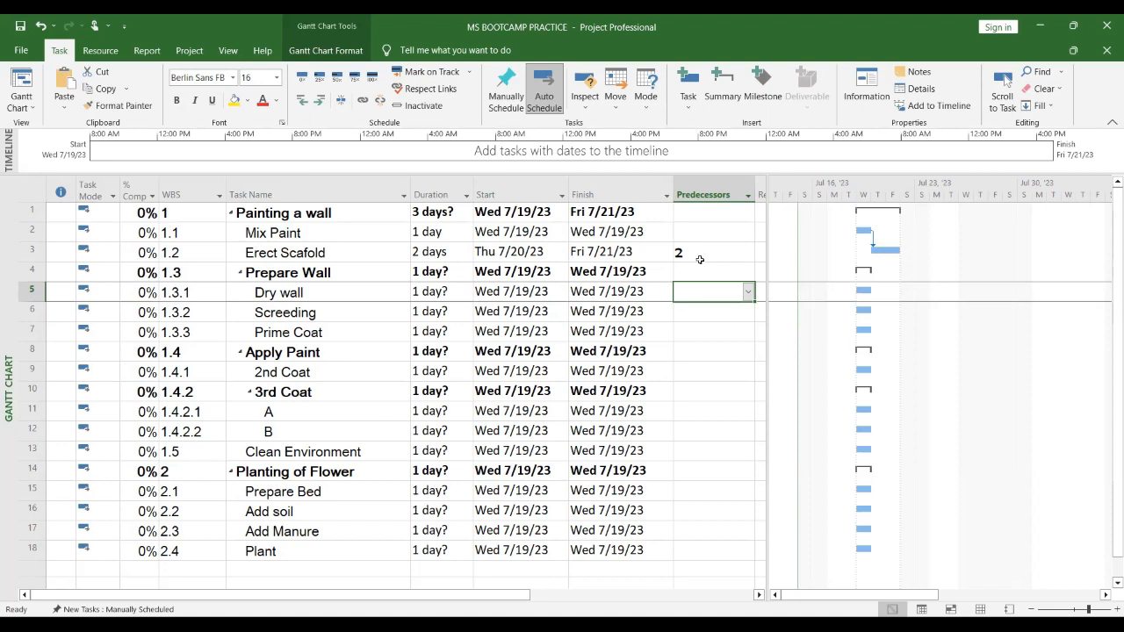
# Step: Change Erect Scafold's predecessor to 2FS-1 so it overlaps Mix Paint by one day
pyautogui.click(1104, 28)
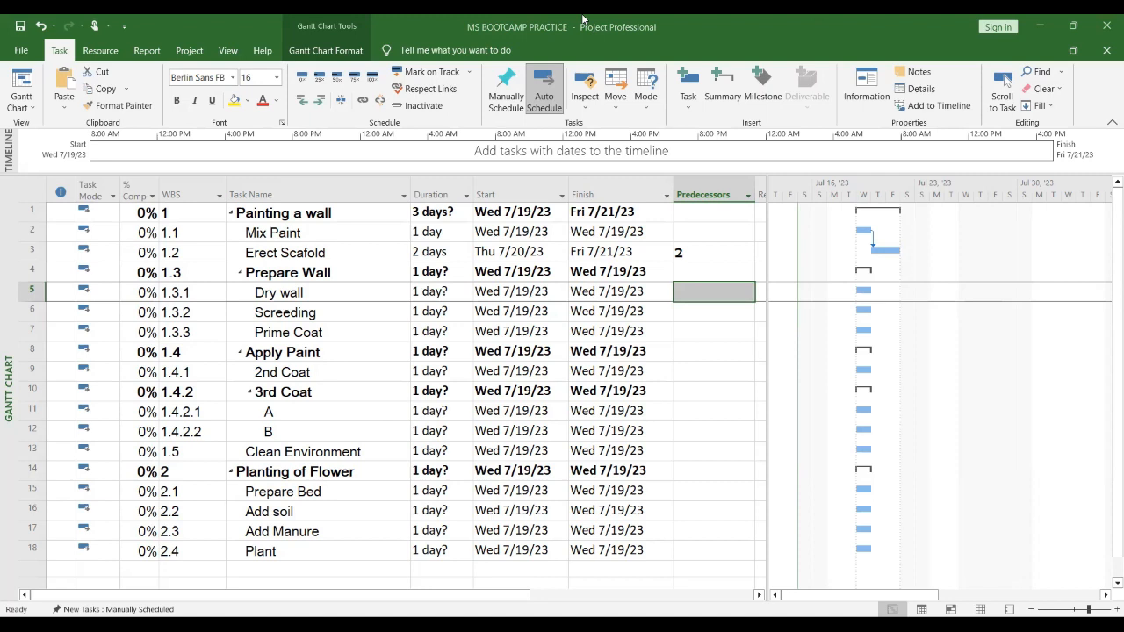
pyautogui.click(690, 254)
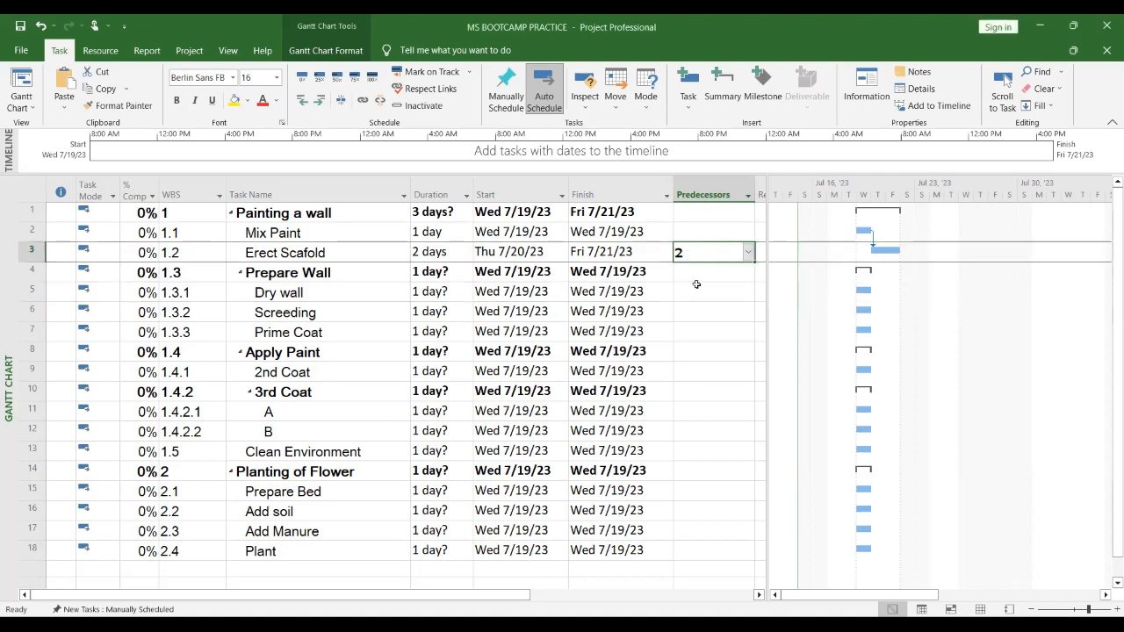
pyautogui.click(699, 259)
pyautogui.write('FS-1')
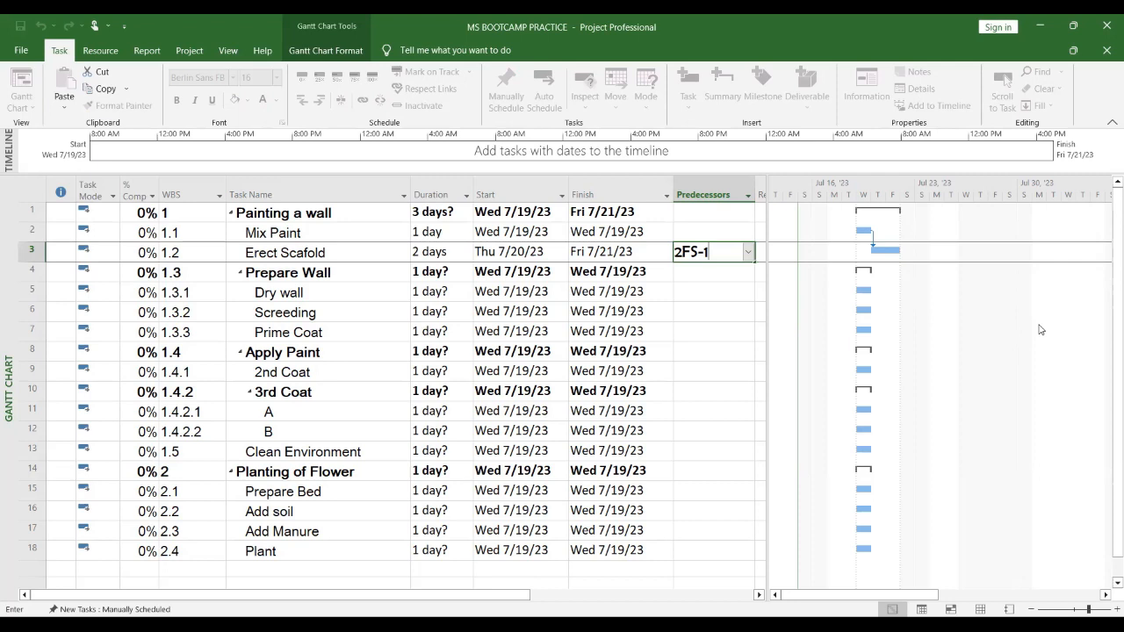
pyautogui.press('Return')
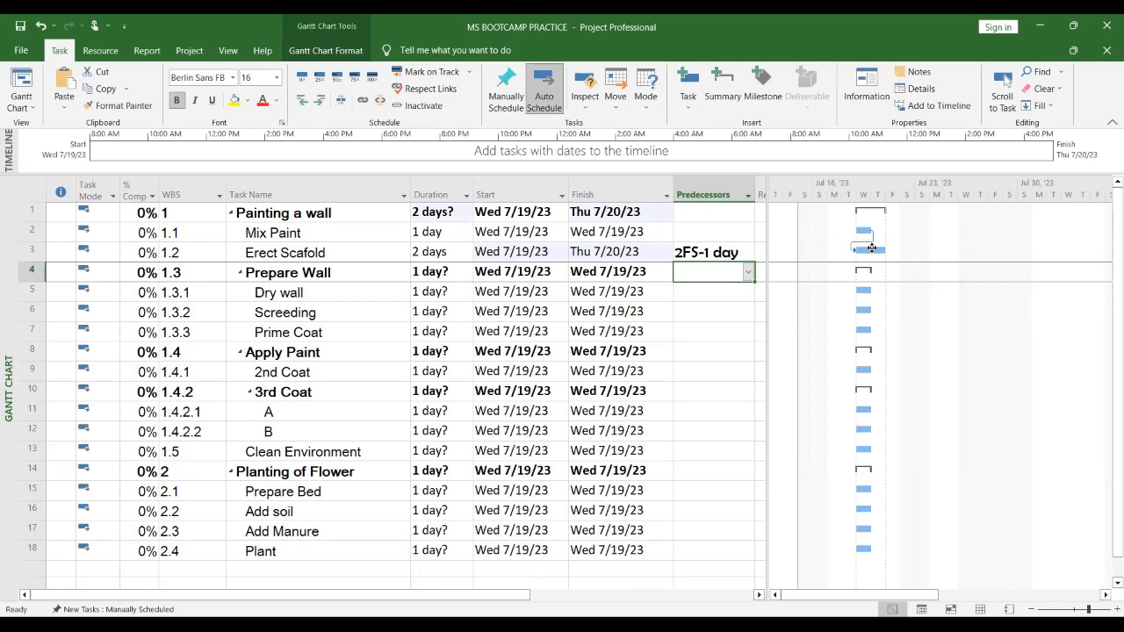
pyautogui.click(542, 251)
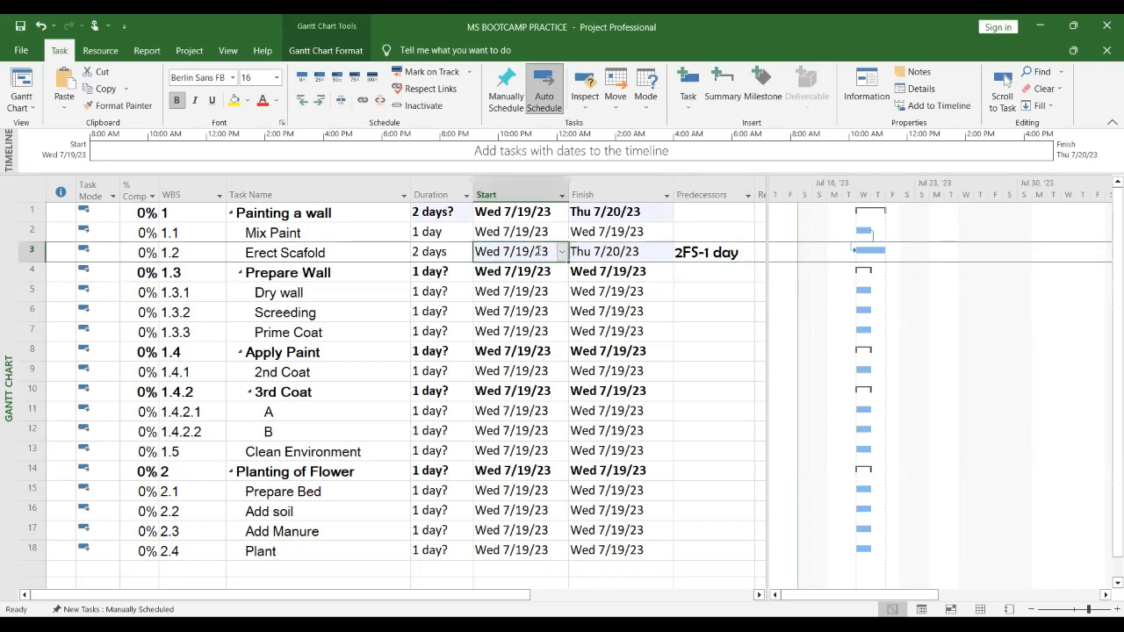
pyautogui.click(642, 252)
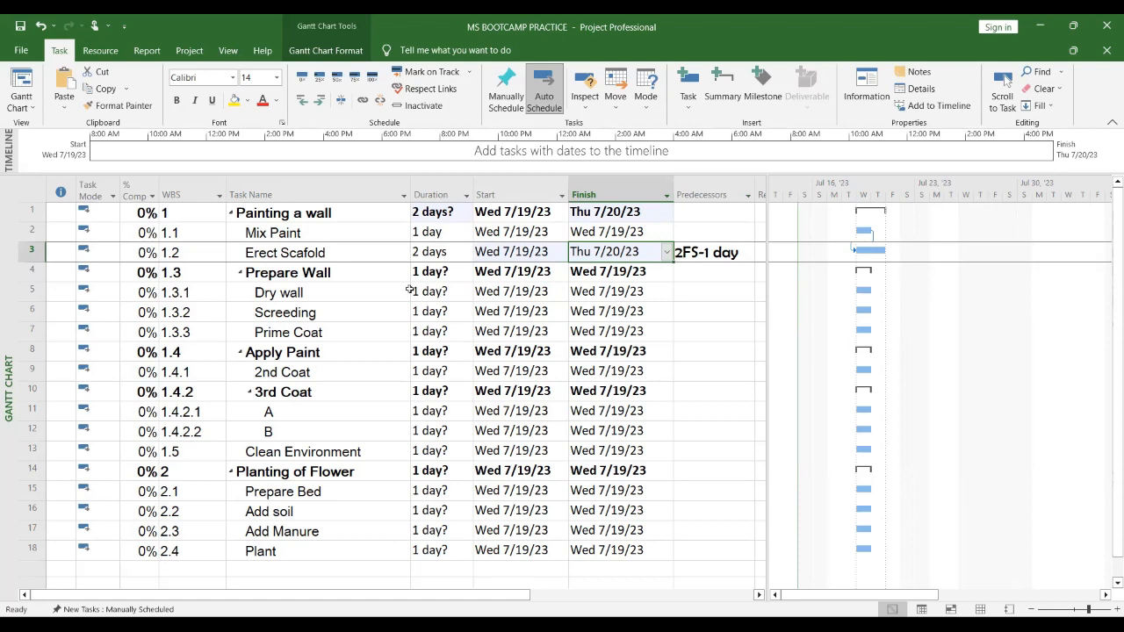
# Step: Set the Dry wall task's duration to 2 days
pyautogui.click(348, 271)
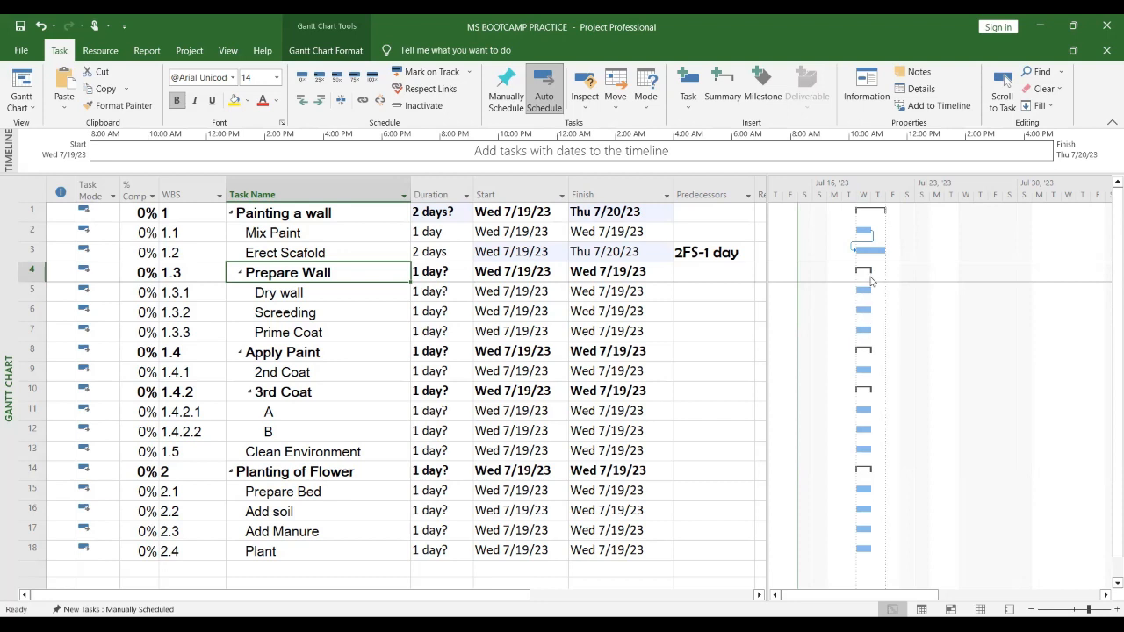
pyautogui.click(713, 309)
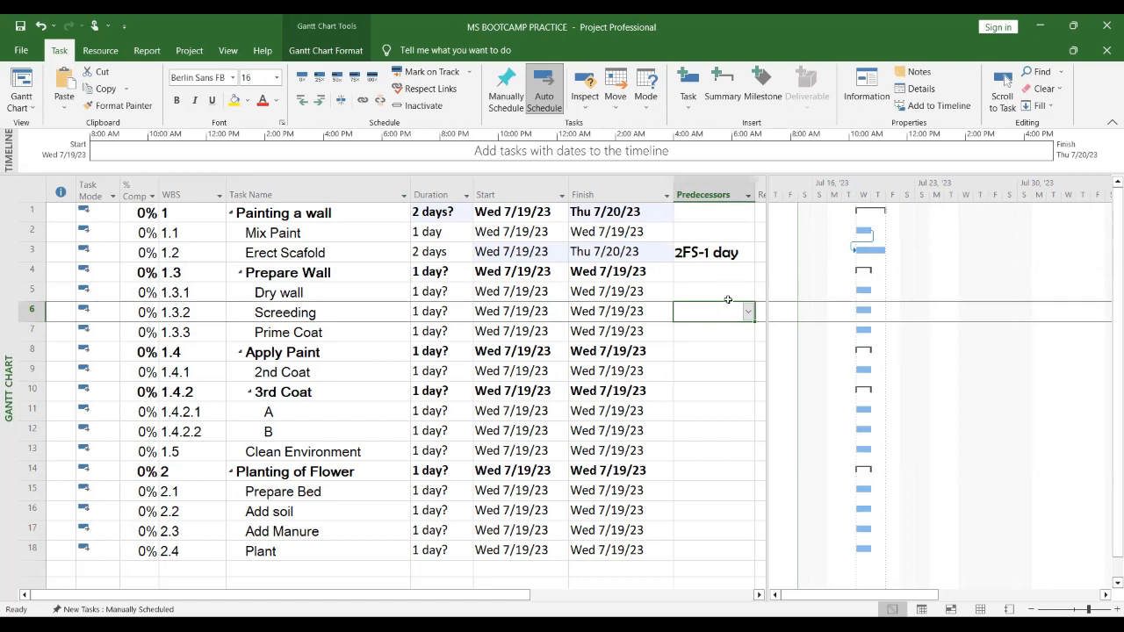
pyautogui.click(728, 293)
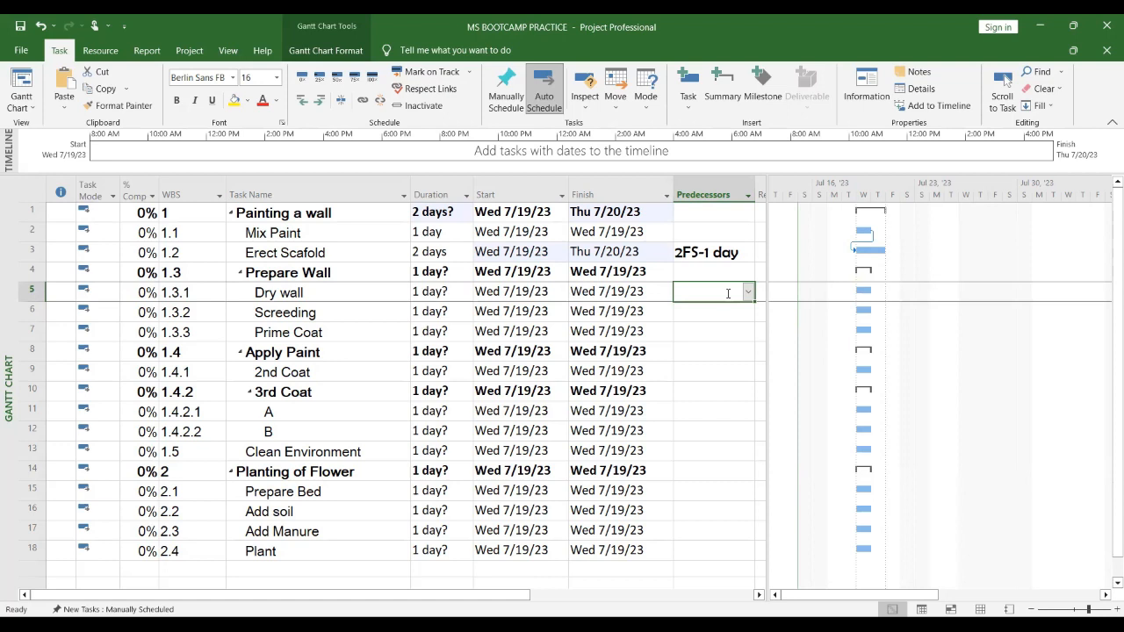
pyautogui.click(439, 293)
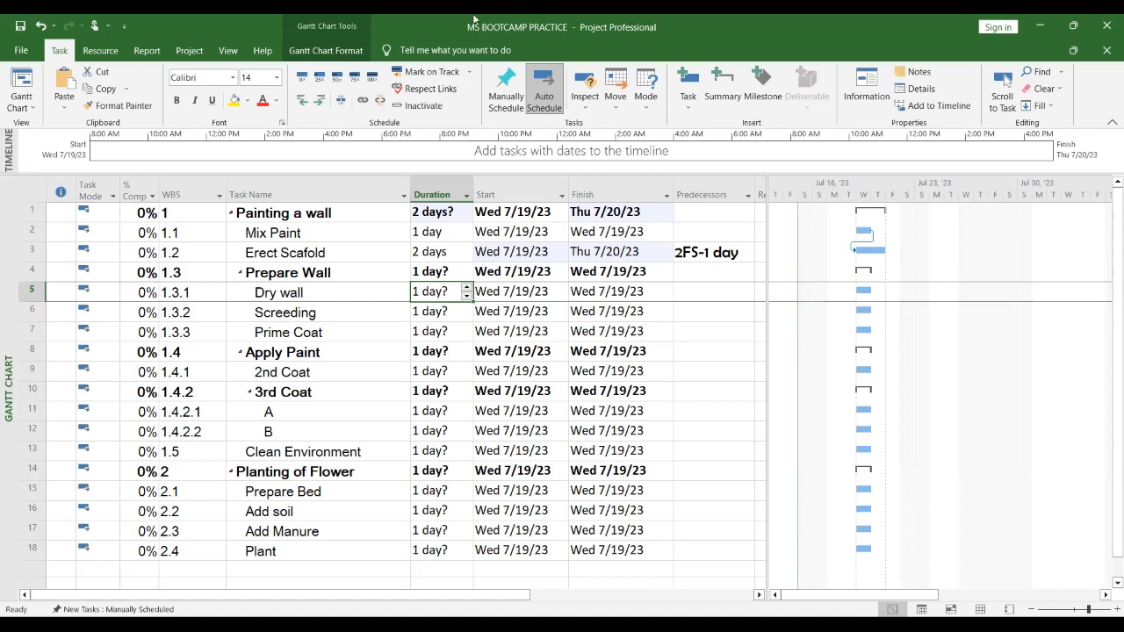
pyautogui.write('2')
pyautogui.press('Return')
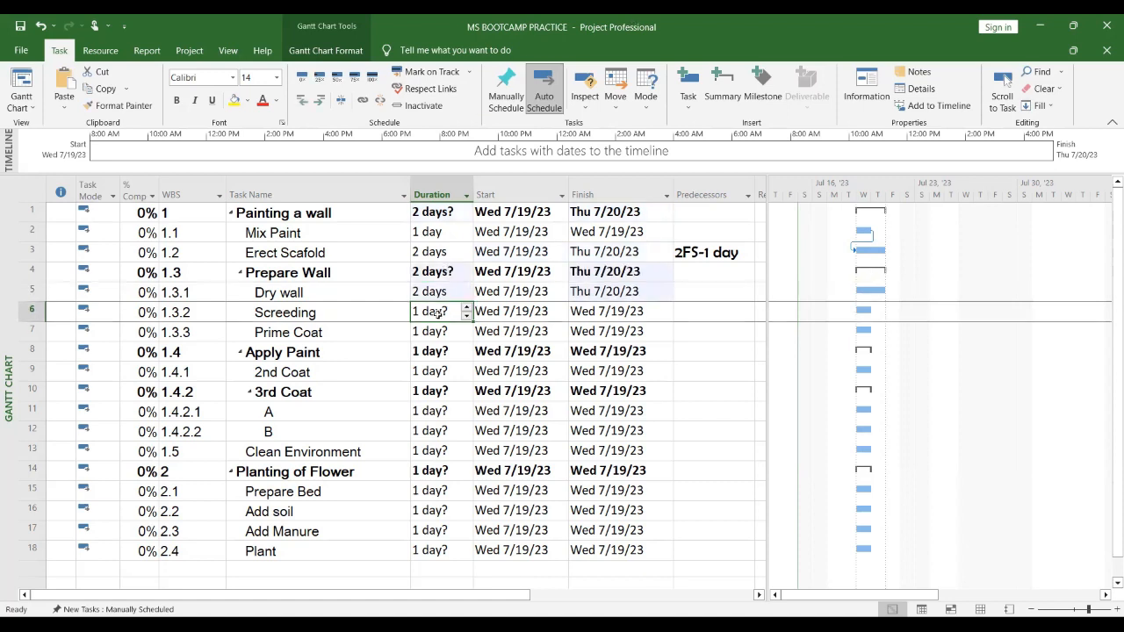
# Step: Make Dry wall start together with Mix Paint by entering the predecessor 2SS
pyautogui.click(537, 290)
pyautogui.click(710, 292)
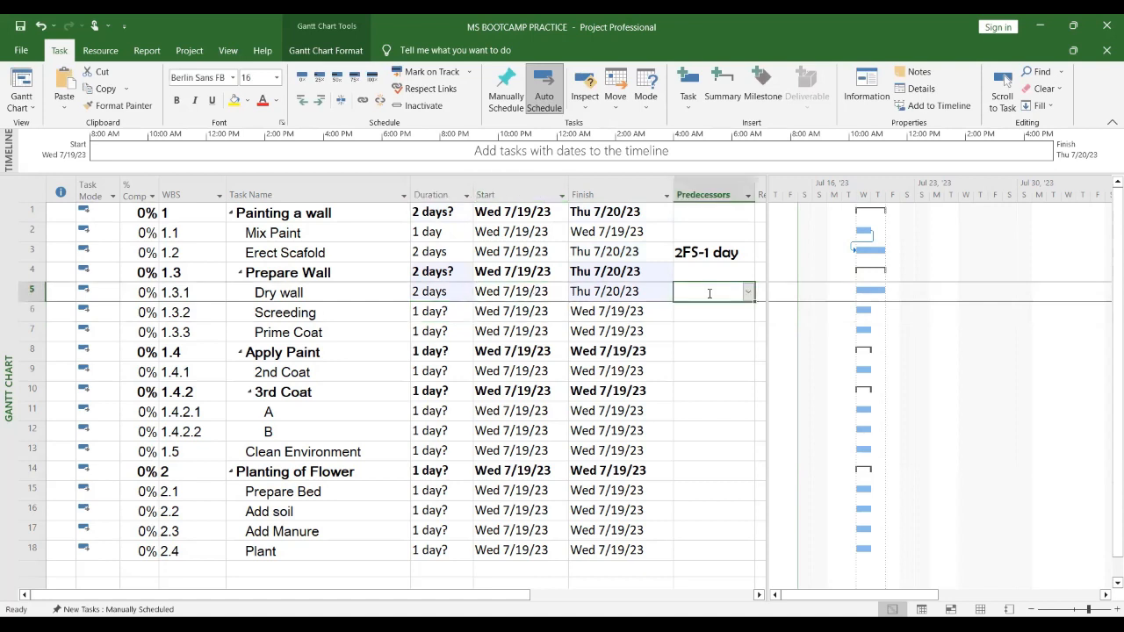
pyautogui.write('2SS')
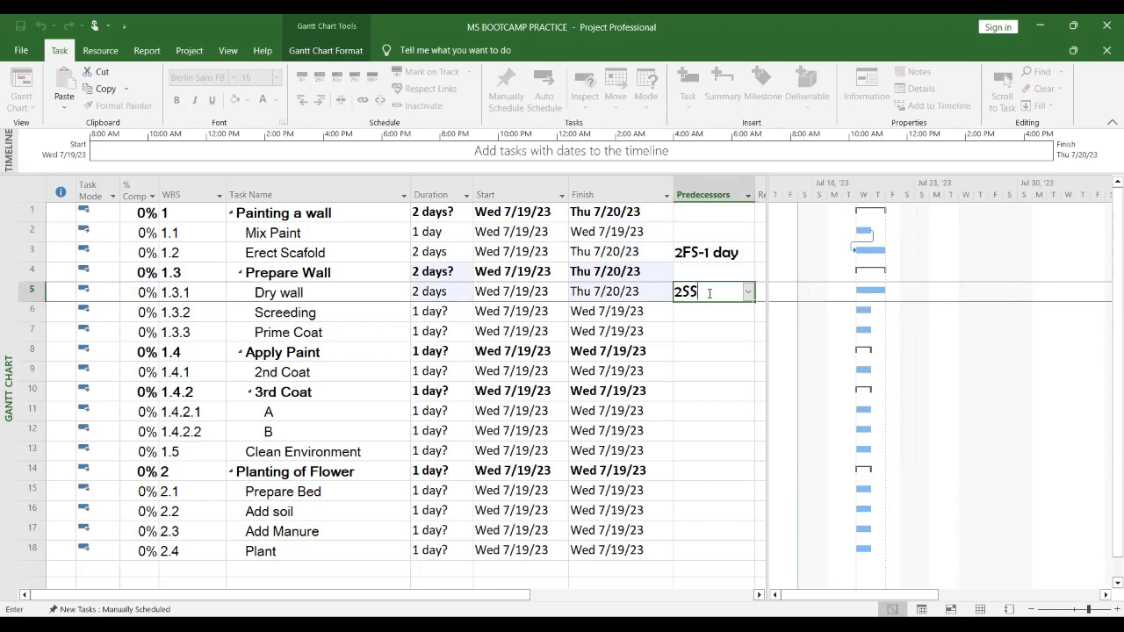
pyautogui.press('Return')
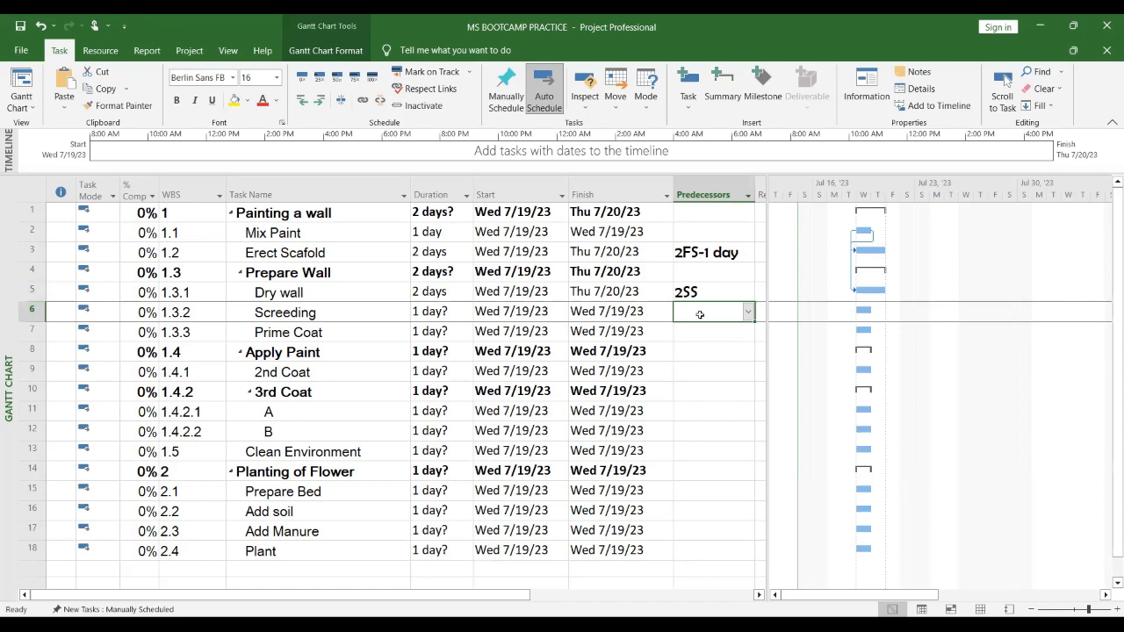
# Step: Link Screeding finish-to-start to Dry wall with 5FS and set Screeding's duration to 3 days
pyautogui.write('5FS')
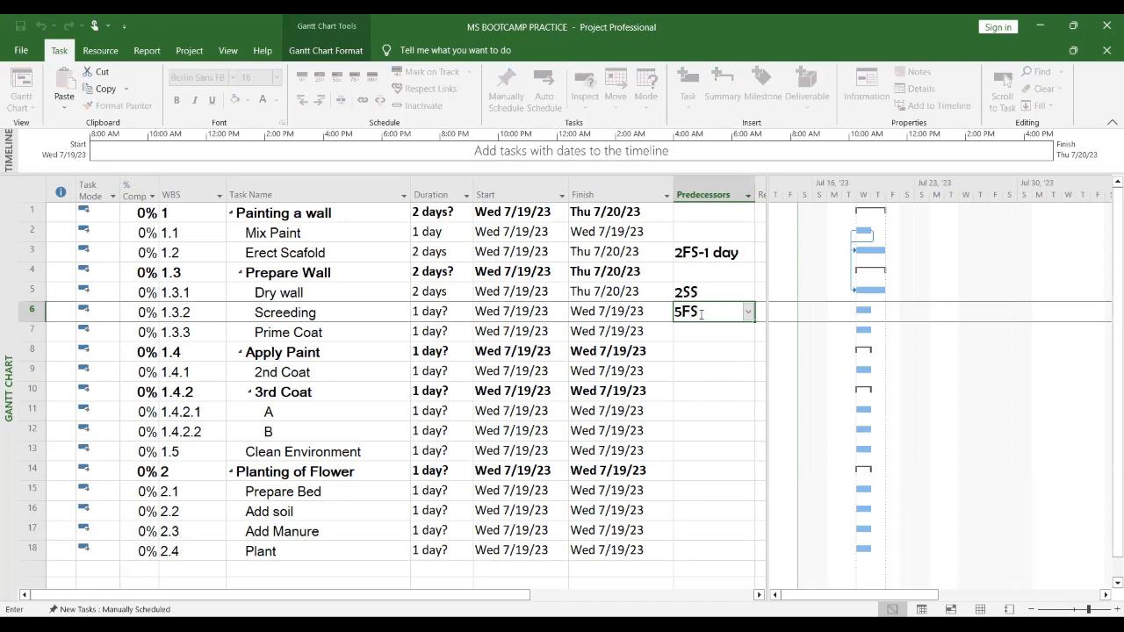
pyautogui.press('Return')
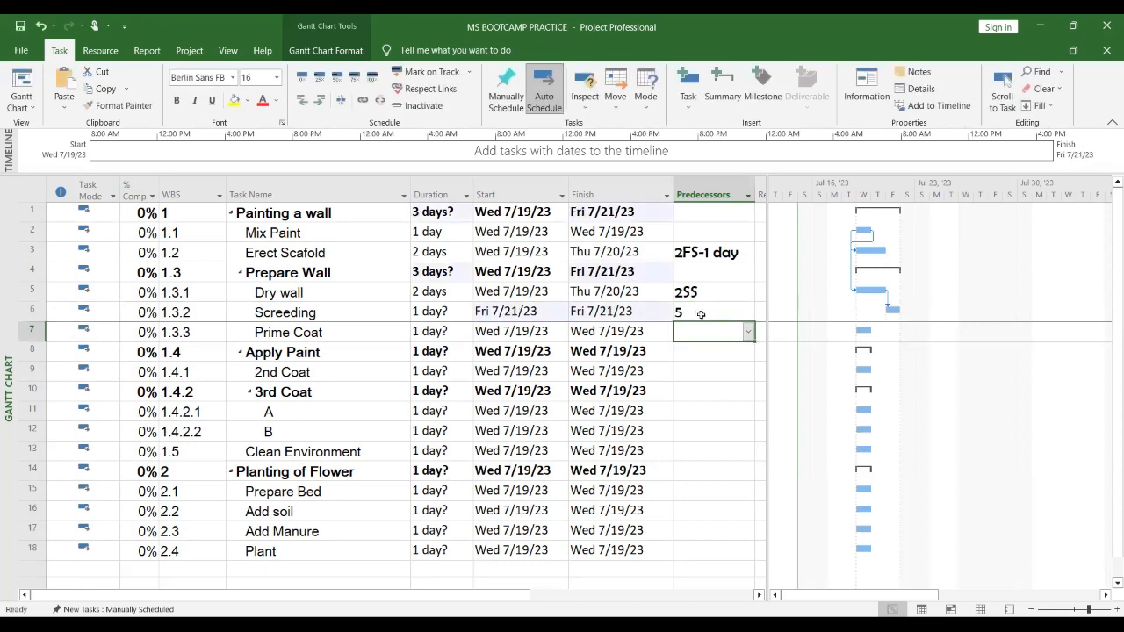
pyautogui.click(452, 311)
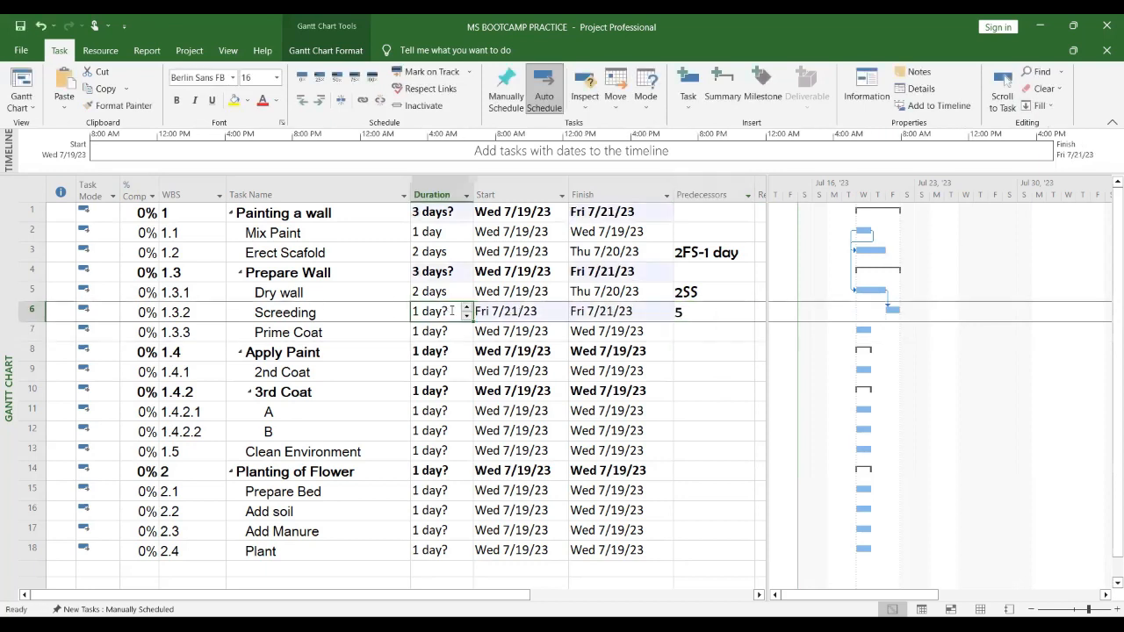
pyautogui.write('3')
pyautogui.press('Return')
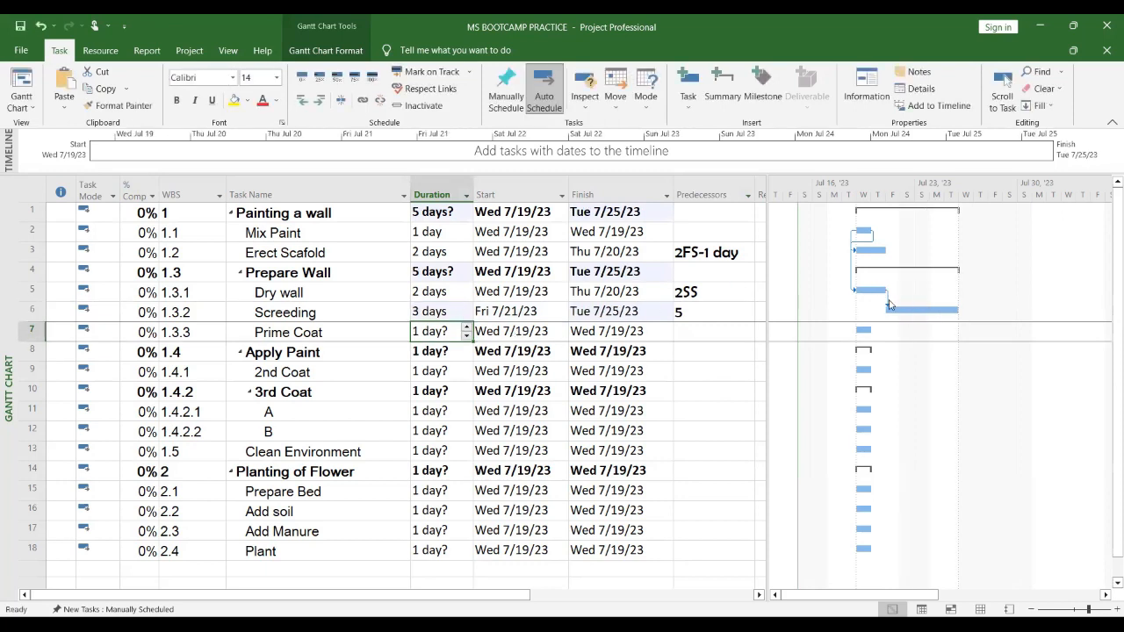
# Step: Change Screeding's predecessor to 5SS+3 for a start-to-start link with a three-day lag
pyautogui.click(521, 312)
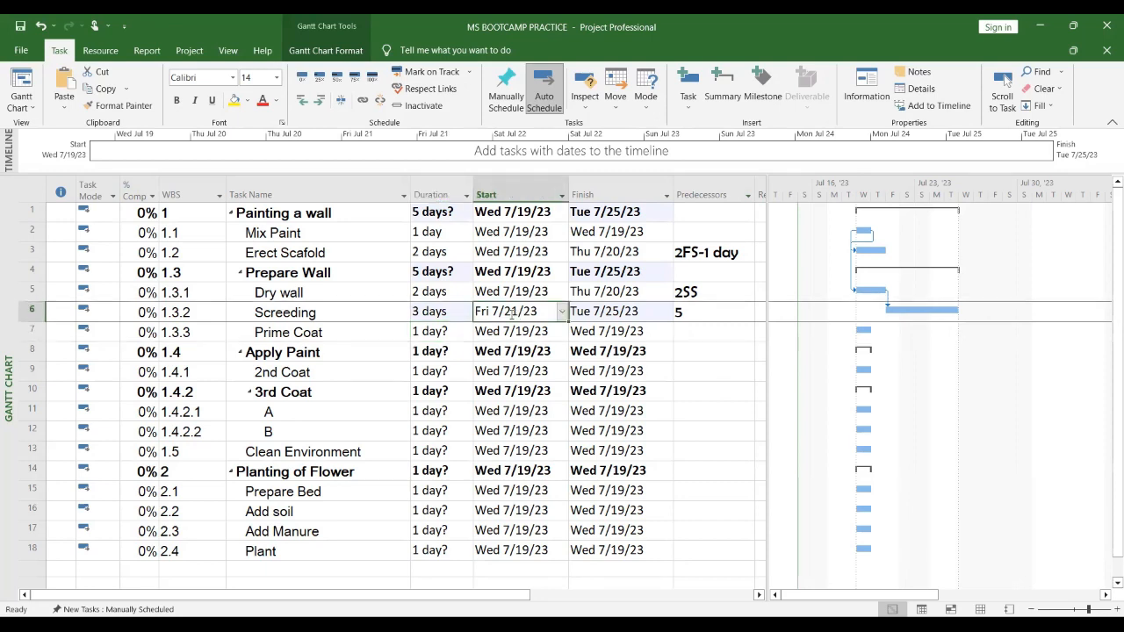
pyautogui.click(618, 291)
pyautogui.click(699, 314)
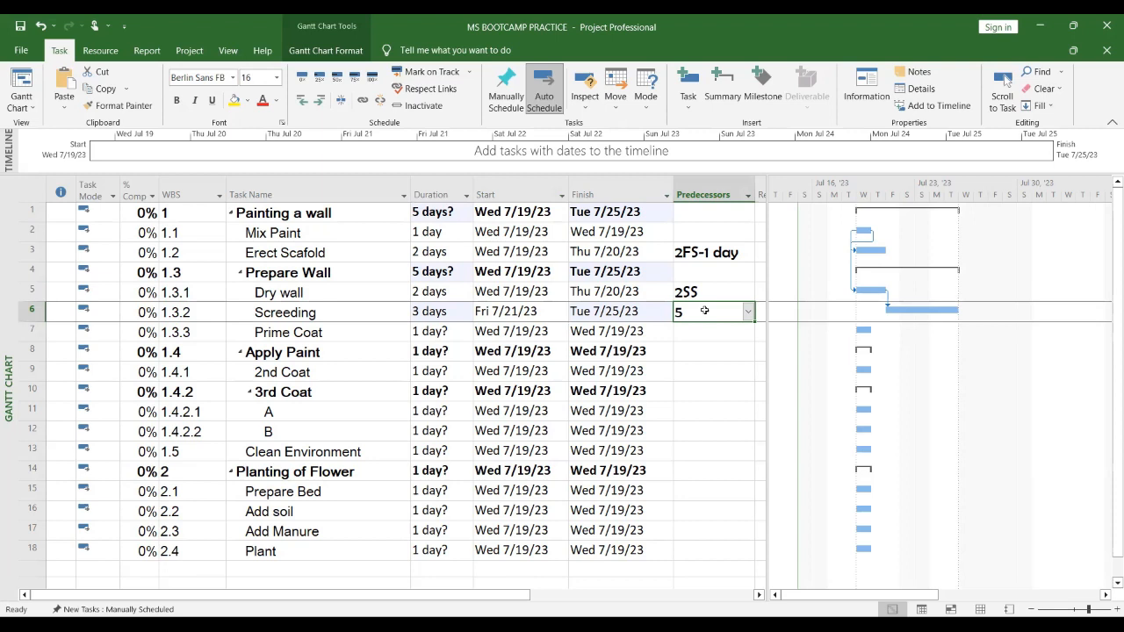
pyautogui.click(704, 310)
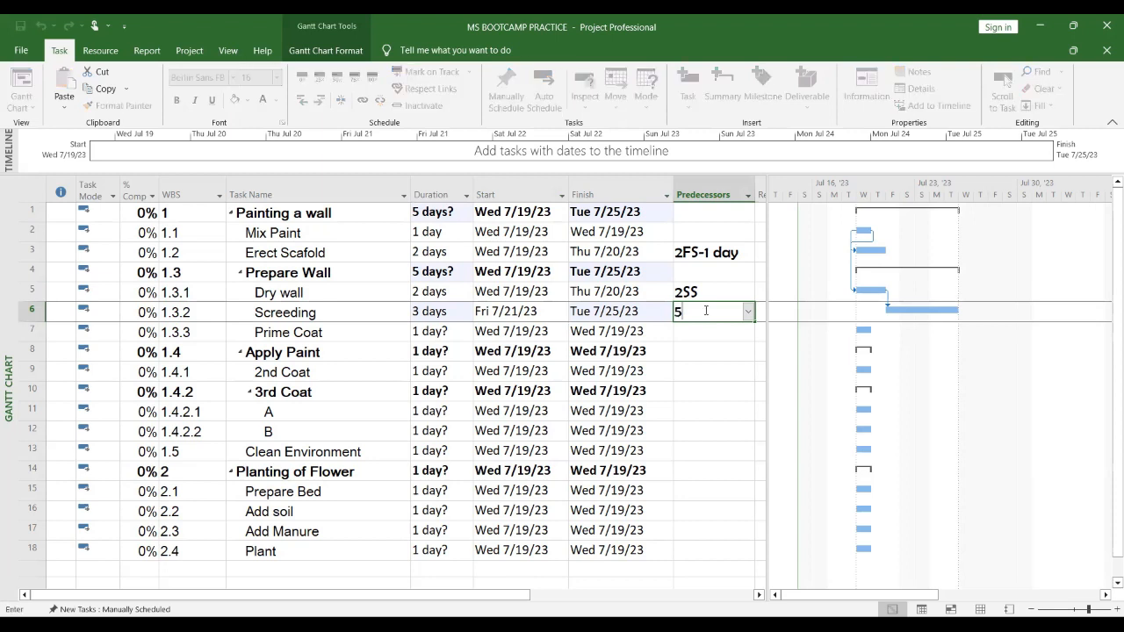
pyautogui.write('5SS+3')
pyautogui.press('Return')
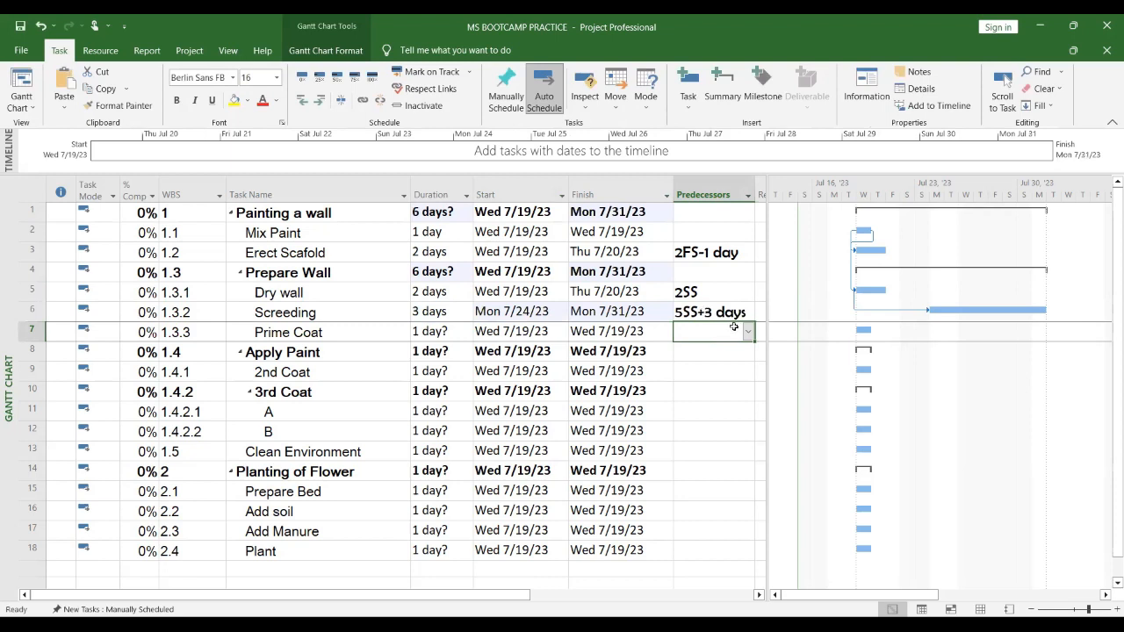
# Step: Change Screeding's predecessor to 5SS+1 for a one-day start-to-start lag
pyautogui.click(719, 312)
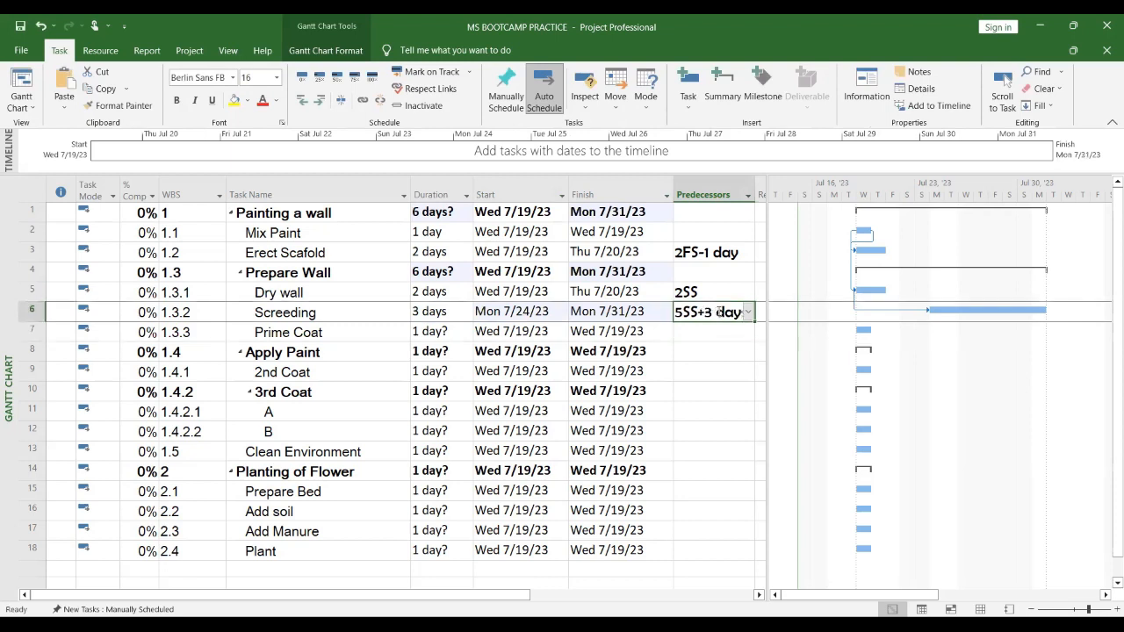
pyautogui.write('5')
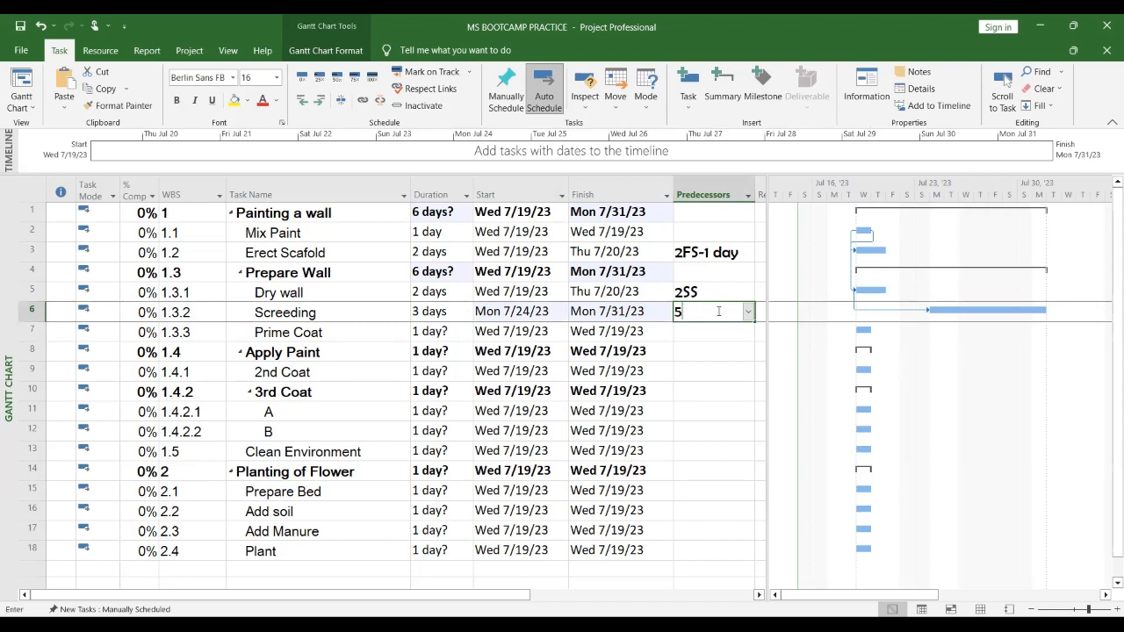
pyautogui.write('SS+1')
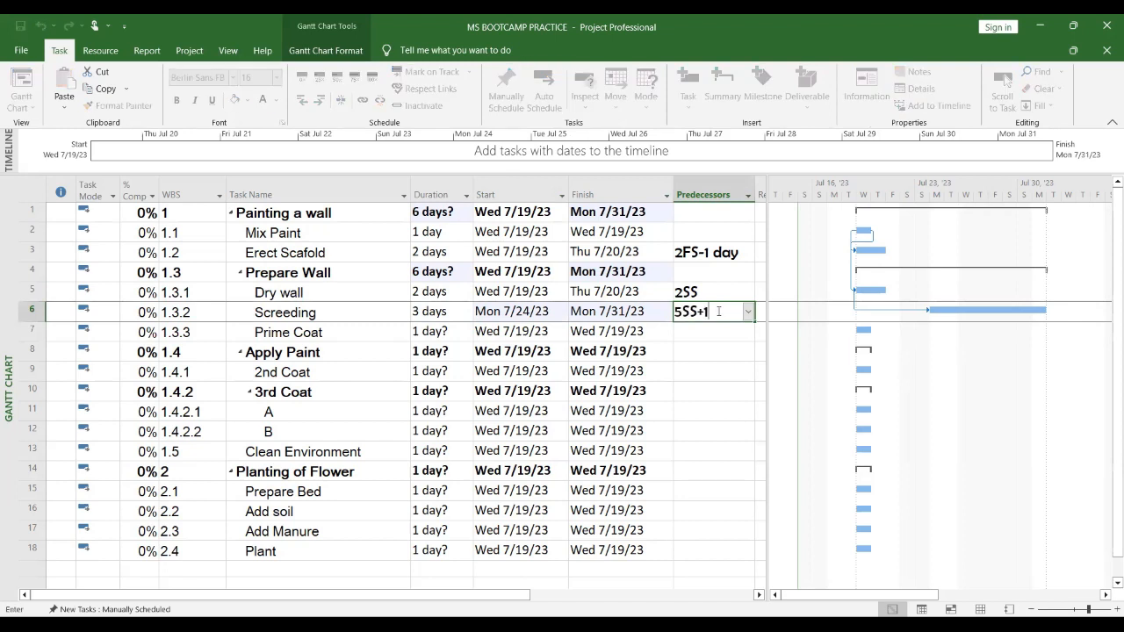
pyautogui.press('Return')
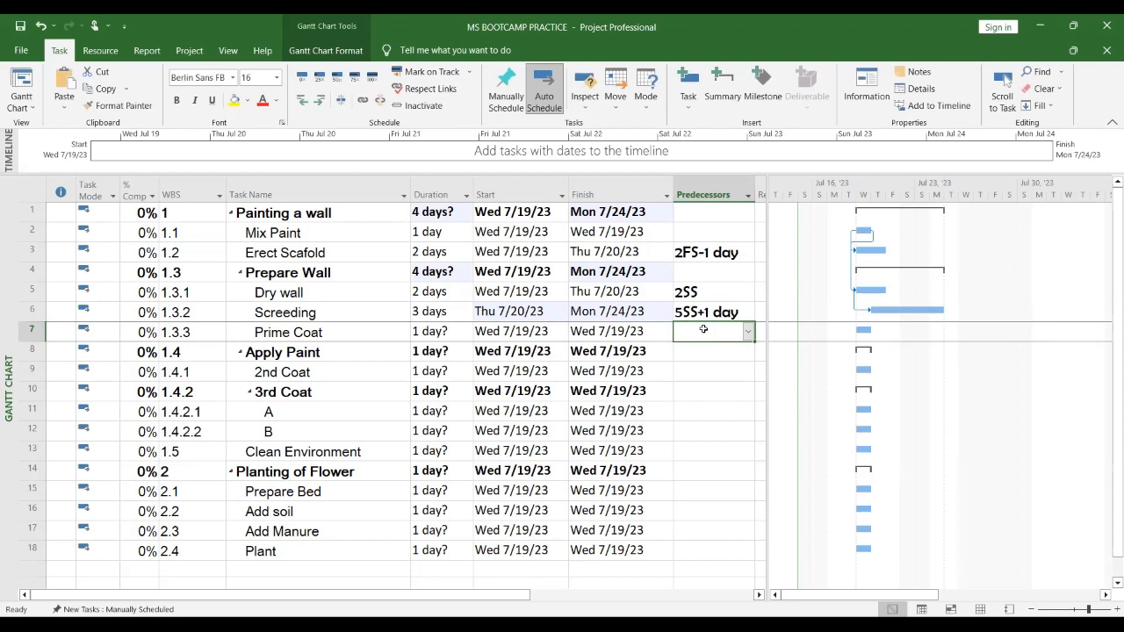
# Step: Set Screeding's predecessor back to a plain 5FS link
pyautogui.click(720, 312)
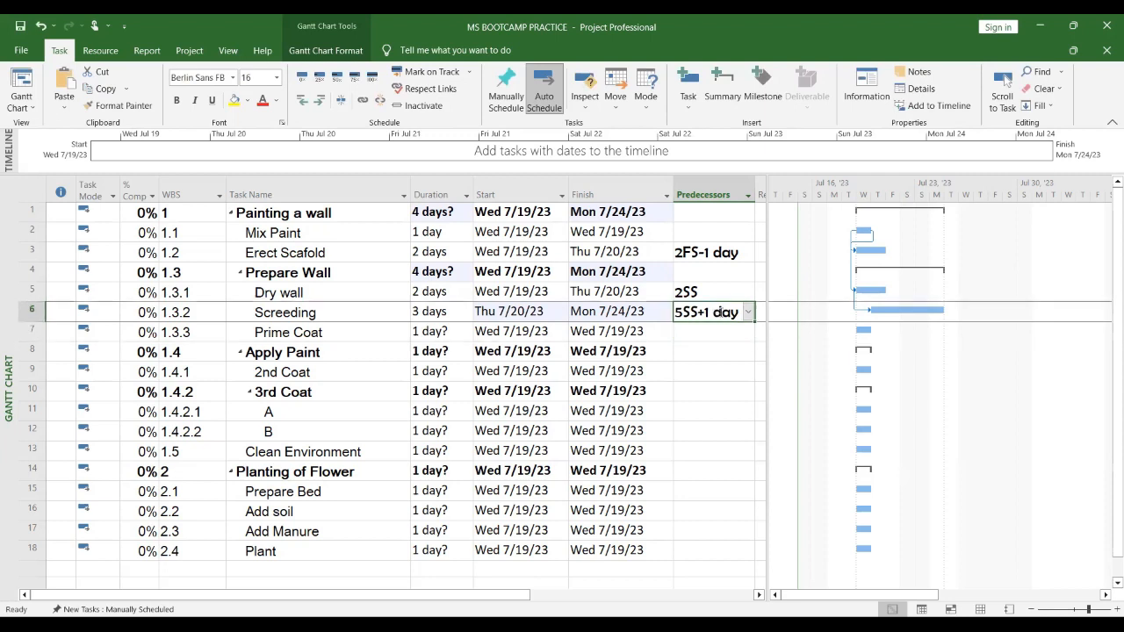
pyautogui.write('5FS')
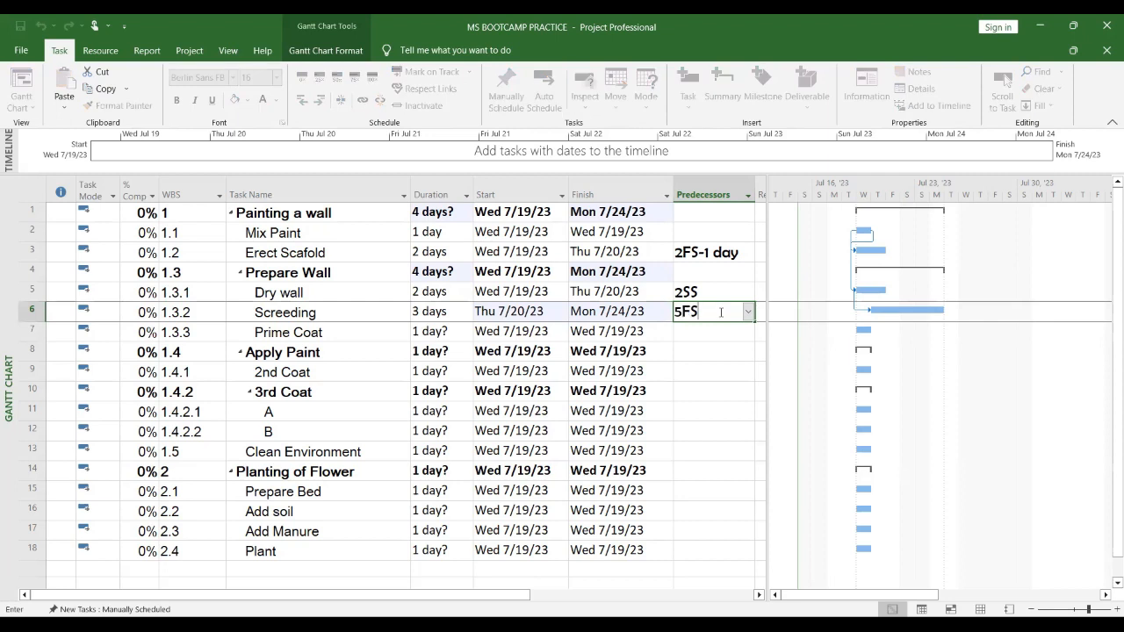
pyautogui.press('Return')
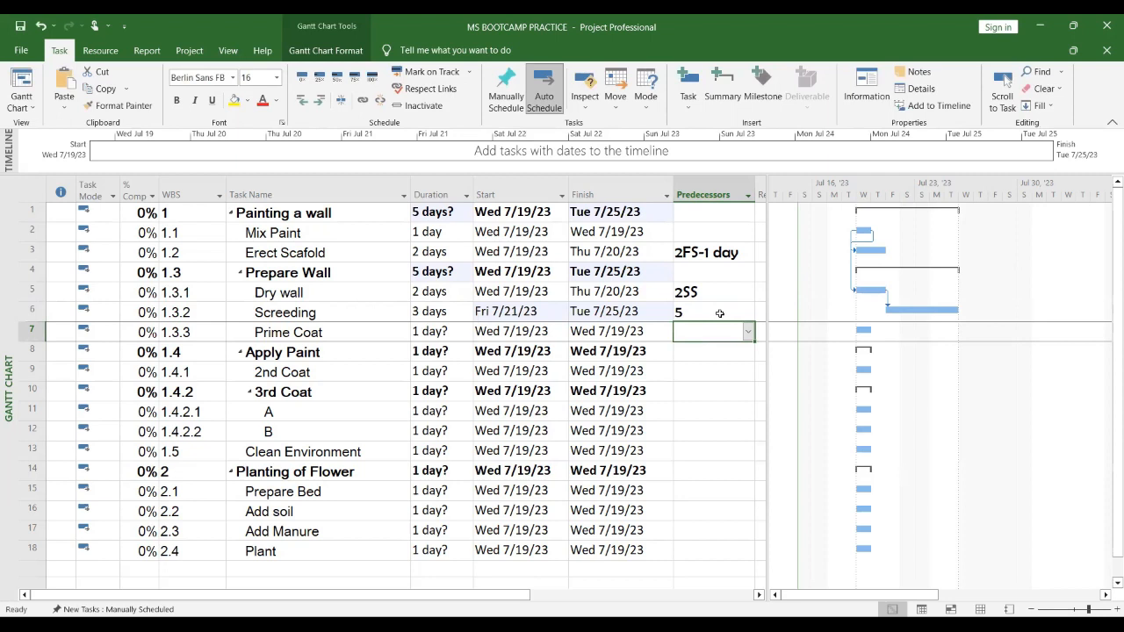
# Step: Change Screeding's predecessor to 5FS+1 to add a one-day lag after Dry wall
pyautogui.click(719, 313)
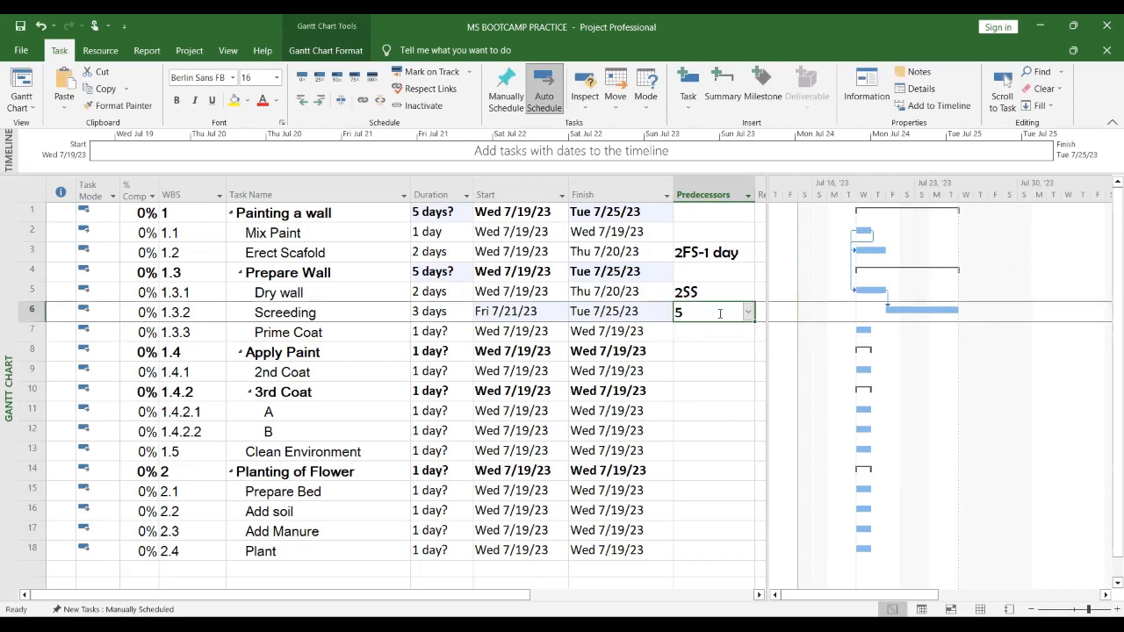
pyautogui.write('FS')
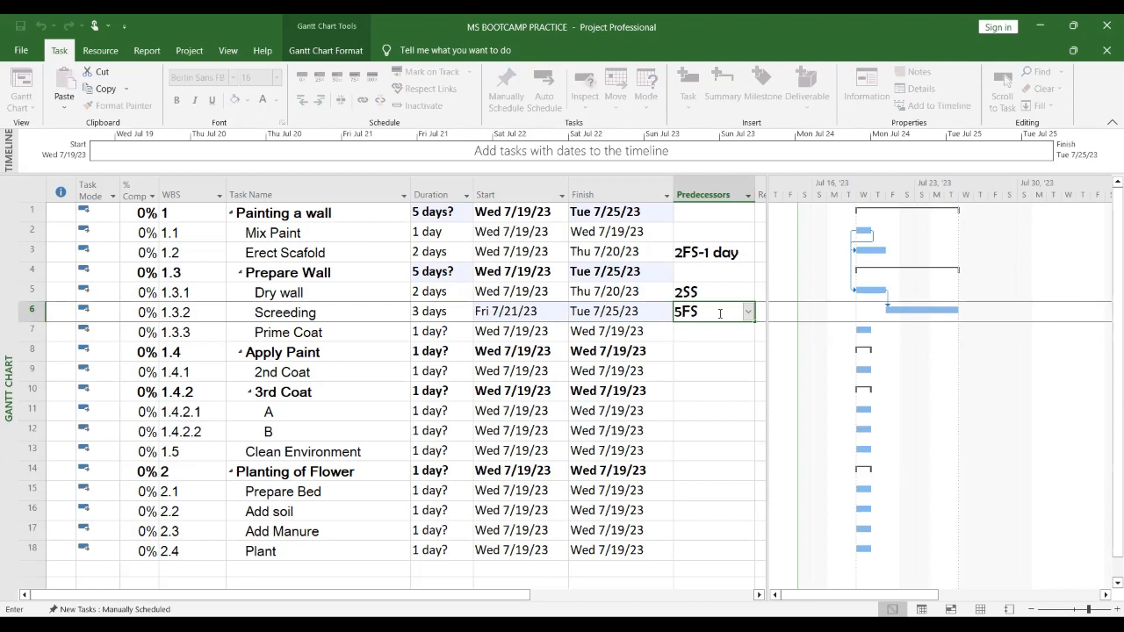
pyautogui.write('+1')
pyautogui.press('Return')
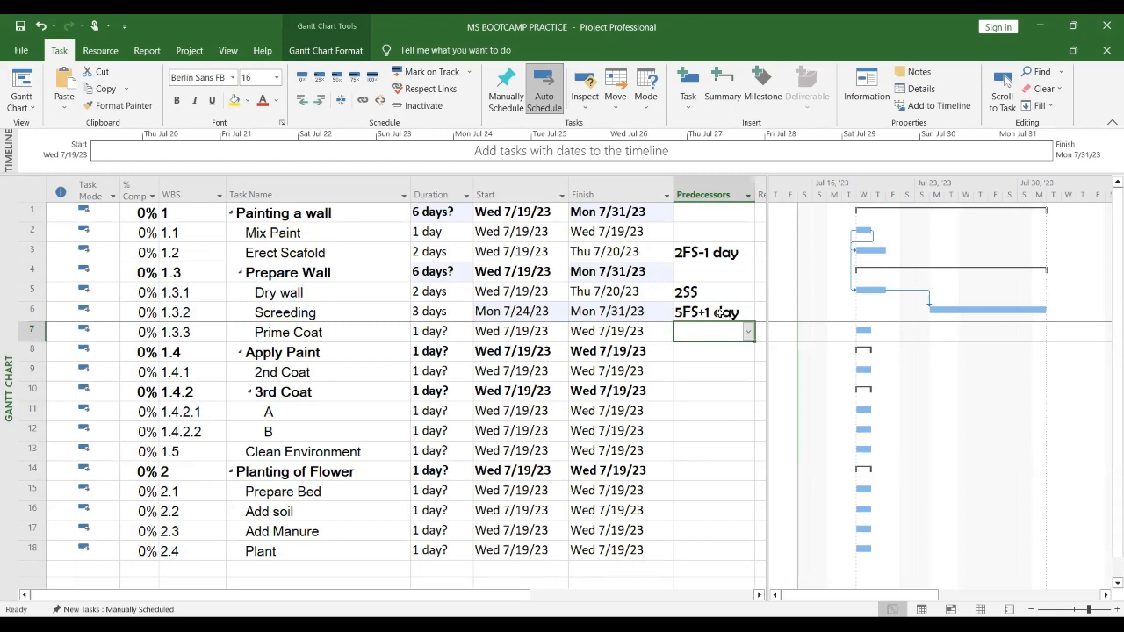
# Step: Remove the lag again by entering 5FS as Screeding's predecessor
pyautogui.click(719, 313)
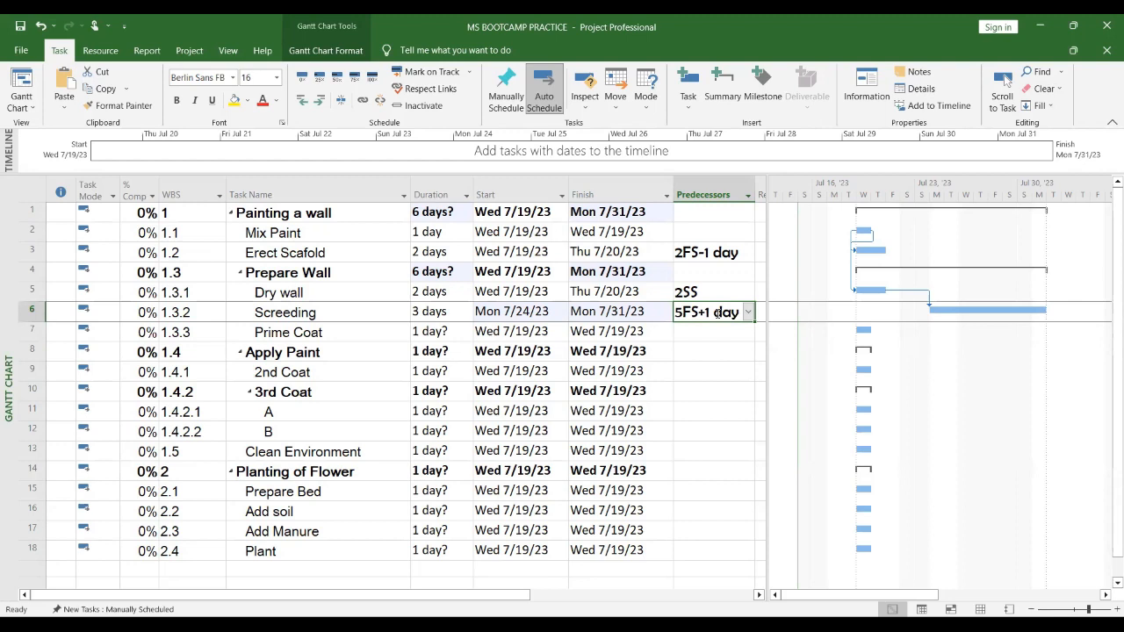
pyautogui.write('5FS')
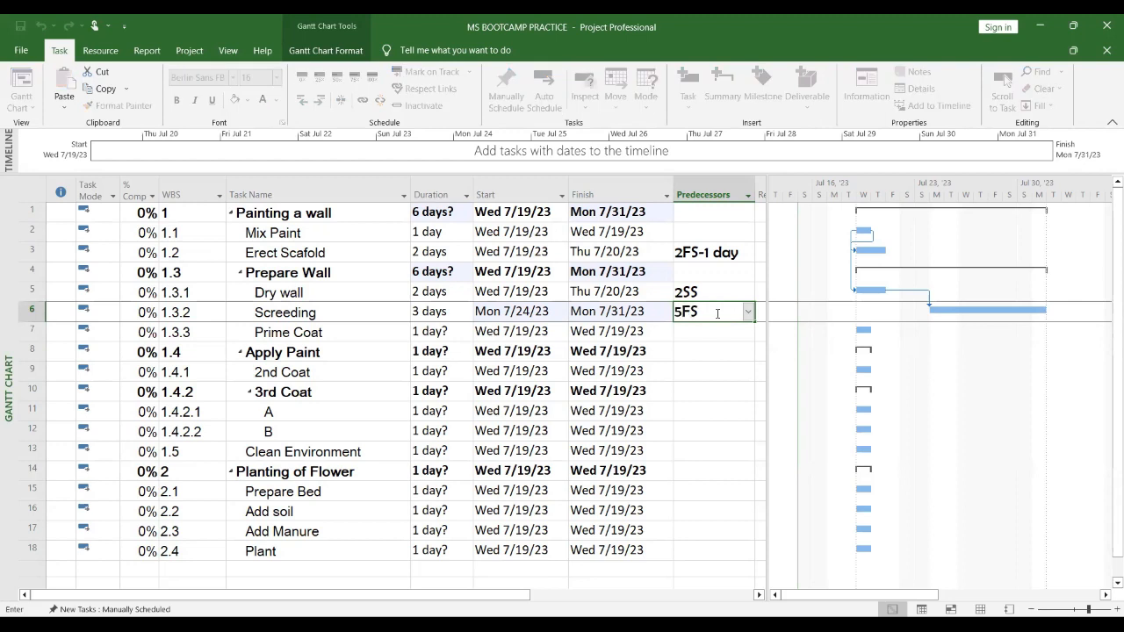
pyautogui.press('Return')
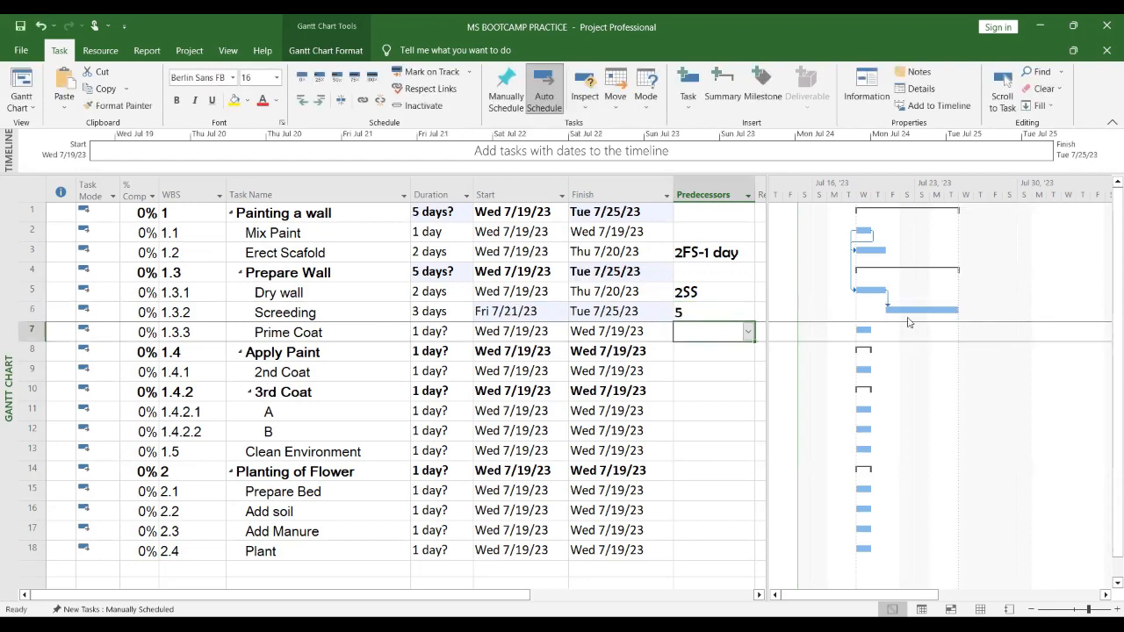
# Step: Link Prime Coat to Screeding with a one-day lag by entering the predecessor 6FS+1
pyautogui.click(373, 334)
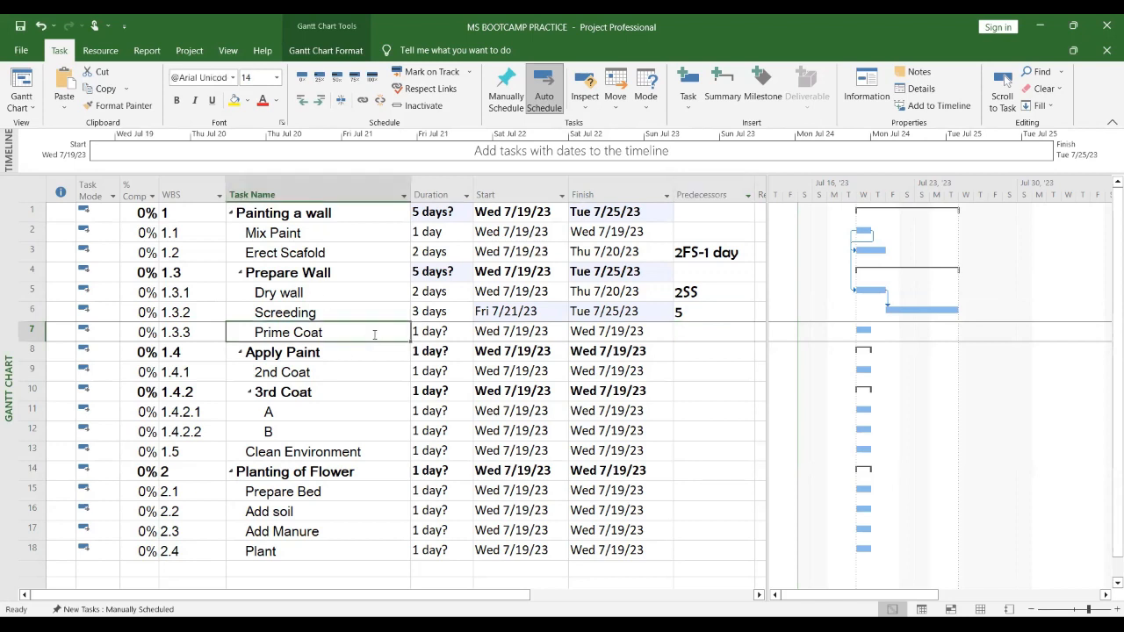
pyautogui.click(704, 332)
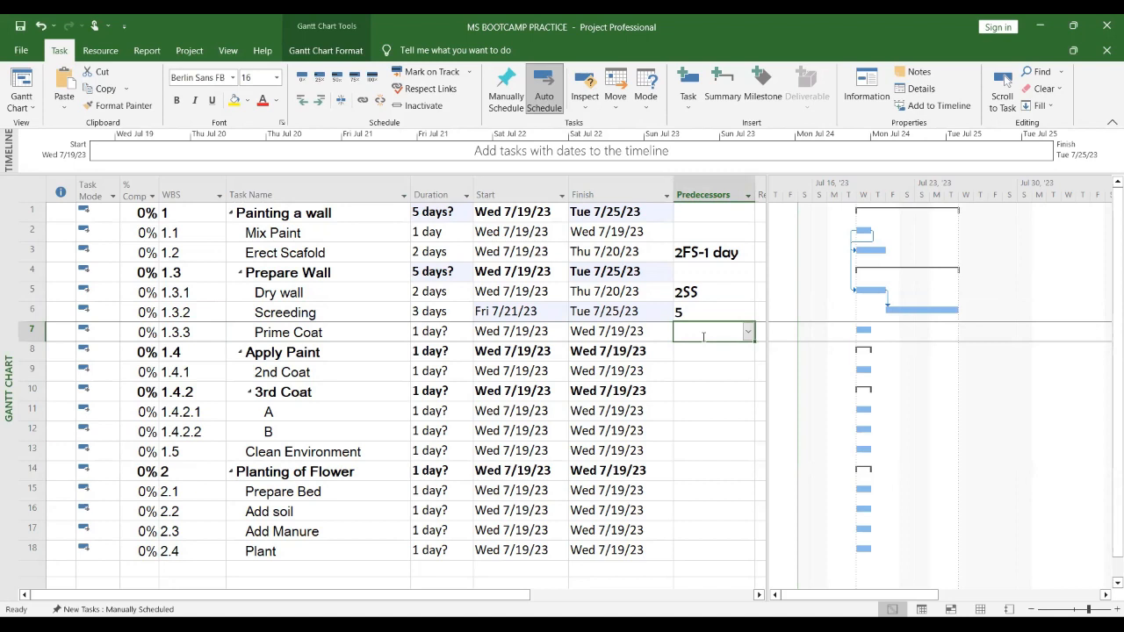
pyautogui.write('6FS')
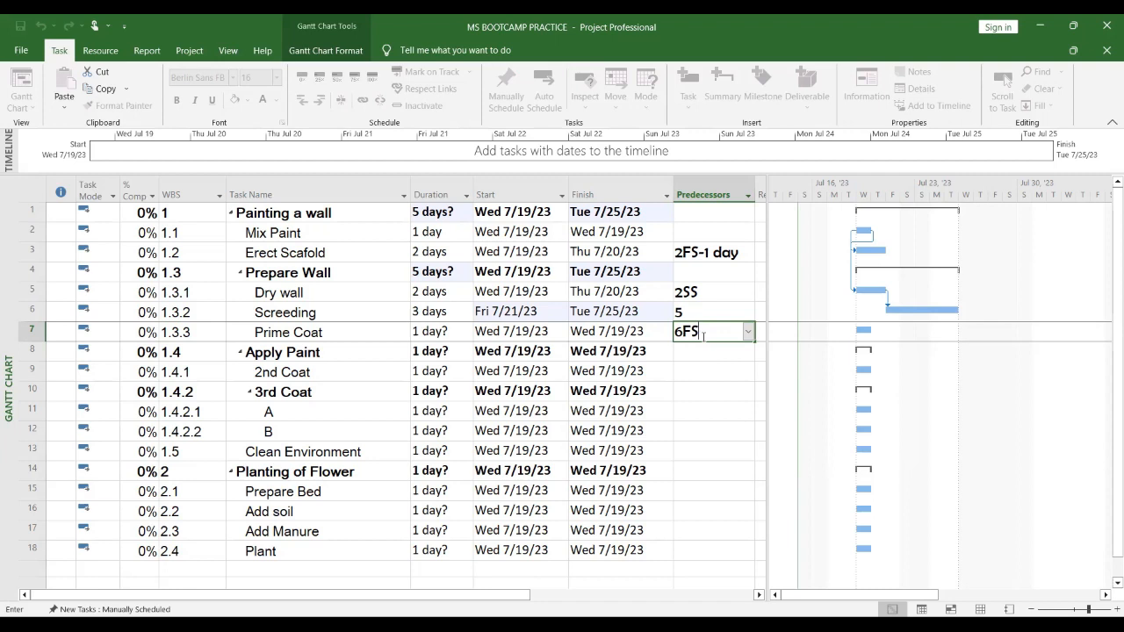
pyautogui.write('+1')
pyautogui.press('Return')
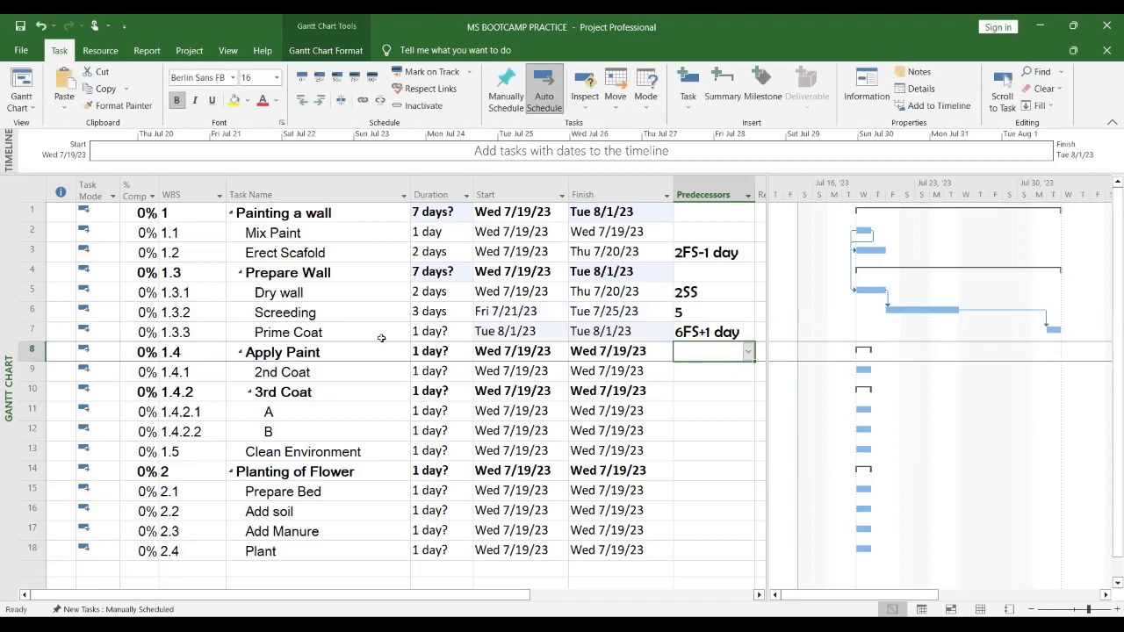
# Step: Set Prime Coat's duration to 2 days
pyautogui.click(423, 332)
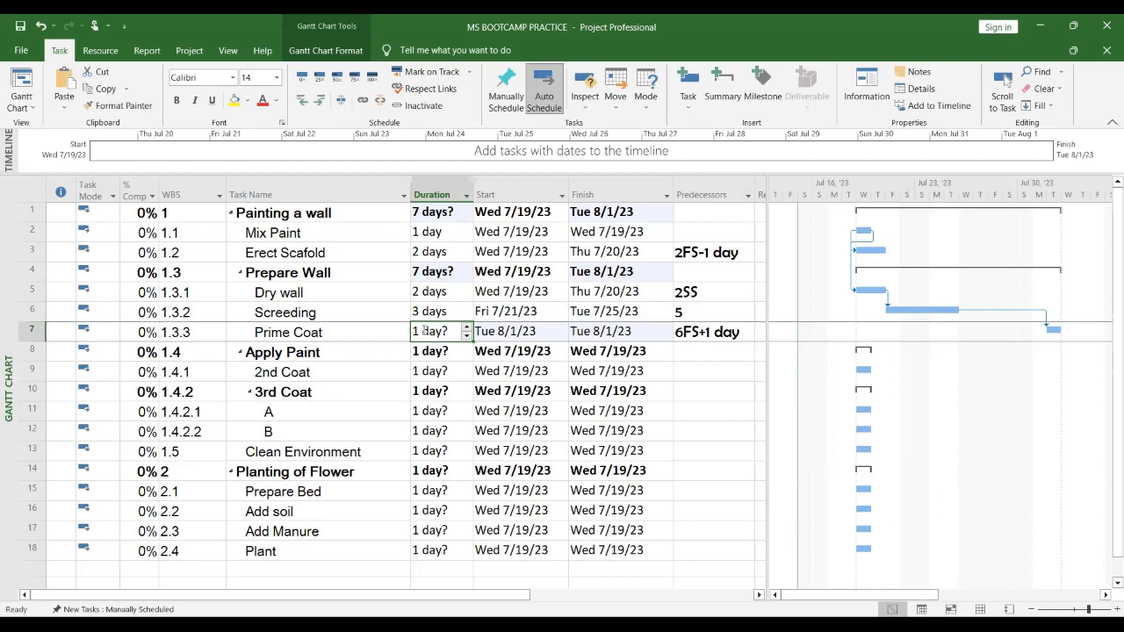
pyautogui.write('2')
pyautogui.press('Return')
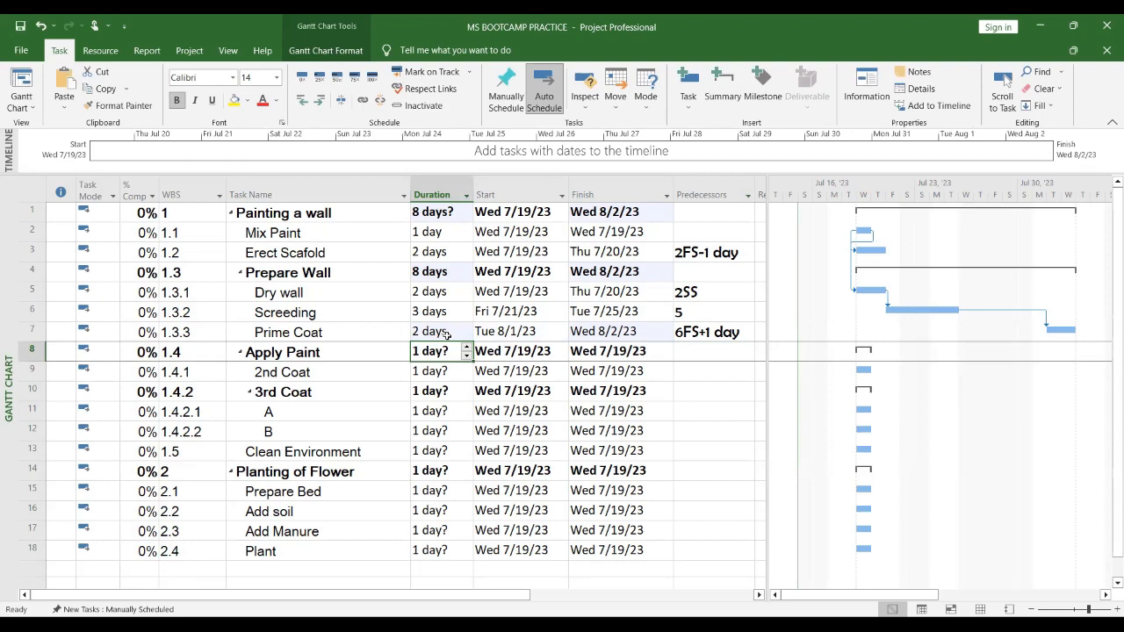
pyautogui.click(594, 313)
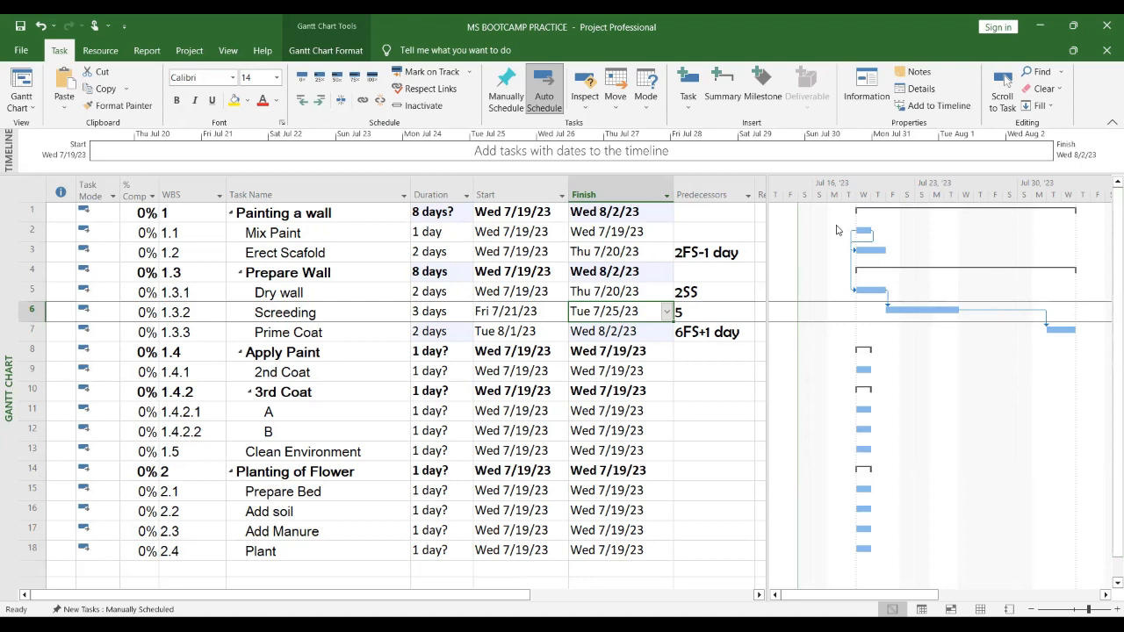
pyautogui.click(1028, 21)
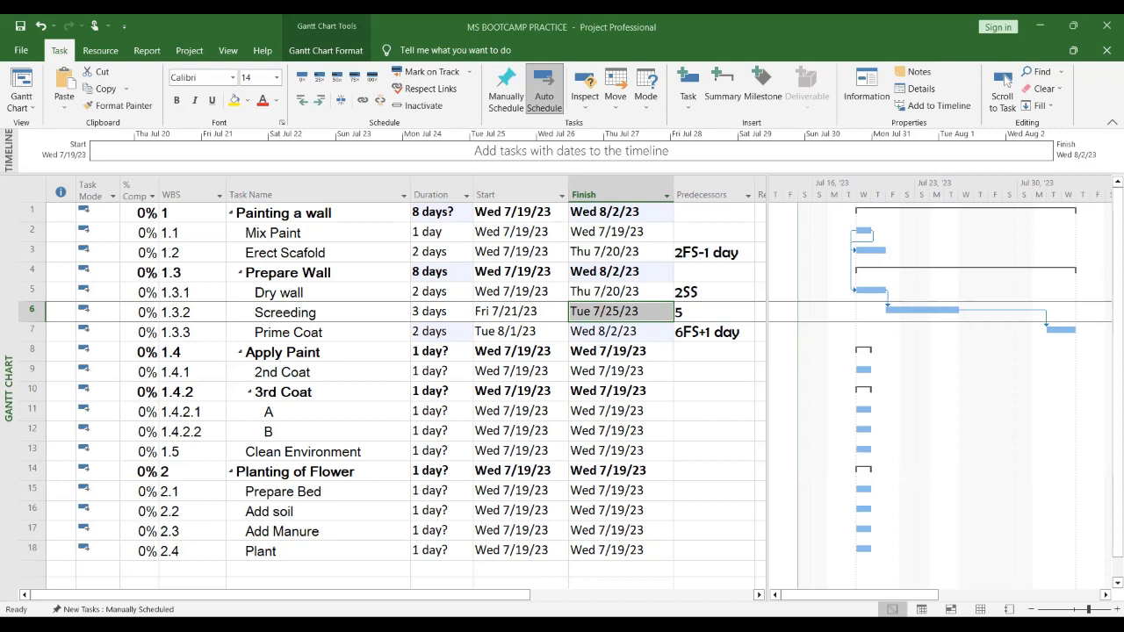
pyautogui.click(681, 102)
pyautogui.click(625, 371)
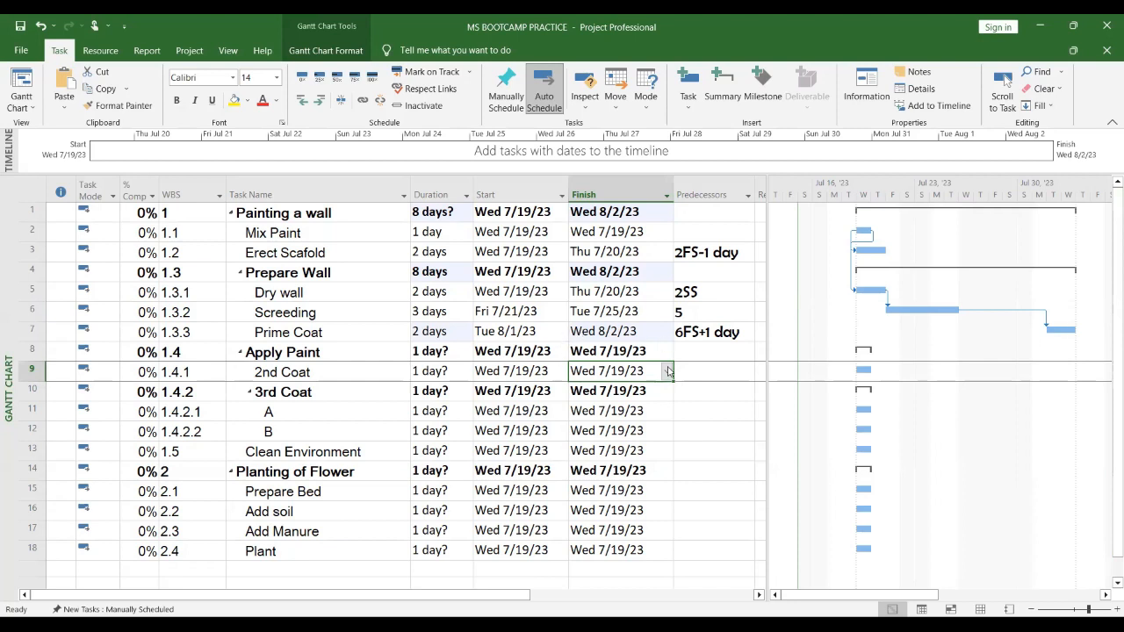
# Step: Change Prime Coat's predecessor to 6FS-1 so it overlaps Screeding by one day
pyautogui.click(710, 334)
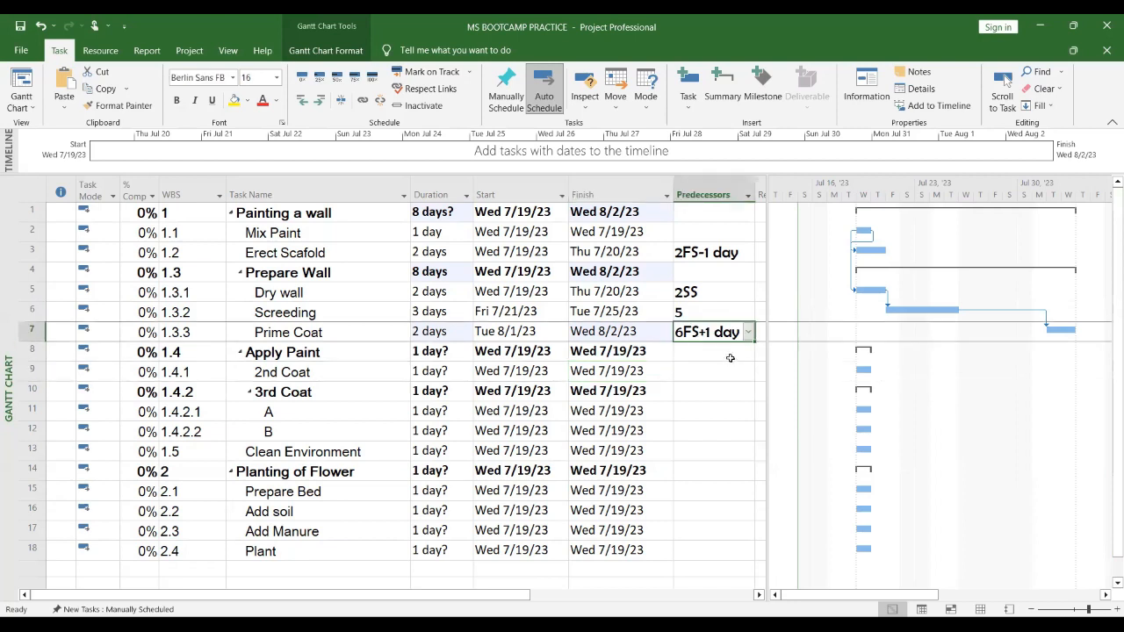
pyautogui.click(709, 370)
pyautogui.click(718, 332)
pyautogui.write('6FS')
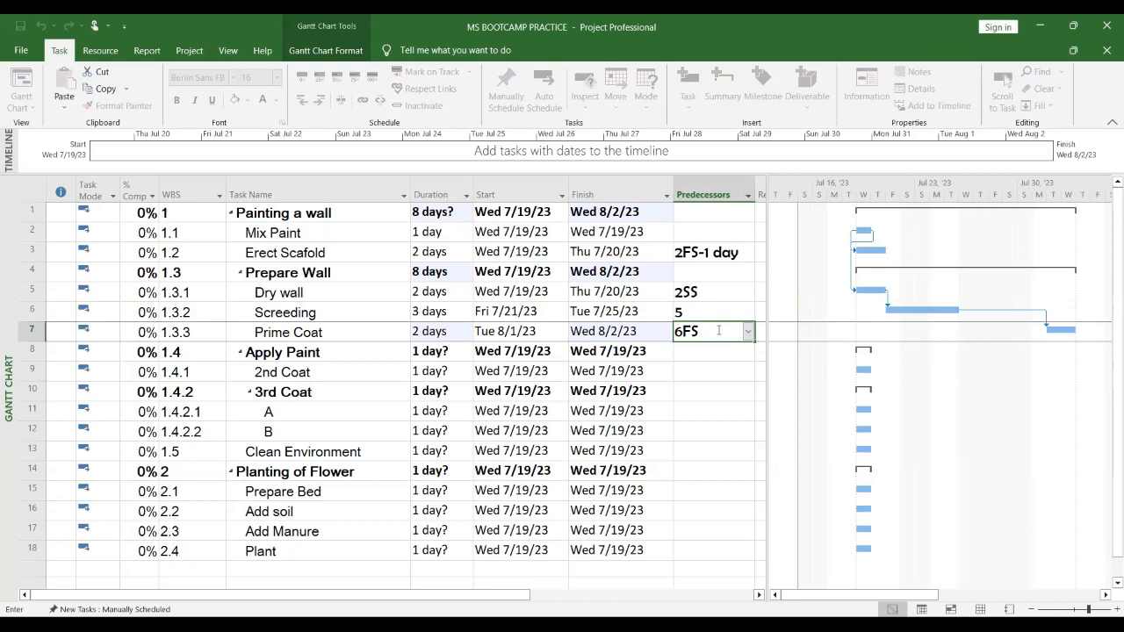
pyautogui.write('-1')
pyautogui.press('Return')
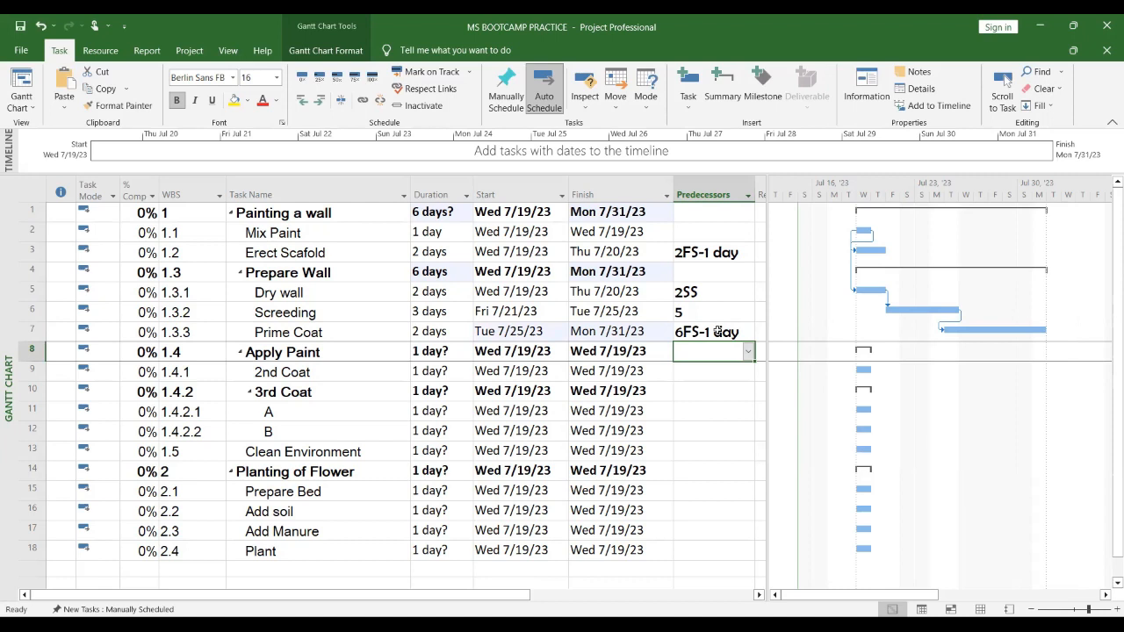
# Step: Remove the lead by entering 6FS as Prime Coat's predecessor
pyautogui.click(718, 331)
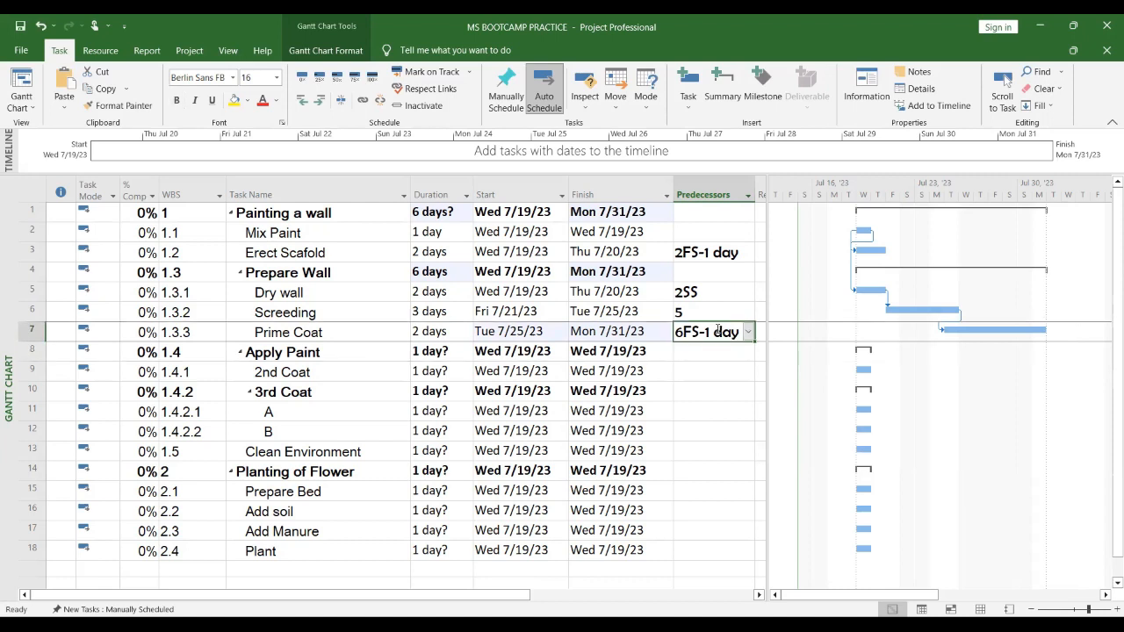
pyautogui.write('6FS')
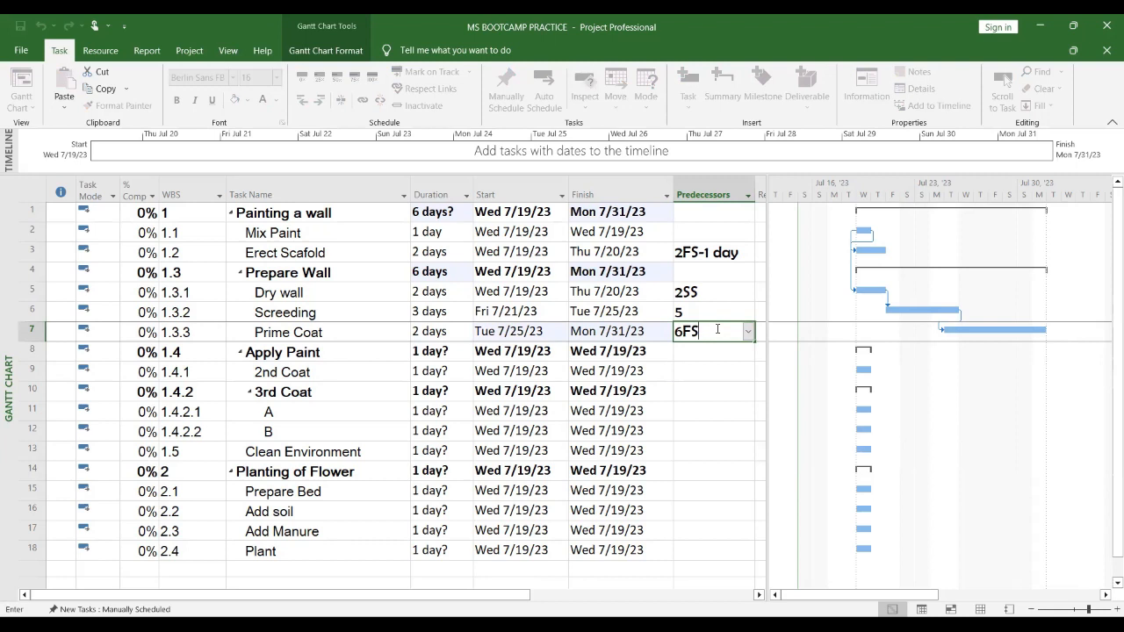
pyautogui.press('Return')
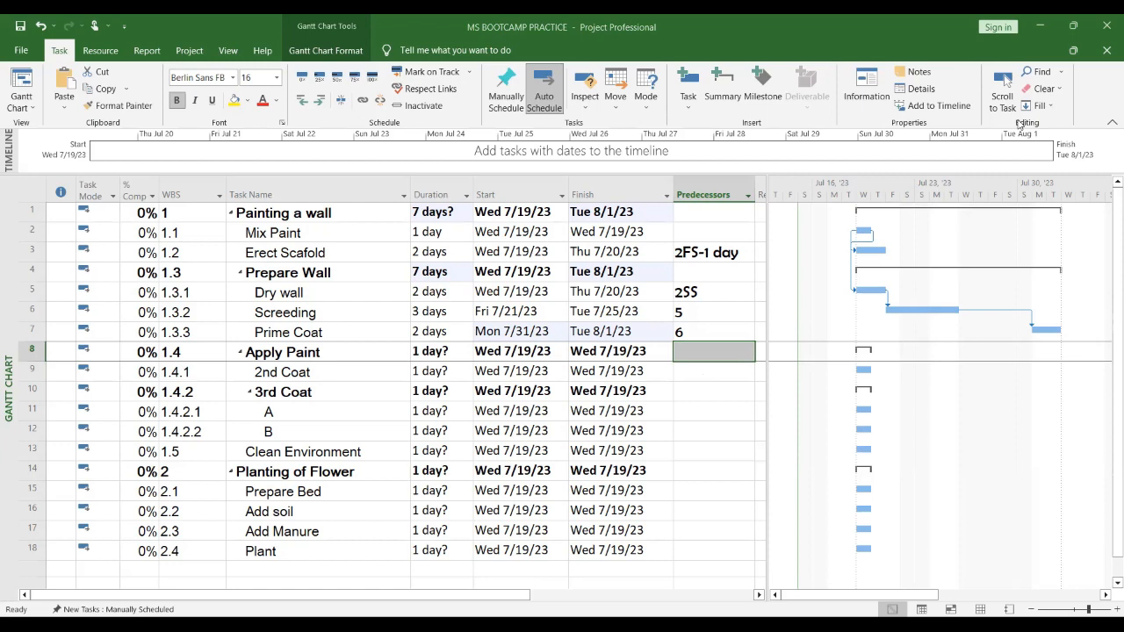
# Step: Examine the durations of Dry wall, Screeding and Prime Coat against the Prepare Wall summary duration
pyautogui.click(780, 18)
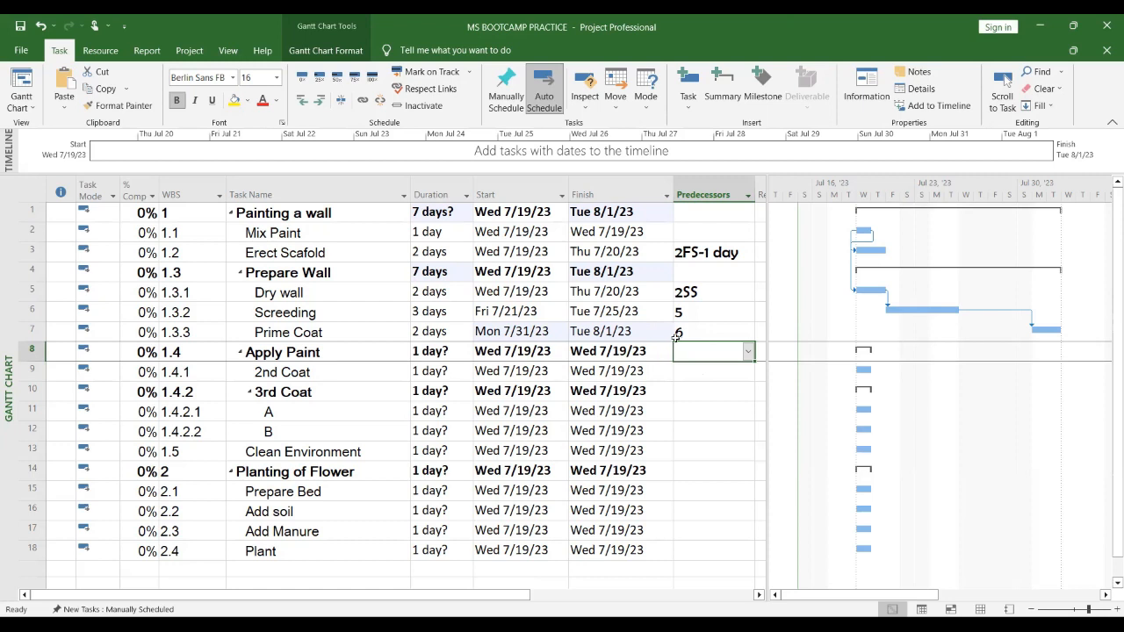
pyautogui.moveTo(434, 331); pyautogui.dragTo(434, 301)
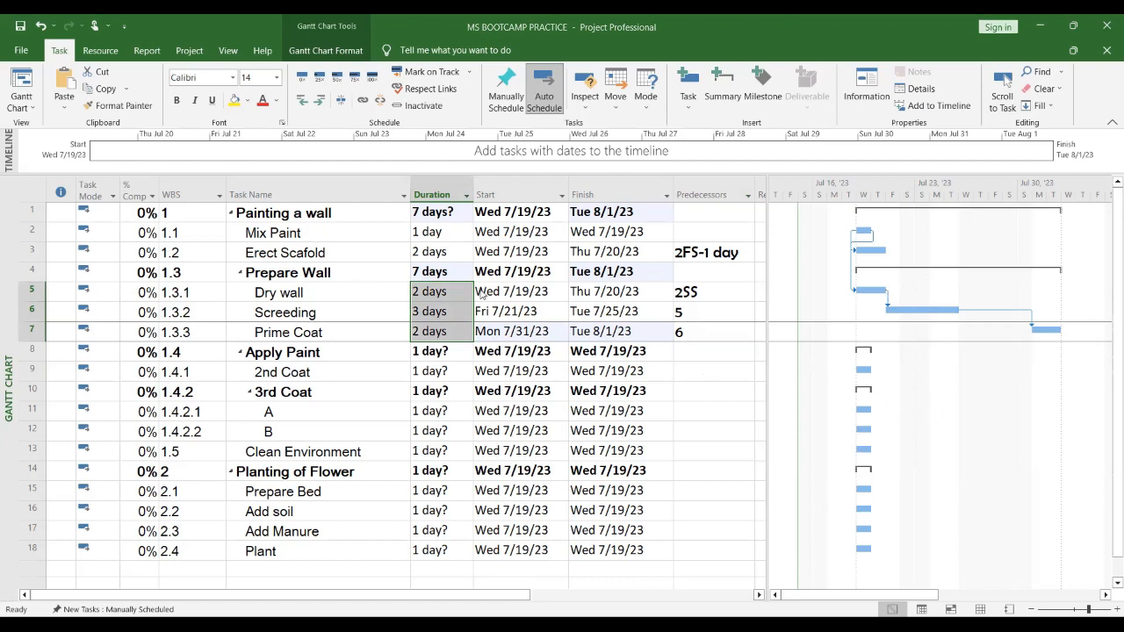
pyautogui.click(442, 274)
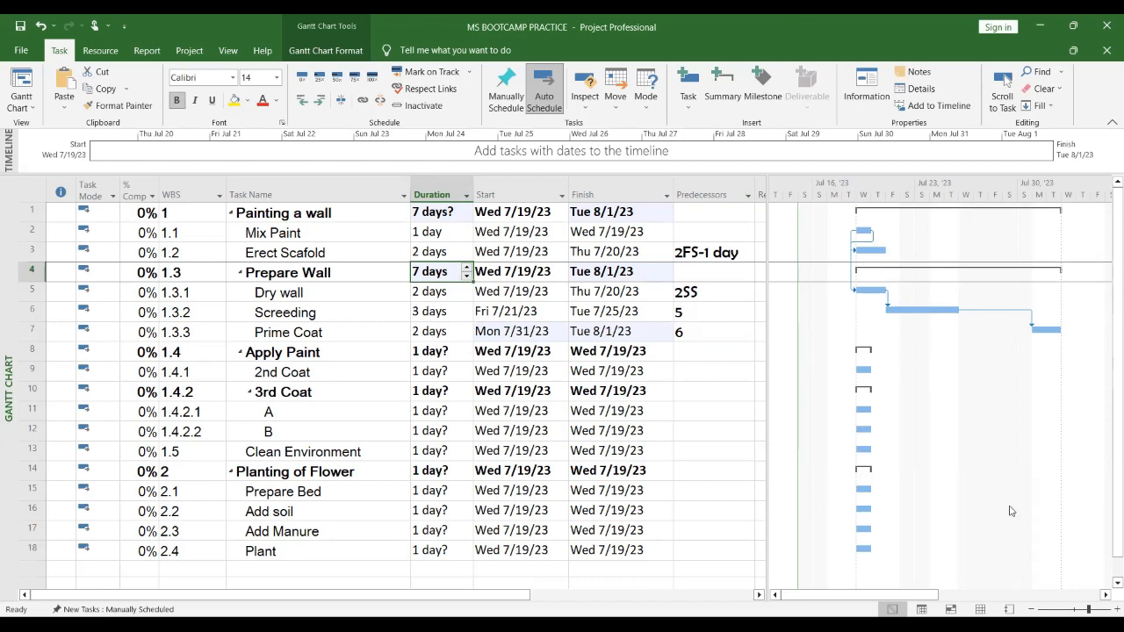
pyautogui.click(426, 313)
pyautogui.click(426, 332)
pyautogui.click(421, 314)
pyautogui.click(428, 295)
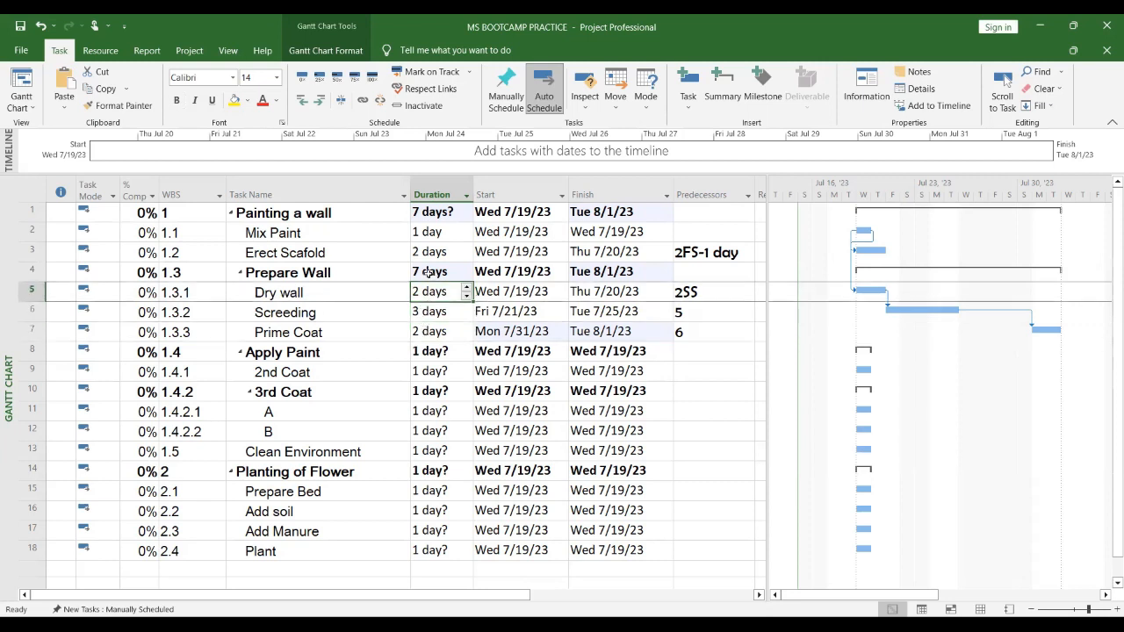
pyautogui.click(426, 272)
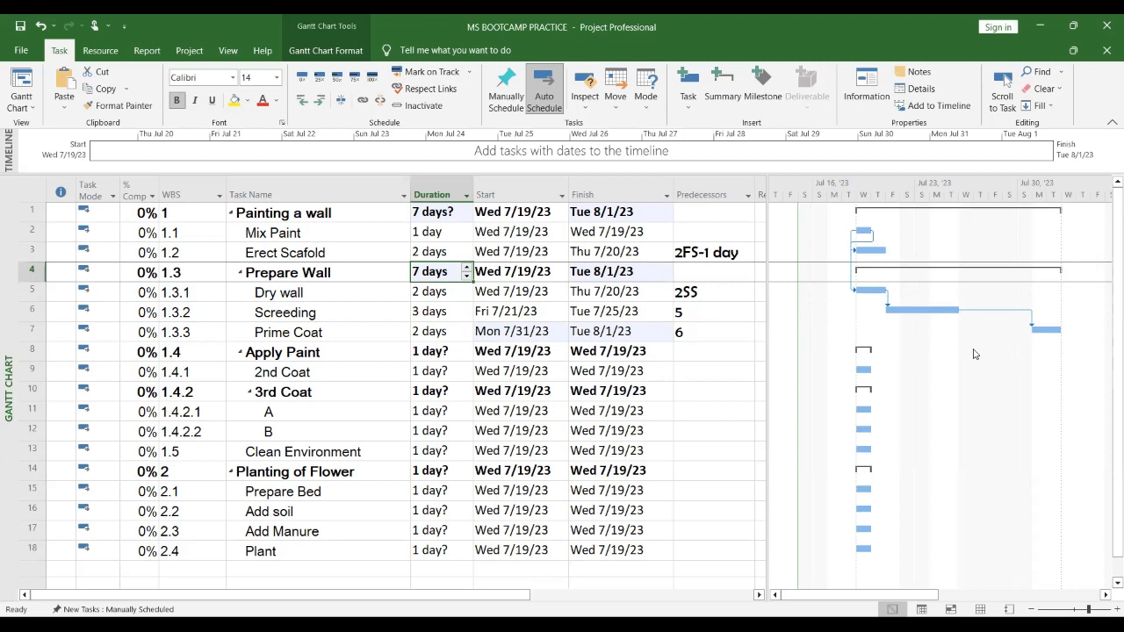
# Step: Set Screeding's predecessor to 5FS-1 to start it one day before Dry wall finishes
pyautogui.click(704, 314)
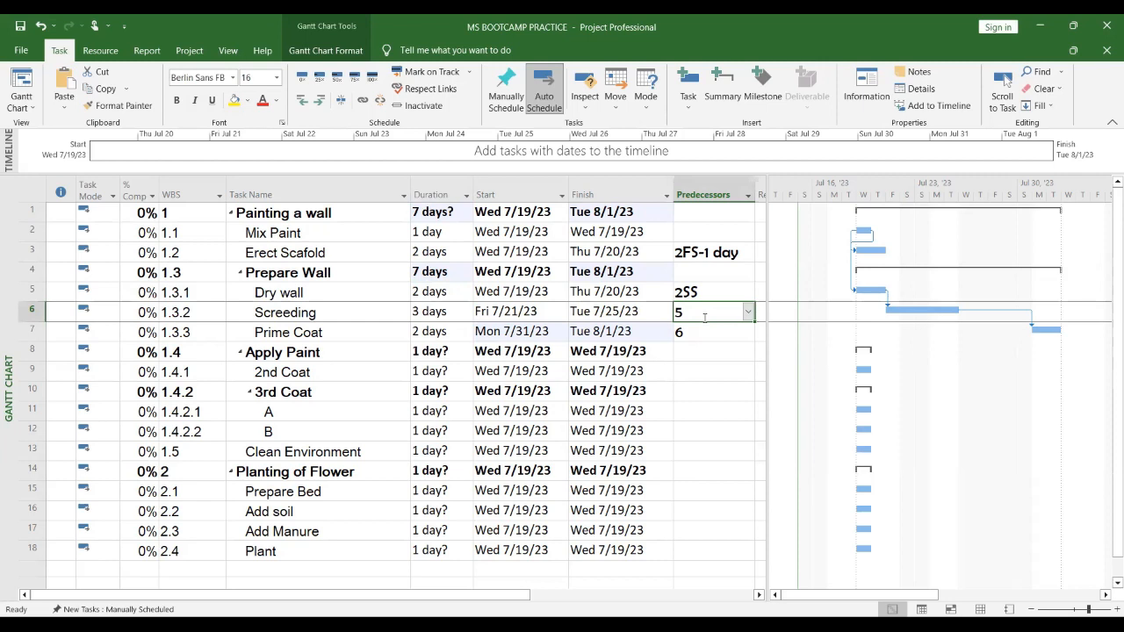
pyautogui.click(704, 318)
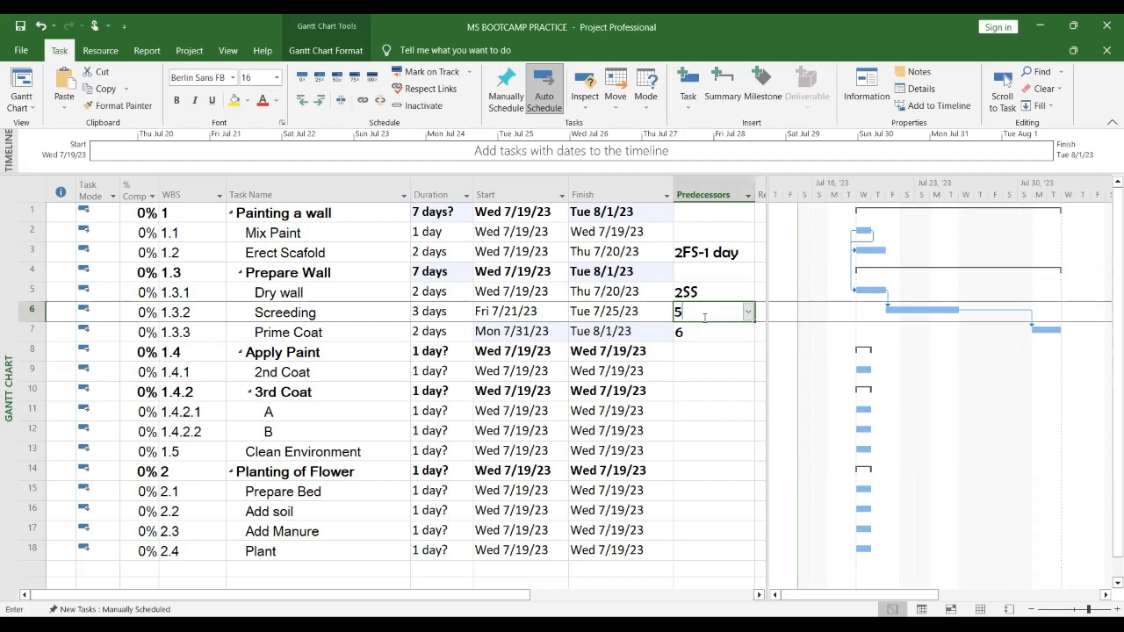
pyautogui.write('FS-1')
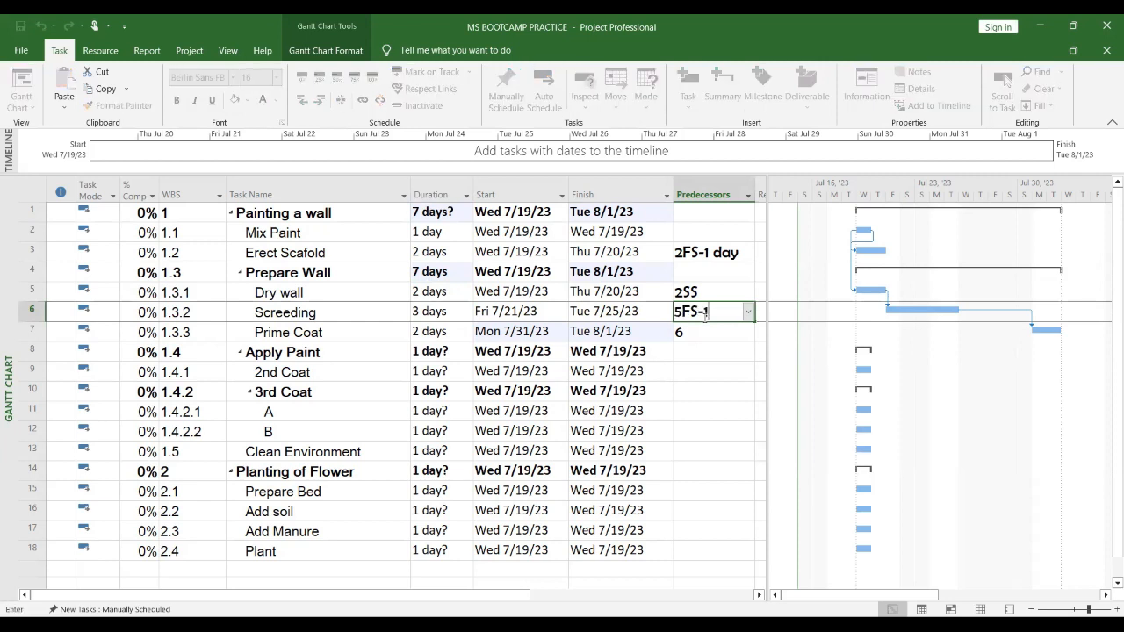
pyautogui.press('Return')
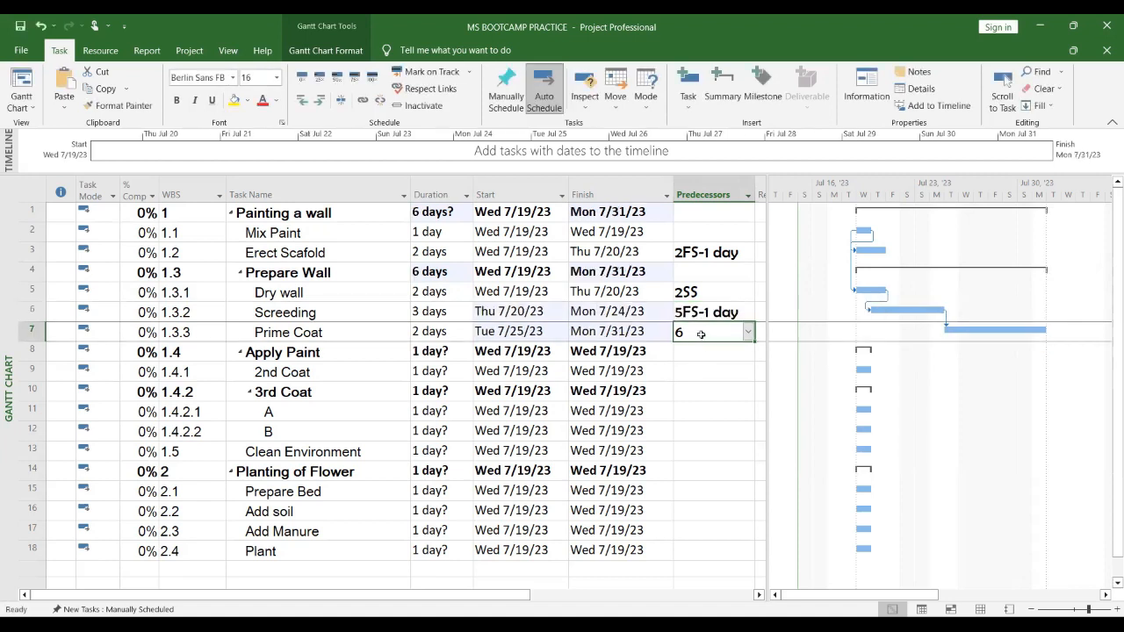
# Step: Set Prime Coat's predecessor to 6FS-1 to overlap it one day with Screeding
pyautogui.click(702, 335)
pyautogui.click(703, 335)
pyautogui.write('FS')
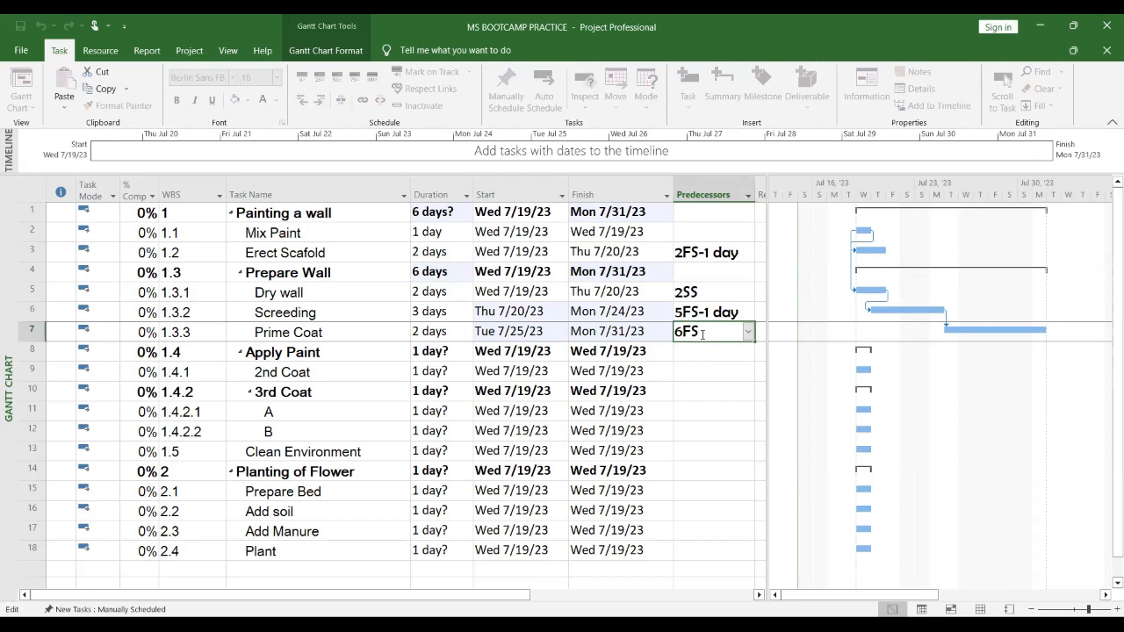
pyautogui.write('-1')
pyautogui.press('Return')
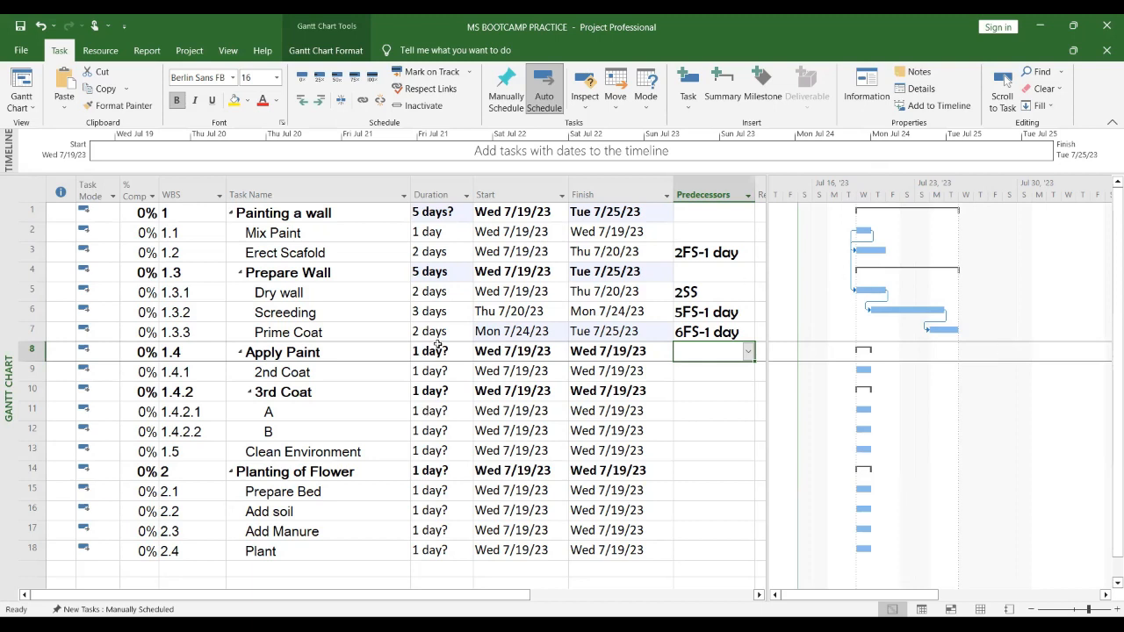
# Step: Review the subtask durations against the Prepare Wall summary duration
pyautogui.click(418, 292)
pyautogui.click(419, 311)
pyautogui.click(417, 332)
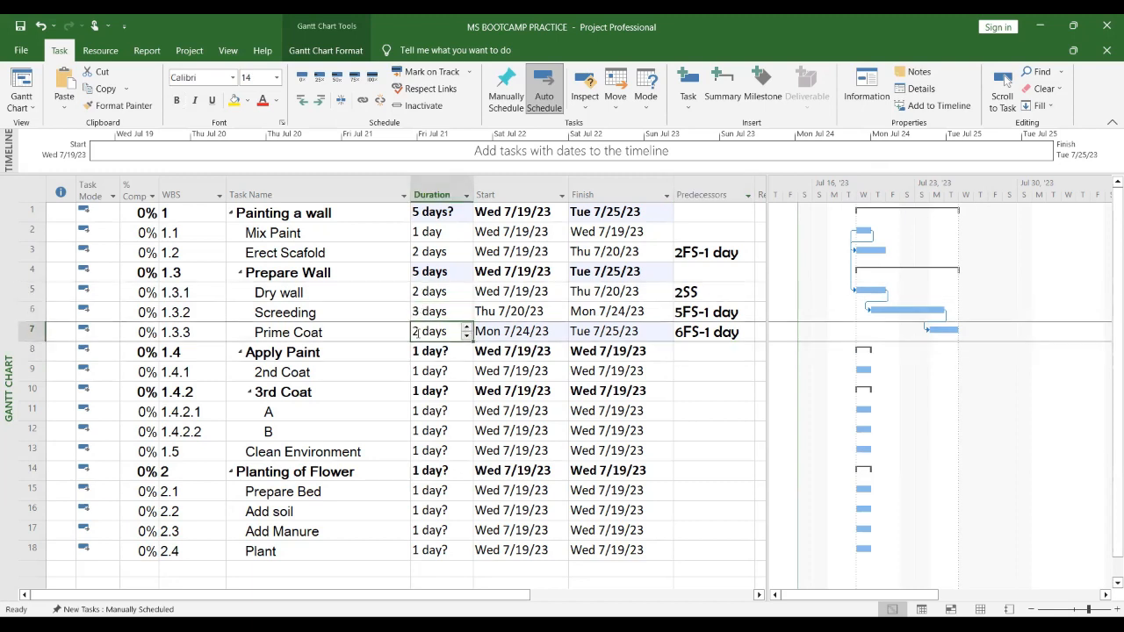
pyautogui.click(420, 273)
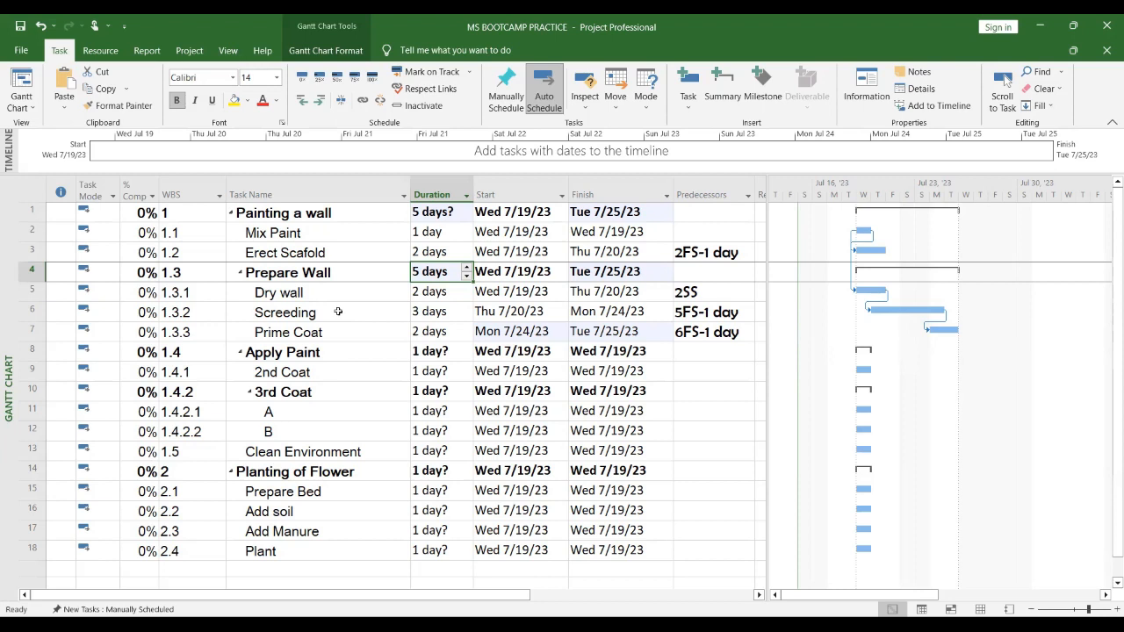
pyautogui.click(343, 333)
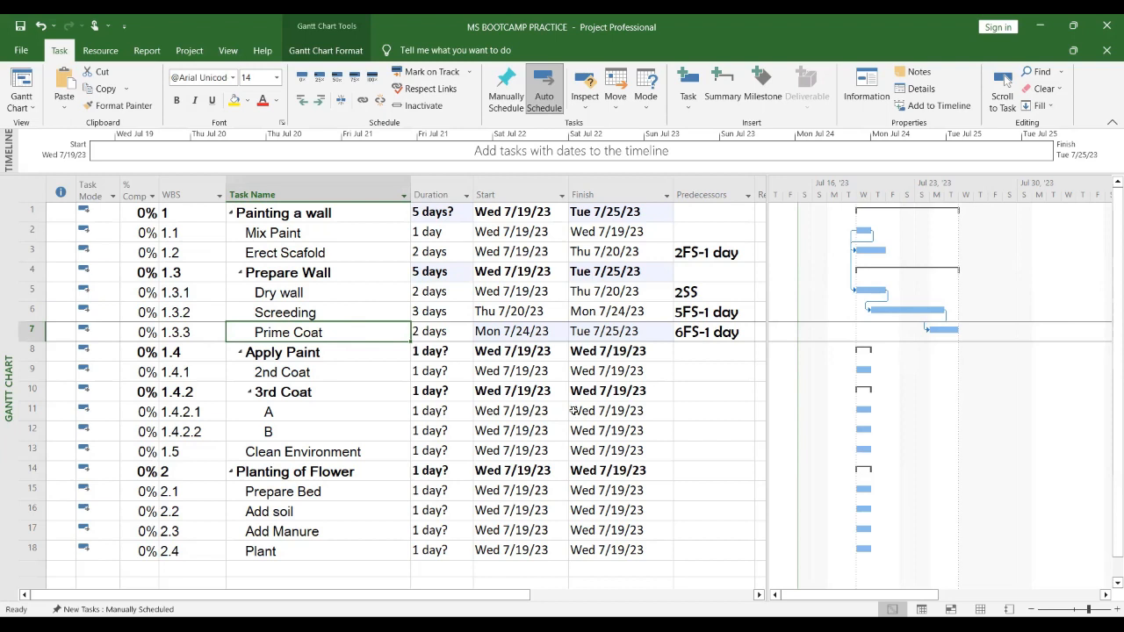
pyautogui.click(644, 369)
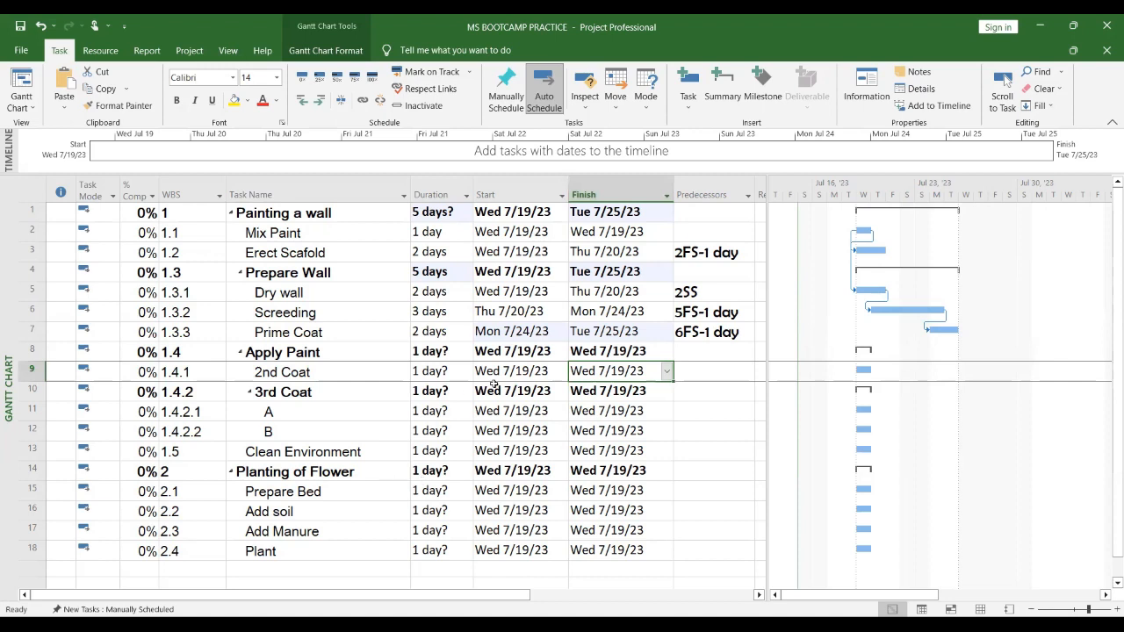
pyautogui.click(339, 369)
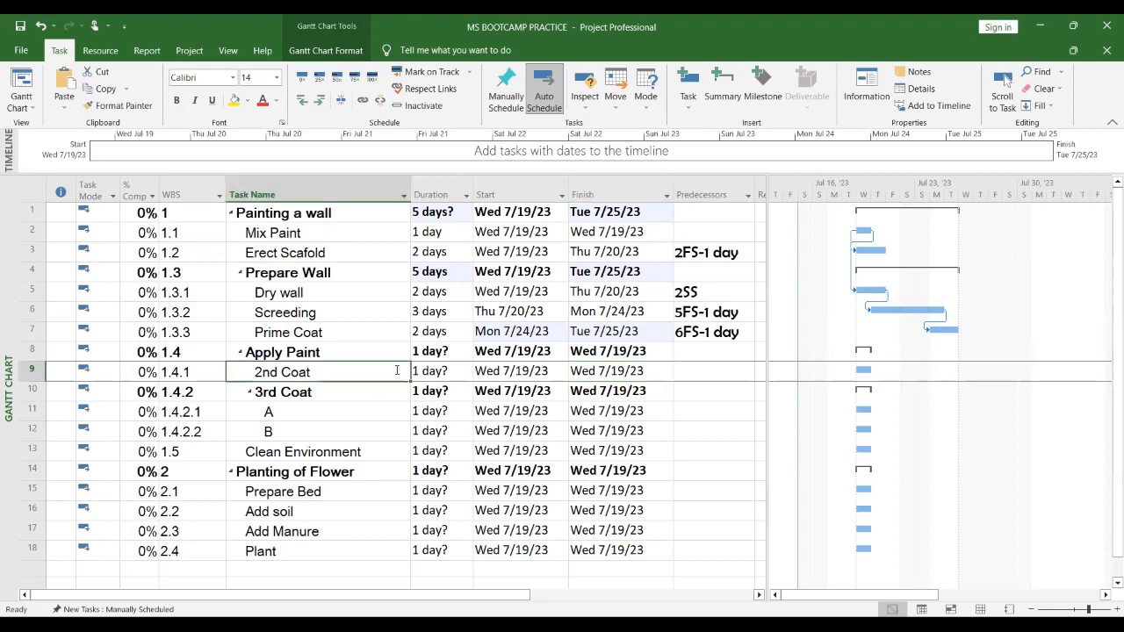
pyautogui.click(335, 355)
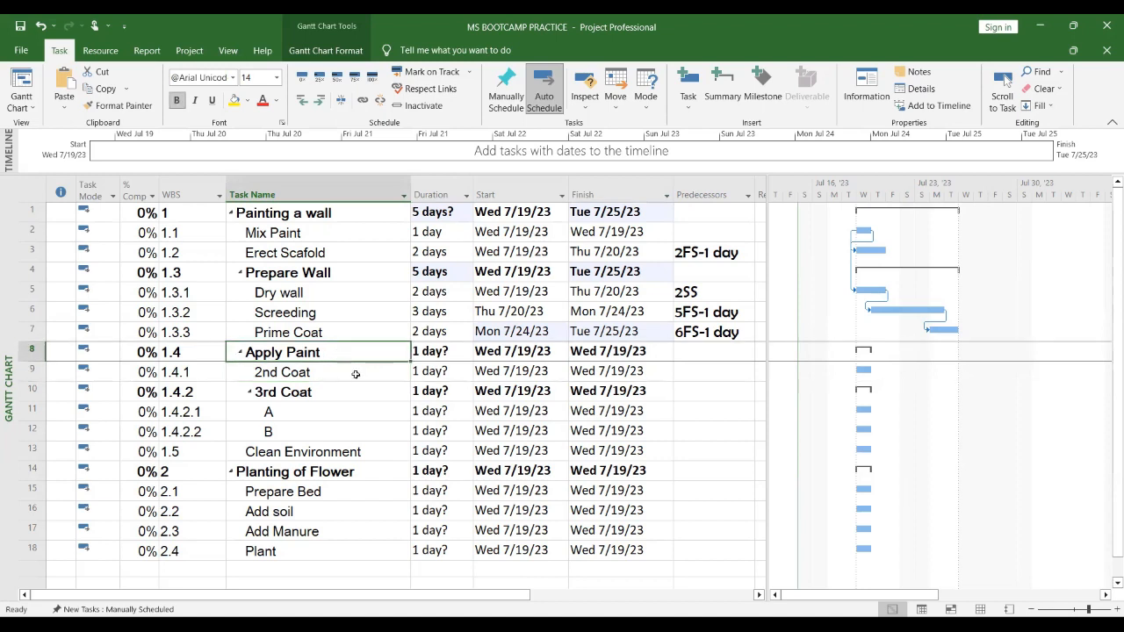
pyautogui.click(354, 372)
# Step: Set the 2nd Coat task's duration to 2 days
pyautogui.click(451, 375)
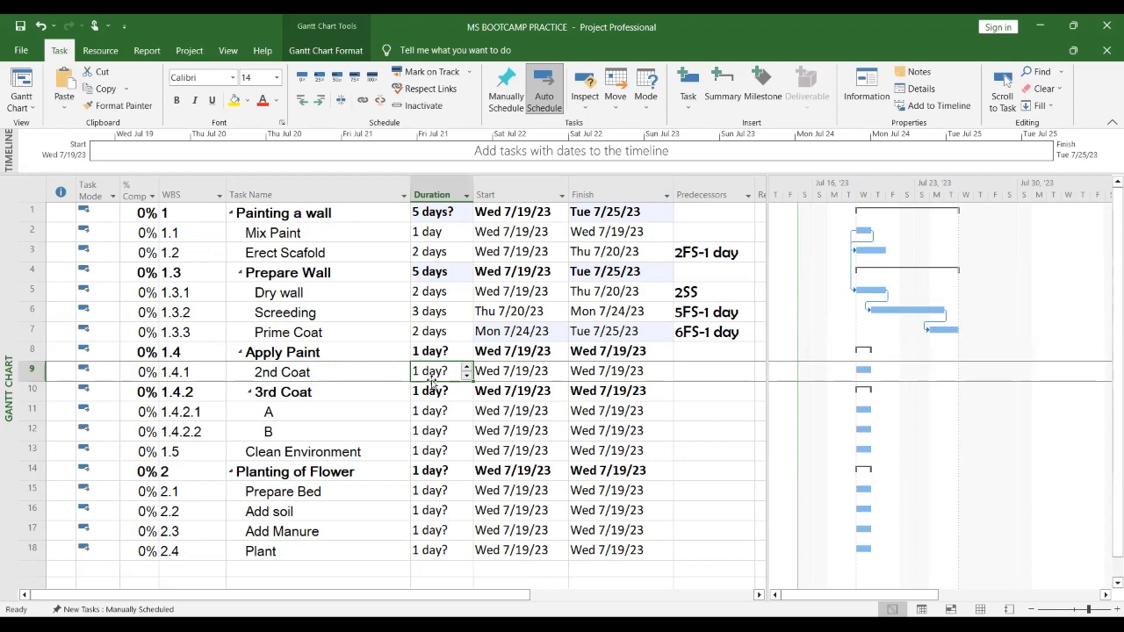
pyautogui.write('2')
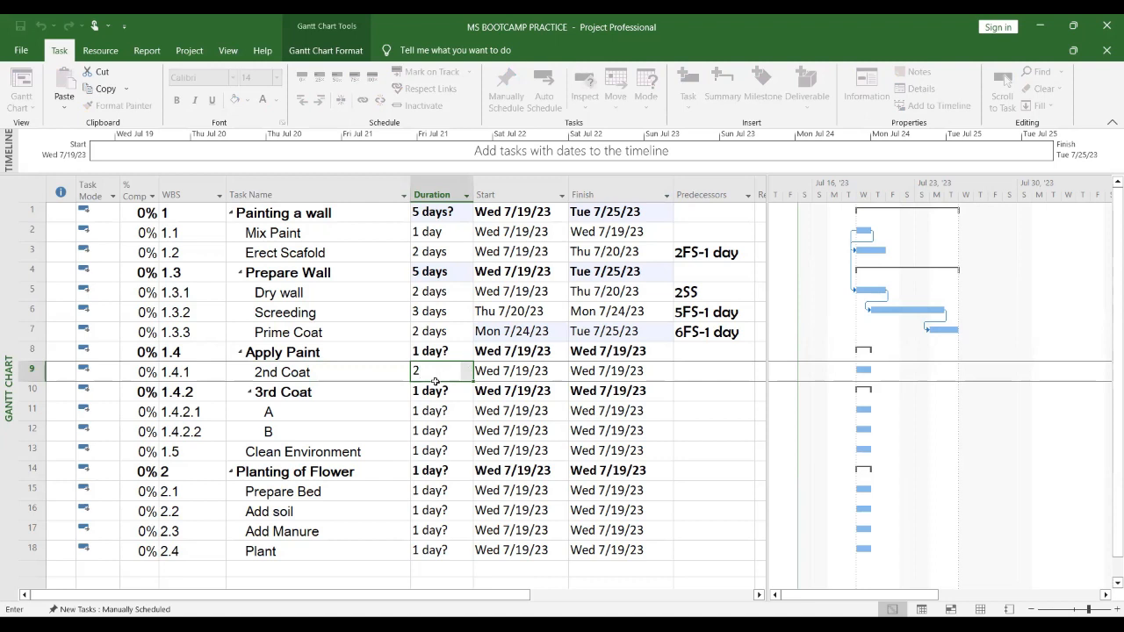
pyautogui.click(455, 413)
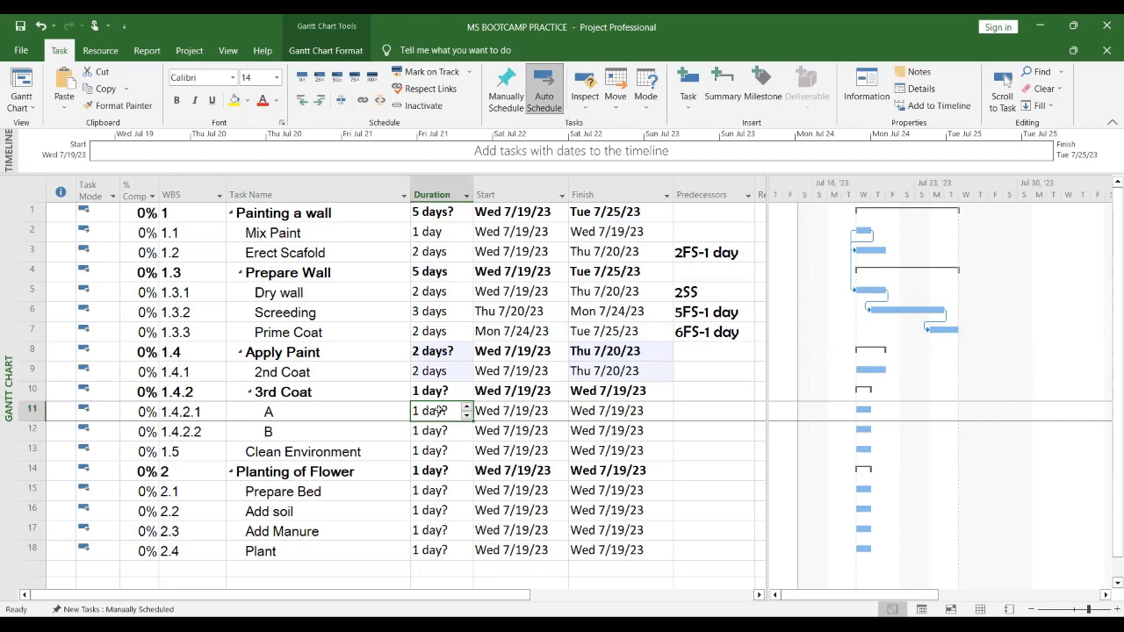
# Step: Rename the 3rd Coat subtasks A and B to Application and Polishing
pyautogui.click(304, 411)
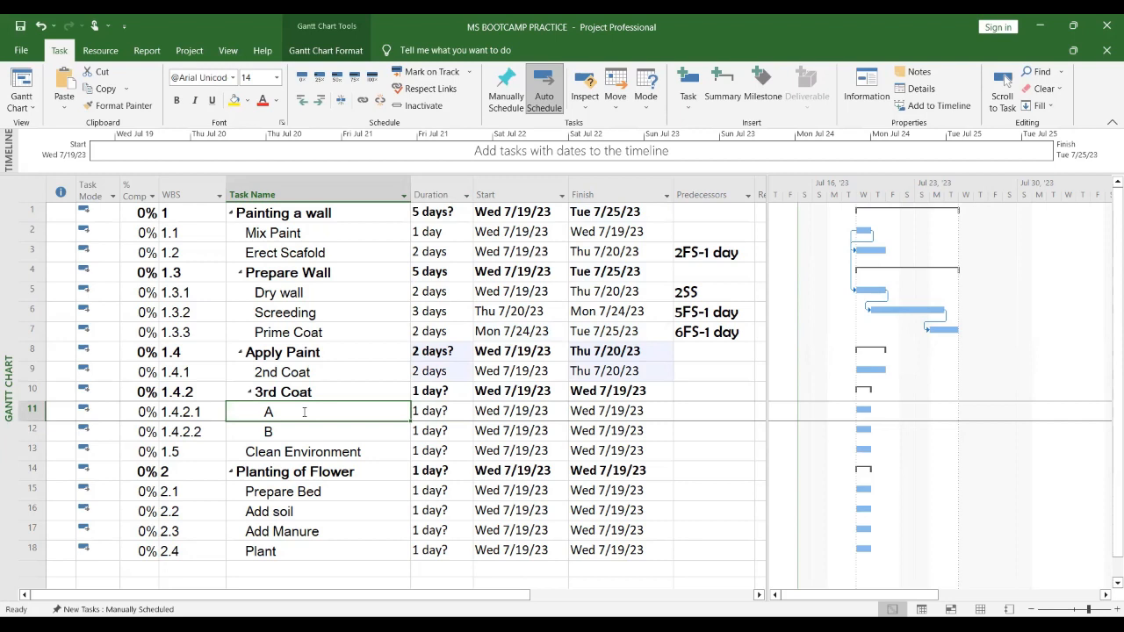
pyautogui.write('App')
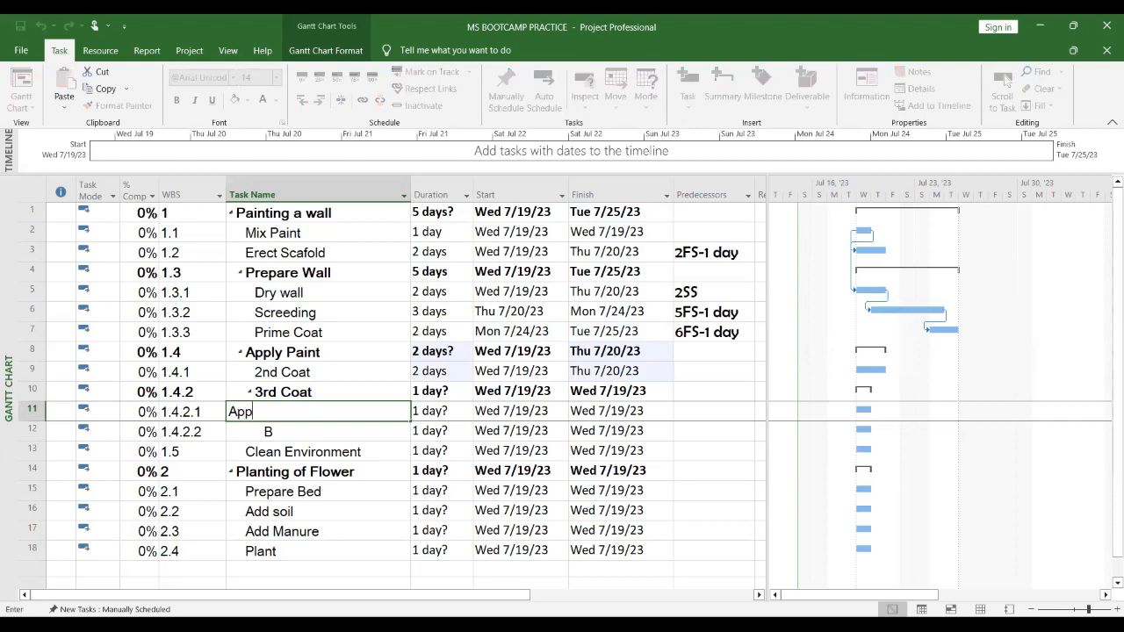
pyautogui.write('lication')
pyautogui.press('Return')
pyautogui.write('Polishing')
pyautogui.press('Return')
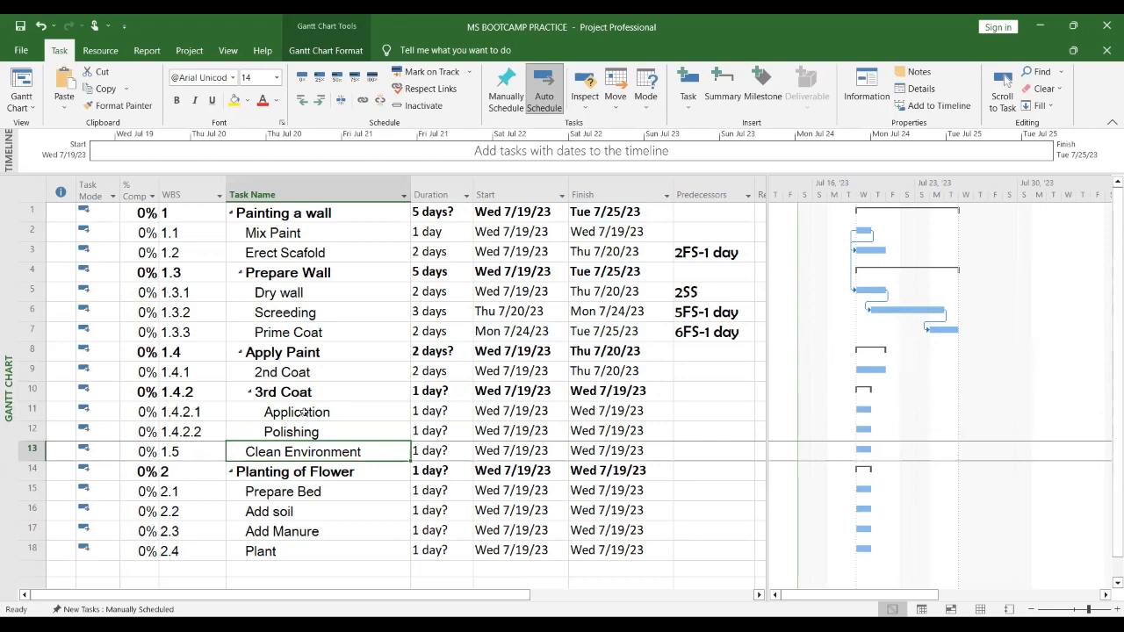
# Step: Set Application's duration to 1 day and Polishing's duration to 2 days
pyautogui.click(428, 410)
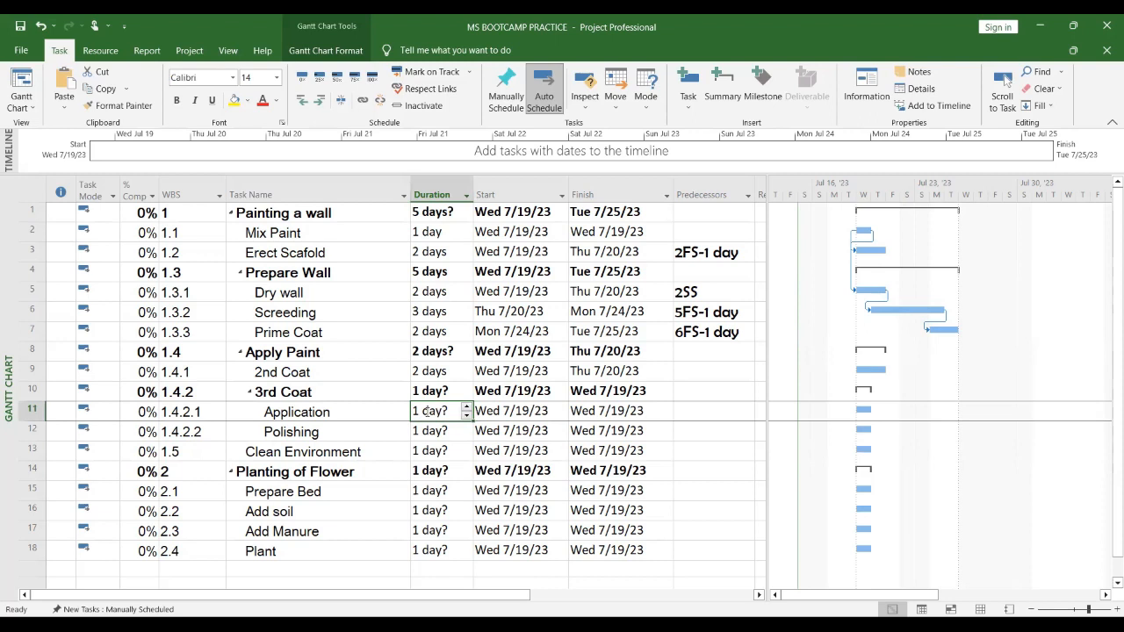
pyautogui.write('1')
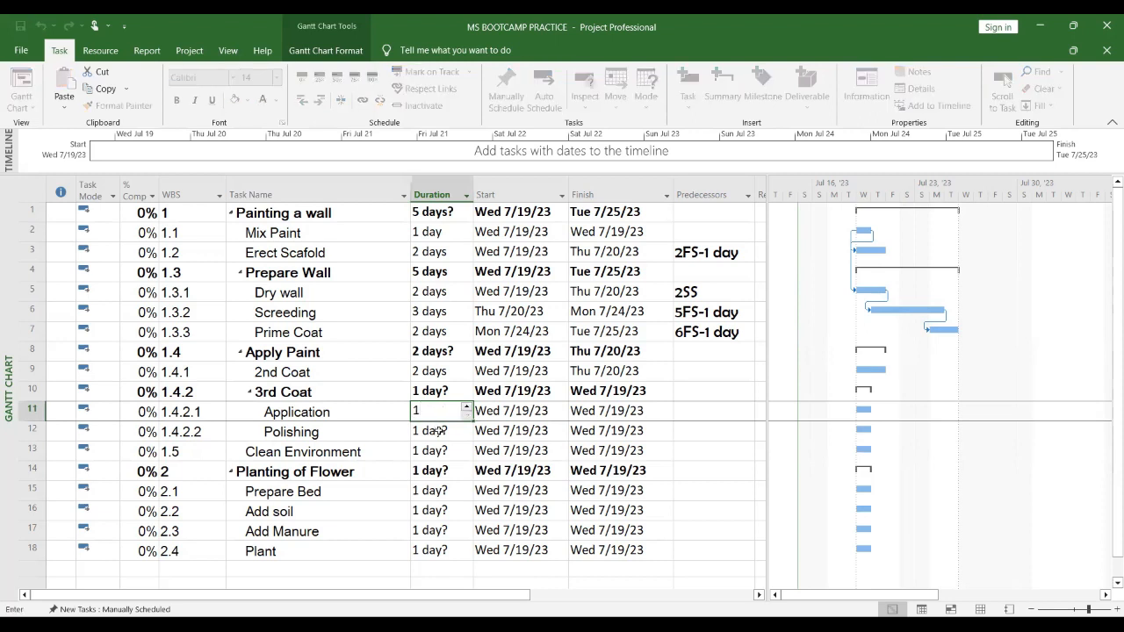
pyautogui.click(439, 431)
pyautogui.write('2')
pyautogui.click(450, 463)
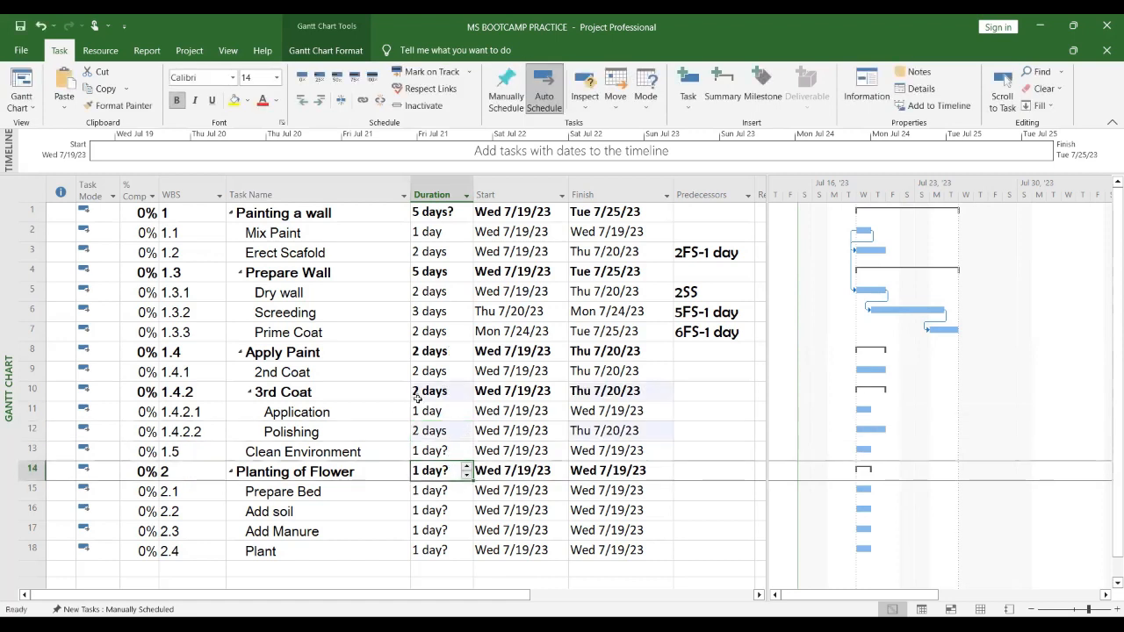
# Step: Set 2nd Coat's predecessor to task 7 as a finish-to-start link
pyautogui.click(719, 374)
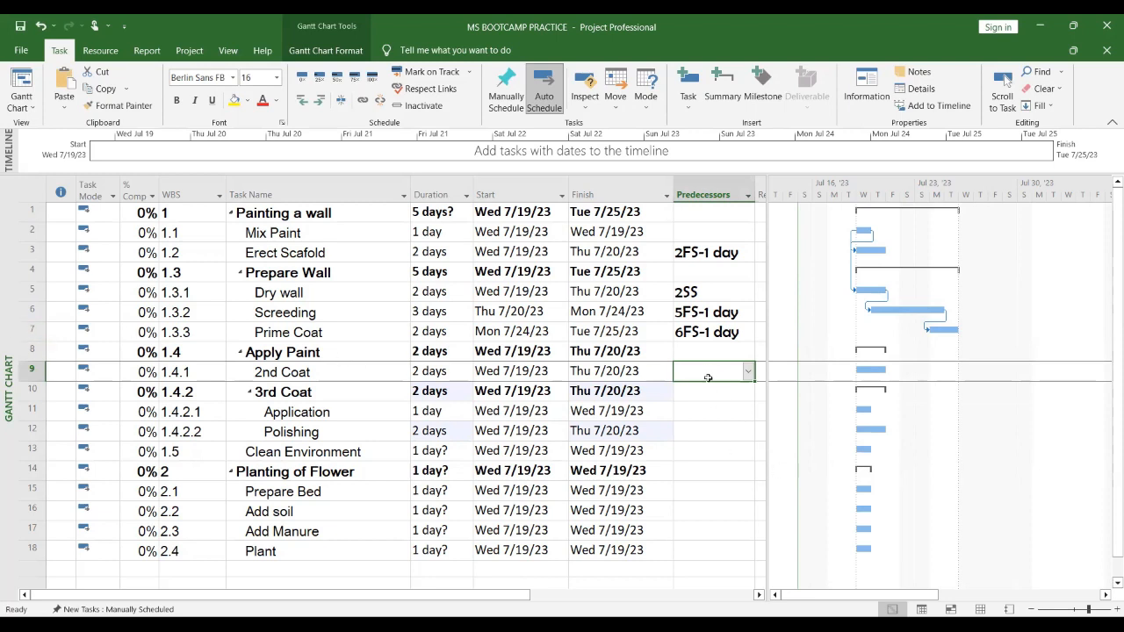
pyautogui.write('7')
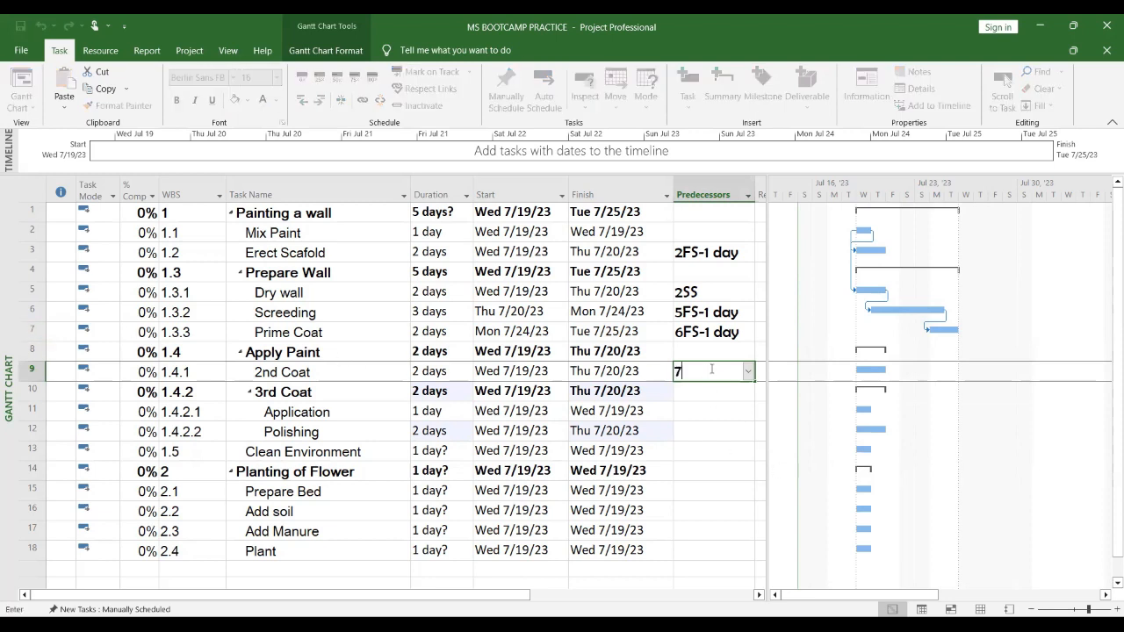
pyautogui.write('fs')
pyautogui.press('Return')
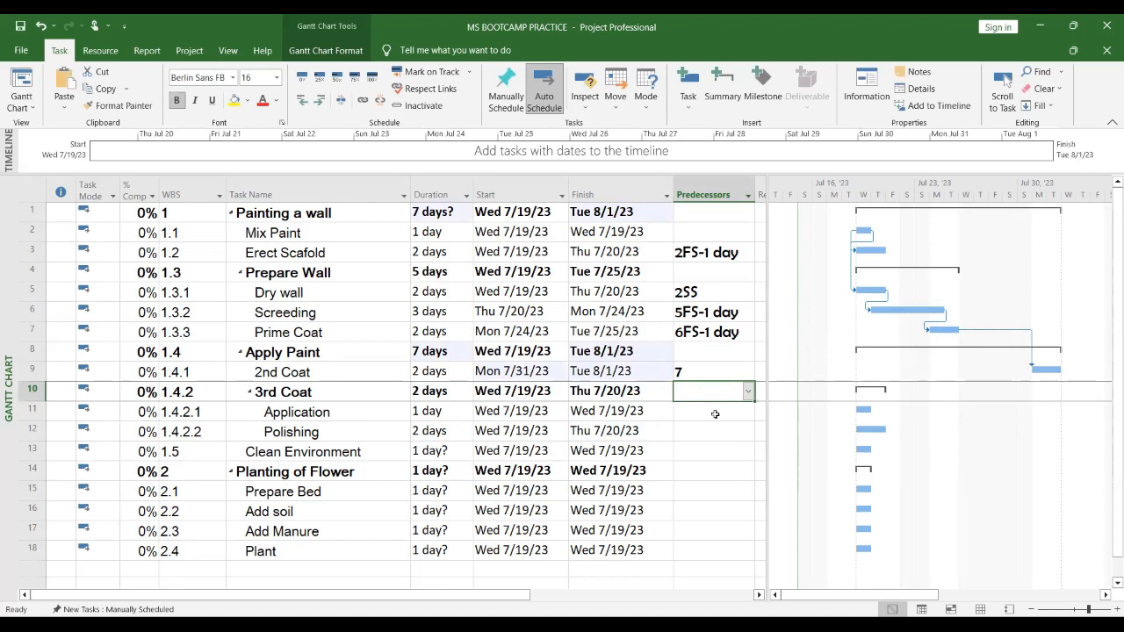
# Step: Set Application's predecessor to 9 finish-to-start and Polishing's predecessor to 11
pyautogui.click(715, 411)
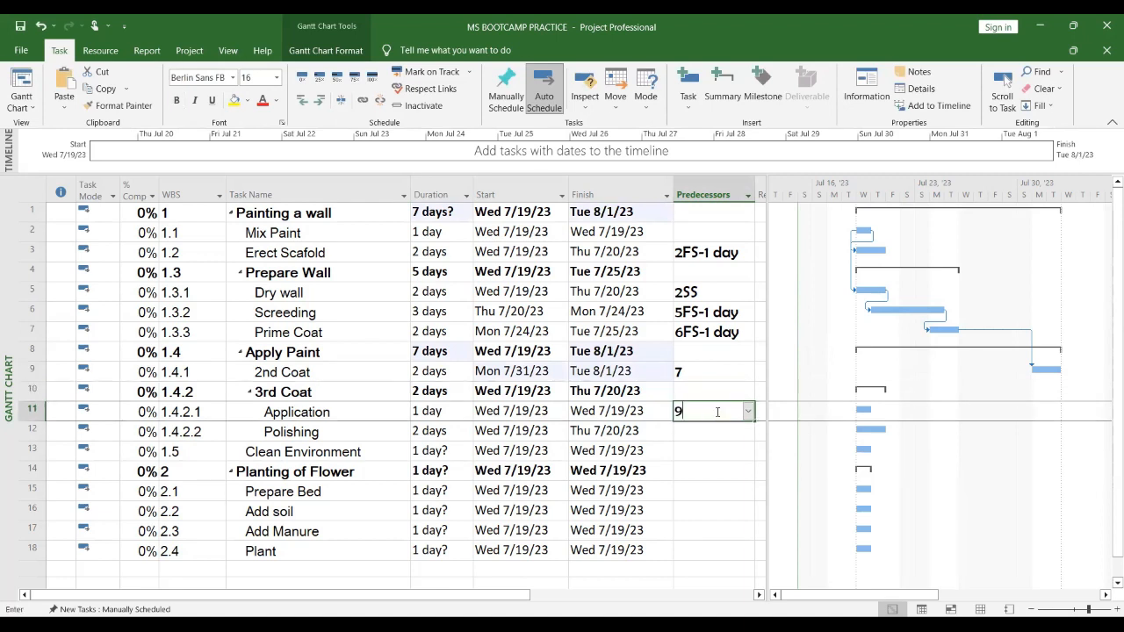
pyautogui.write('9fs')
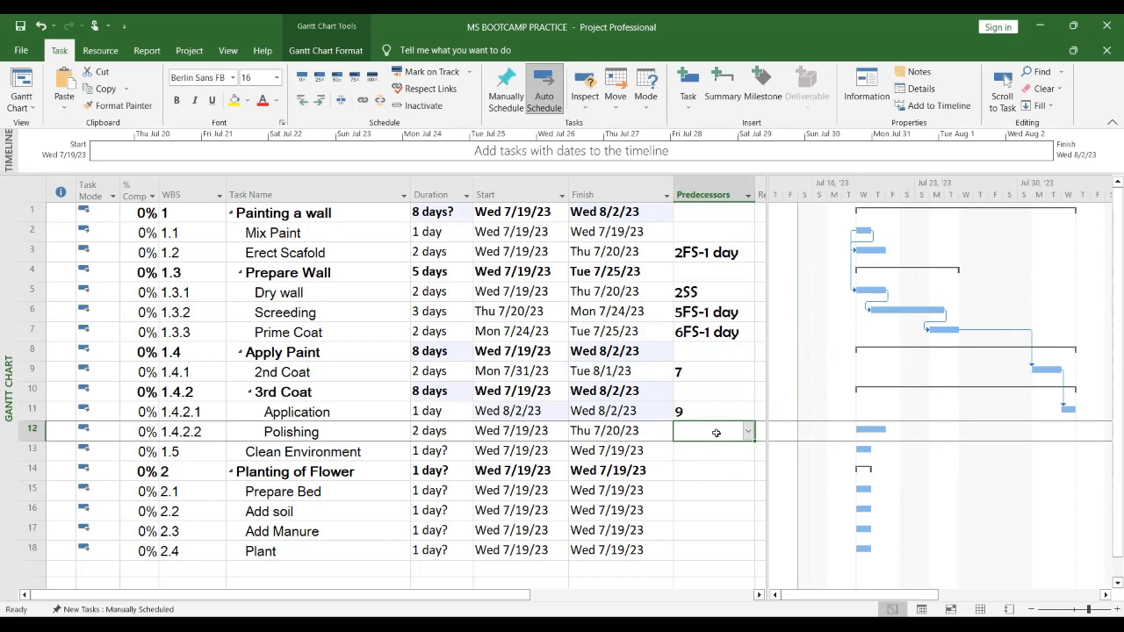
pyautogui.write('11')
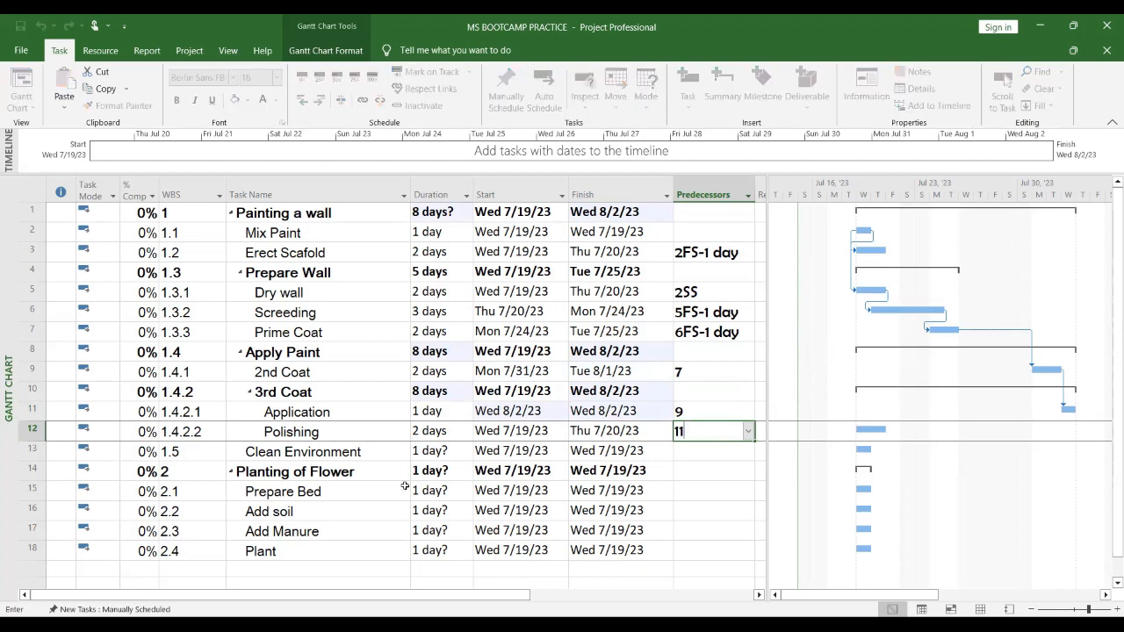
pyautogui.click(26, 410)
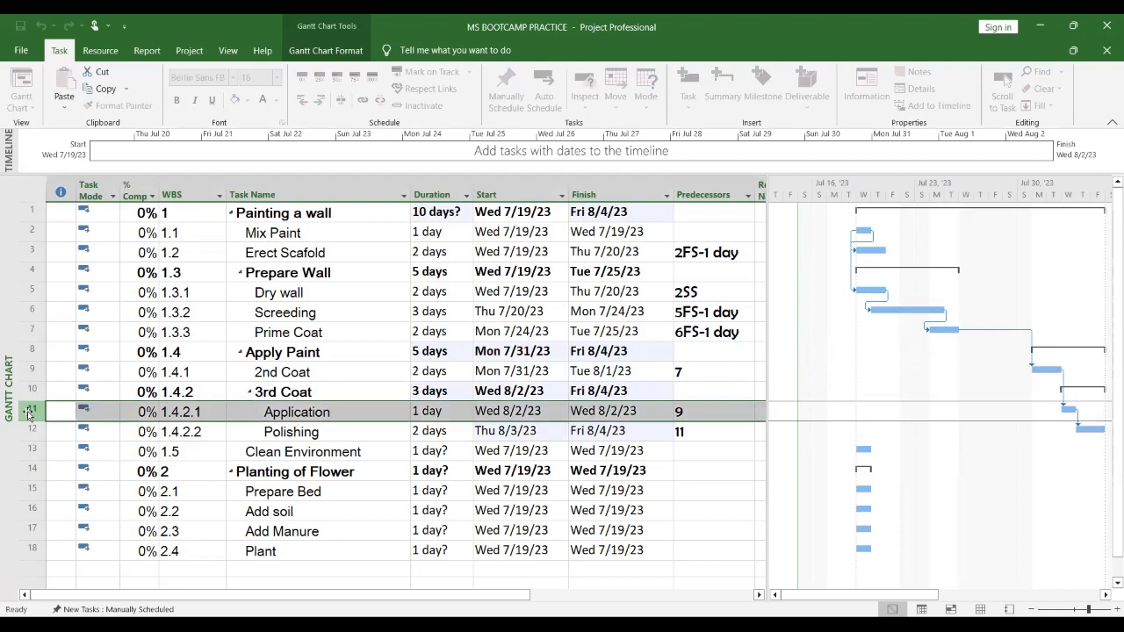
# Step: Set Clean Environment's duration to 2 days
pyautogui.click(728, 437)
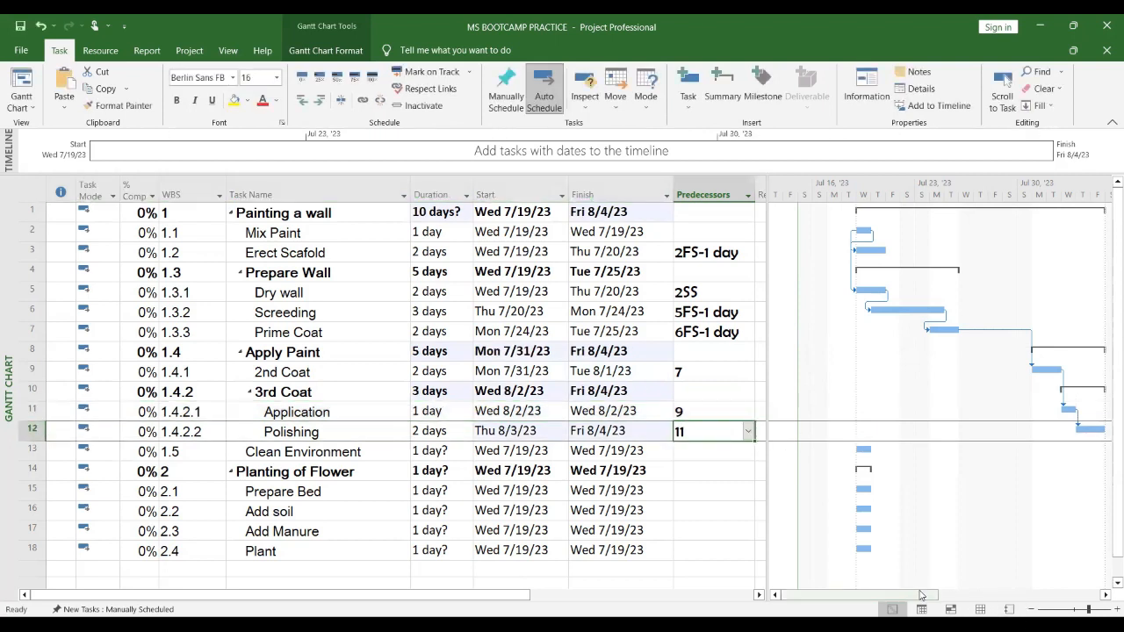
pyautogui.moveTo(917, 599); pyautogui.dragTo(951, 604)
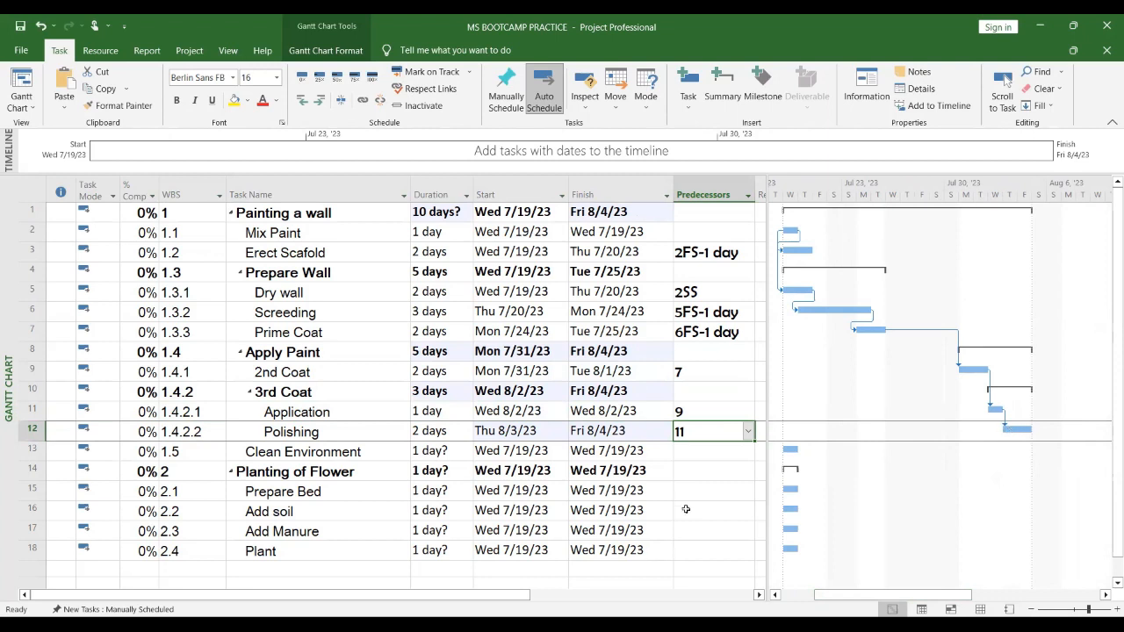
pyautogui.click(367, 452)
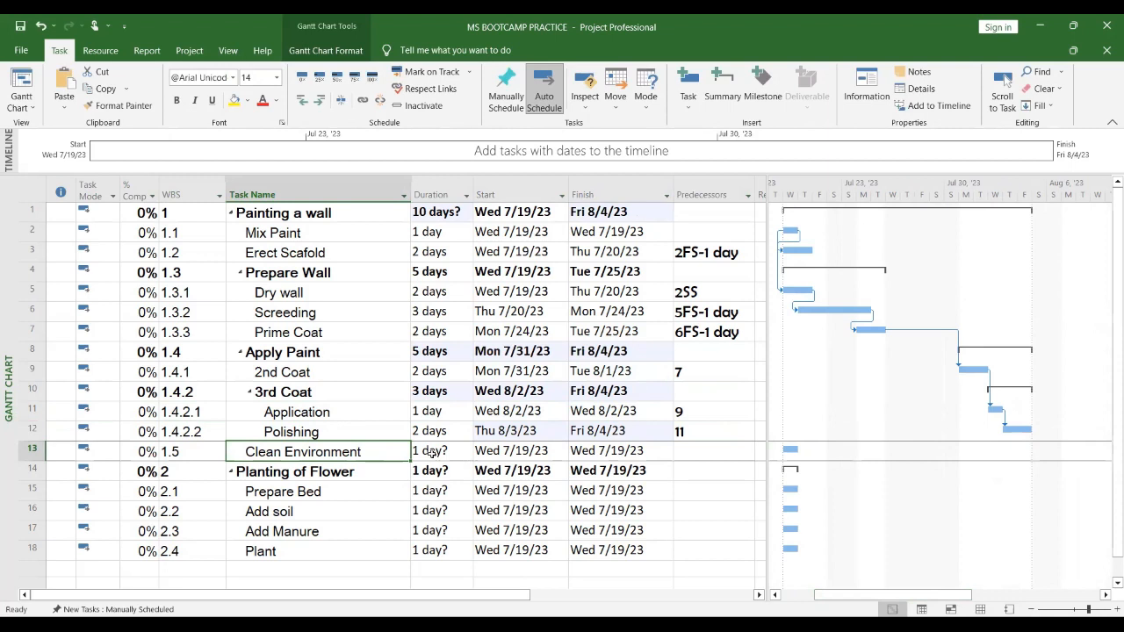
pyautogui.click(435, 451)
pyautogui.write('2')
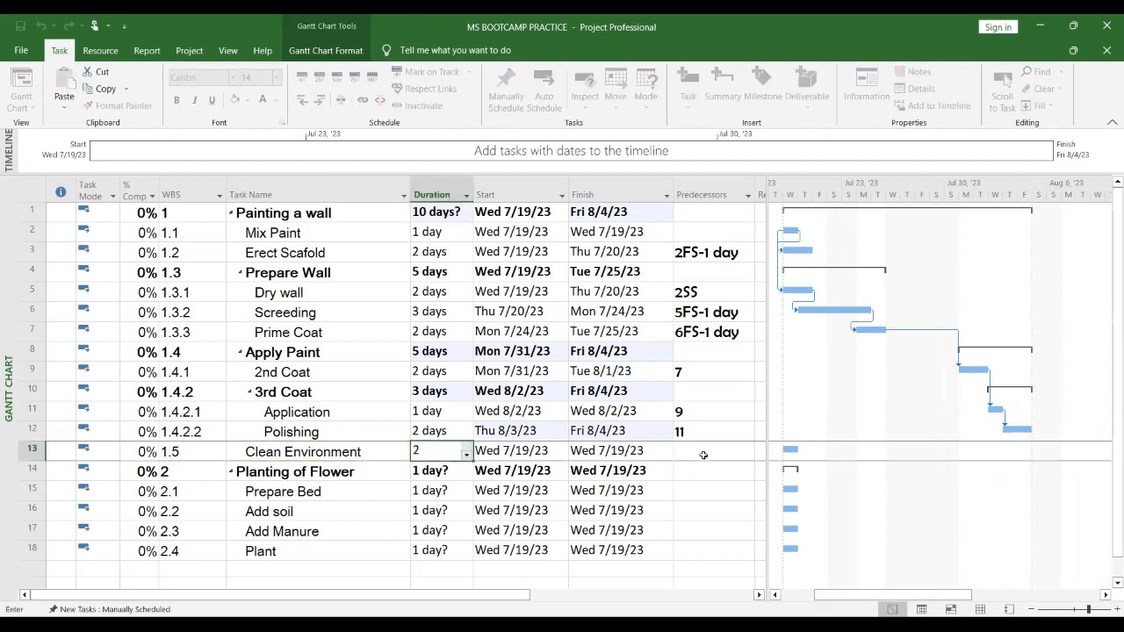
pyautogui.click(704, 455)
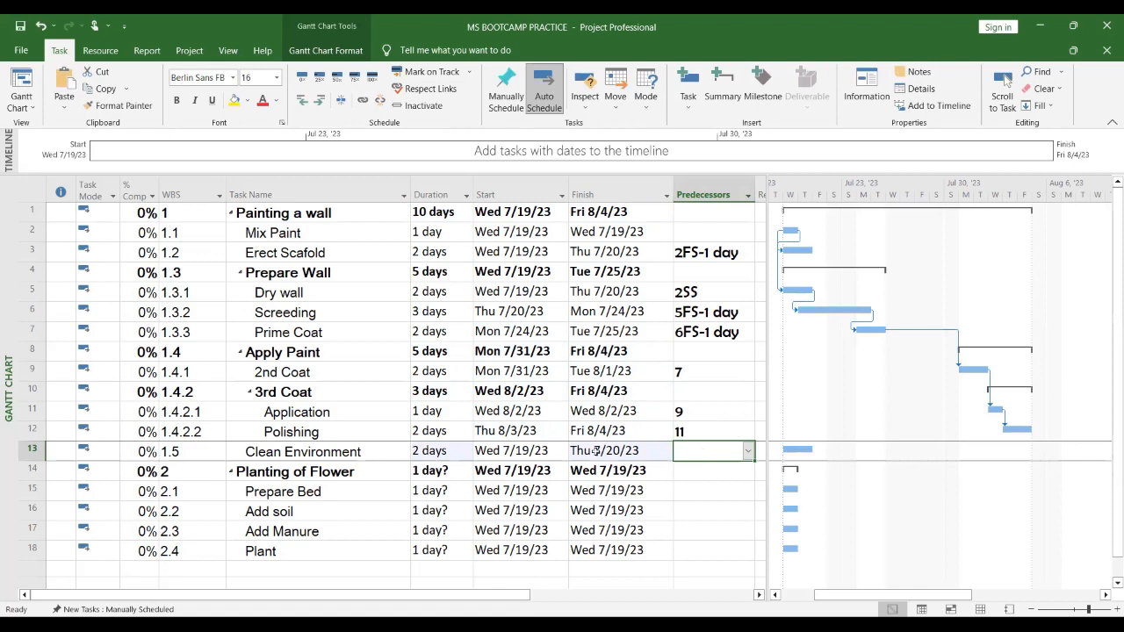
# Step: Set Clean Environment's duration to 3 days
pyautogui.click(418, 451)
pyautogui.write('3')
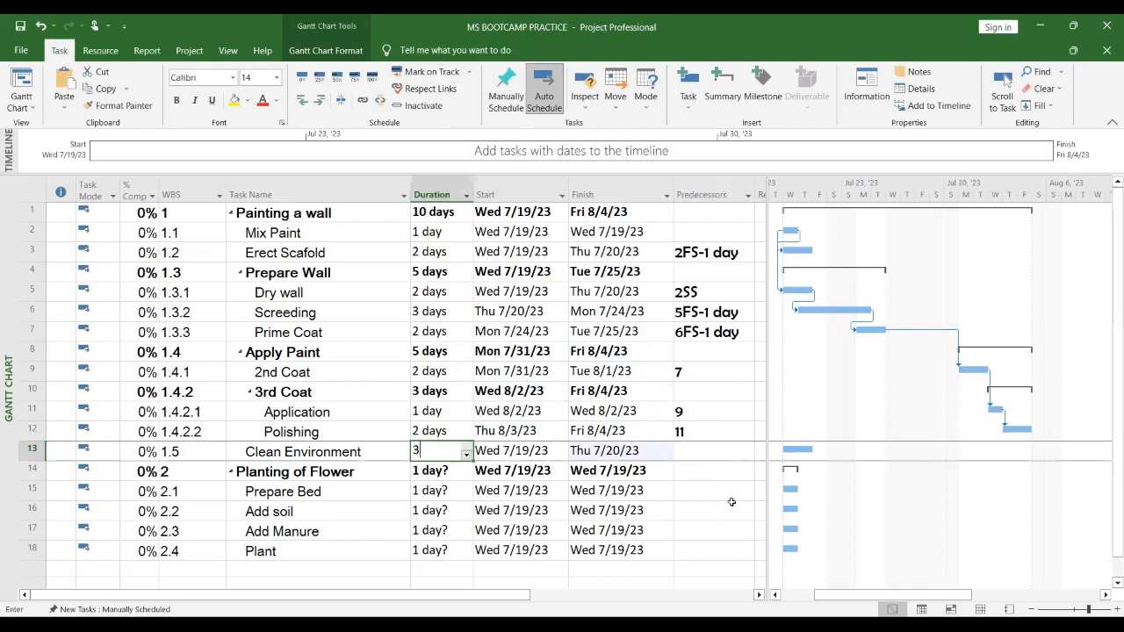
pyautogui.click(708, 454)
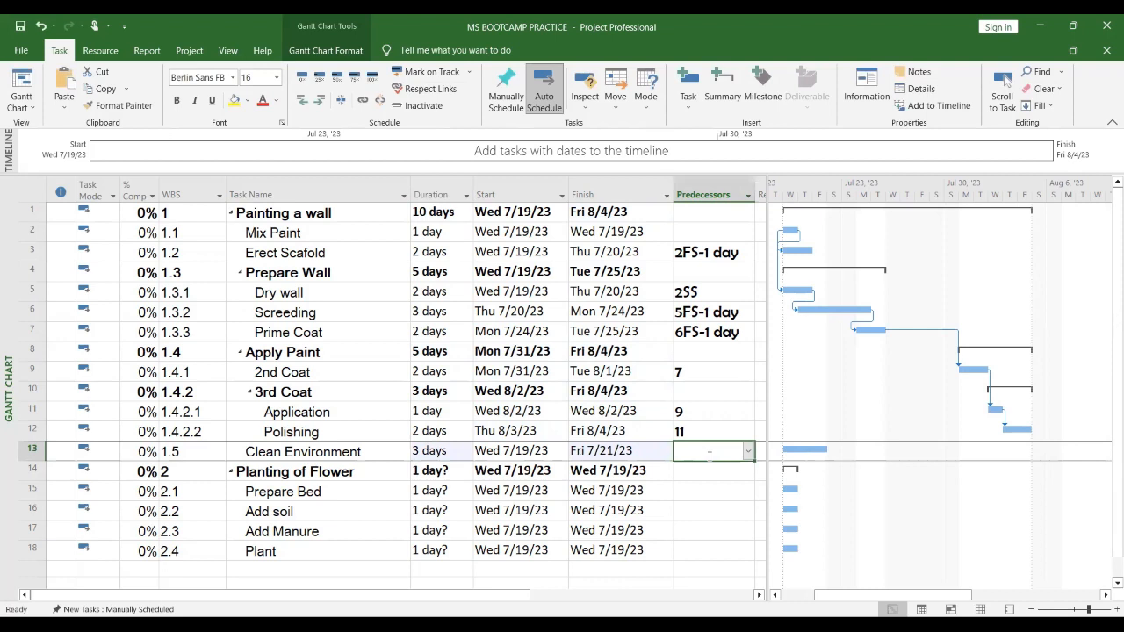
# Step: Set Clean Environment's predecessor to 12FS+1 day
pyautogui.write('1')
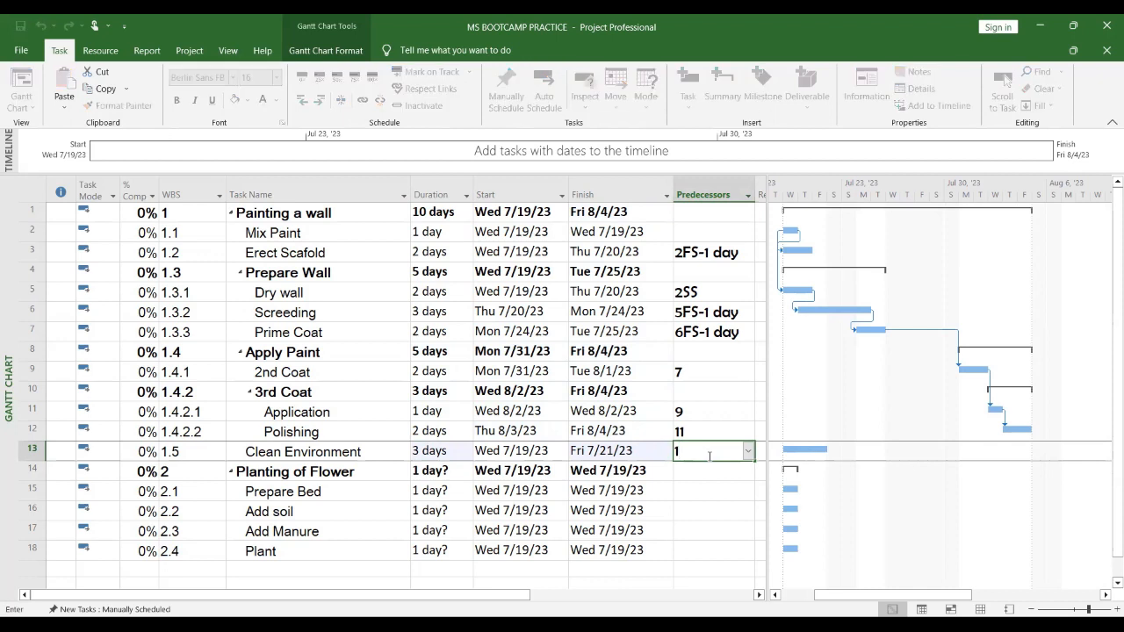
pyautogui.write('2')
pyautogui.write('fs')
pyautogui.write('-1')
pyautogui.press('Return')
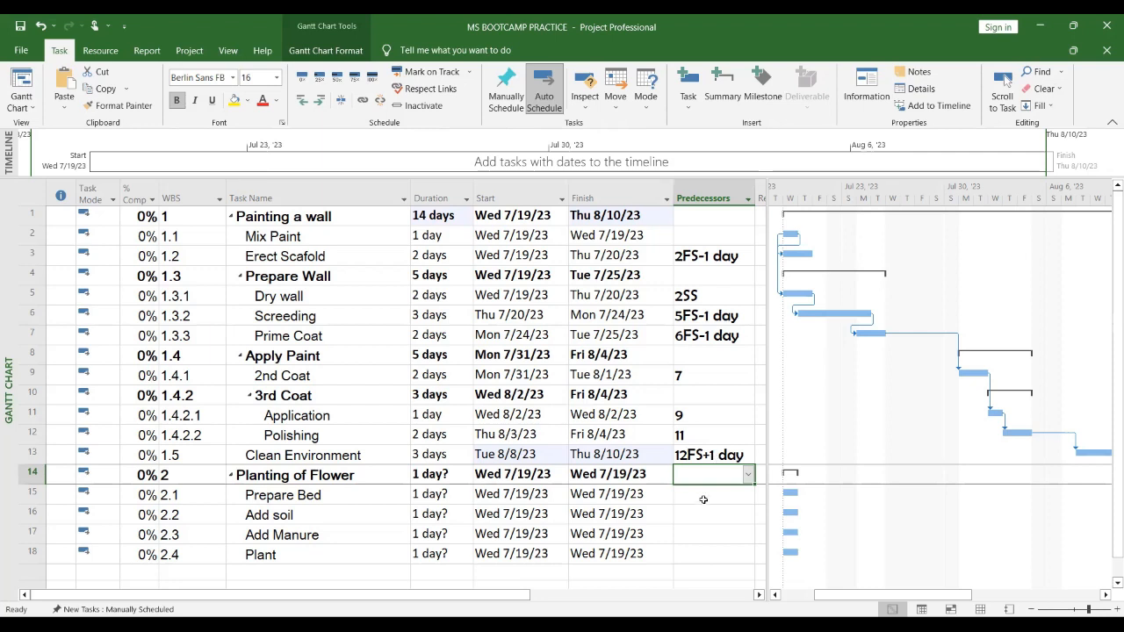
# Step: Set Prepare Bed's predecessor to 11SS so it starts with Application
pyautogui.click(706, 497)
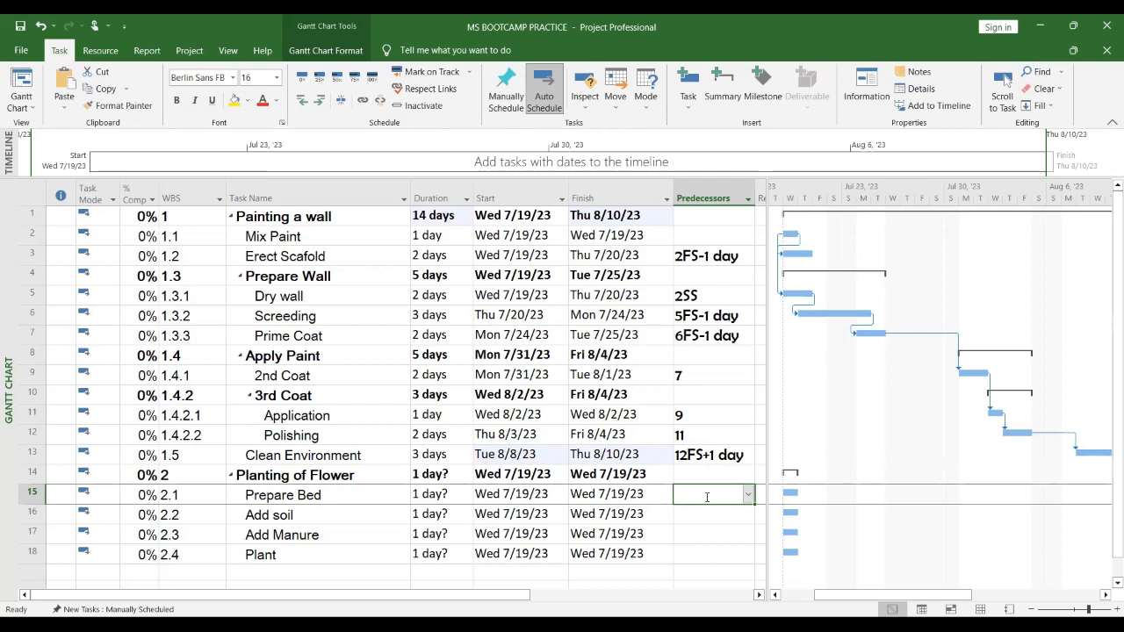
pyautogui.write('=')
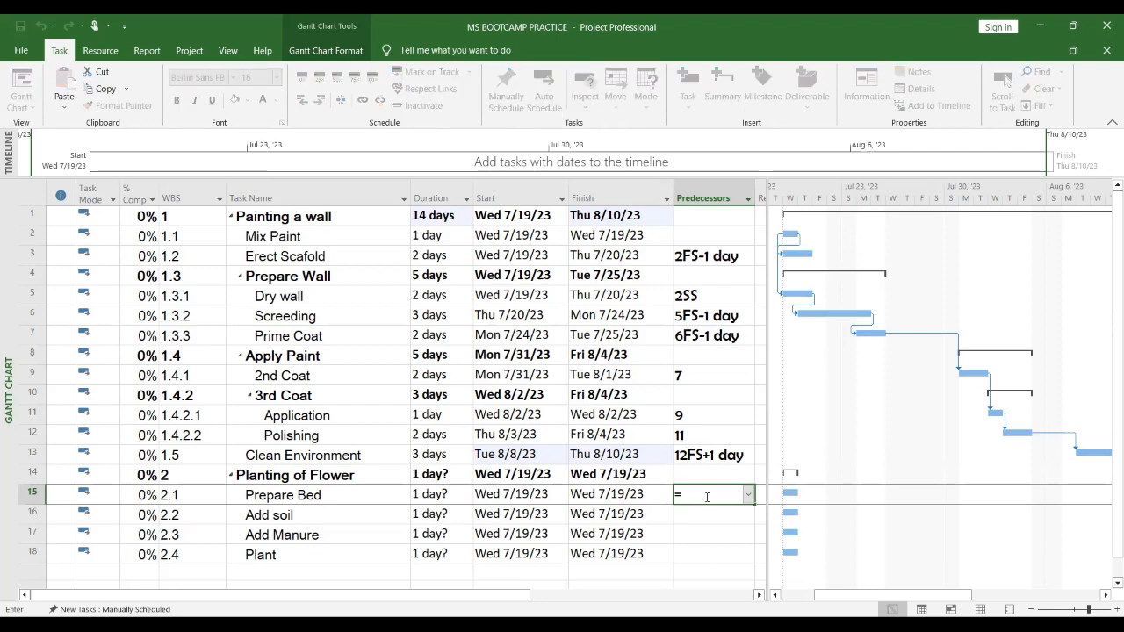
pyautogui.write('11')
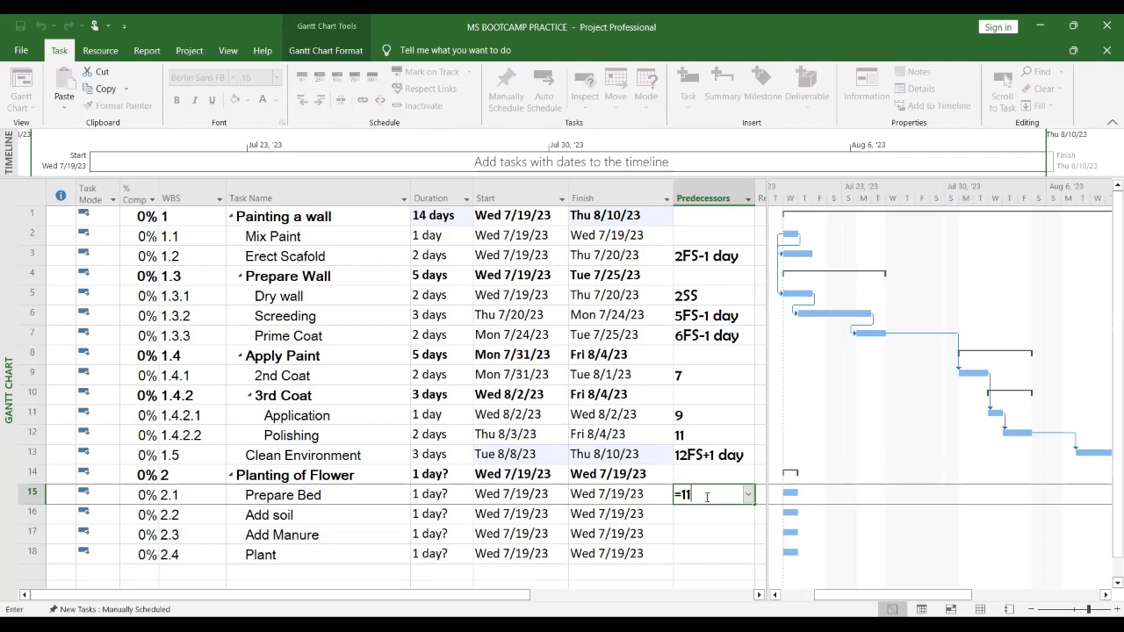
pyautogui.press('BackSpace')
pyautogui.press('BackSpace')
pyautogui.press('BackSpace')
pyautogui.write('11ss')
pyautogui.press('Return')
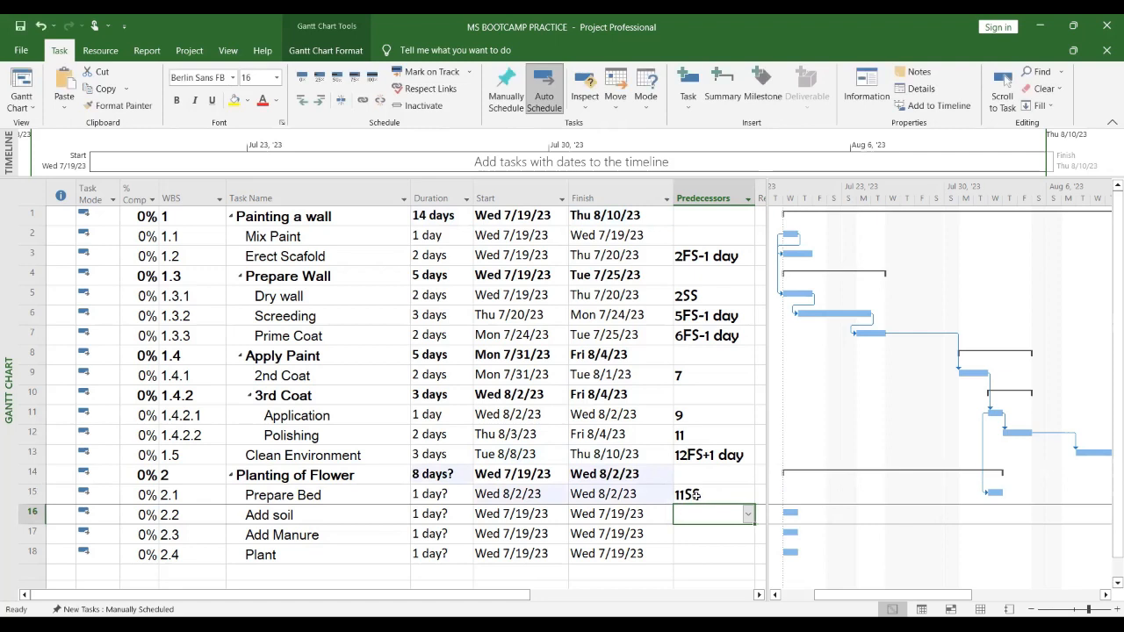
# Step: Set durations for Planting of Flower subtasks: Prepare Bed 2 days, Add soil 1 day, Add Manure 1 day, Plant 2 days
pyautogui.click(430, 495)
pyautogui.write('2')
pyautogui.click(442, 515)
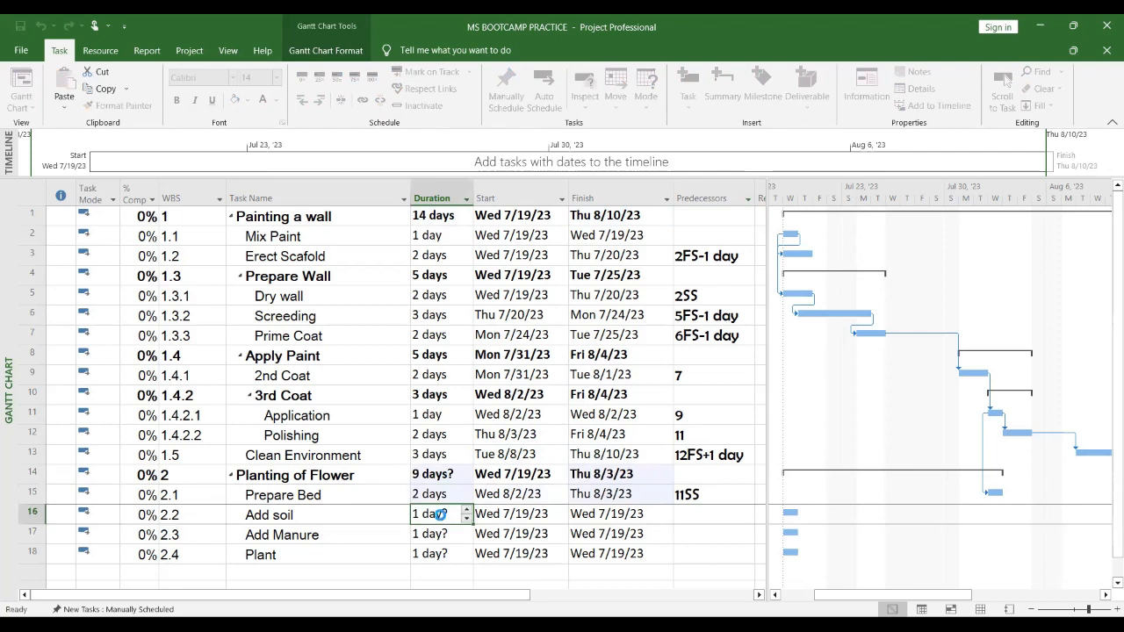
pyautogui.write('1')
pyautogui.click(439, 536)
pyautogui.write('1')
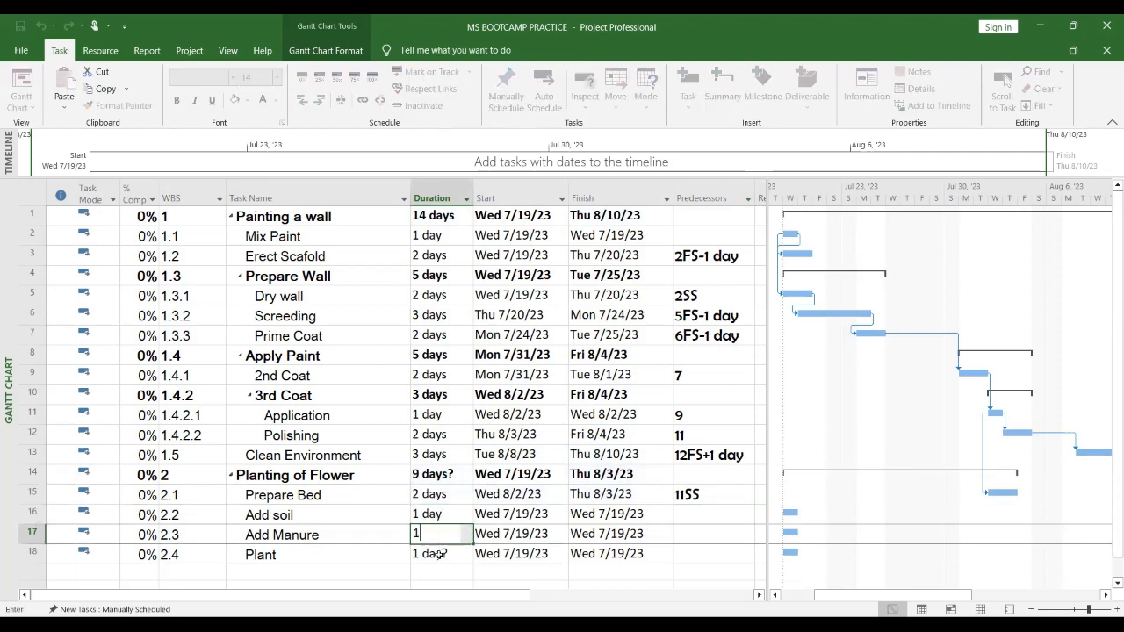
pyautogui.click(440, 555)
pyautogui.write('2')
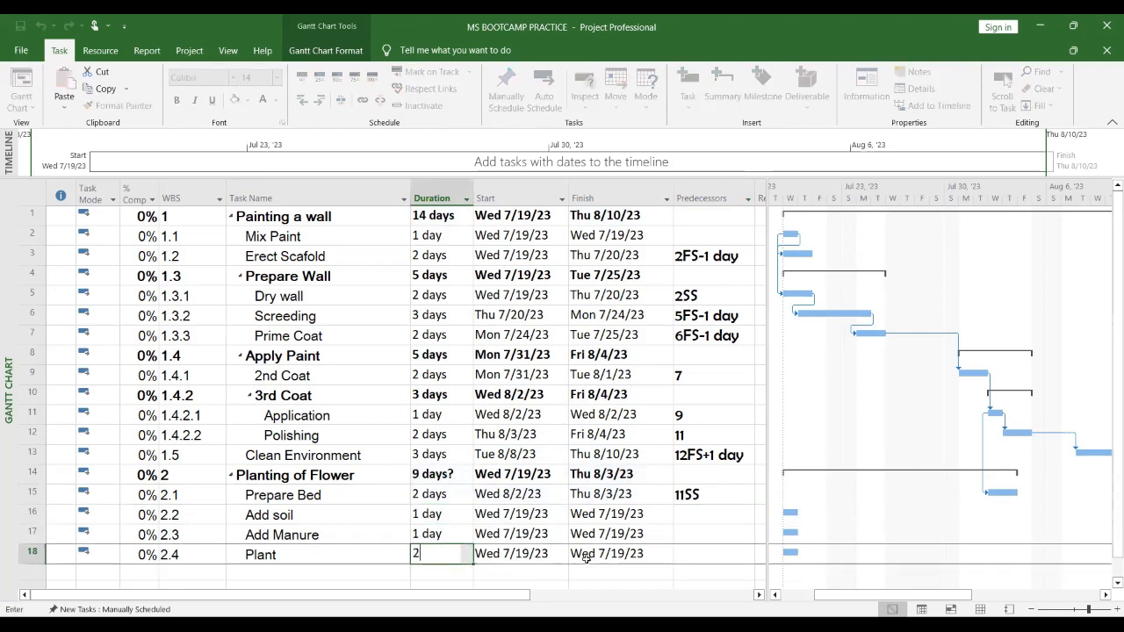
# Step: Link Add soil to 15FS, Add Manure to 16FS, and Plant to 17FS as finish-to-start predecessors
pyautogui.click(694, 516)
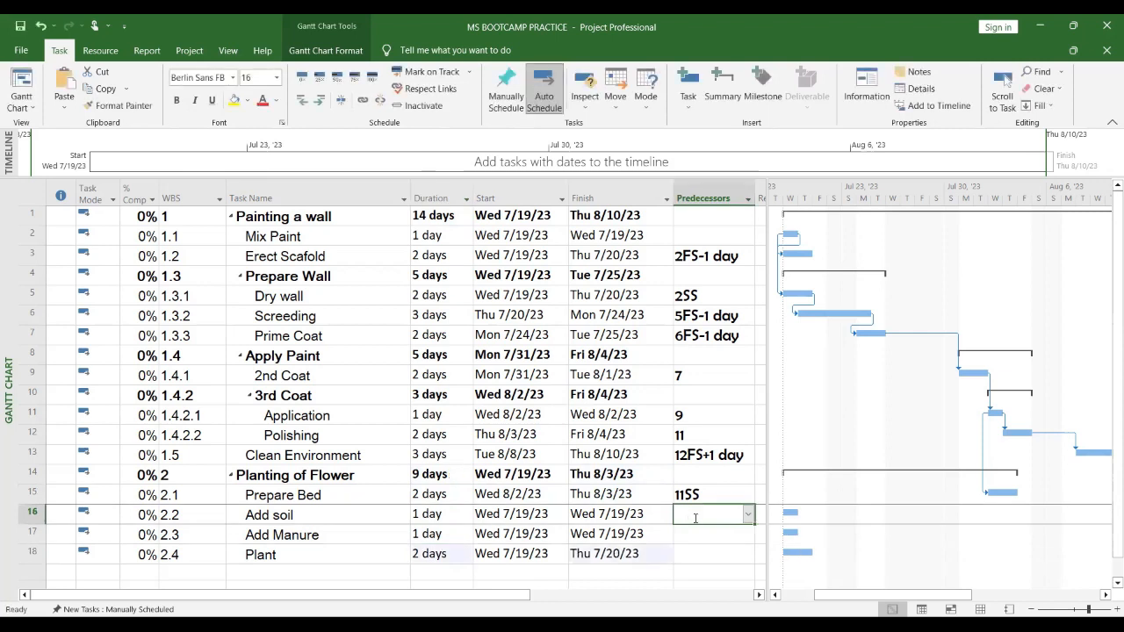
pyautogui.write('15fs')
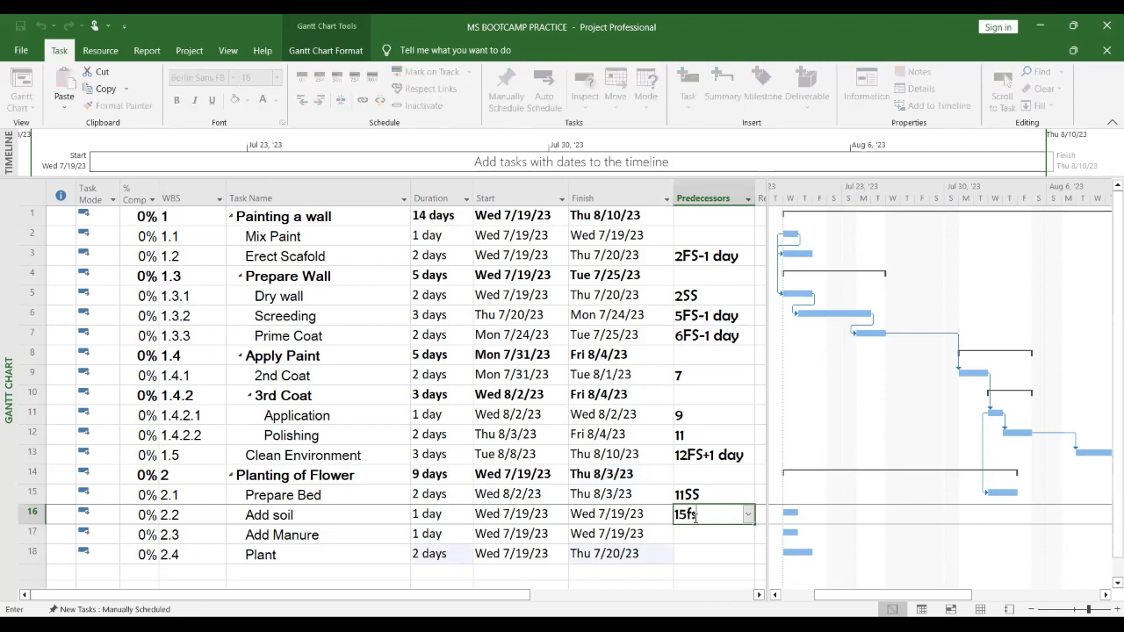
pyautogui.press('Return')
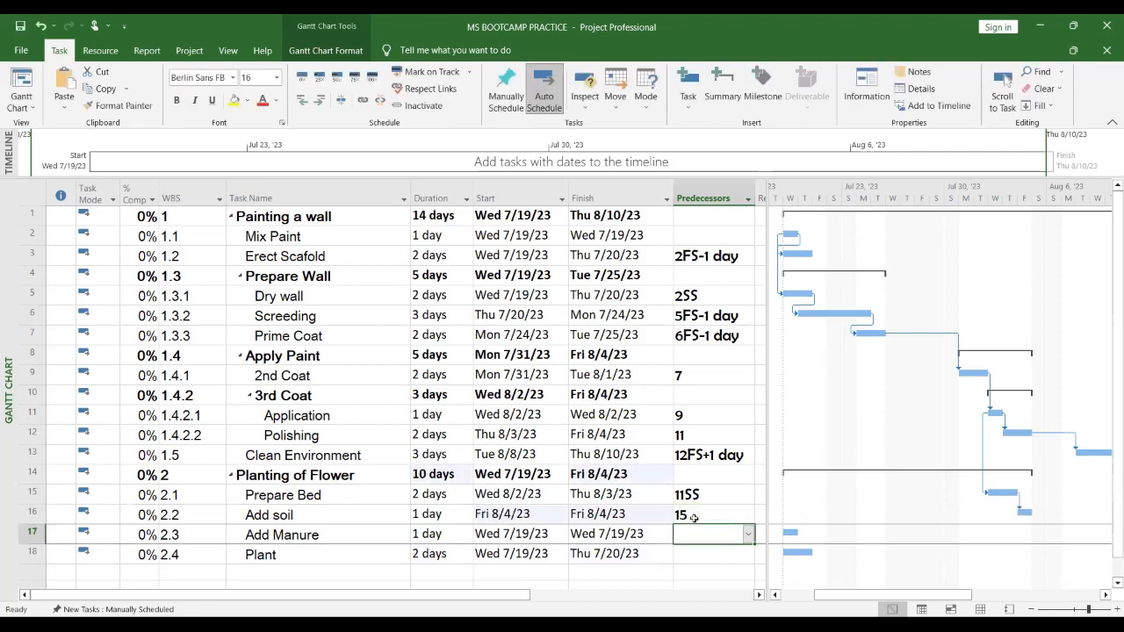
pyautogui.write('16fs')
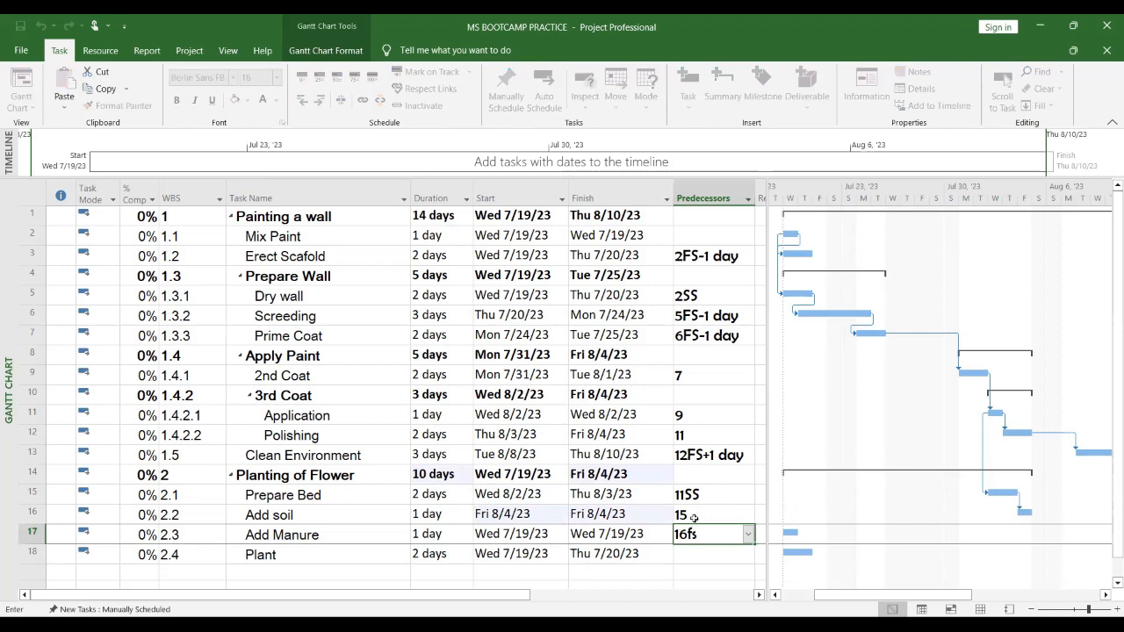
pyautogui.press('Return')
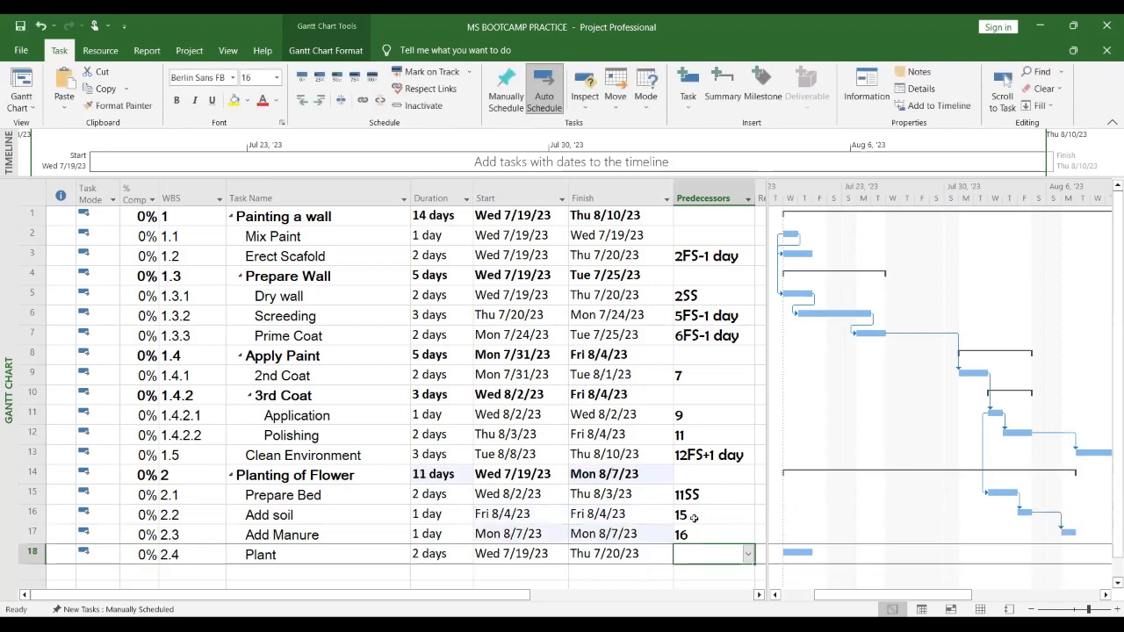
pyautogui.write('17fs')
pyautogui.press('Return')
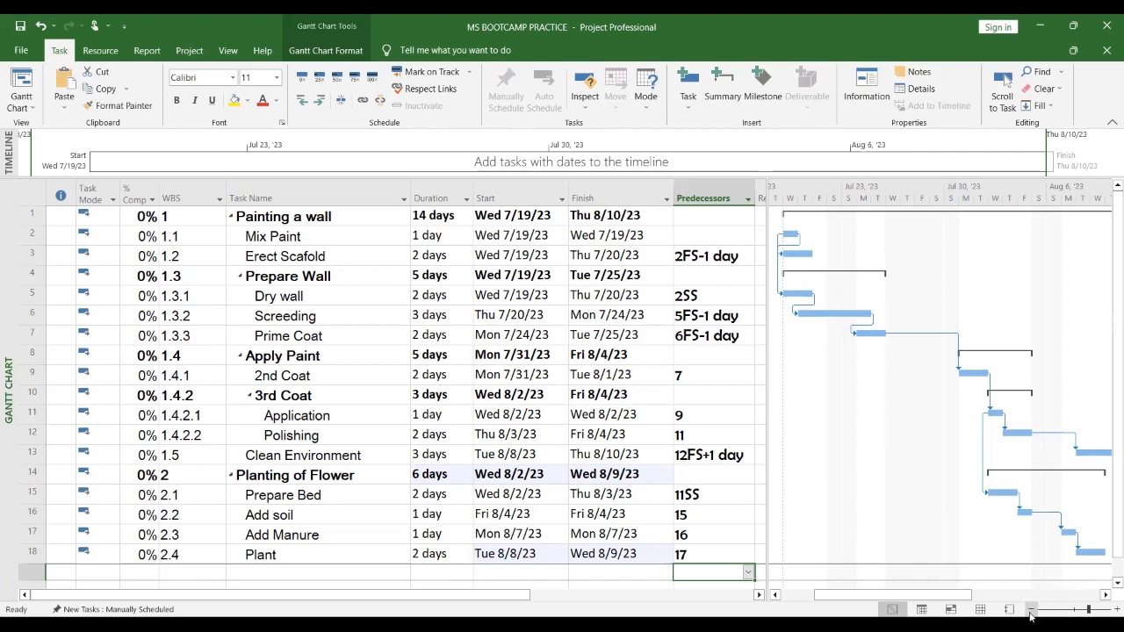
# Step: Zoom and scroll the Gantt chart timescale to inspect all the task bars and links
pyautogui.click(1031, 617)
pyautogui.scroll(-1, 975, 490)
pyautogui.scroll(-4, 975, 490)
pyautogui.scroll(5, 975, 490)
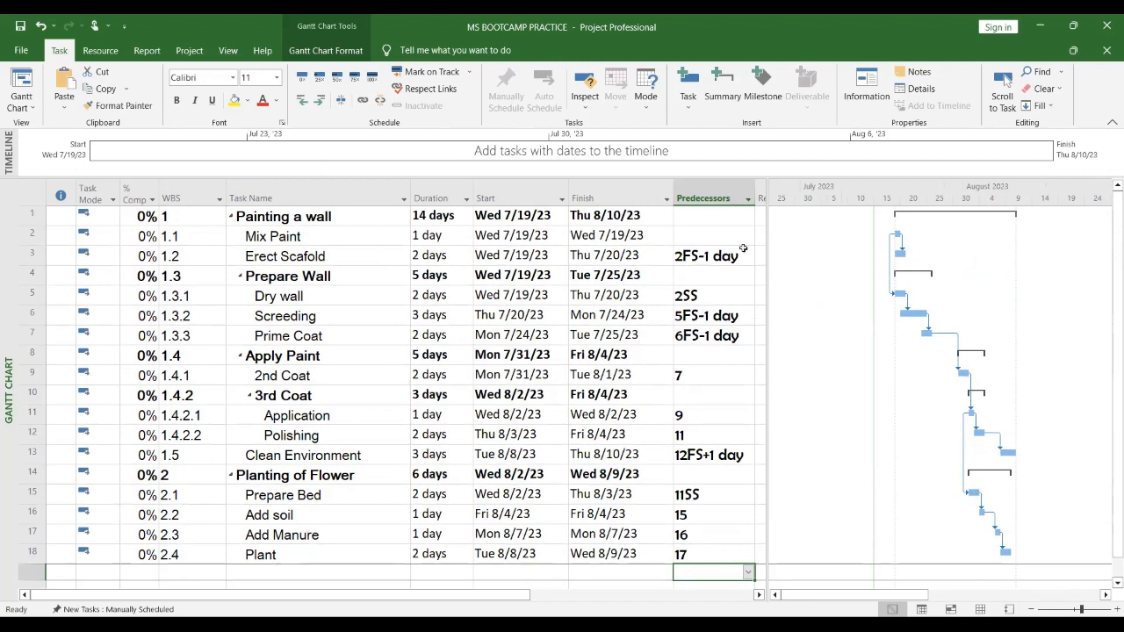
pyautogui.moveTo(768, 254); pyautogui.dragTo(820, 270)
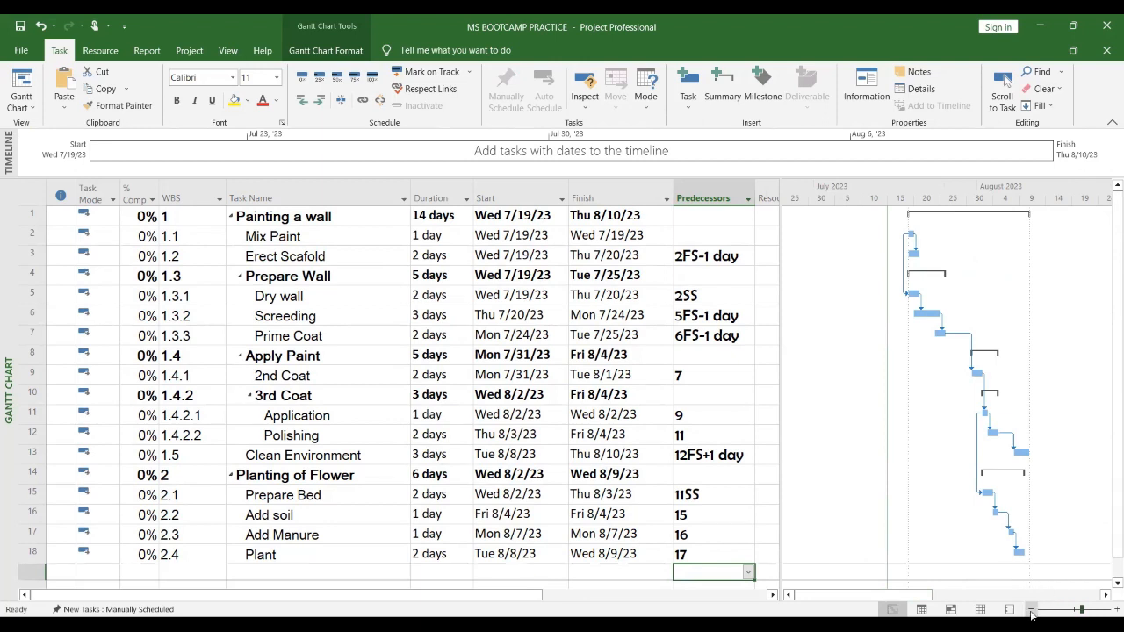
pyautogui.click(1115, 610)
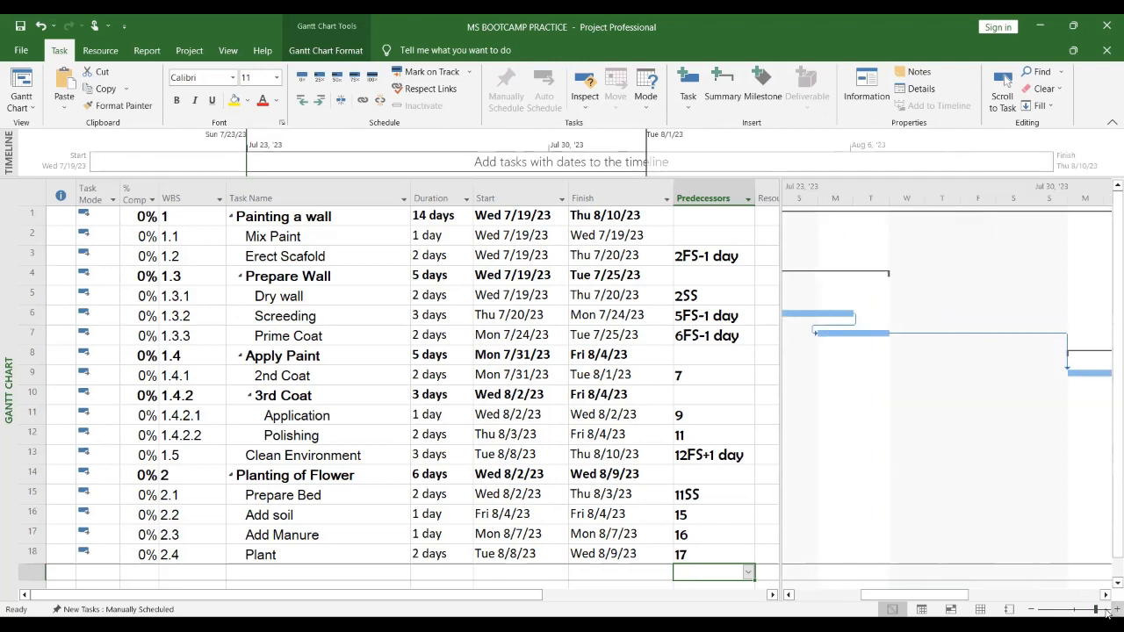
pyautogui.moveTo(927, 598); pyautogui.dragTo(825, 595)
pyautogui.click(1032, 611)
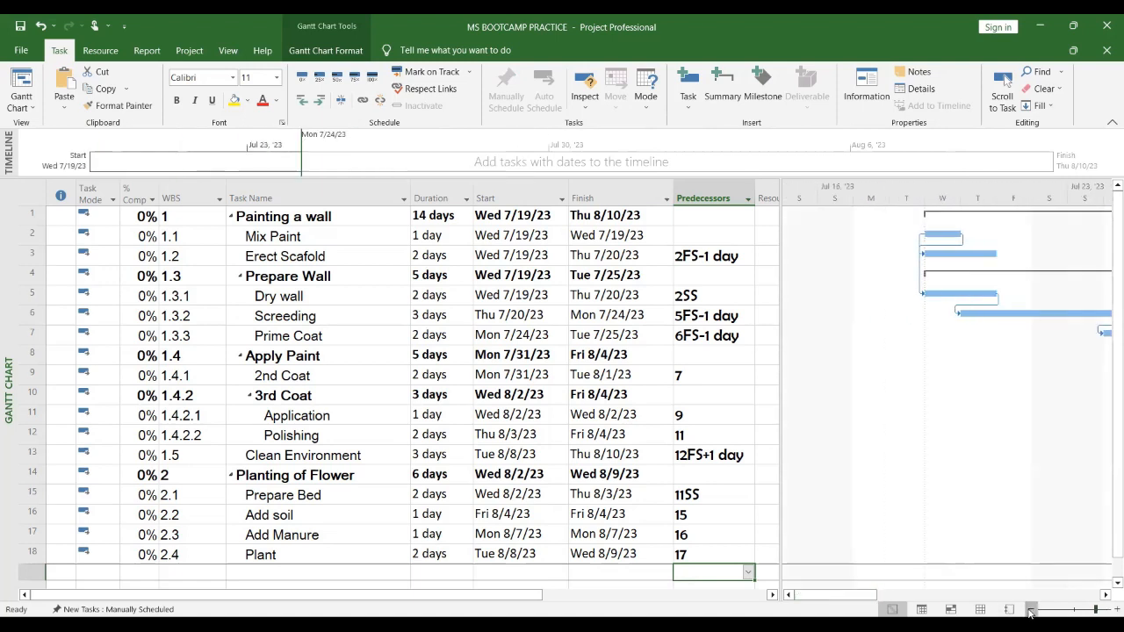
pyautogui.click(1032, 611)
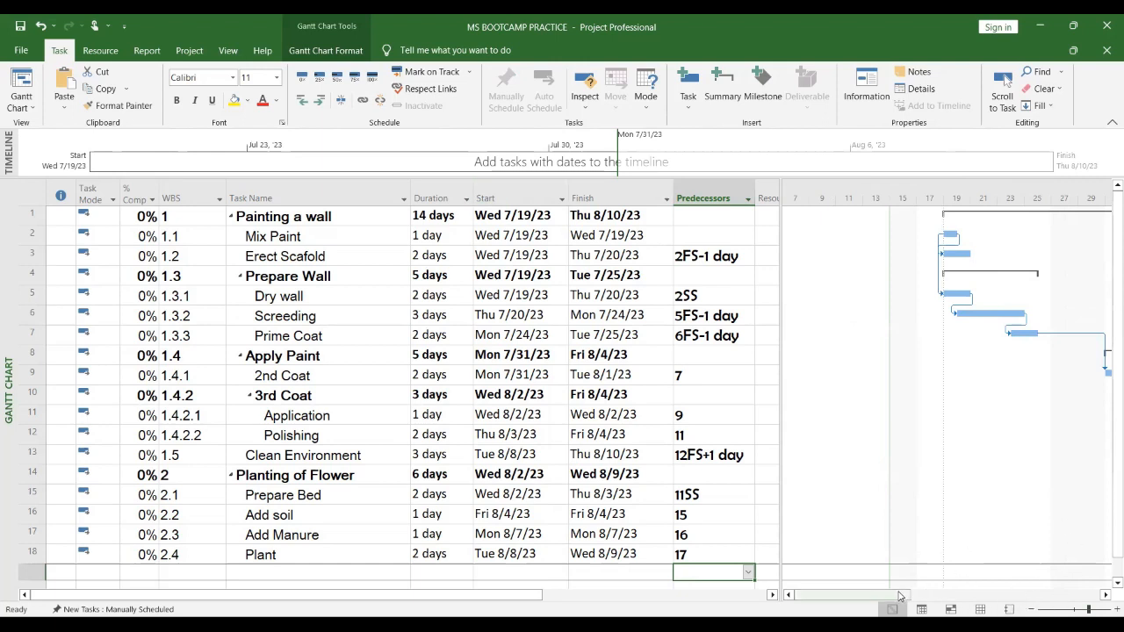
pyautogui.click(928, 594)
pyautogui.click(920, 595)
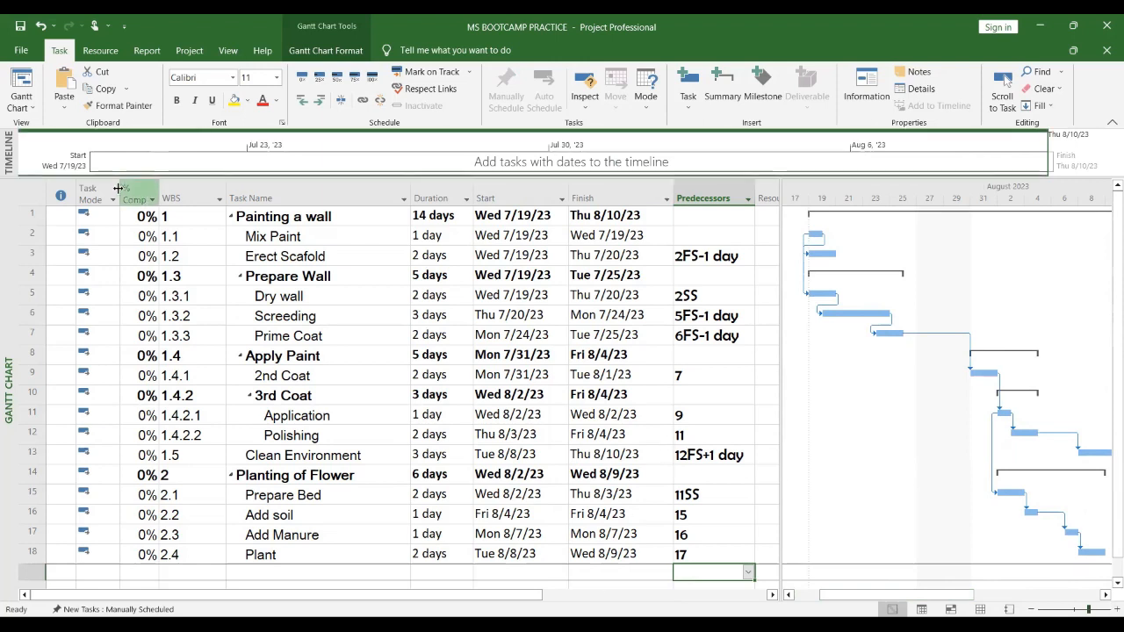
# Step: Narrow the % Complete, Task Name, Duration, Start, Finish and Predecessors columns to fit their contents
pyautogui.moveTo(120, 188); pyautogui.dragTo(110, 188)
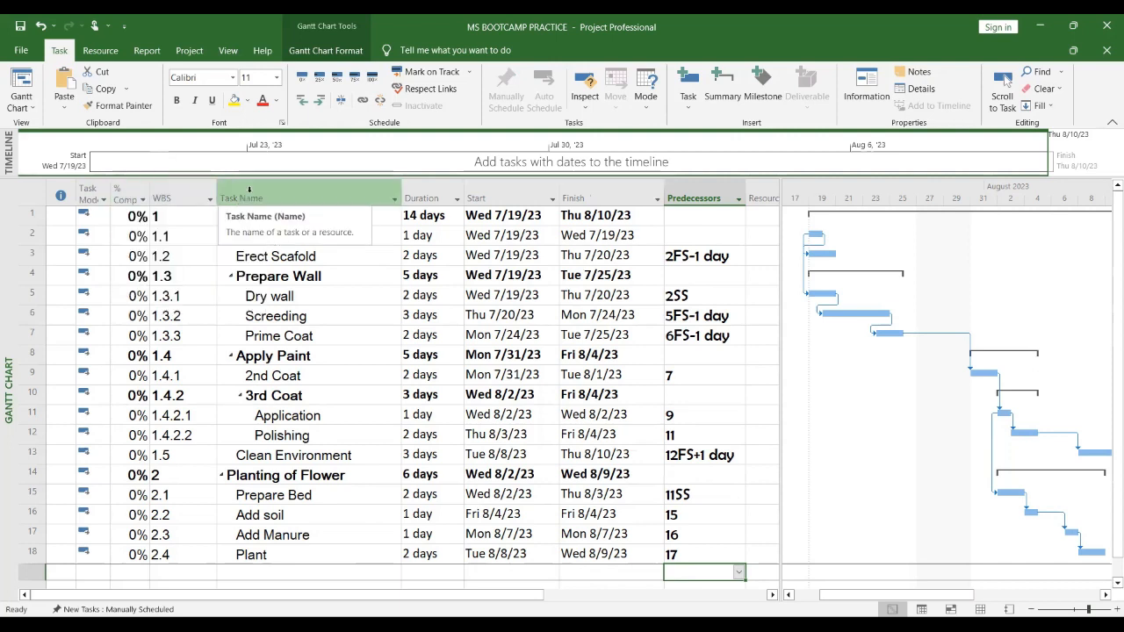
pyautogui.moveTo(219, 190); pyautogui.dragTo(205, 189)
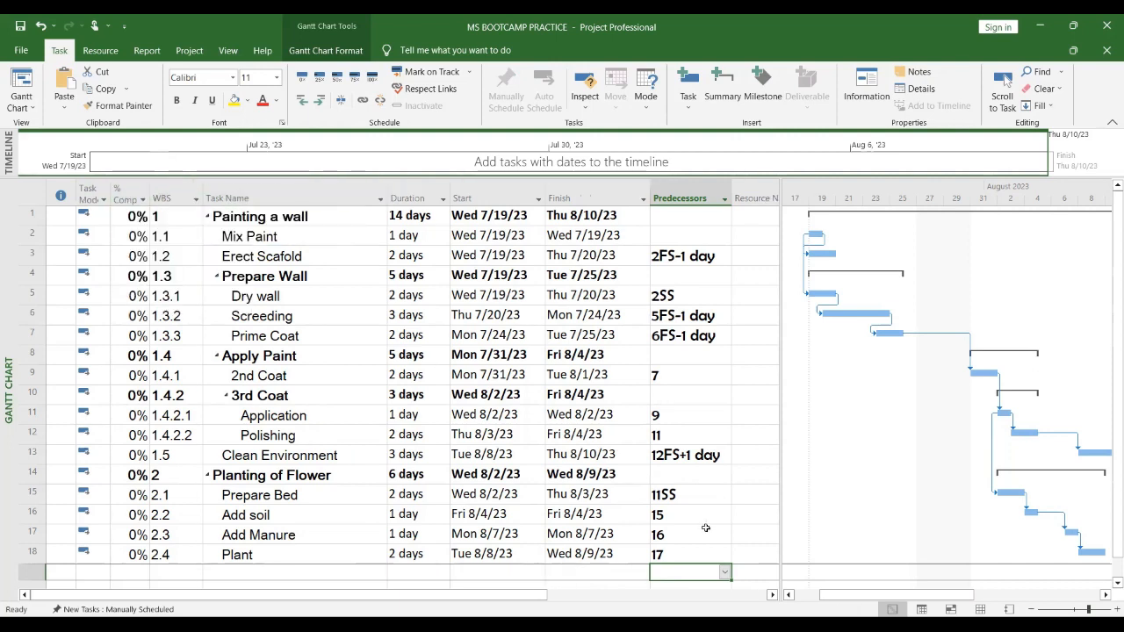
pyautogui.moveTo(379, 193)
pyautogui.mouseDown()
pyautogui.moveTo(356, 193)
pyautogui.moveTo(399, 190)
pyautogui.mouseUp()
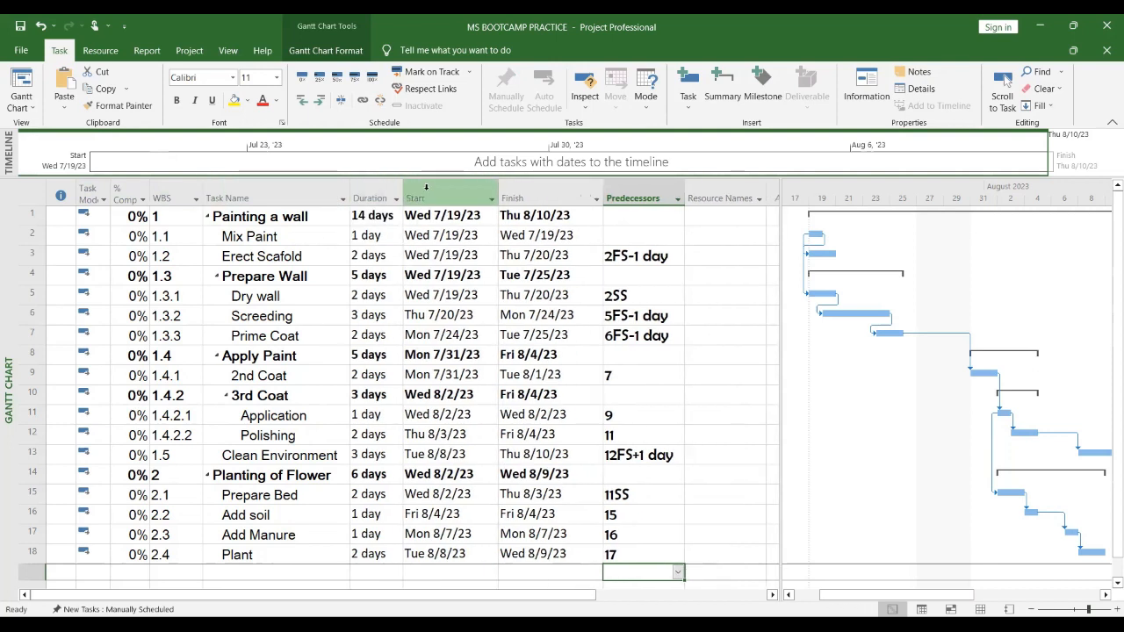
pyautogui.moveTo(498, 190); pyautogui.dragTo(480, 190)
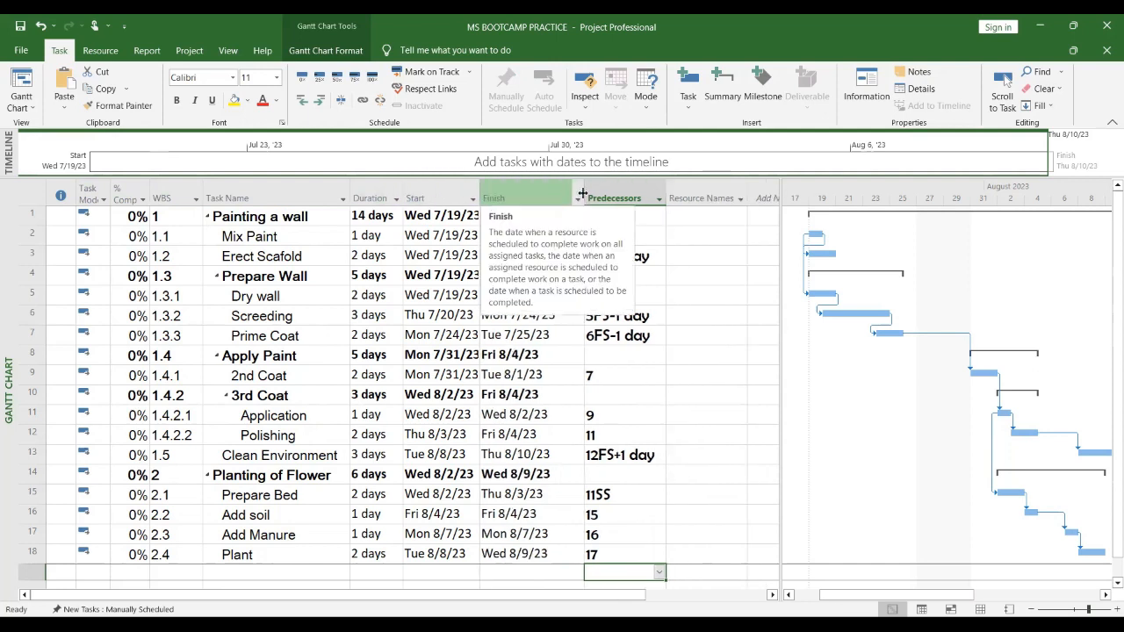
pyautogui.moveTo(582, 193); pyautogui.dragTo(570, 192)
pyautogui.moveTo(652, 189); pyautogui.dragTo(646, 189)
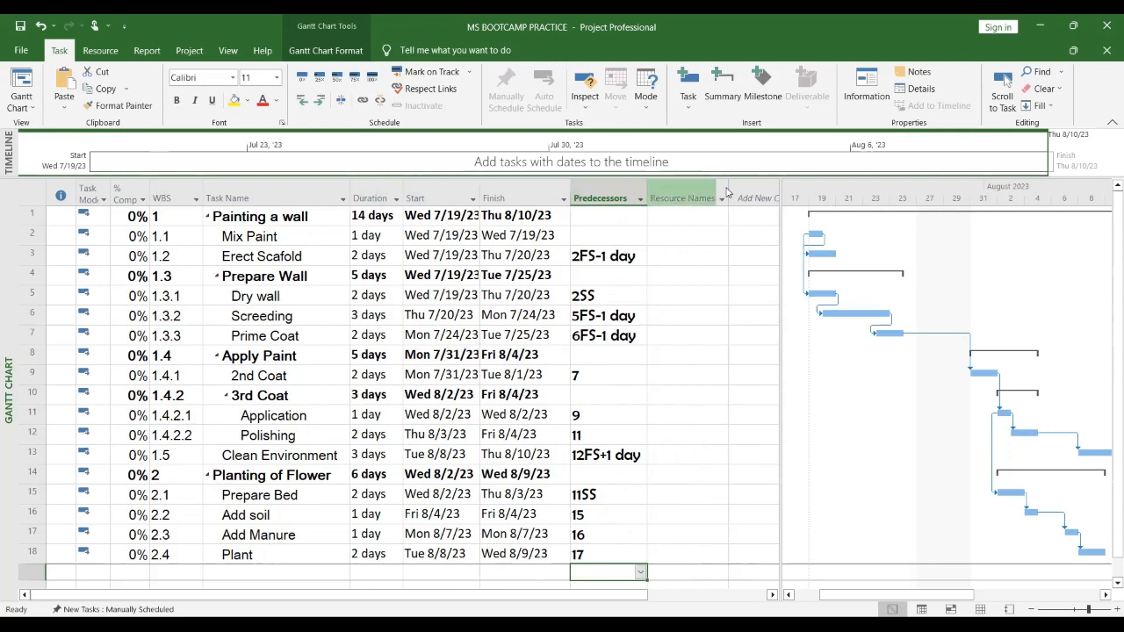
pyautogui.click(722, 197)
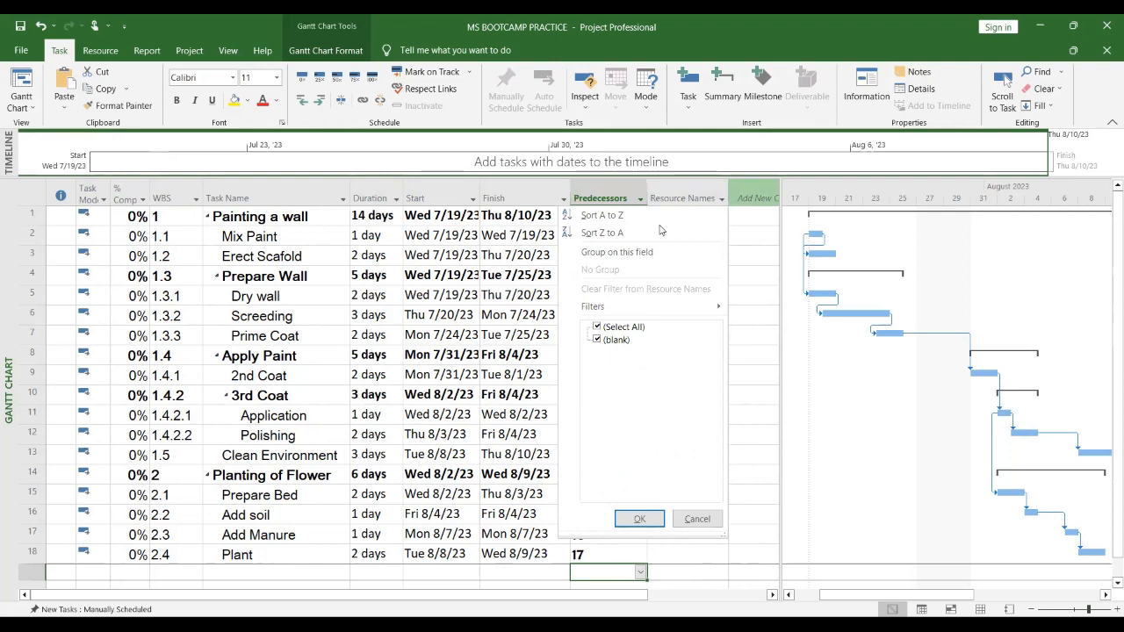
pyautogui.moveTo(659, 226); pyautogui.dragTo(659, 225)
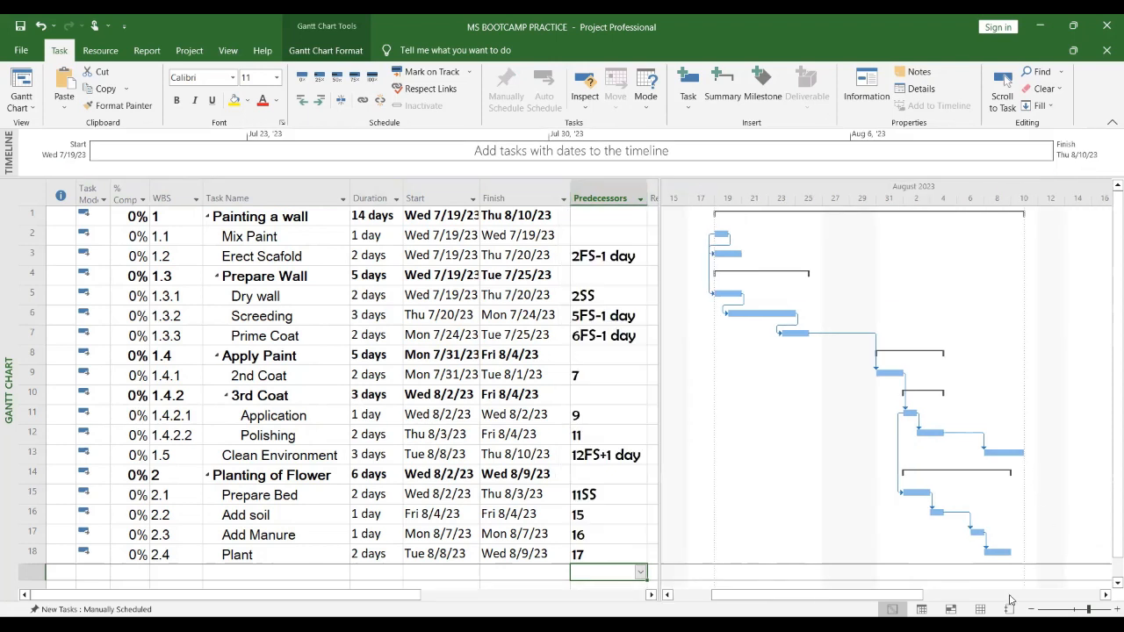
# Step: Zoom the Gantt timescale in and out to review the whole schedule across July and August 2023
pyautogui.click(1116, 611)
pyautogui.click(1033, 612)
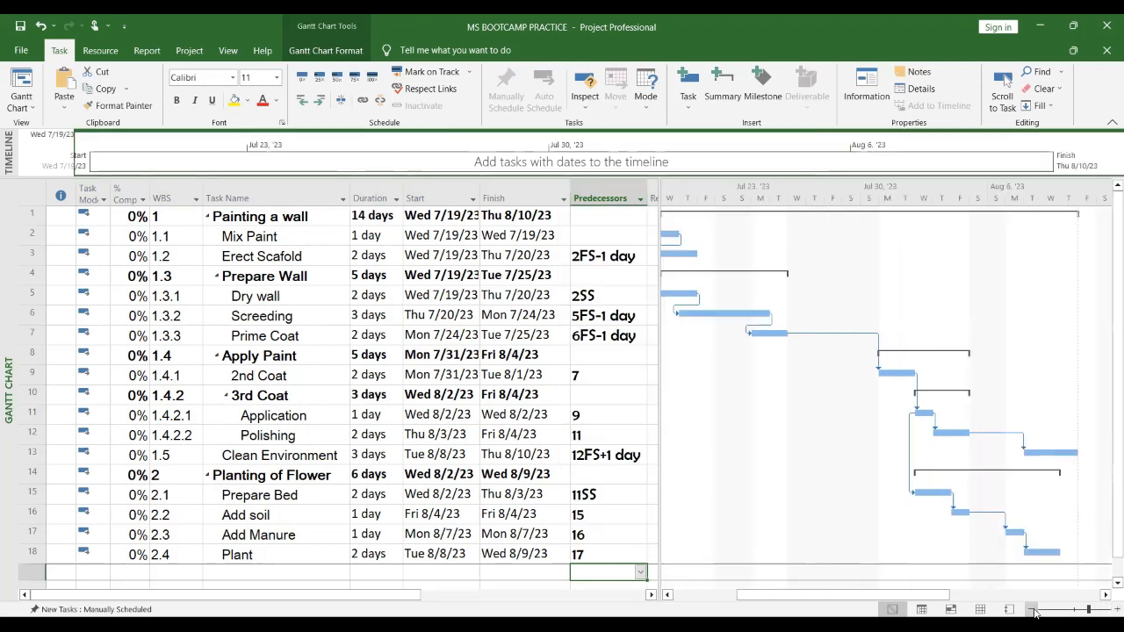
pyautogui.click(1034, 612)
pyautogui.click(1033, 612)
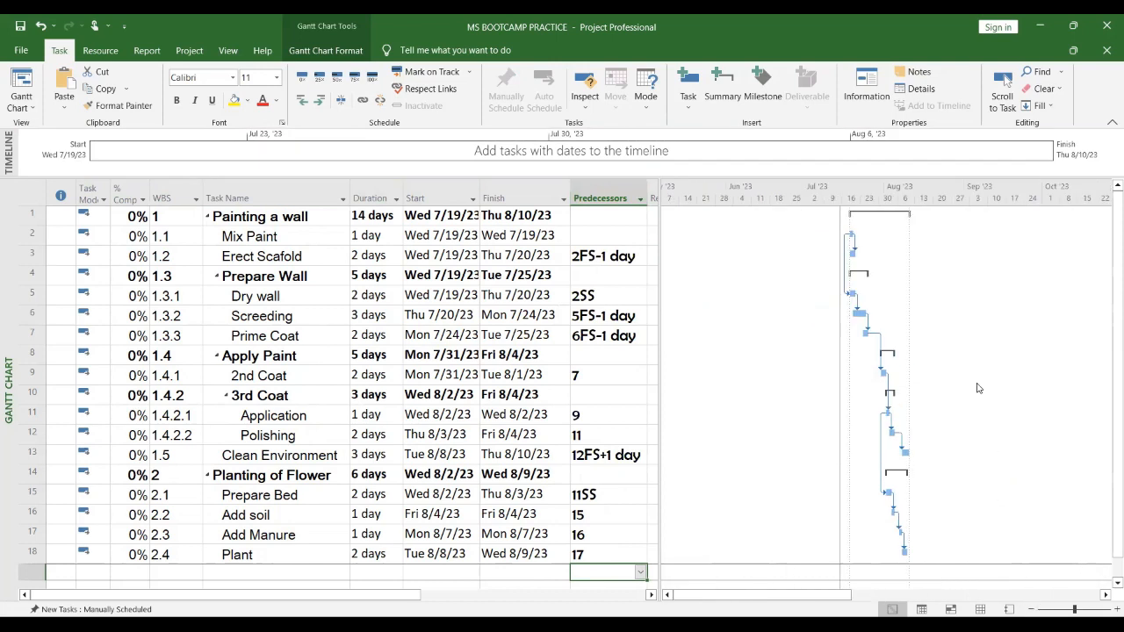
pyautogui.scroll(-2, 984, 430)
pyautogui.scroll(2, 954, 363)
pyautogui.click(1116, 609)
pyautogui.click(1115, 609)
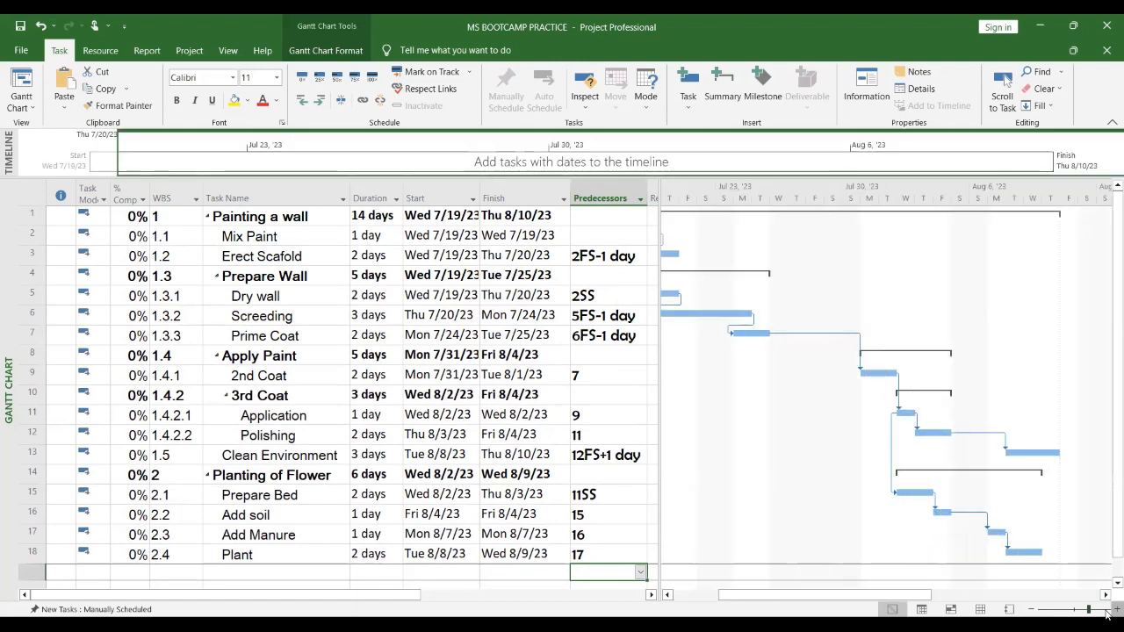
pyautogui.click(1034, 610)
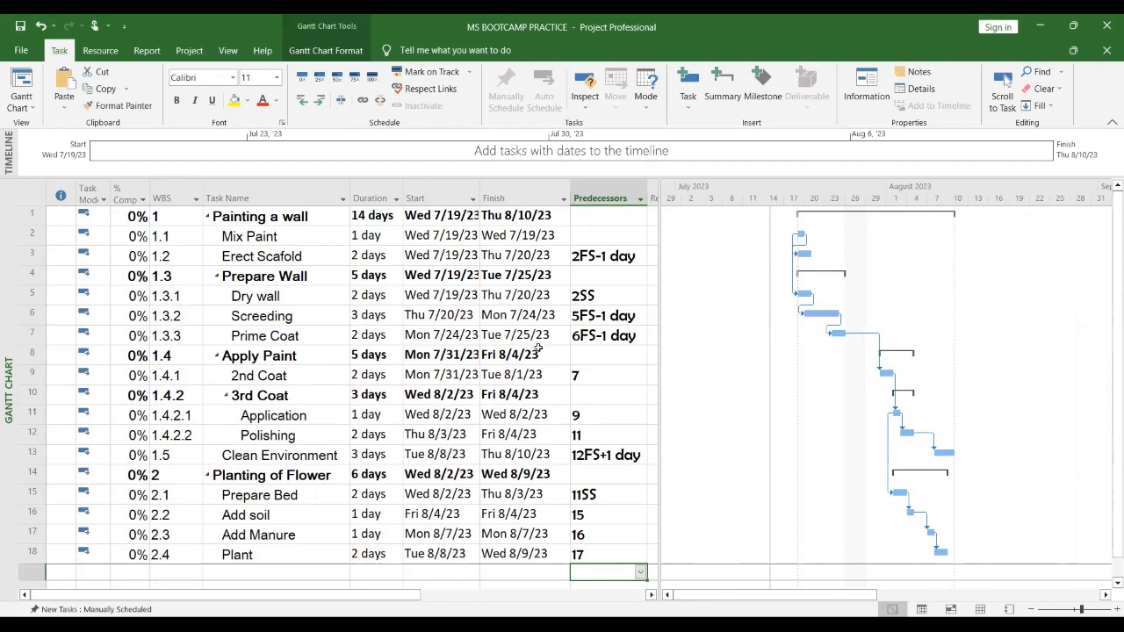
pyautogui.scroll(-4, 538, 346)
pyautogui.scroll(4, 537, 346)
pyautogui.press('Escape')
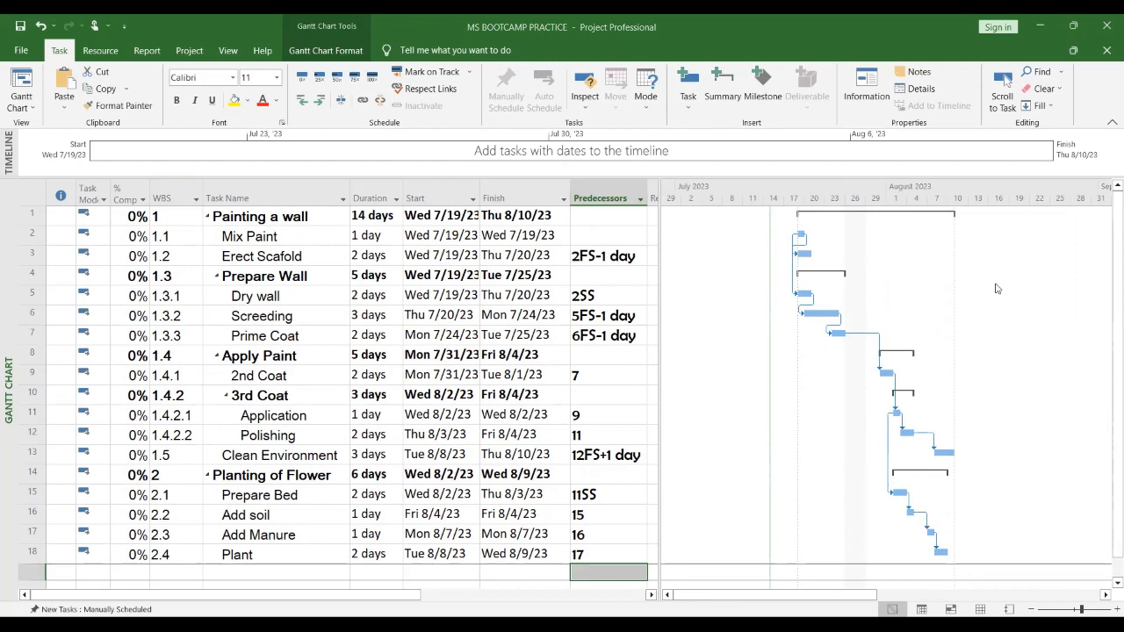
# Step: Open Project Information to review the project start date and scheduling settings, then close it
pyautogui.click(857, 521)
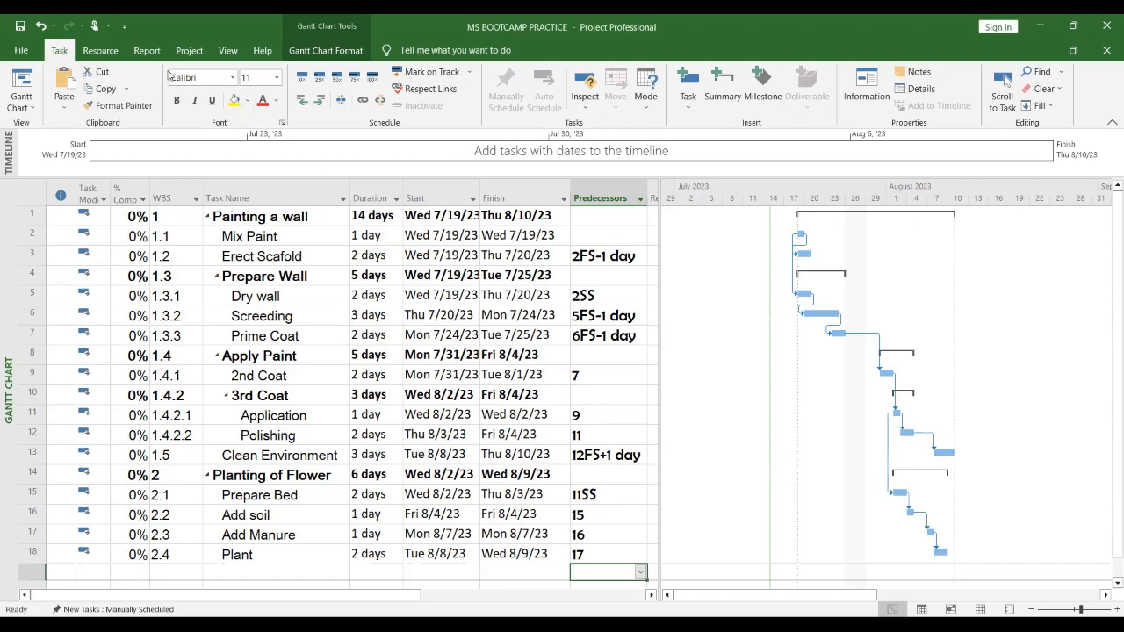
pyautogui.click(189, 51)
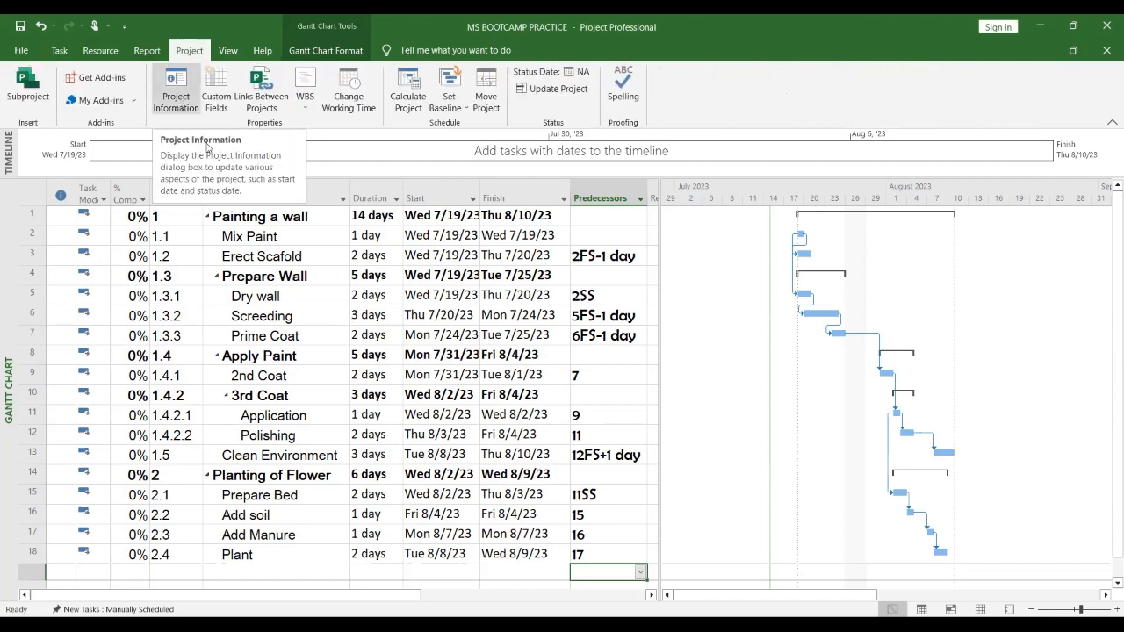
pyautogui.click(177, 99)
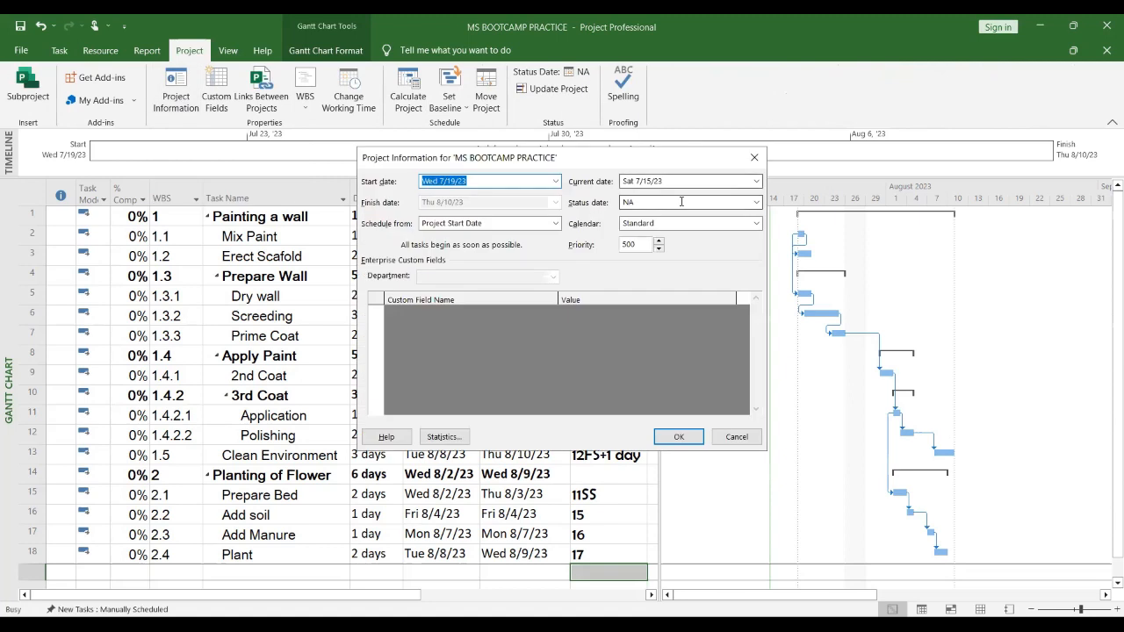
pyautogui.click(753, 161)
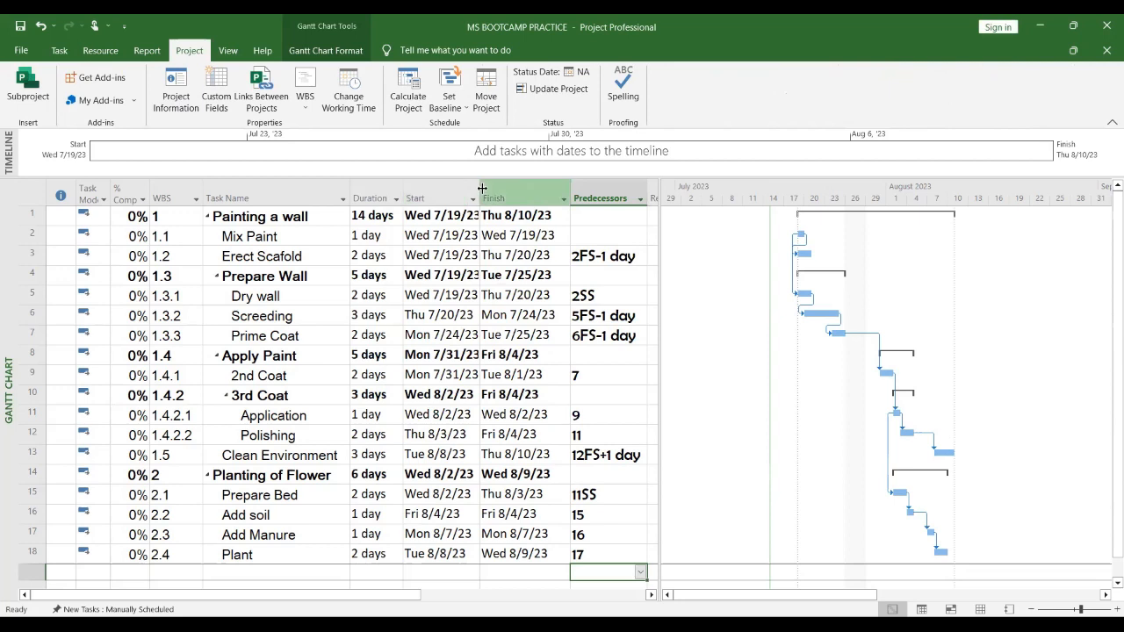
pyautogui.click(178, 101)
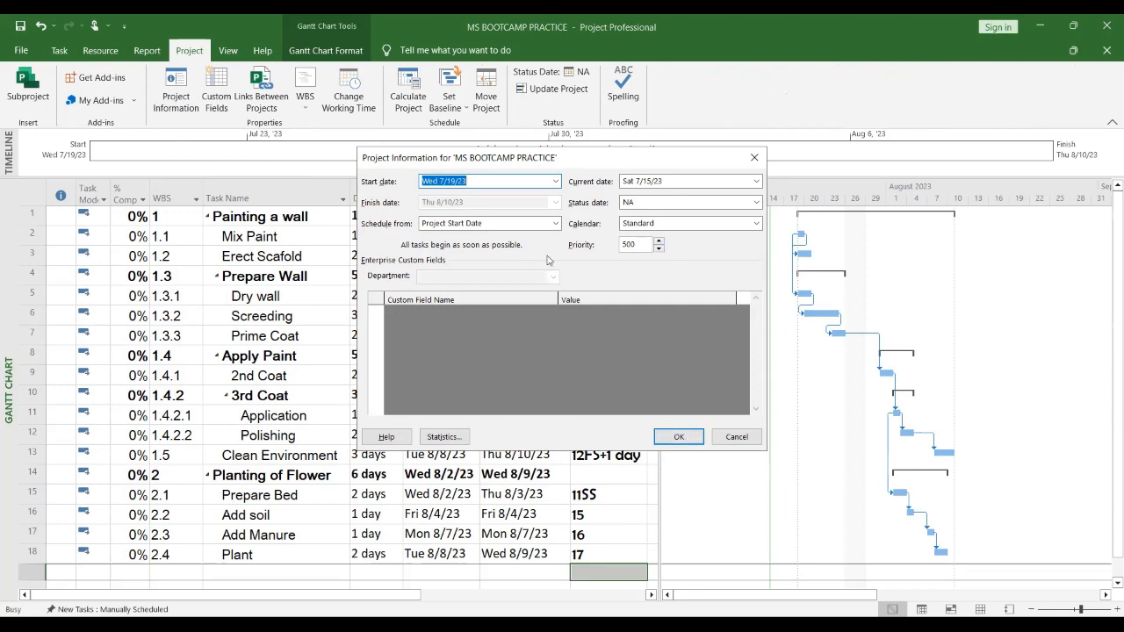
pyautogui.click(494, 227)
pyautogui.scroll(1, 498, 221)
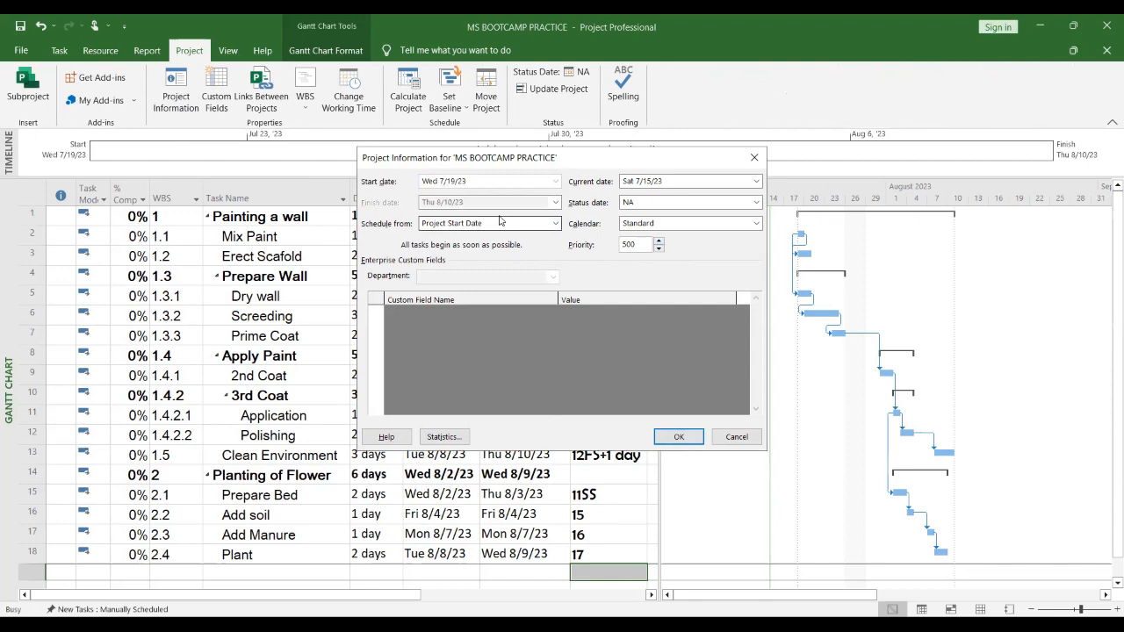
pyautogui.click(679, 437)
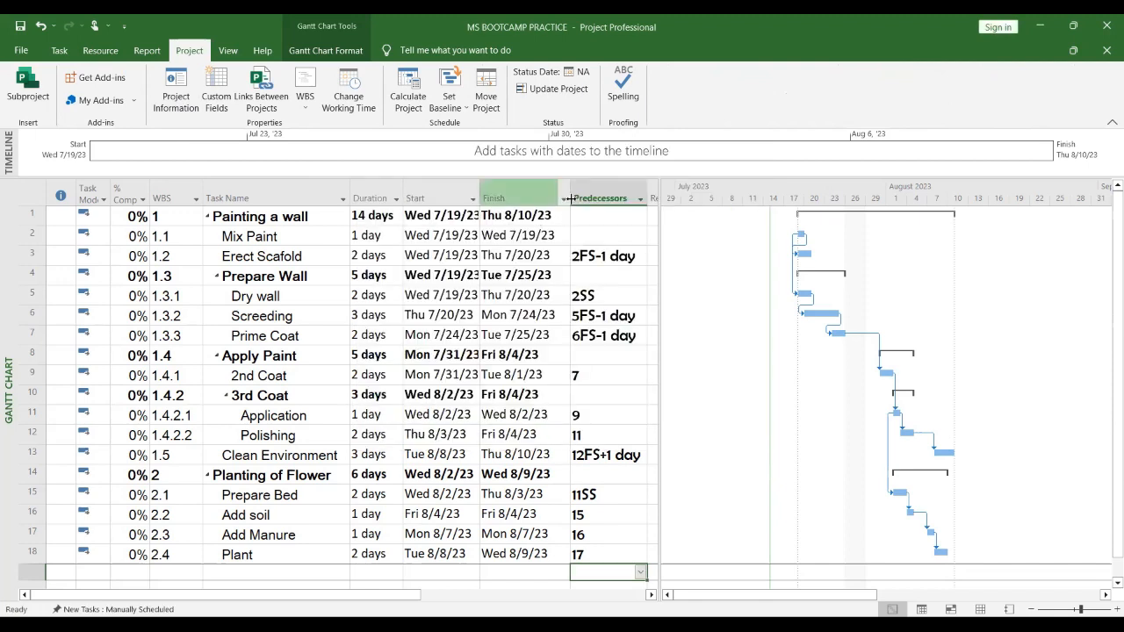
# Step: Widen the Finish column so its dates display fully
pyautogui.moveTo(575, 198); pyautogui.dragTo(584, 198)
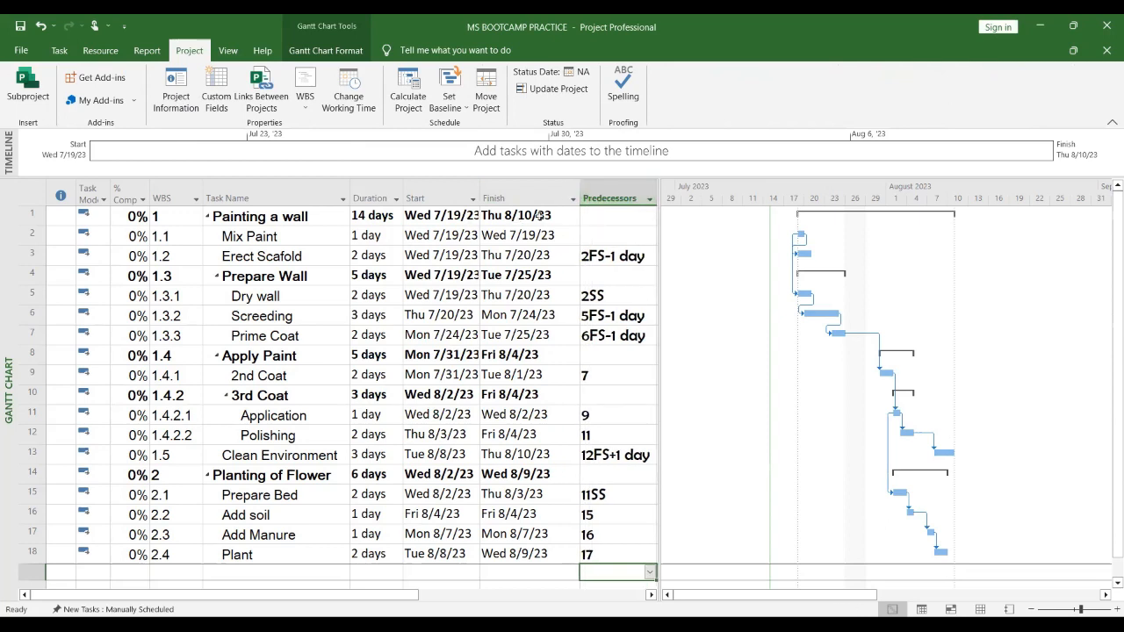
pyautogui.click(540, 215)
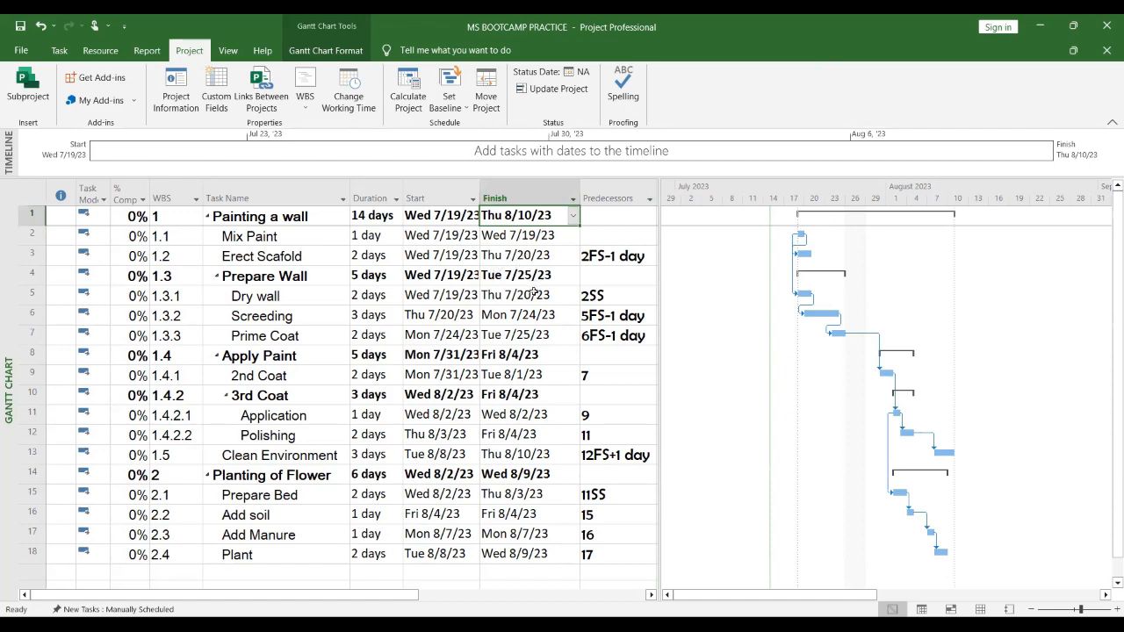
pyautogui.click(529, 455)
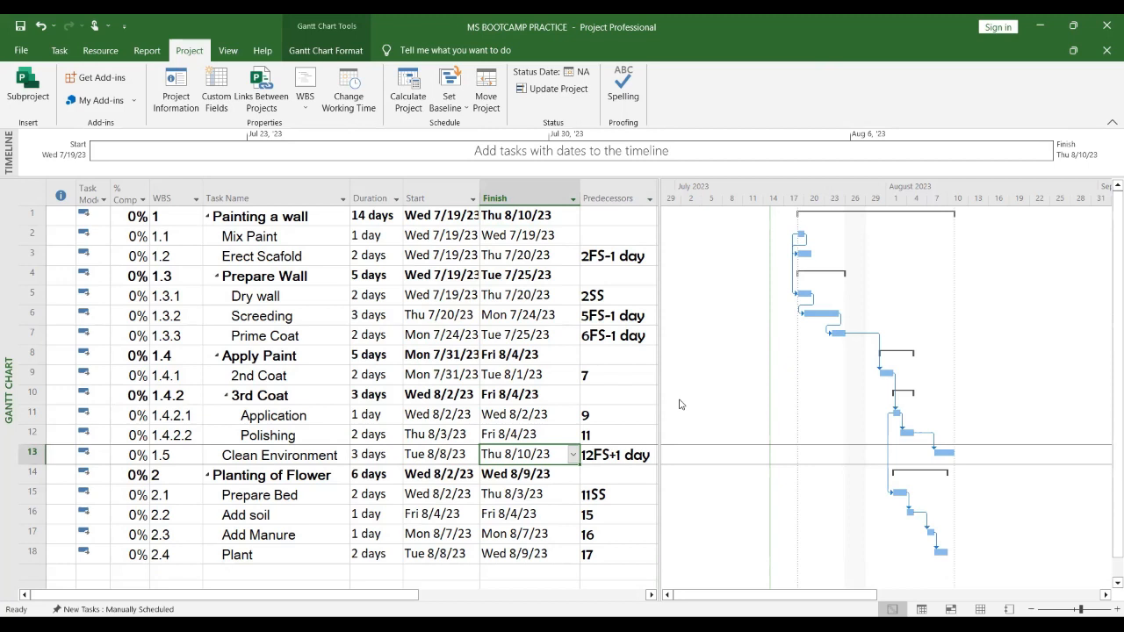
pyautogui.click(30, 455)
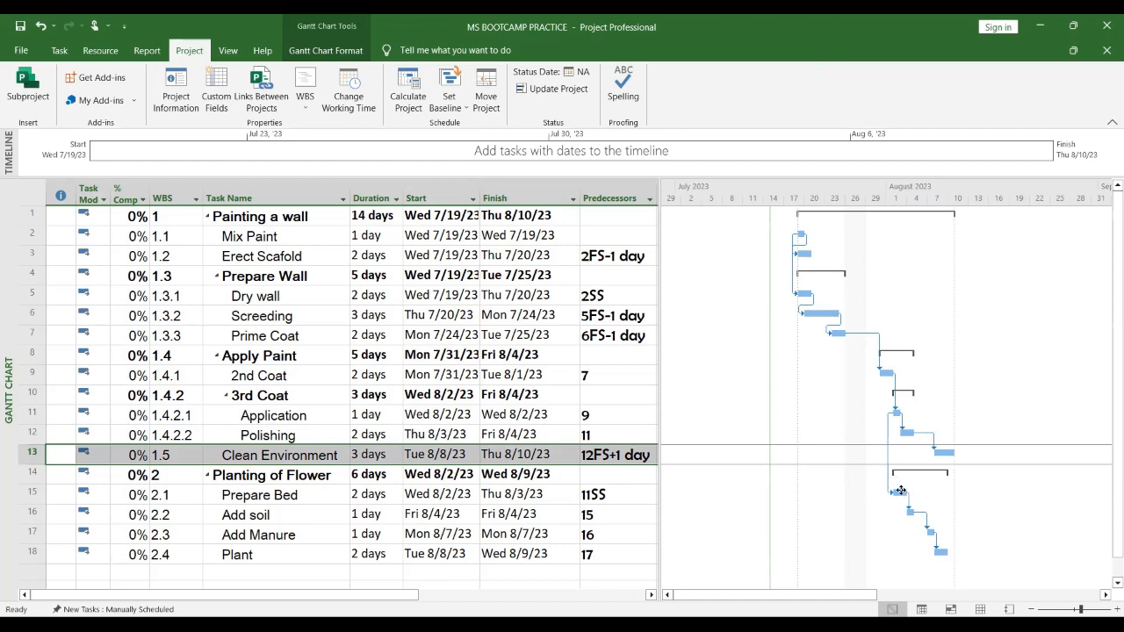
pyautogui.scroll(-4, 917, 446)
pyautogui.scroll(4, 921, 448)
pyautogui.click(59, 53)
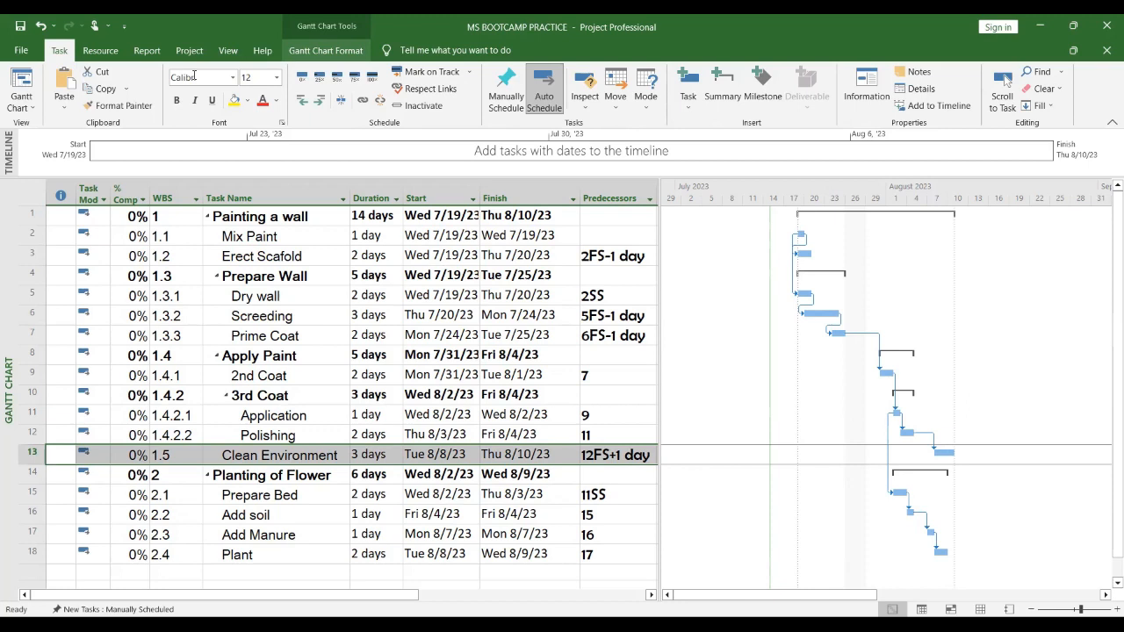
pyautogui.click(22, 104)
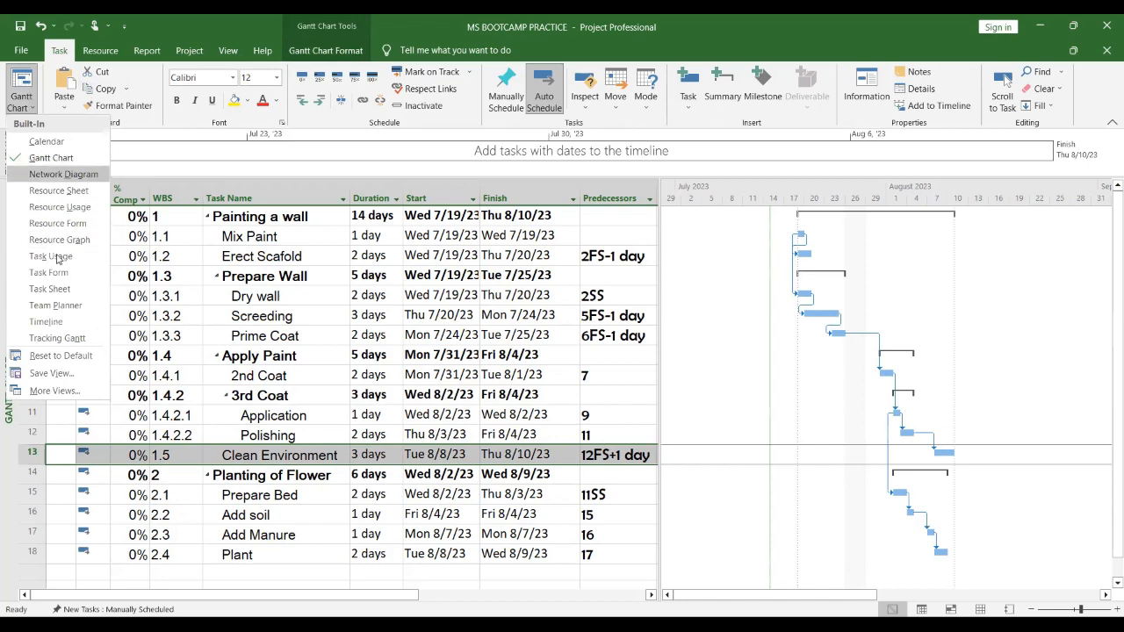
pyautogui.click(66, 166)
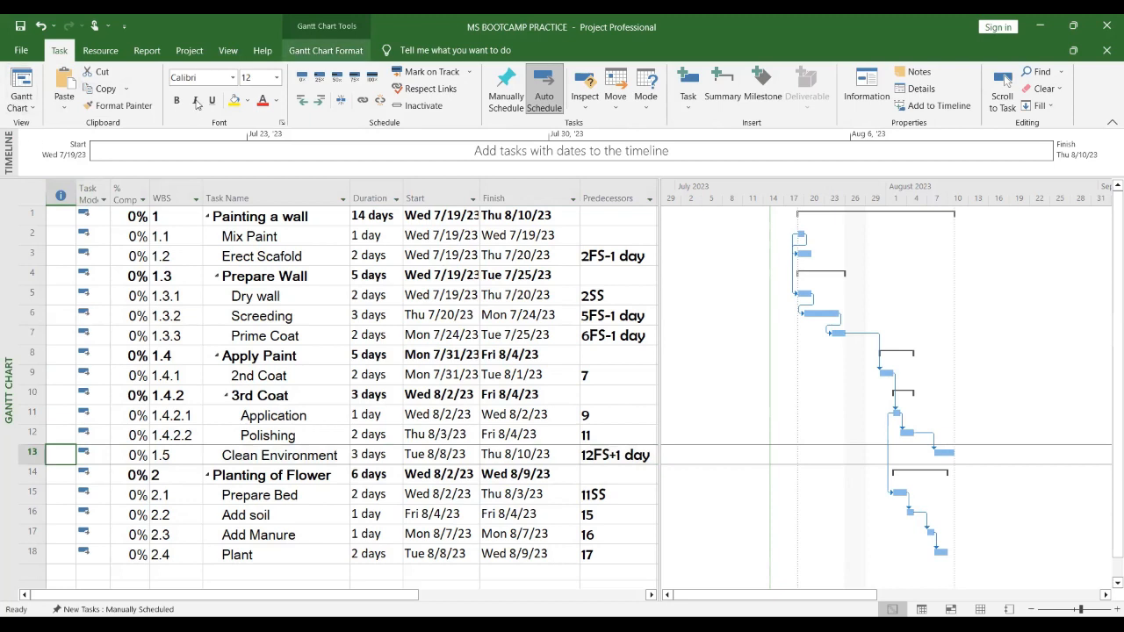
# Step: Turn the Critical Tasks bar highlighting on and off repeatedly to show the critical path in the Gantt chart
pyautogui.click(326, 51)
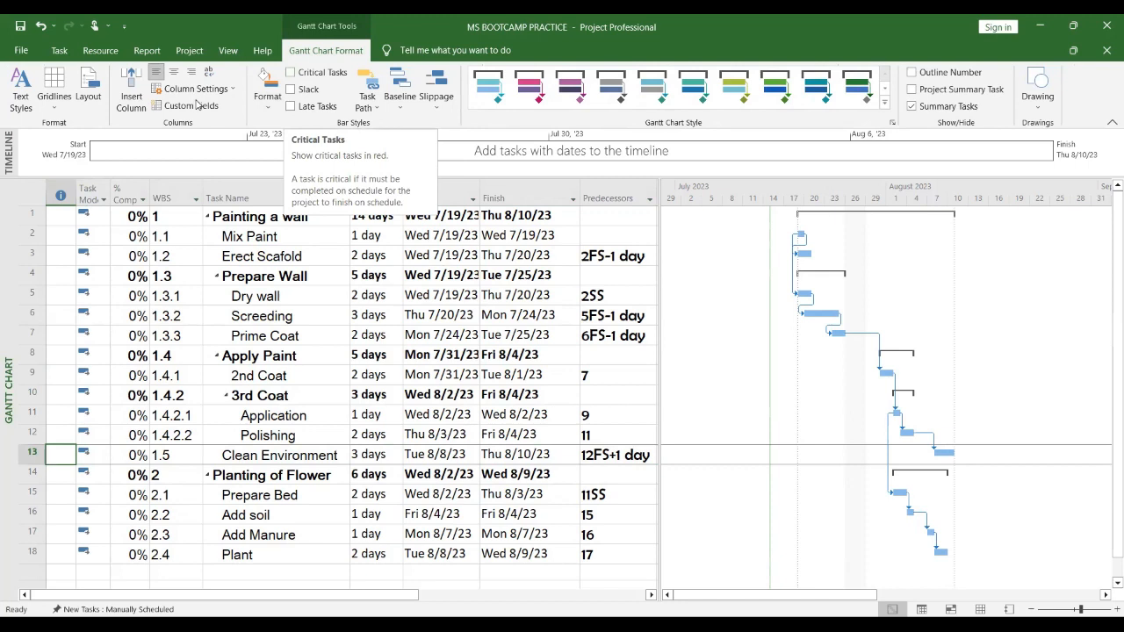
pyautogui.click(294, 73)
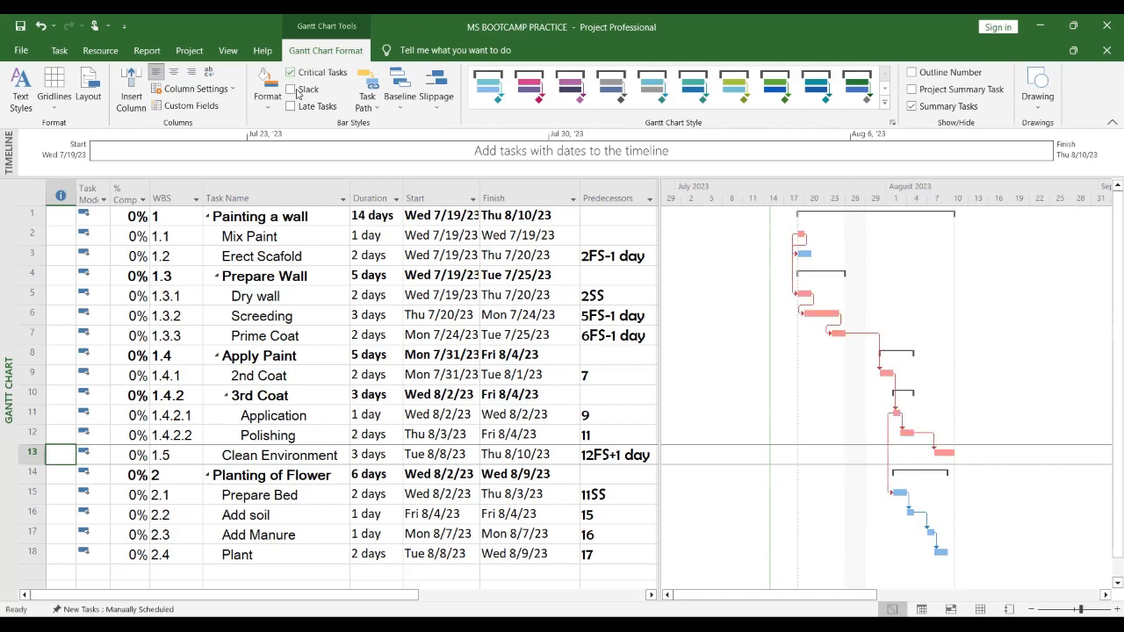
pyautogui.click(294, 74)
pyautogui.click(294, 73)
pyautogui.click(293, 74)
pyautogui.click(293, 75)
pyautogui.click(291, 73)
pyautogui.click(291, 73)
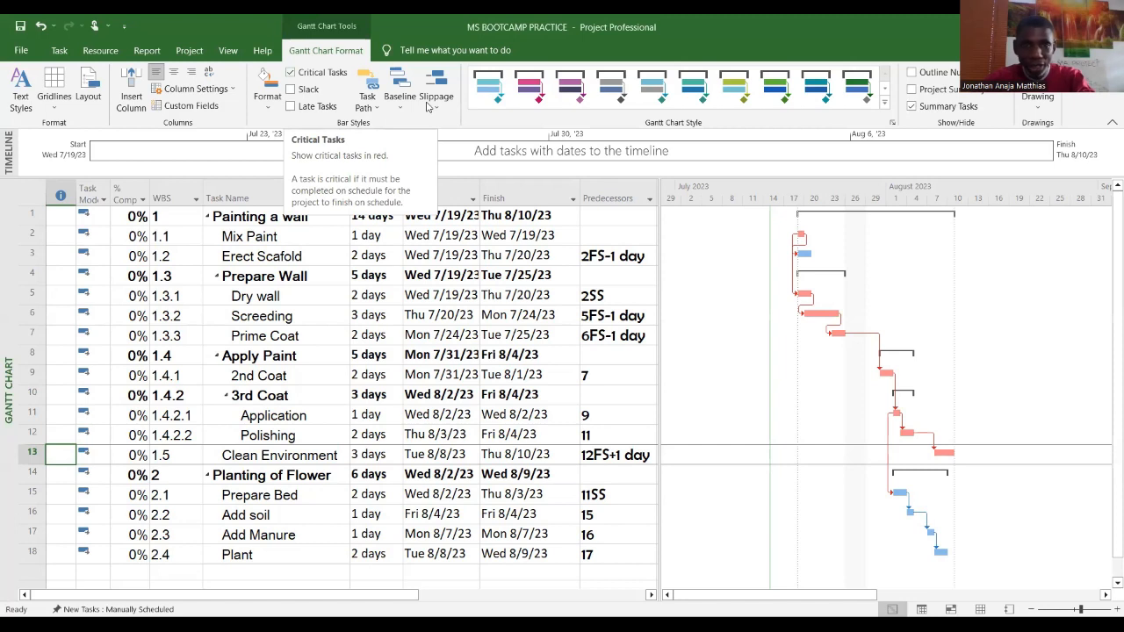
pyautogui.click(291, 72)
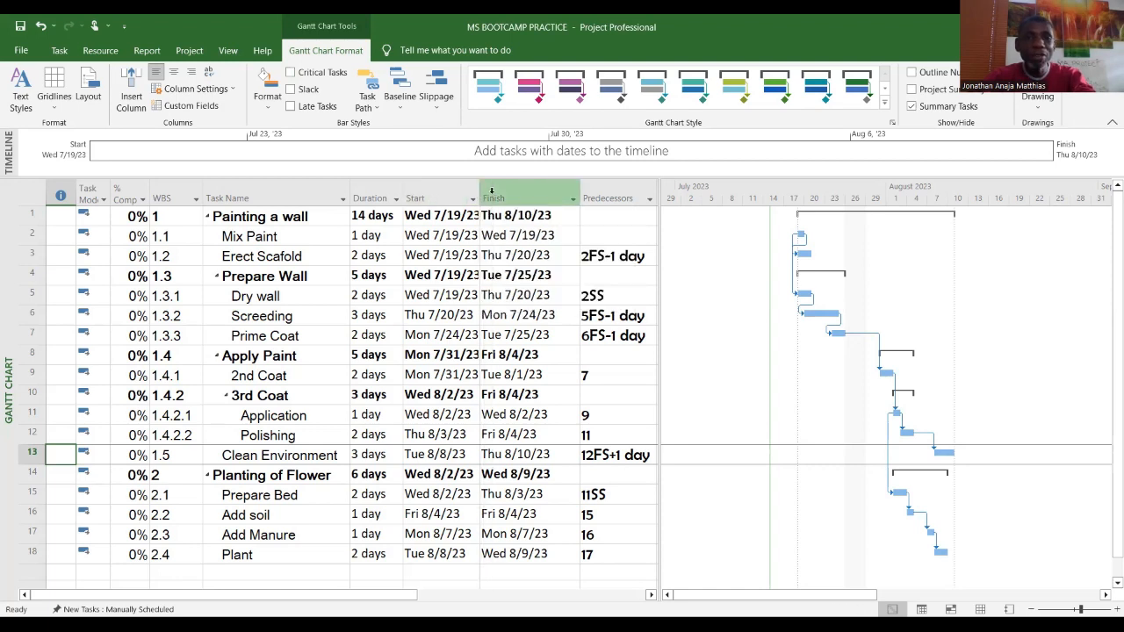
# Step: Widen the Start column, then toggle critical-task highlighting on and off again
pyautogui.moveTo(480, 193); pyautogui.dragTo(489, 193)
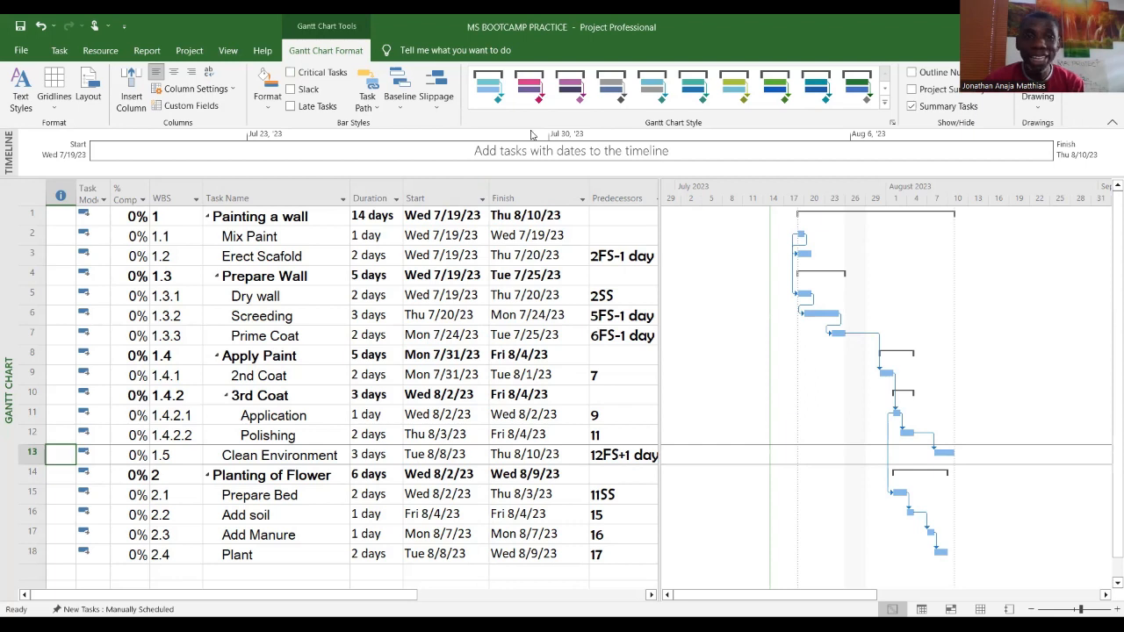
pyautogui.click(292, 73)
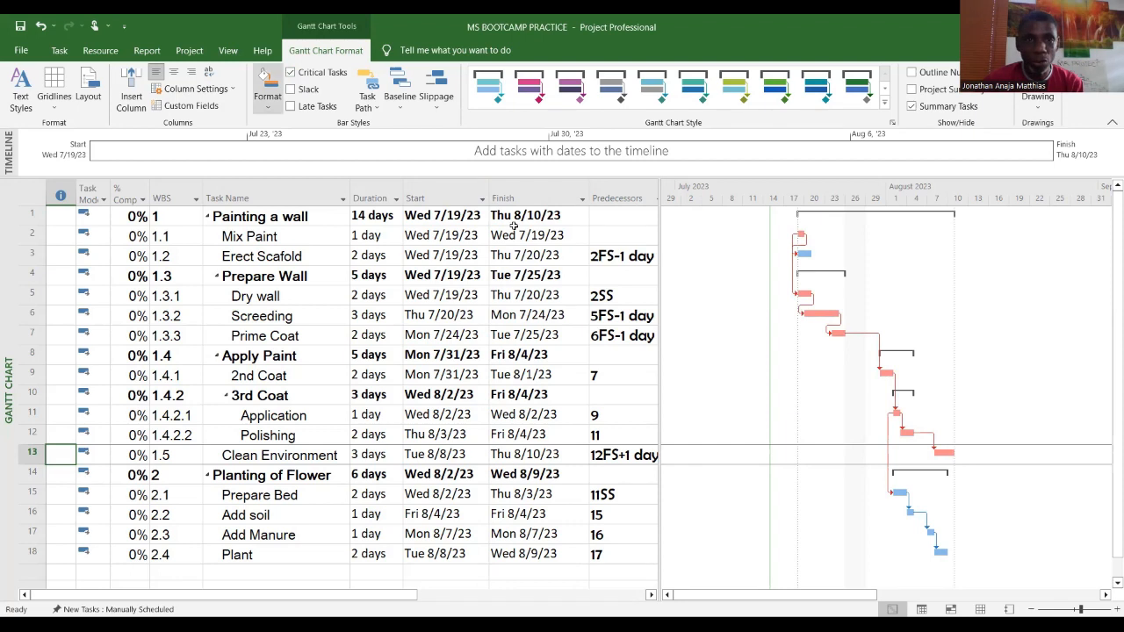
pyautogui.click(291, 73)
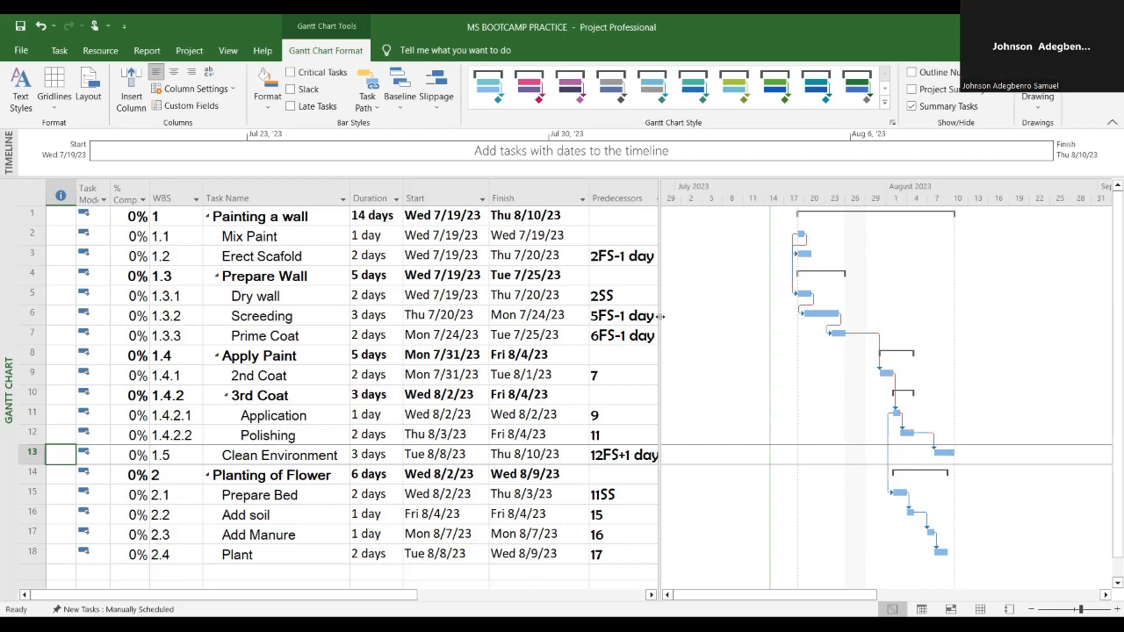
# Step: Move the table/chart divider right to reveal the Resource Names and Add New Column fields
pyautogui.moveTo(659, 315); pyautogui.dragTo(853, 326)
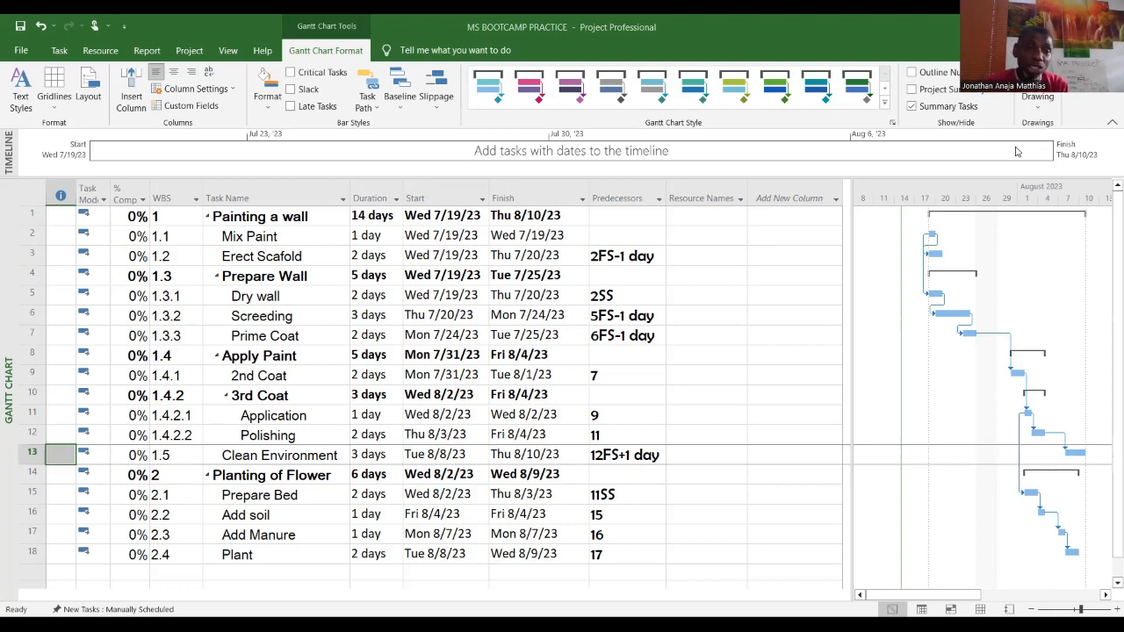
pyautogui.click(288, 399)
pyautogui.click(314, 430)
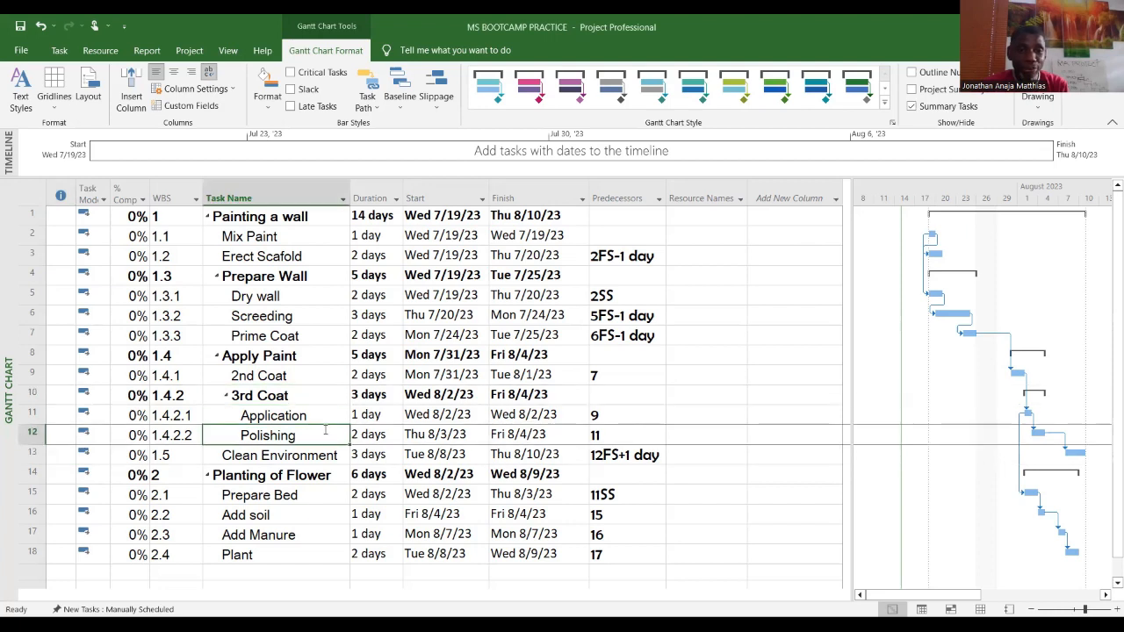
pyautogui.click(323, 420)
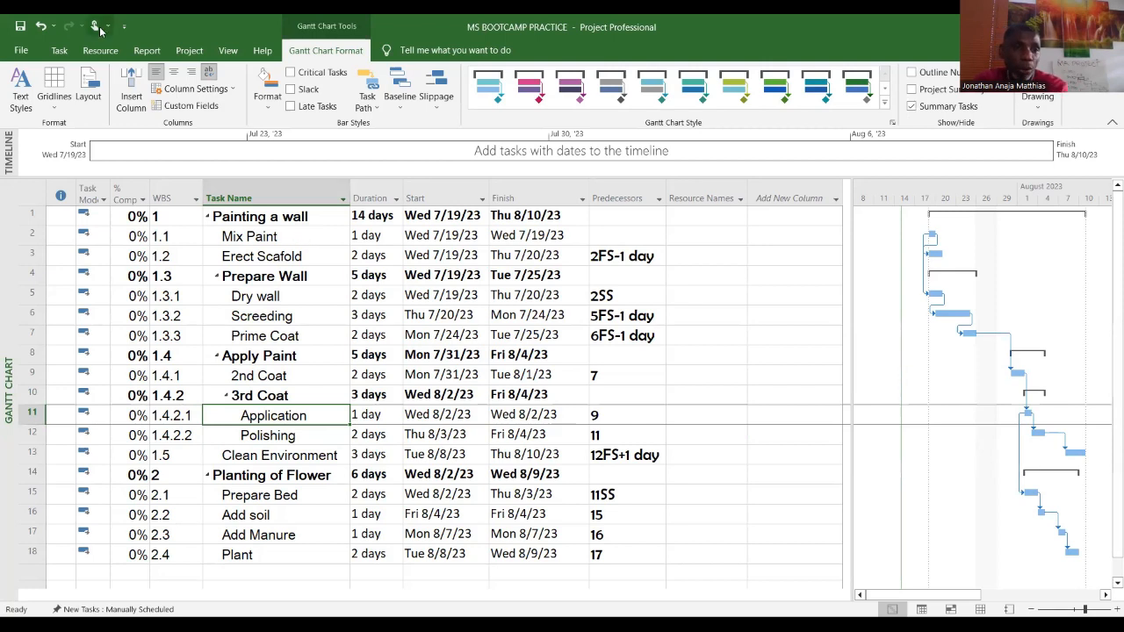
pyautogui.click(60, 50)
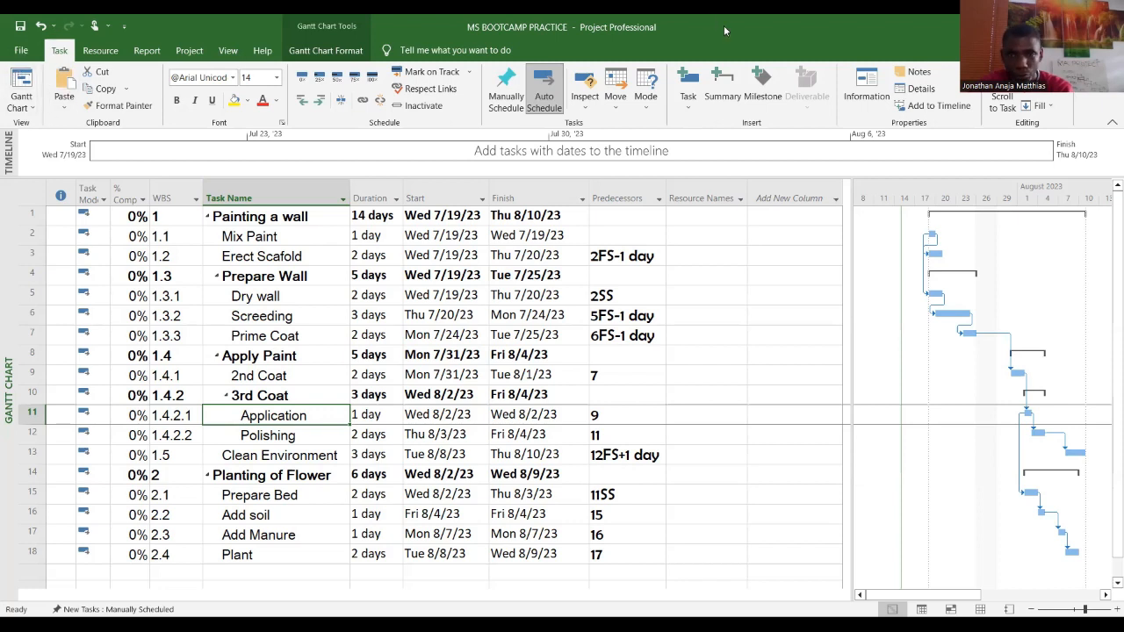
pyautogui.click(725, 274)
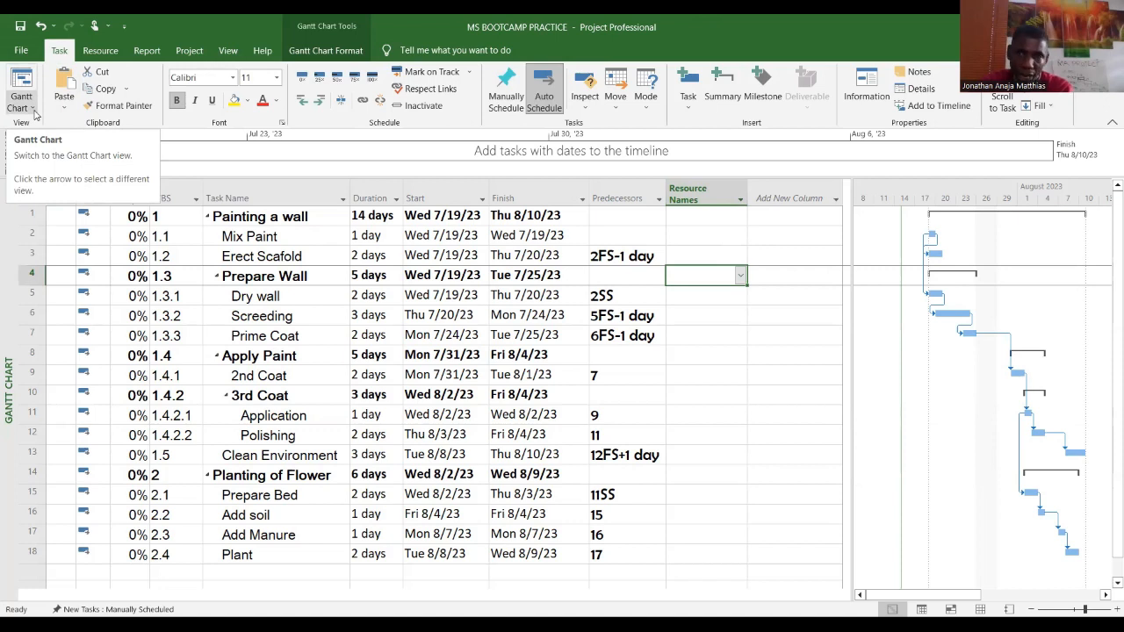
pyautogui.click(700, 25)
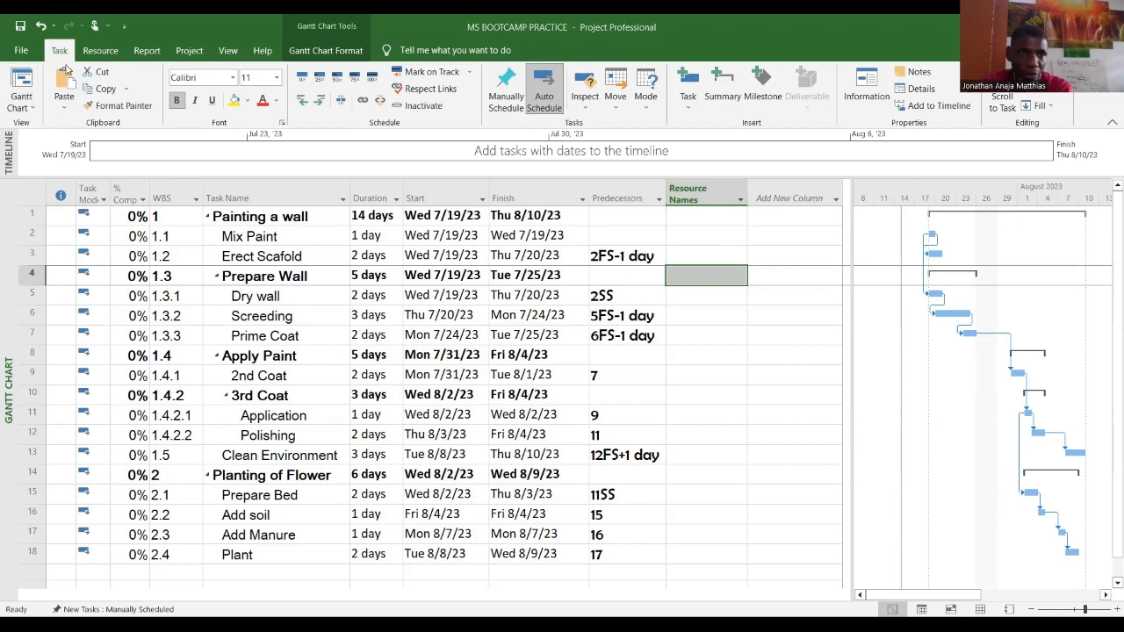
# Step: Switch the view to the Resource Sheet
pyautogui.click(35, 110)
pyautogui.click(33, 109)
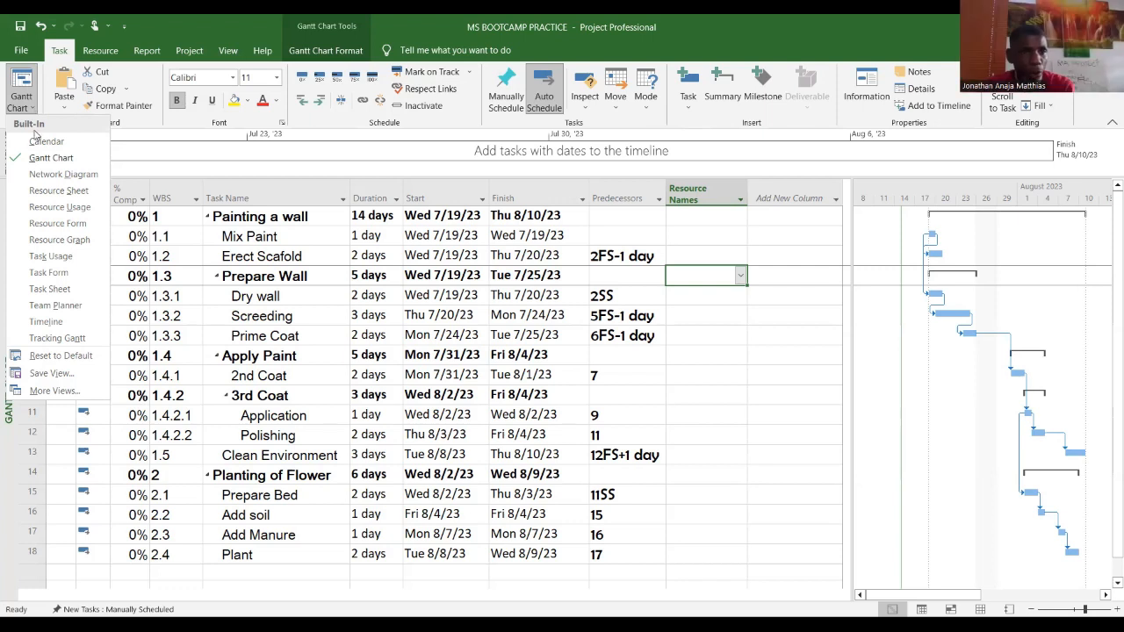
pyautogui.click(68, 193)
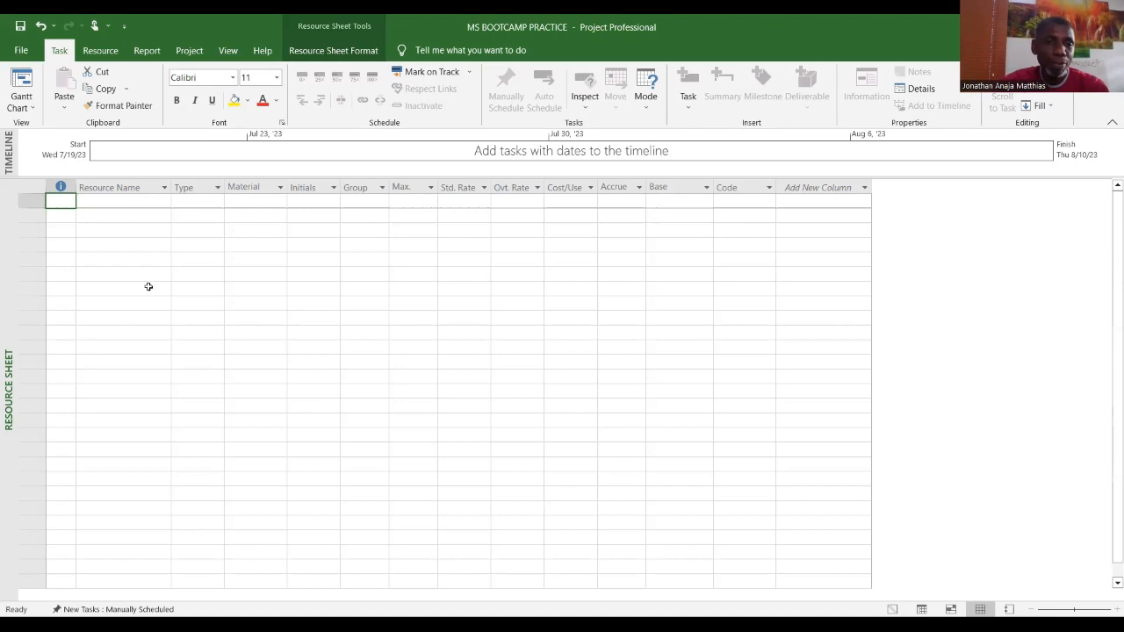
# Step: Add a resource named 20 Liter Bucket Paint in the Resource Sheet
pyautogui.click(127, 217)
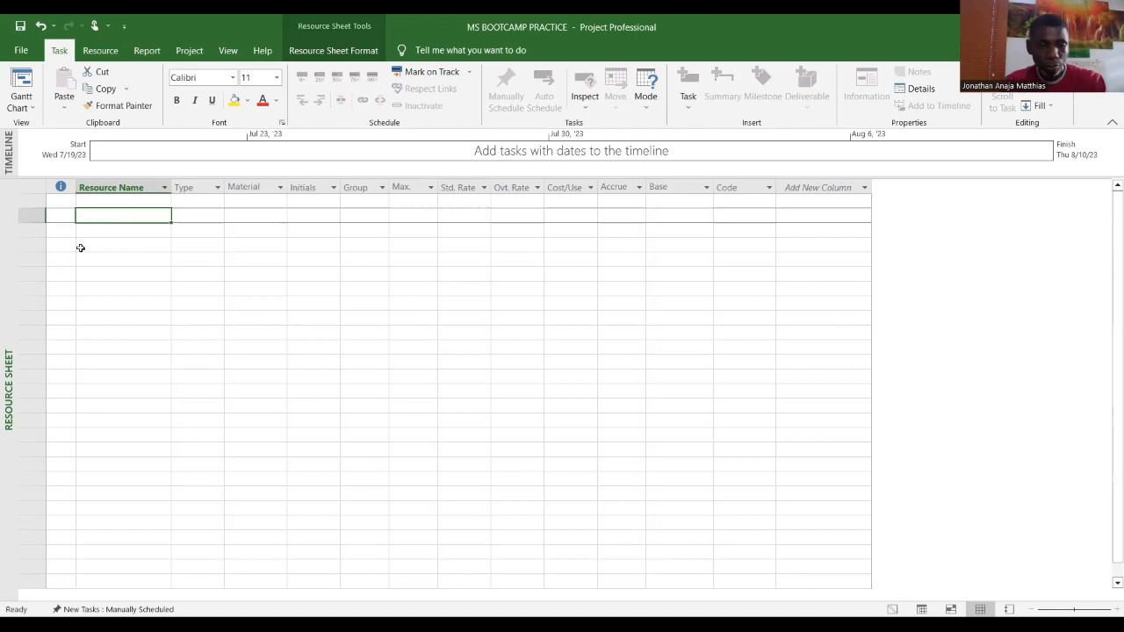
pyautogui.write('20')
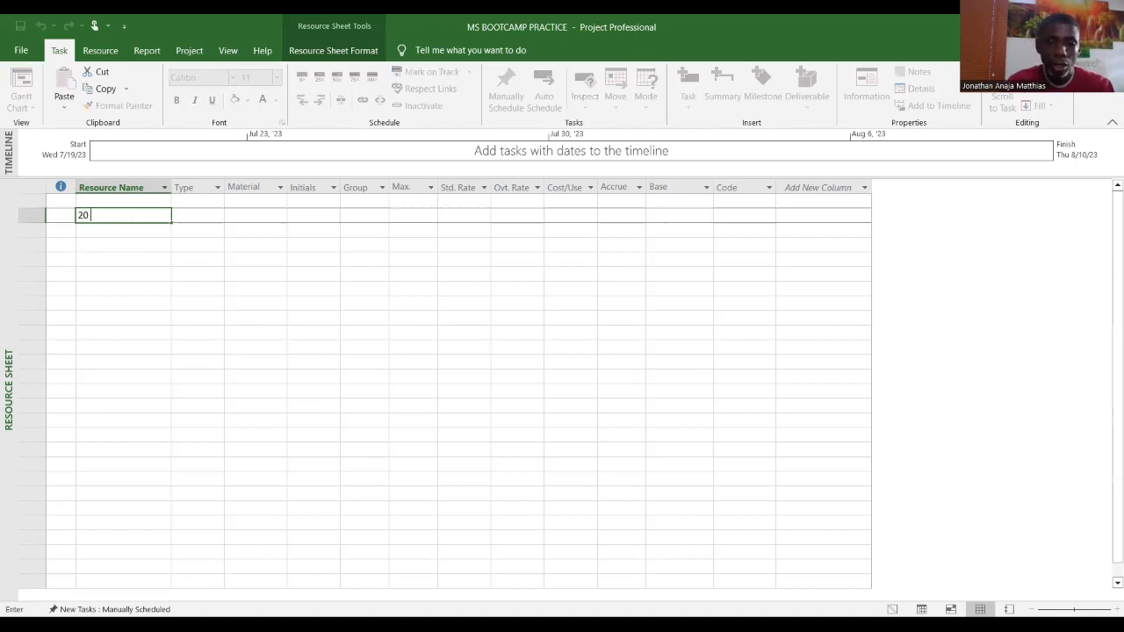
pyautogui.write(' Liter')
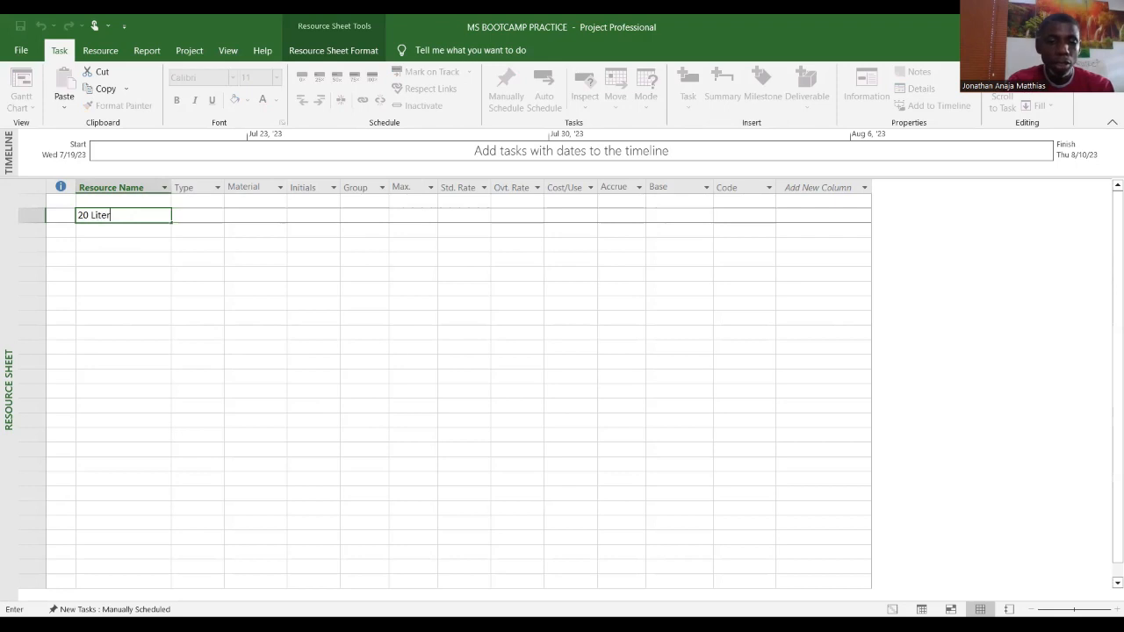
pyautogui.write(' Bucket Paint')
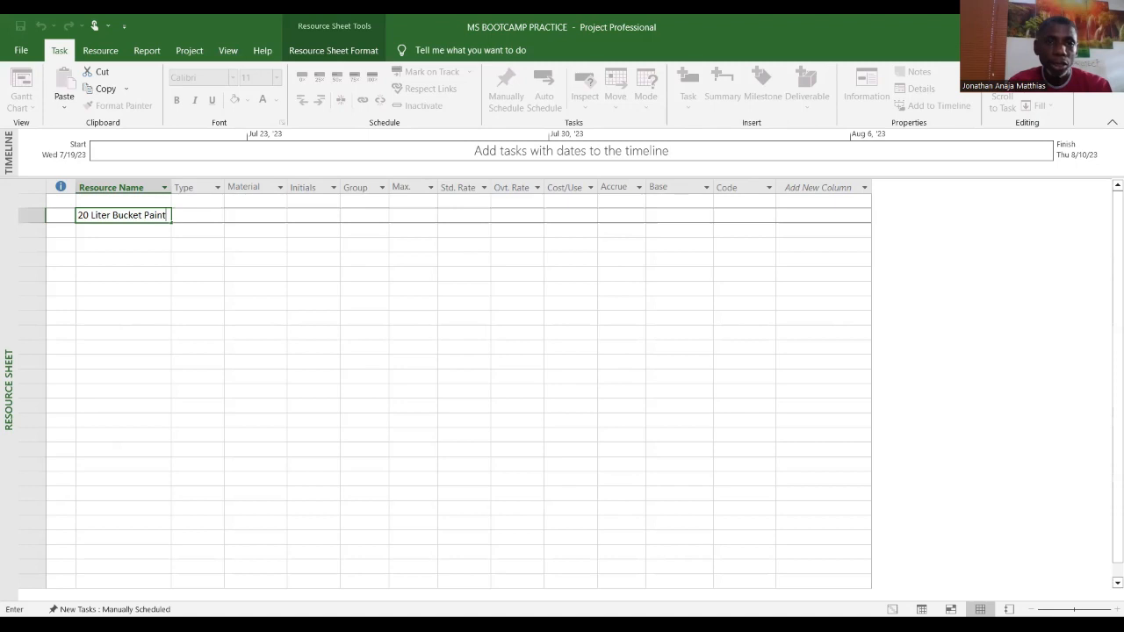
pyautogui.press('Return')
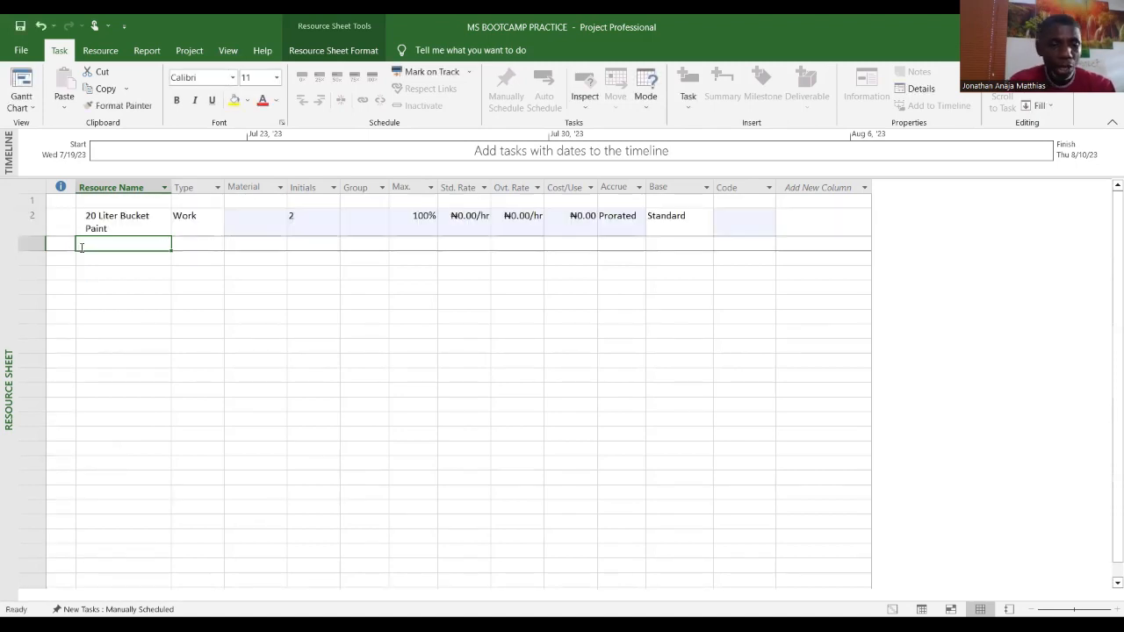
# Step: Add the resources Water, Pigment and Turner below it
pyautogui.write('Water')
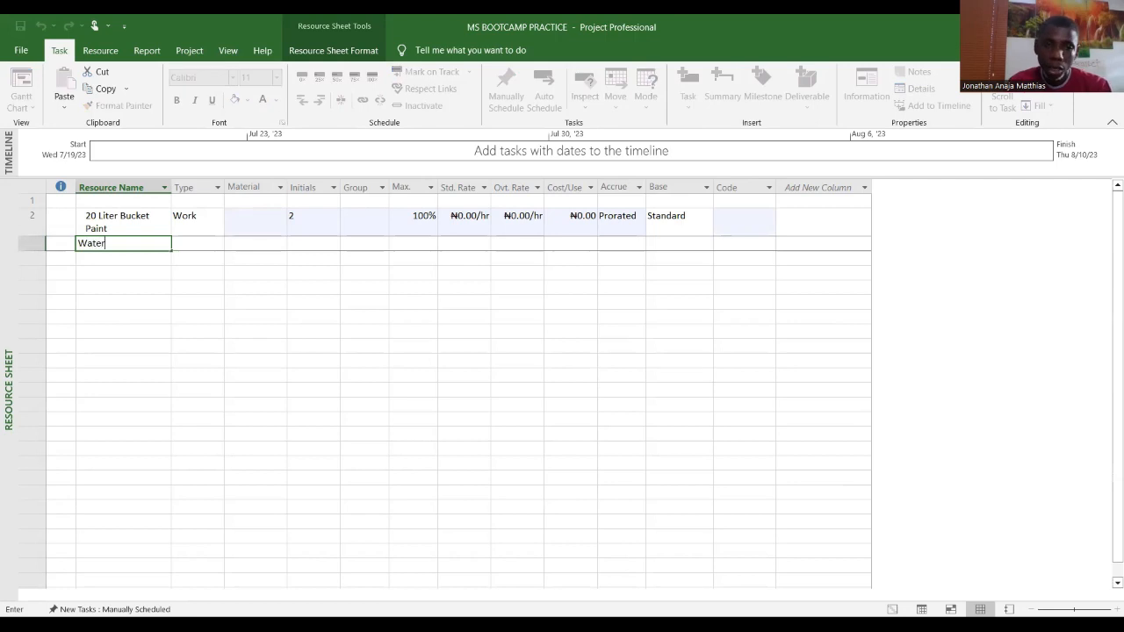
pyautogui.press('Return')
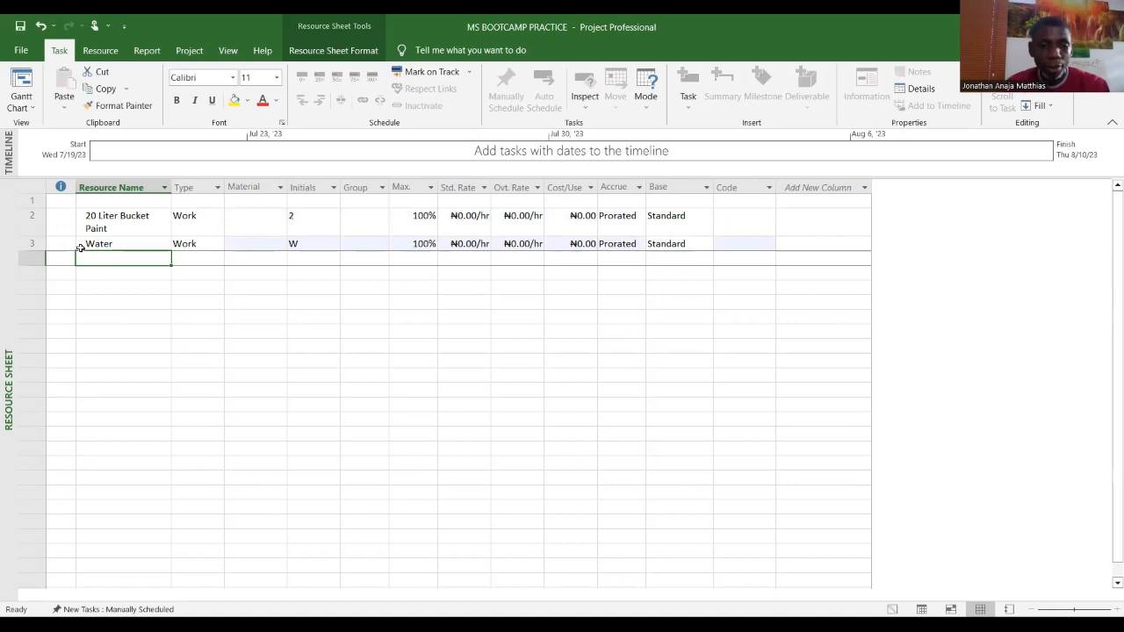
pyautogui.write('Pigment')
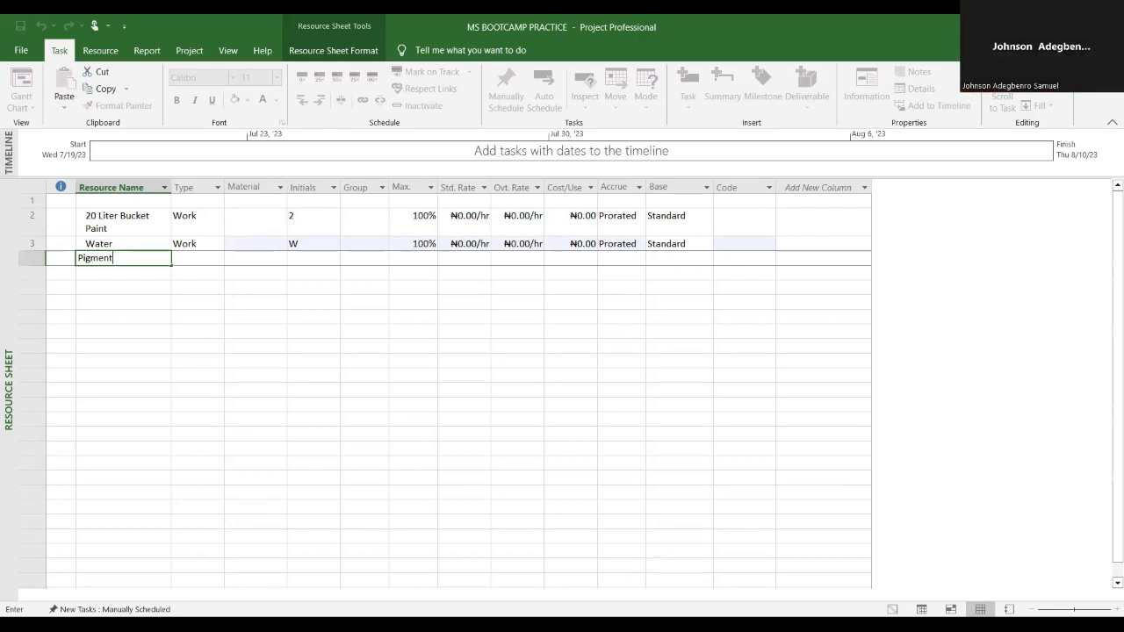
pyautogui.press('Return')
pyautogui.write('Turner')
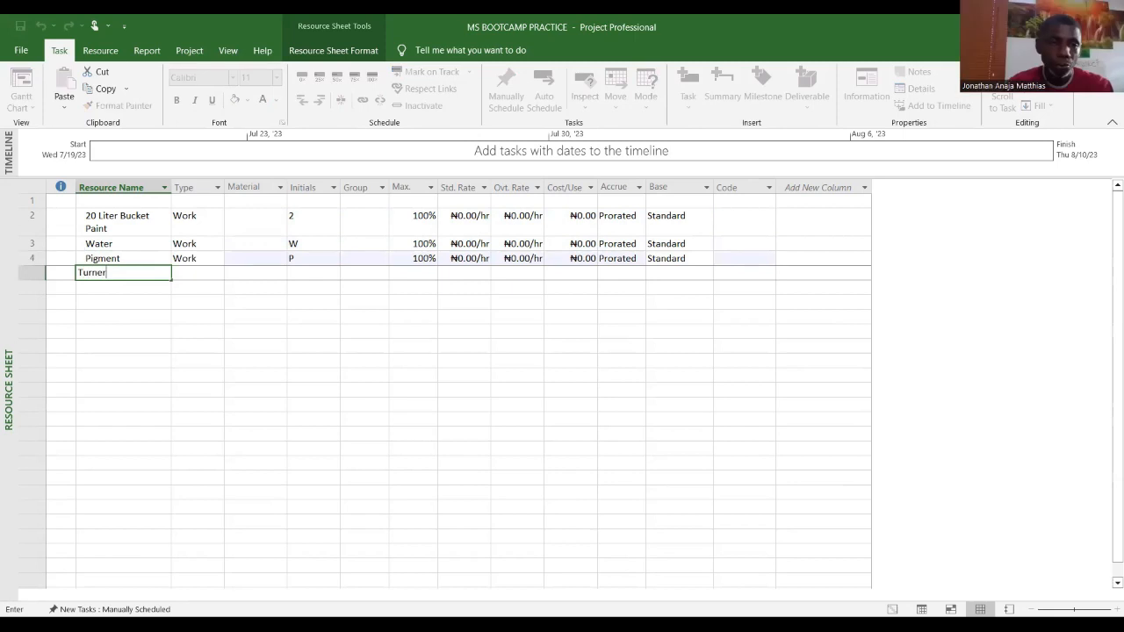
pyautogui.press('Return')
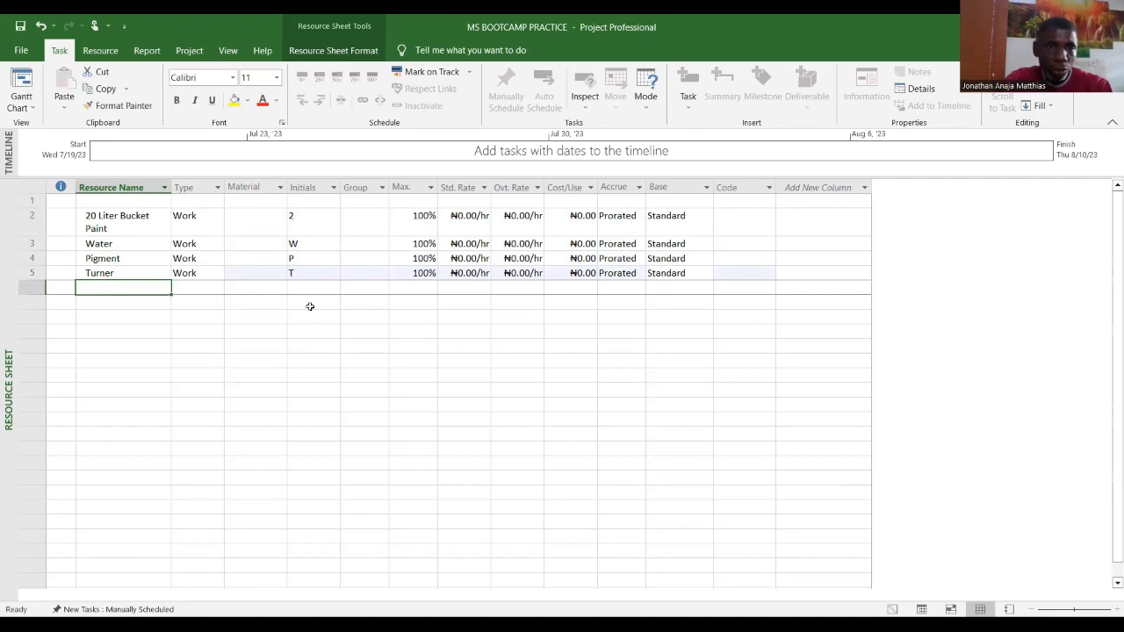
# Step: Rename the first resource to 20 Liter Bucket Paint (White) in its Resource Information dialog
pyautogui.click(121, 231)
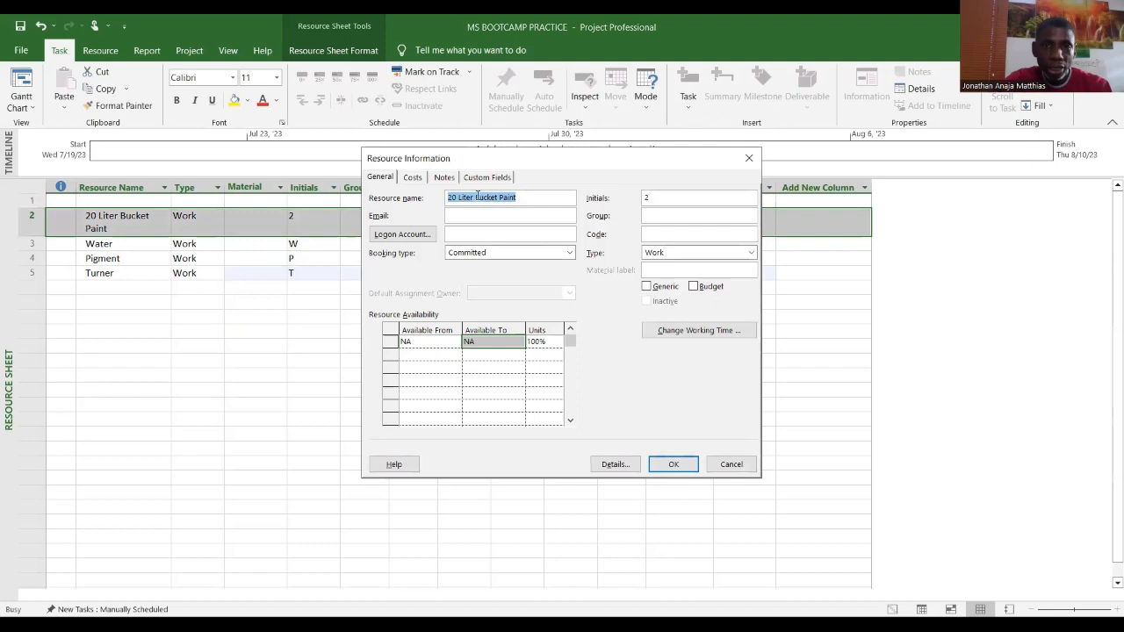
pyautogui.click(530, 198)
pyautogui.write('(White')
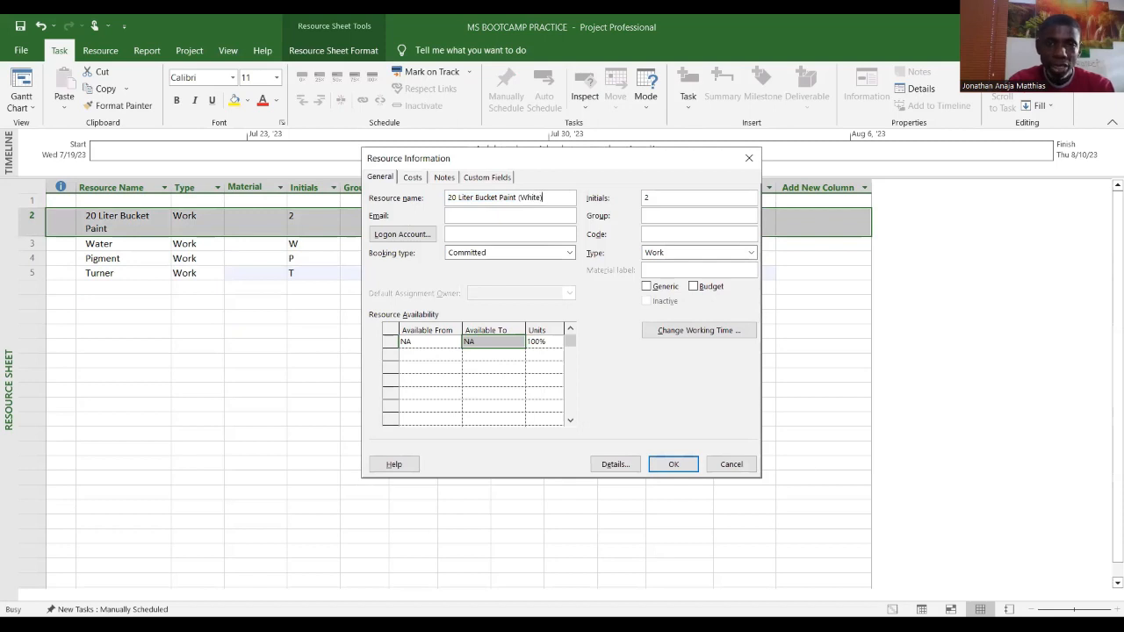
pyautogui.click(691, 465)
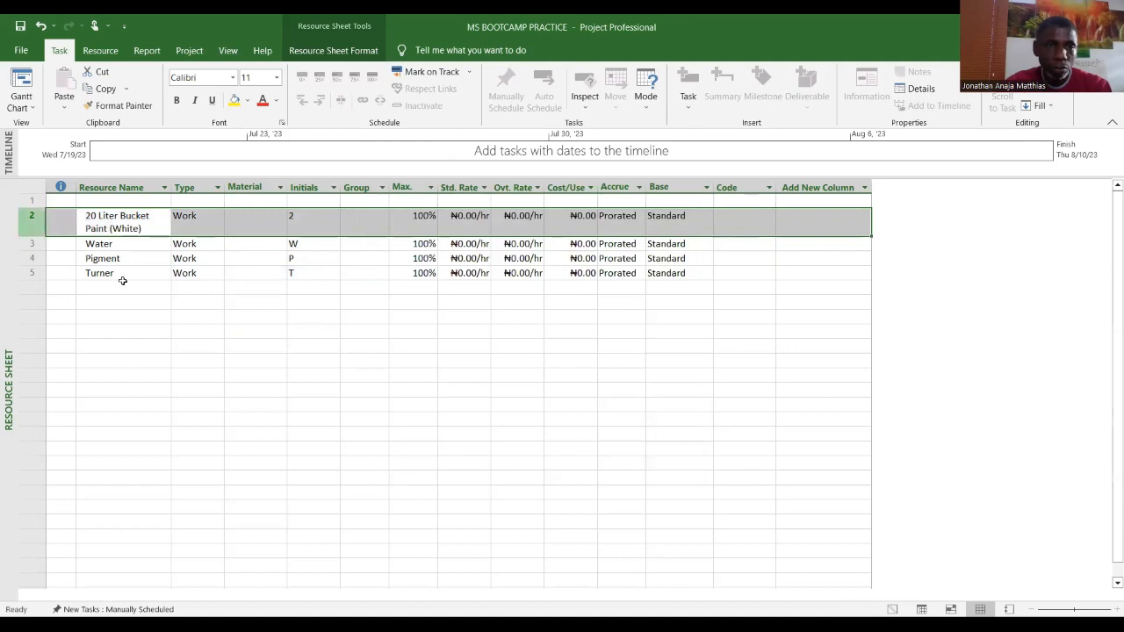
# Step: Change the type of the 20 Liter Bucket Paint (White) resource to Material
pyautogui.click(127, 290)
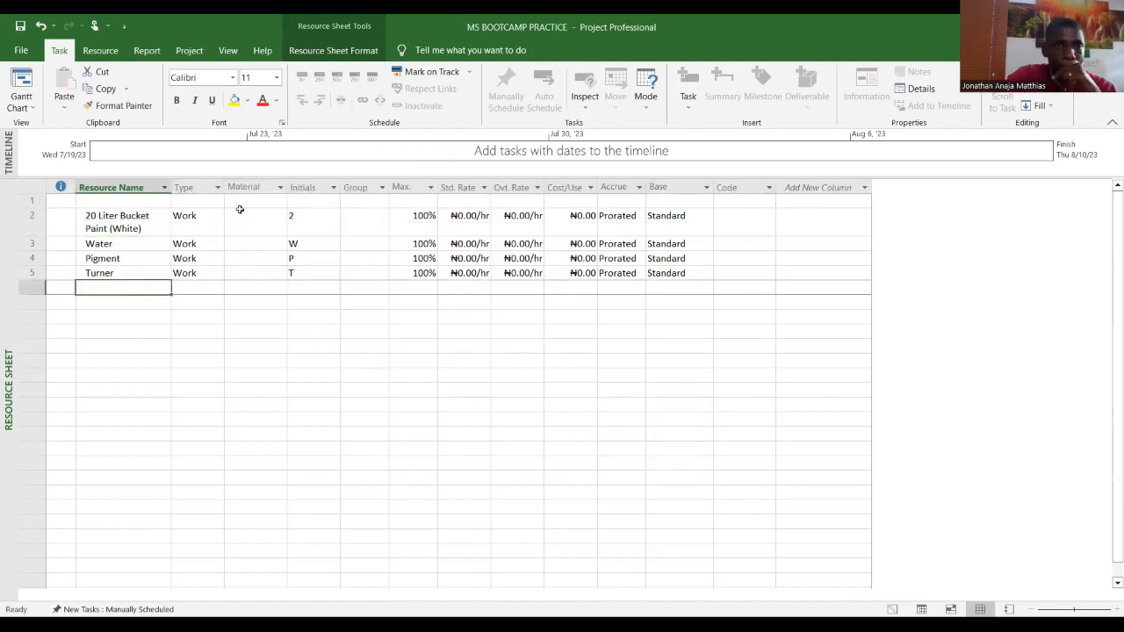
pyautogui.click(272, 223)
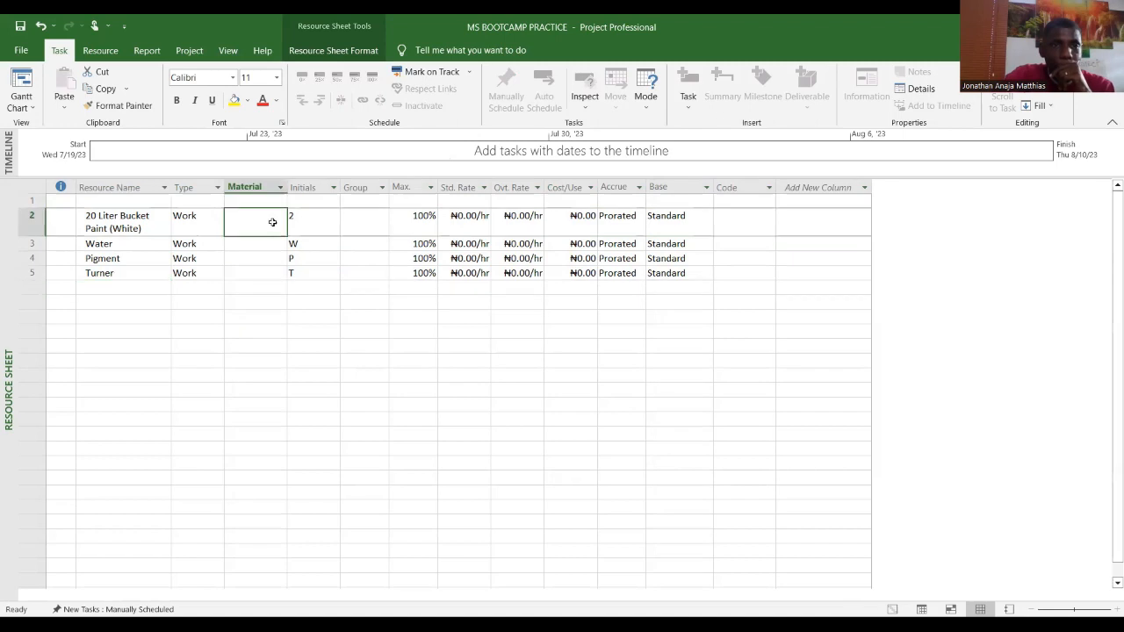
pyautogui.click(209, 225)
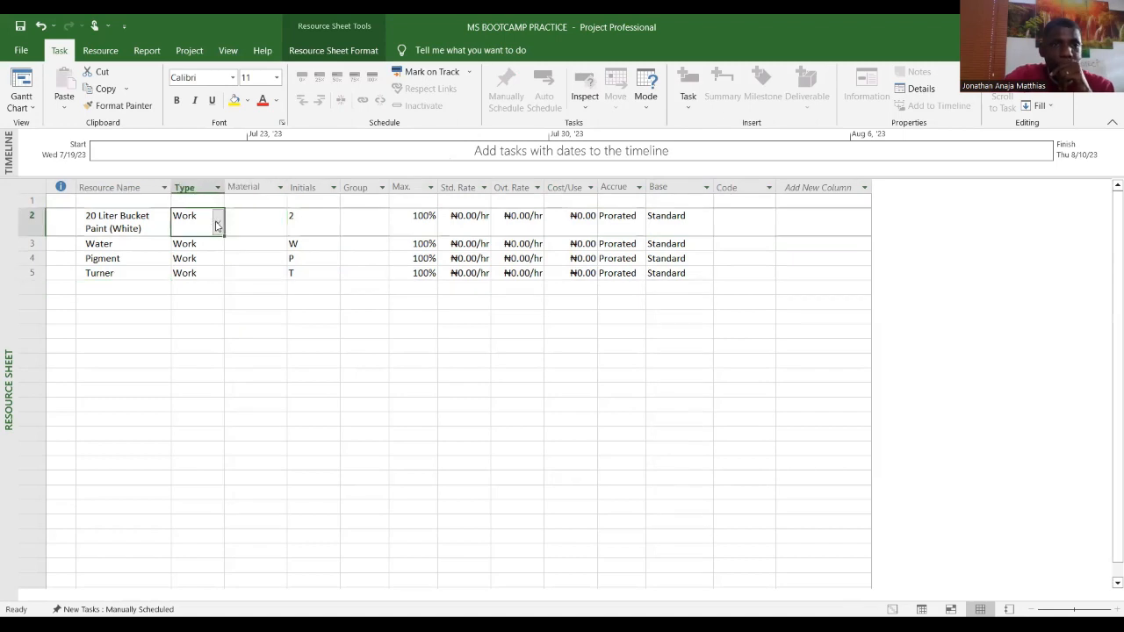
pyautogui.click(217, 225)
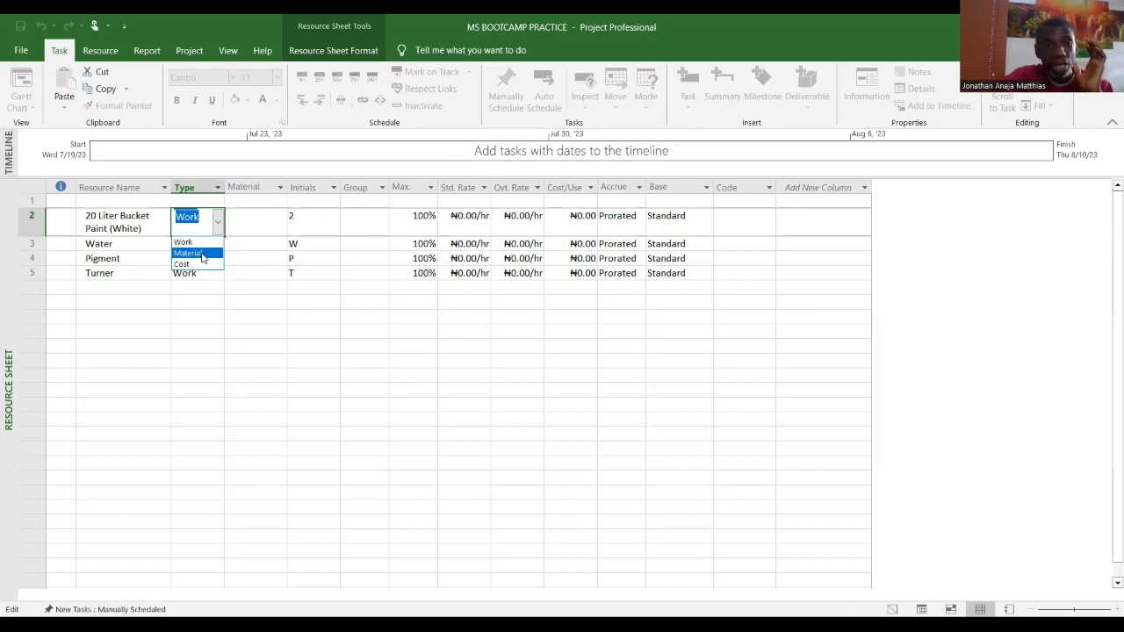
pyautogui.click(201, 254)
# Step: Change the types of the Water, Pigment and Turner resources to Material as well
pyautogui.click(219, 246)
pyautogui.click(219, 246)
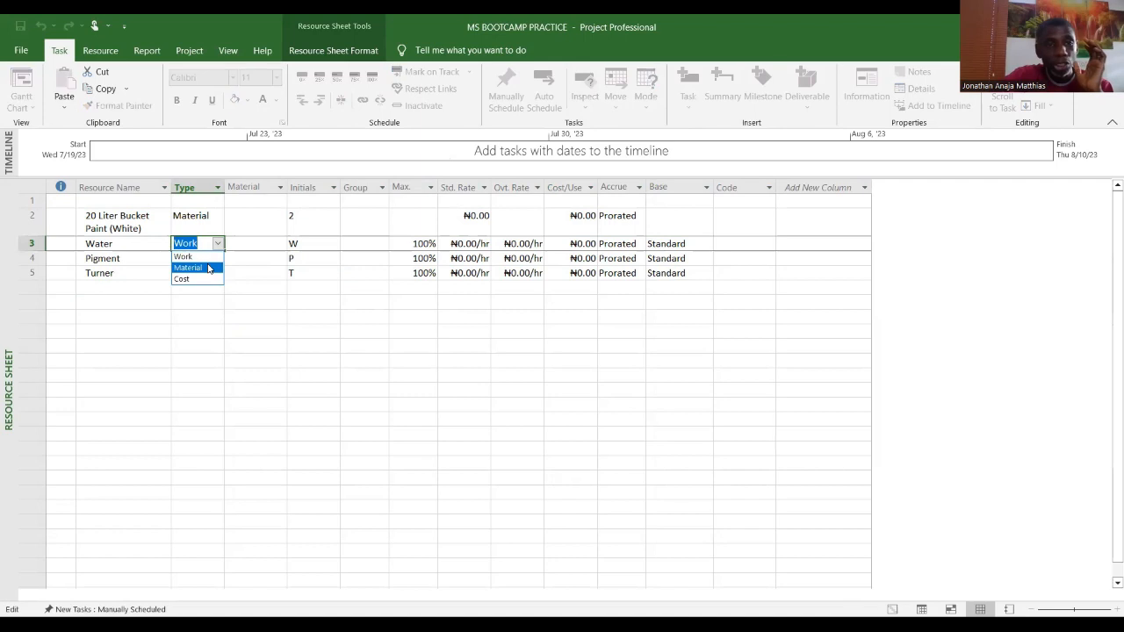
pyautogui.click(208, 268)
pyautogui.click(218, 258)
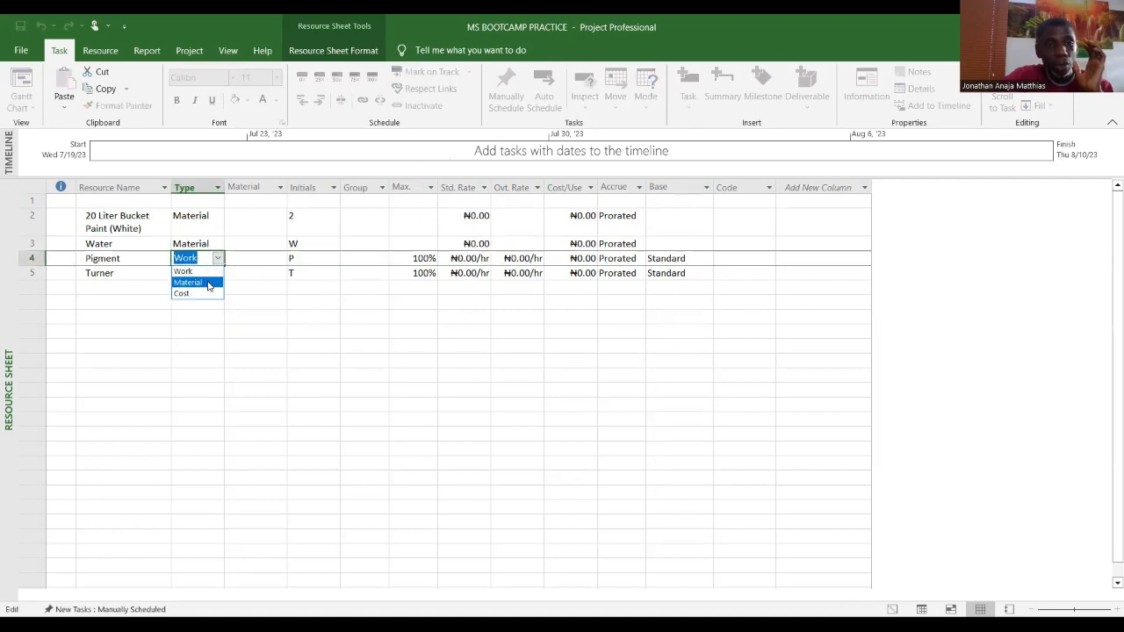
pyautogui.click(213, 282)
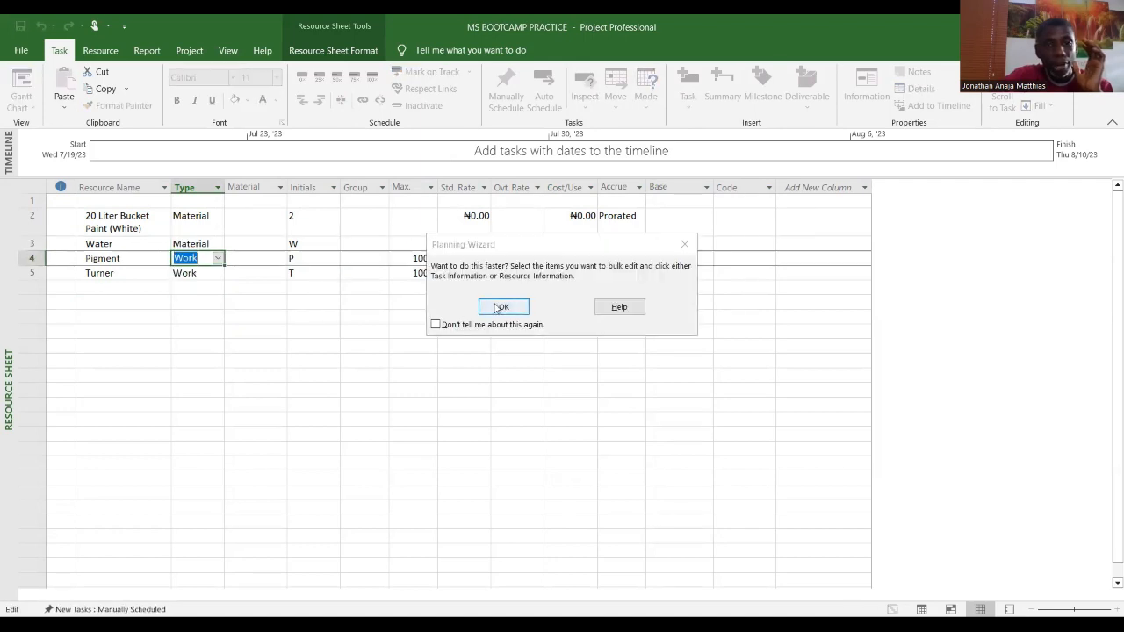
pyautogui.press('Return')
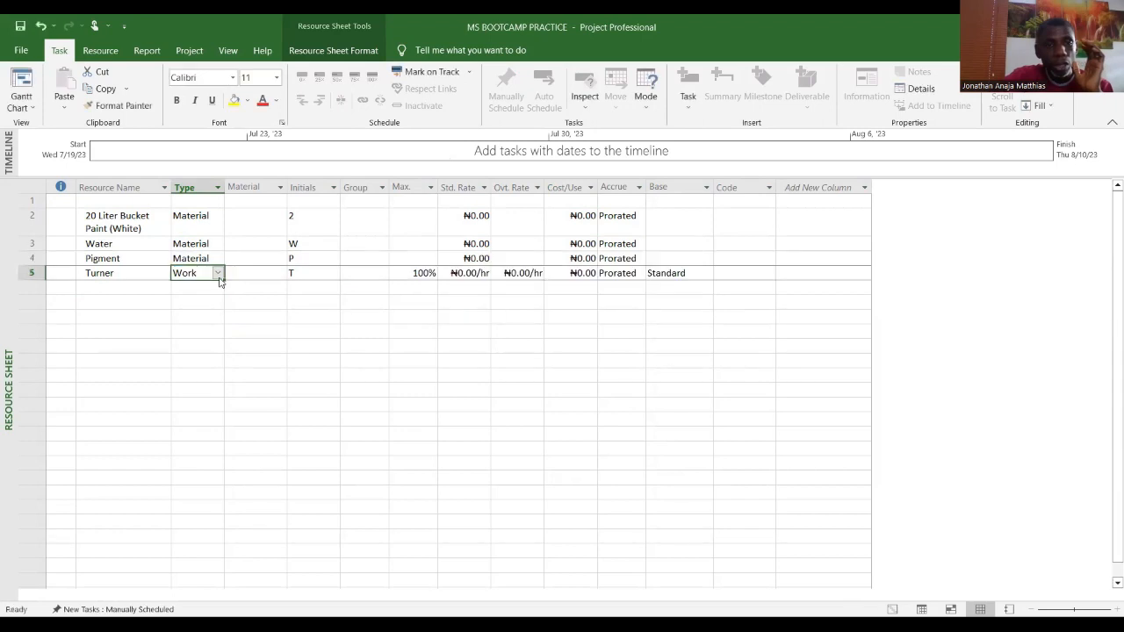
pyautogui.click(219, 274)
pyautogui.click(199, 301)
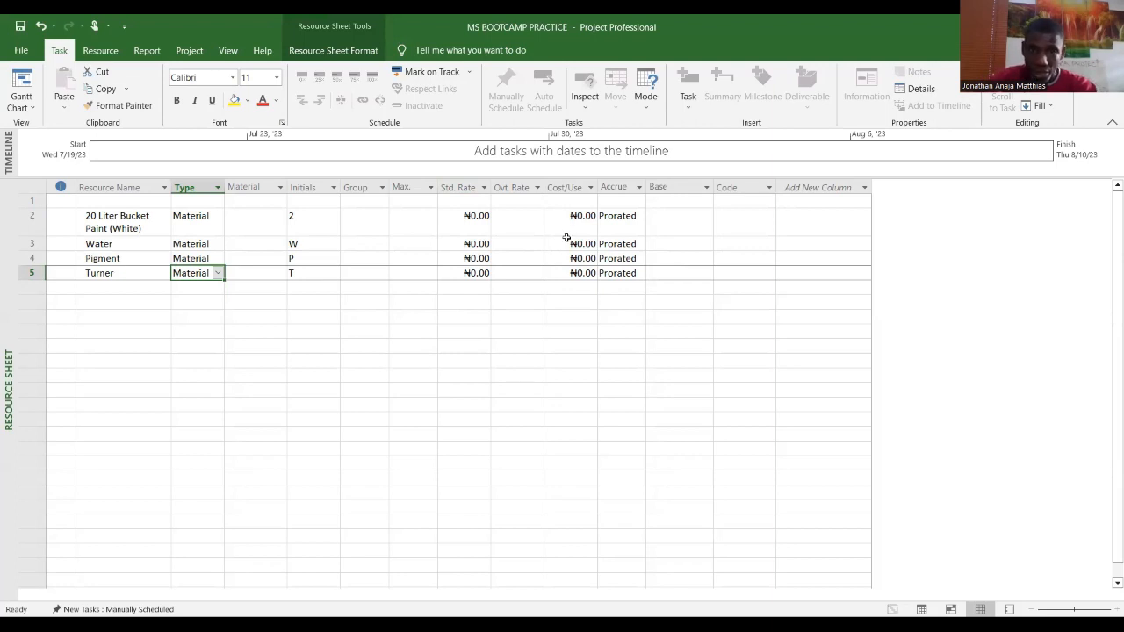
# Step: Set the standard rate of 20 Liter Bucket Paint (White) to 15000
pyautogui.click(475, 224)
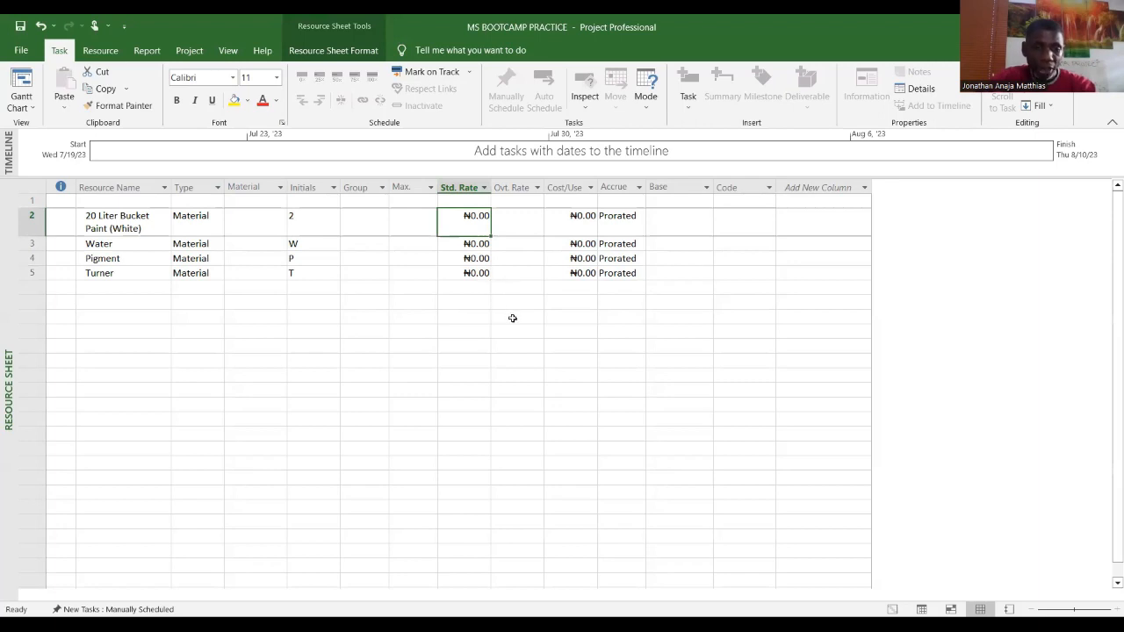
pyautogui.write('1')
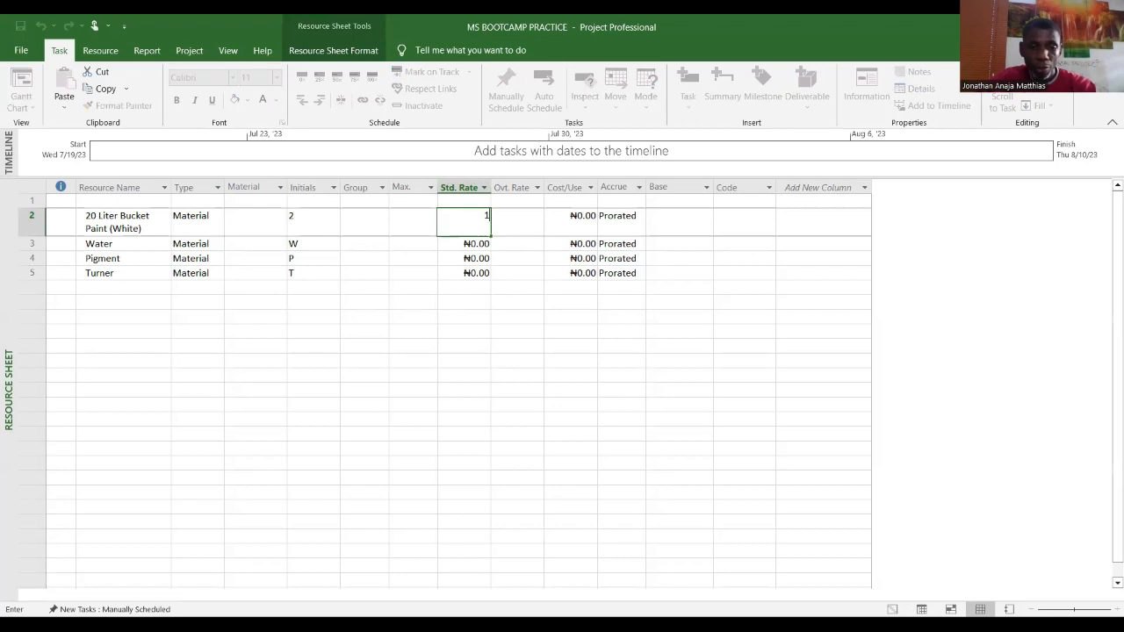
pyautogui.write('5000')
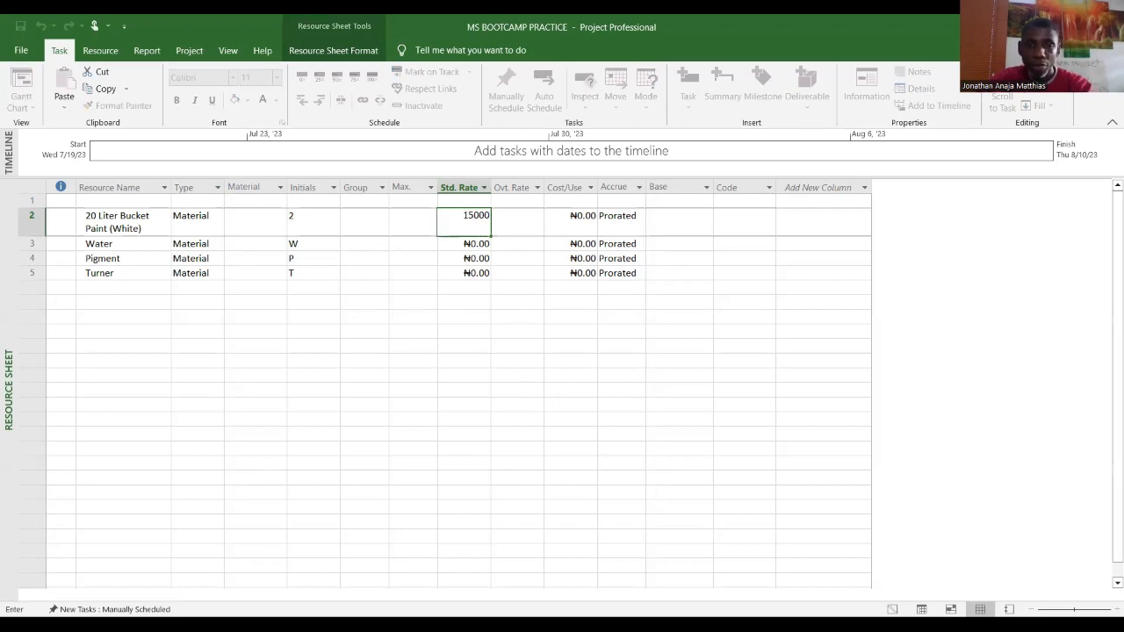
pyautogui.press('Return')
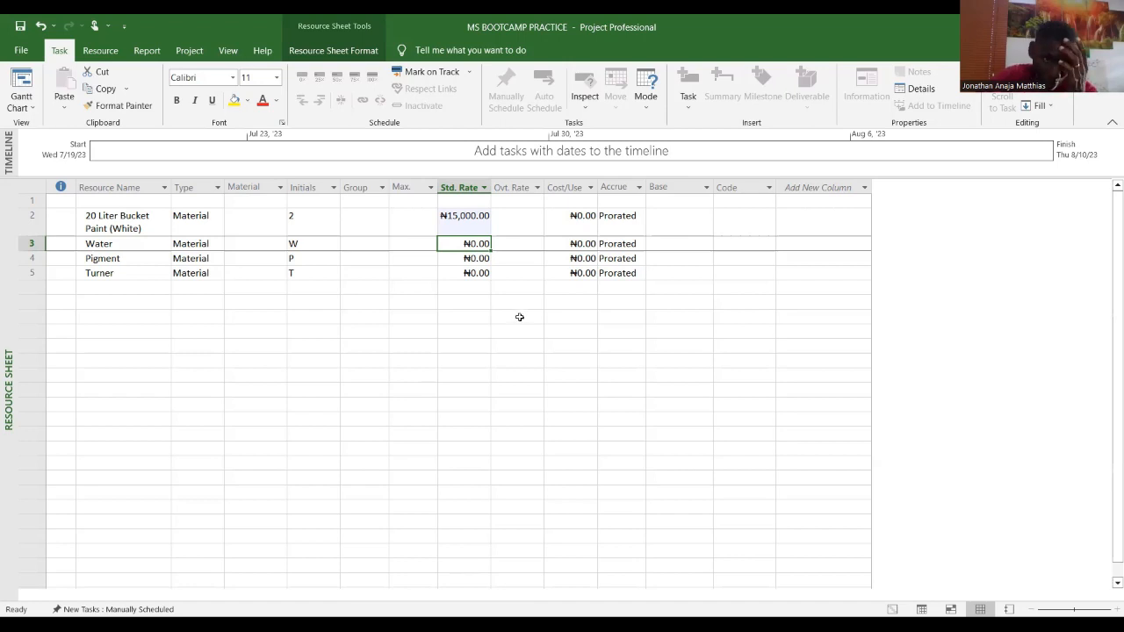
# Step: Rename the Water resource to Water (2oL) in its Resource Information dialog
pyautogui.doubleClick(133, 244)
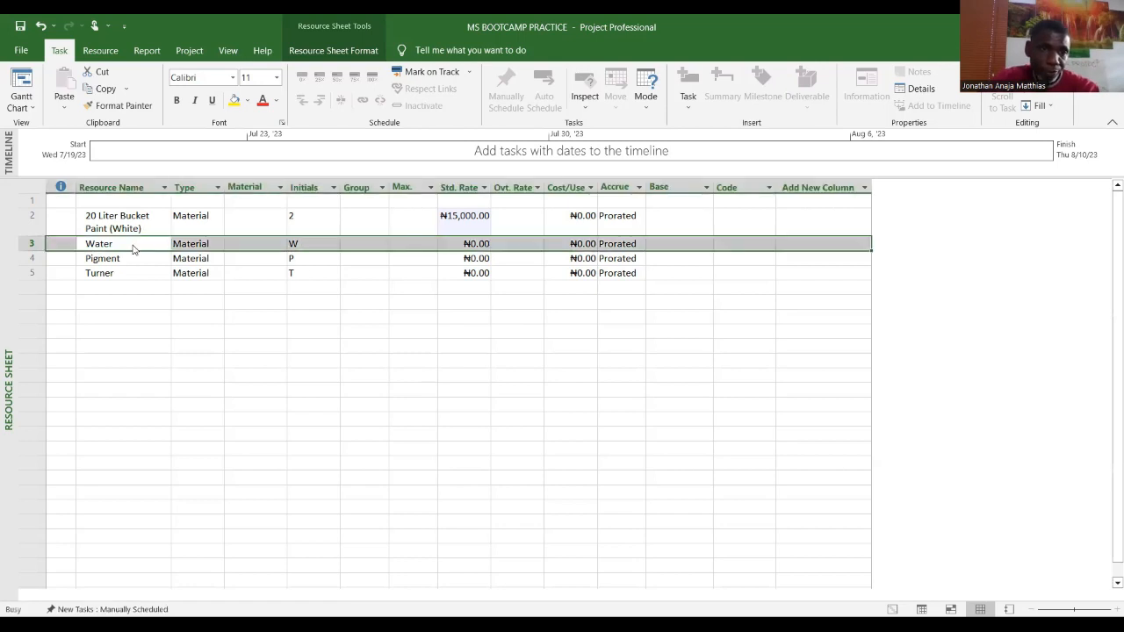
pyautogui.click(521, 197)
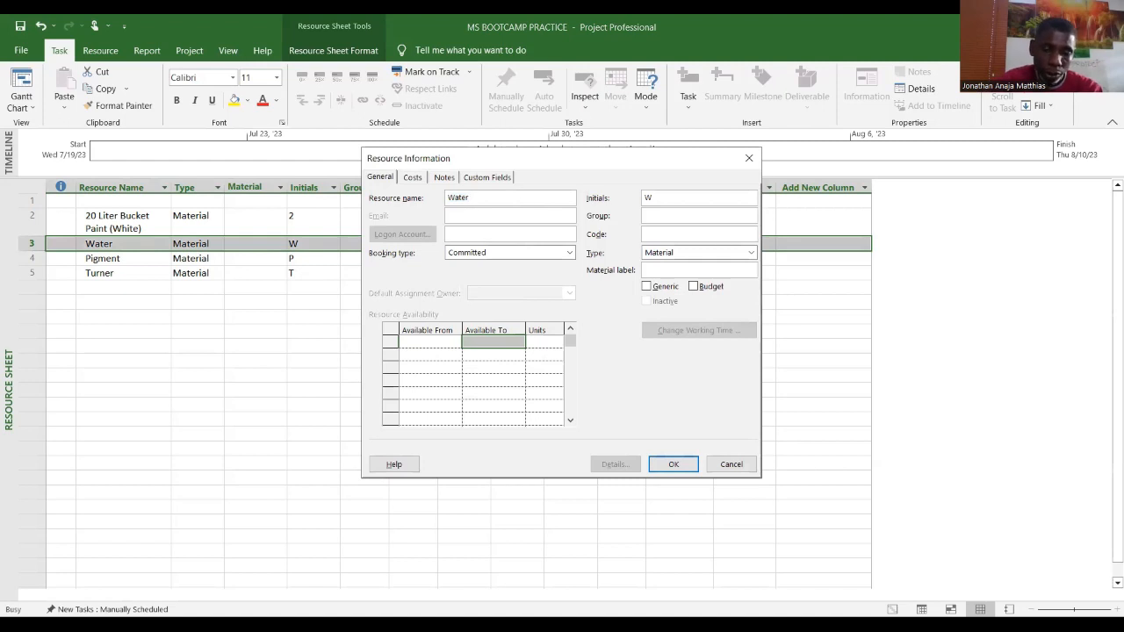
pyautogui.write('(2o')
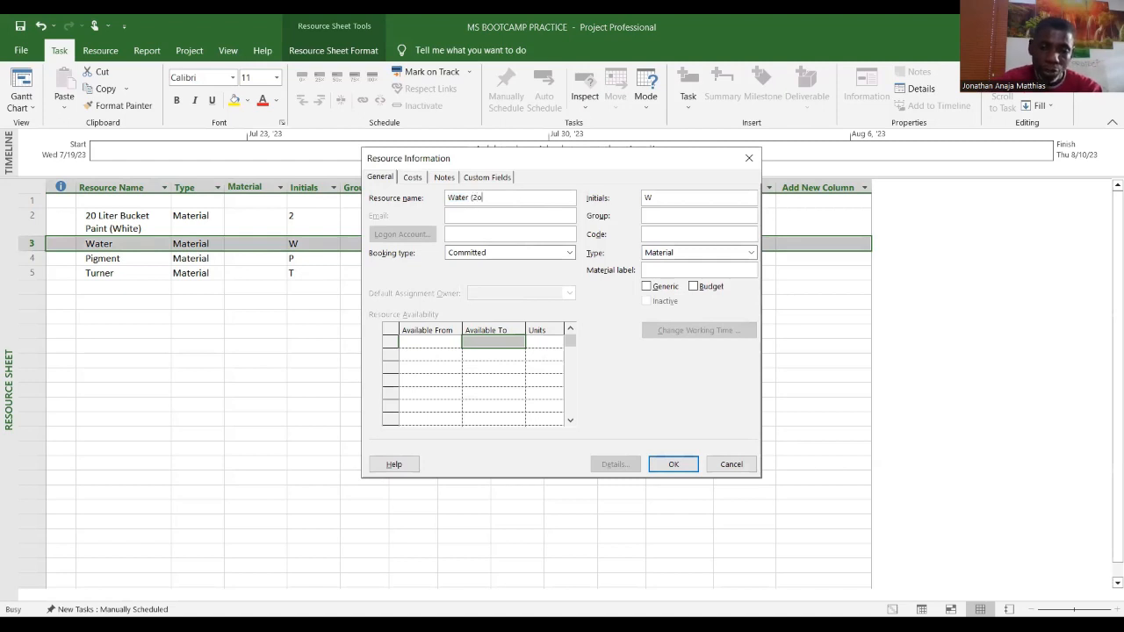
pyautogui.write('L)')
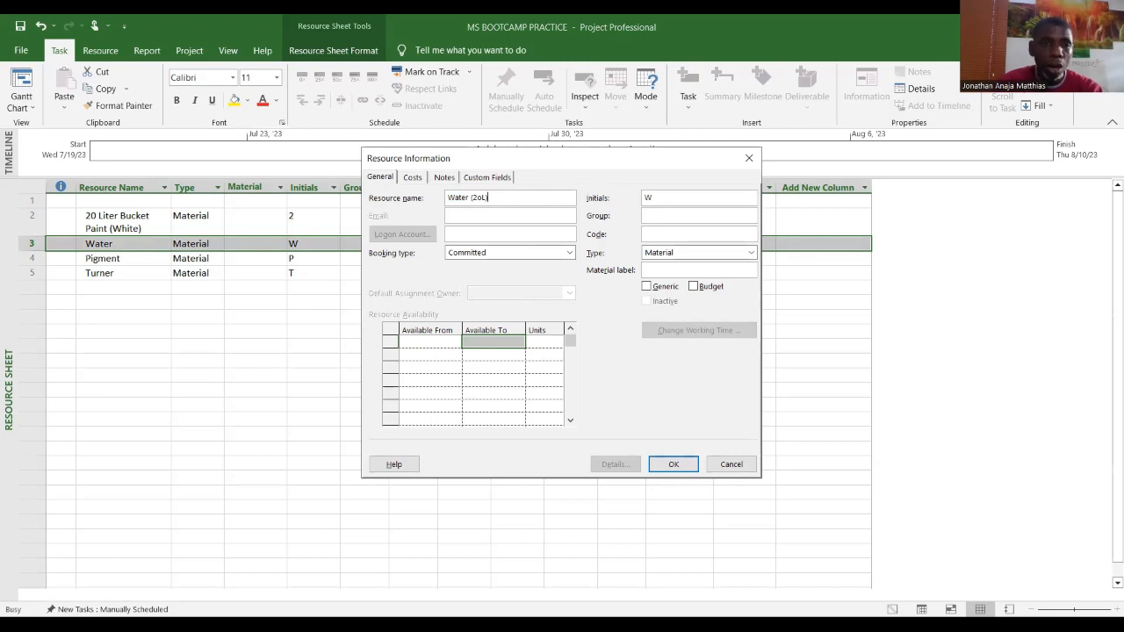
pyautogui.press('Return')
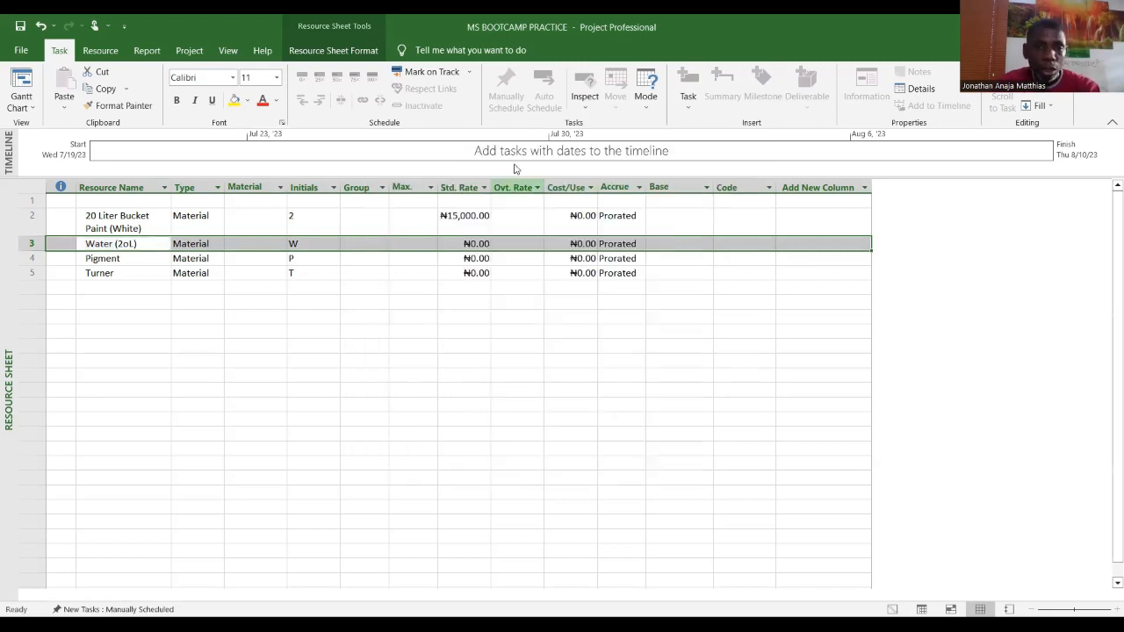
# Step: Set the standard rates of Water (2oL) to 150 and Pigment to 6000
pyautogui.click(481, 244)
pyautogui.write('150')
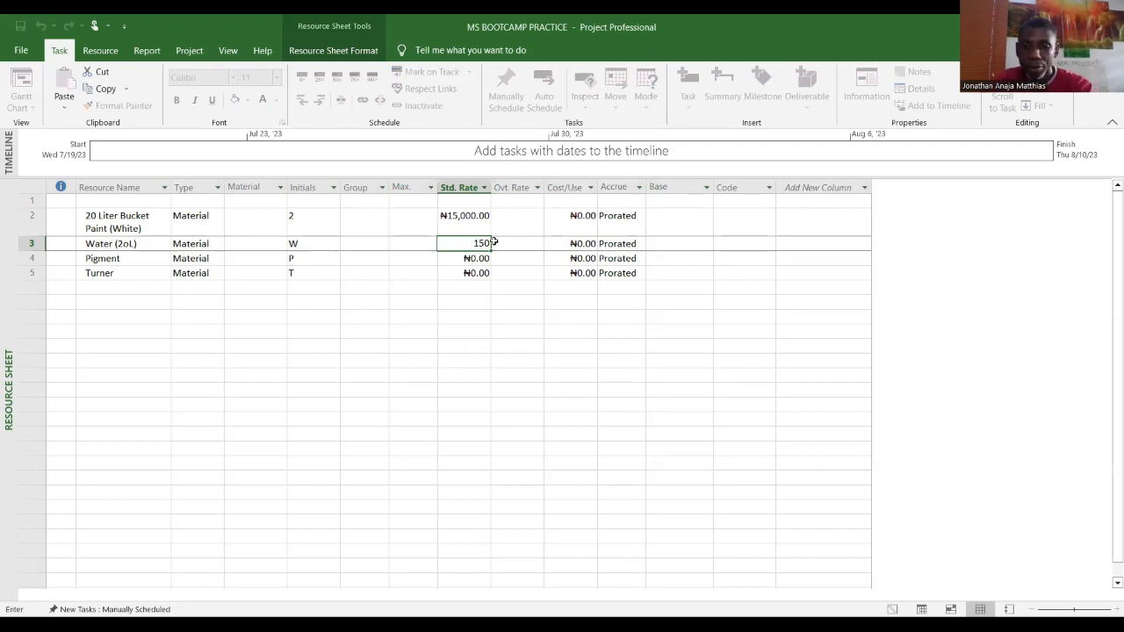
pyautogui.press('Return')
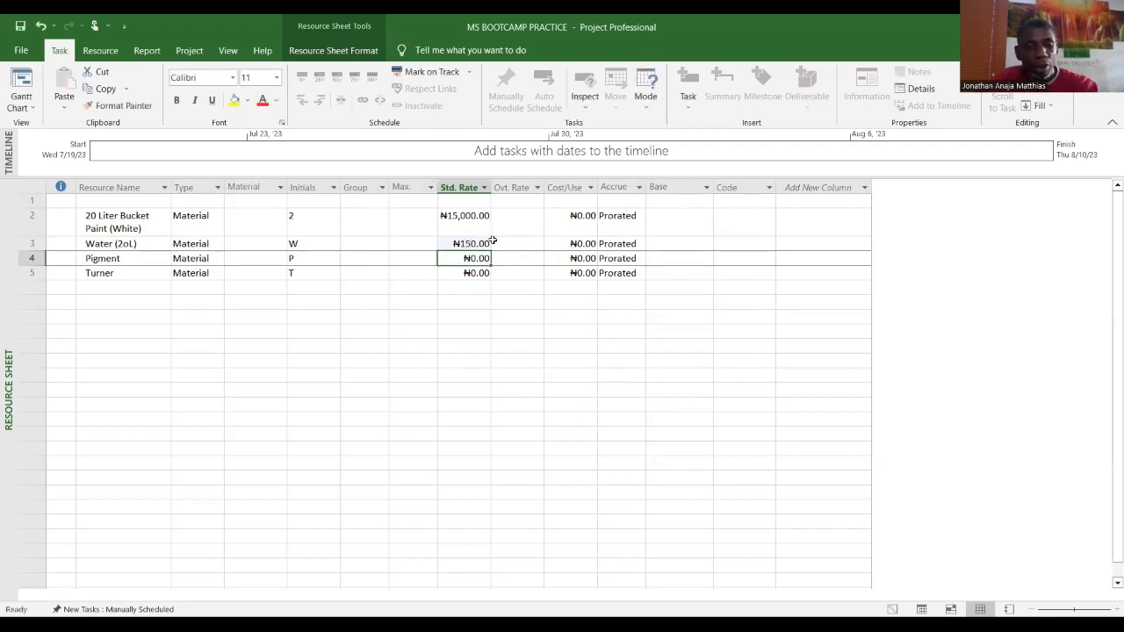
pyautogui.write('6000')
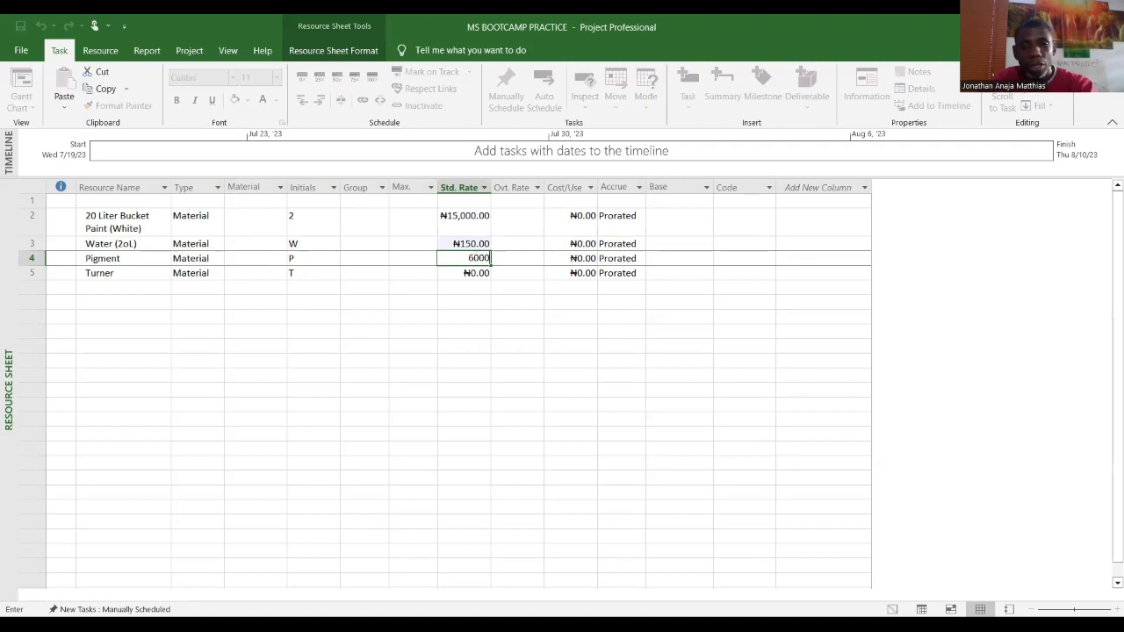
pyautogui.press('Return')
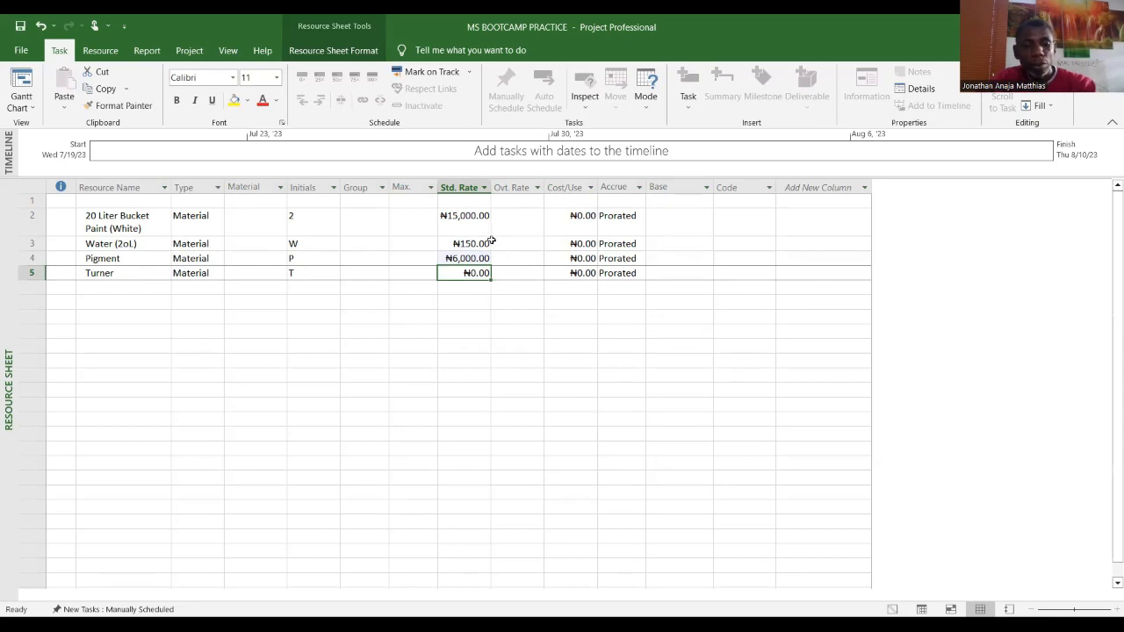
# Step: Set the Turner resource's standard rate to 1500
pyautogui.write('1')
pyautogui.write('4')
pyautogui.press('BackSpace')
pyautogui.write('500')
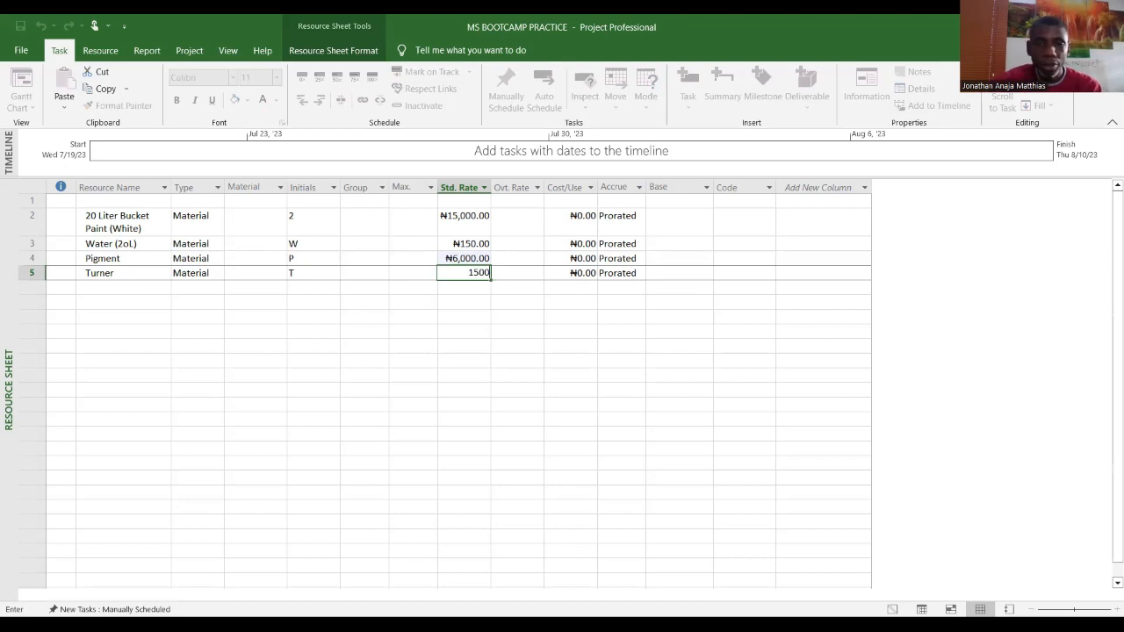
pyautogui.press('Return')
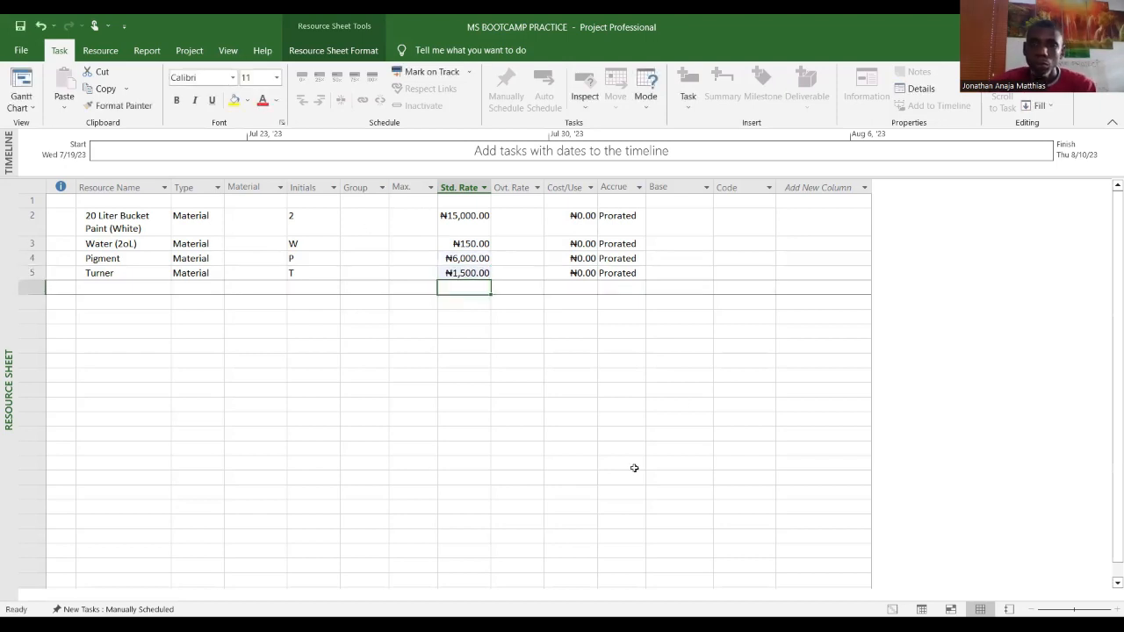
pyautogui.click(677, 392)
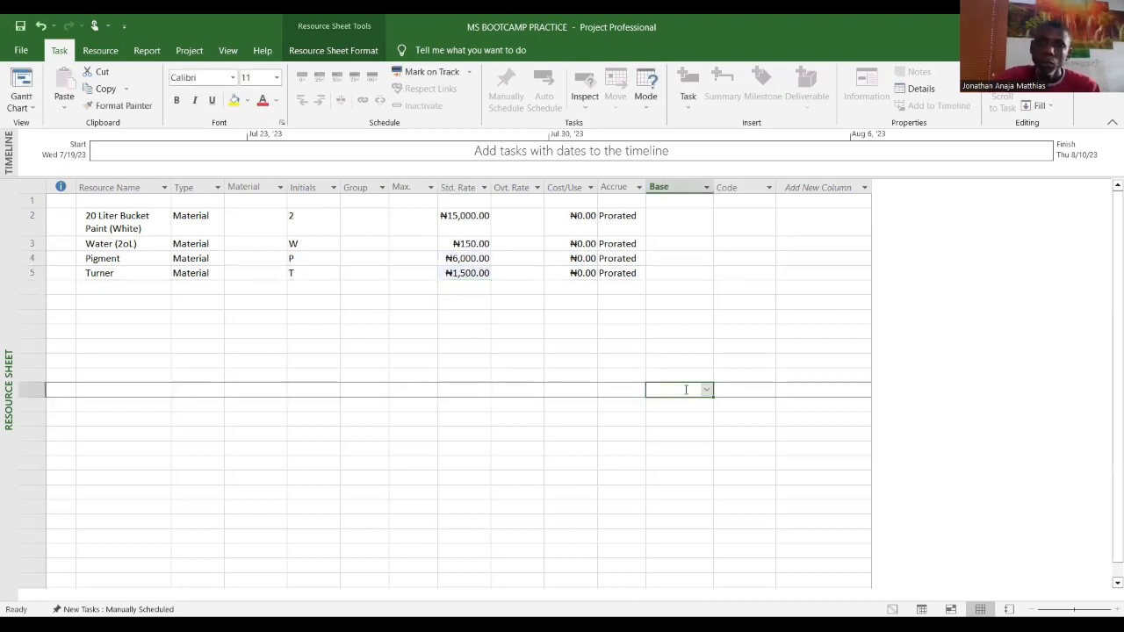
# Step: Switch the view back to the Gantt Chart
pyautogui.click(32, 107)
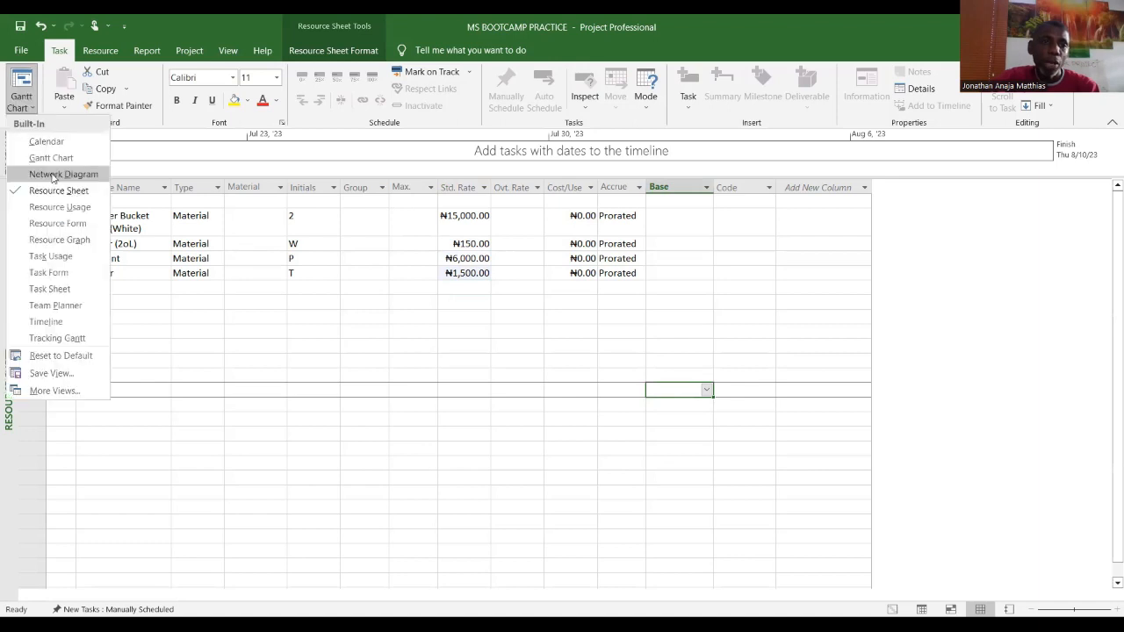
pyautogui.click(51, 158)
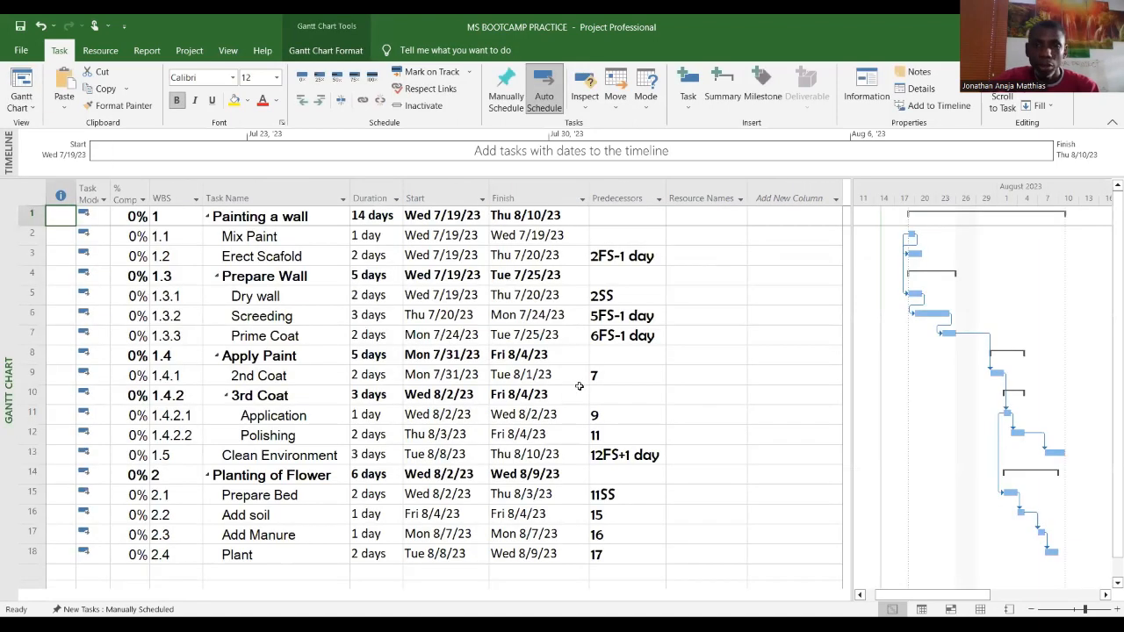
pyautogui.click(650, 392)
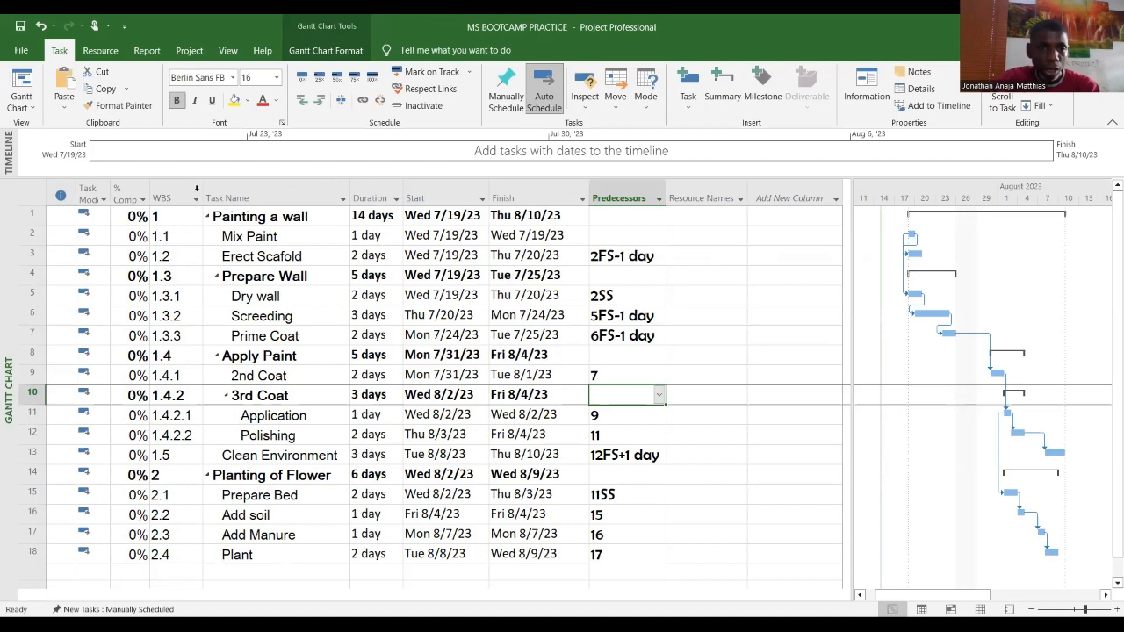
# Step: Assign 10 units of 20 Liter Bucket Paint (White) to the Mix Paint task using Assign Resources
pyautogui.click(284, 235)
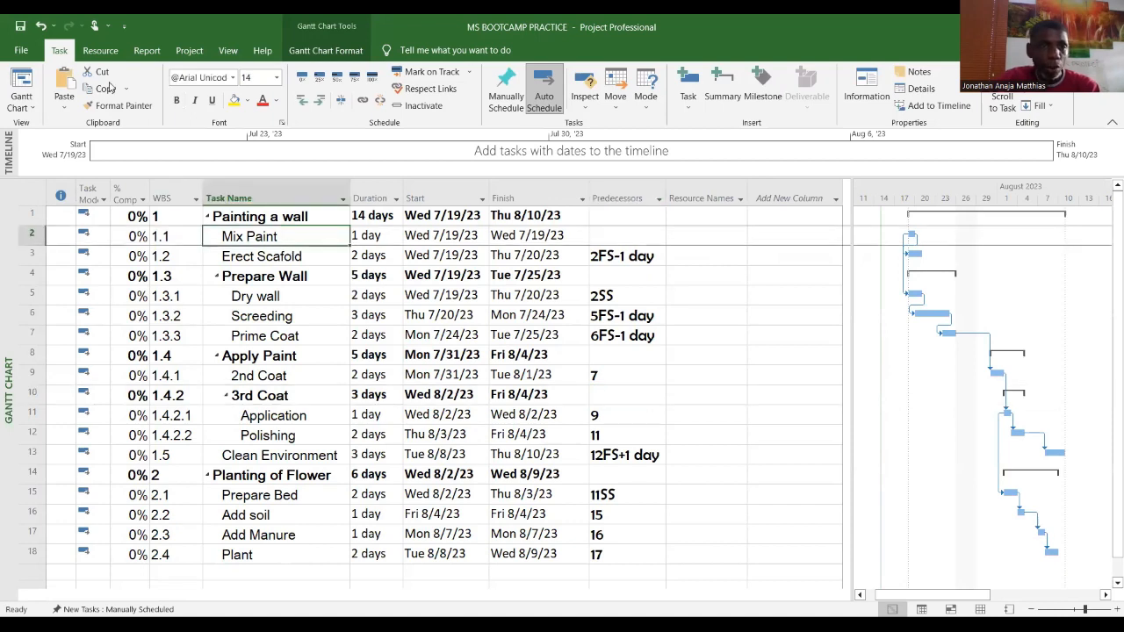
pyautogui.click(96, 53)
pyautogui.click(59, 50)
pyautogui.click(100, 50)
pyautogui.click(77, 88)
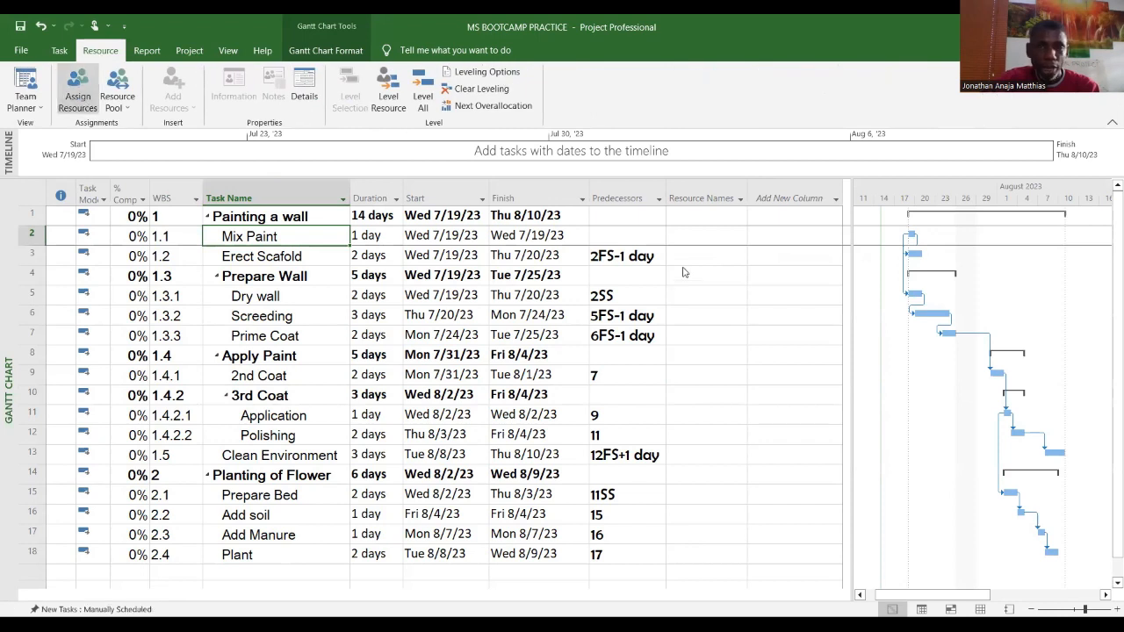
pyautogui.click(872, 280)
pyautogui.moveTo(907, 310); pyautogui.dragTo(865, 208)
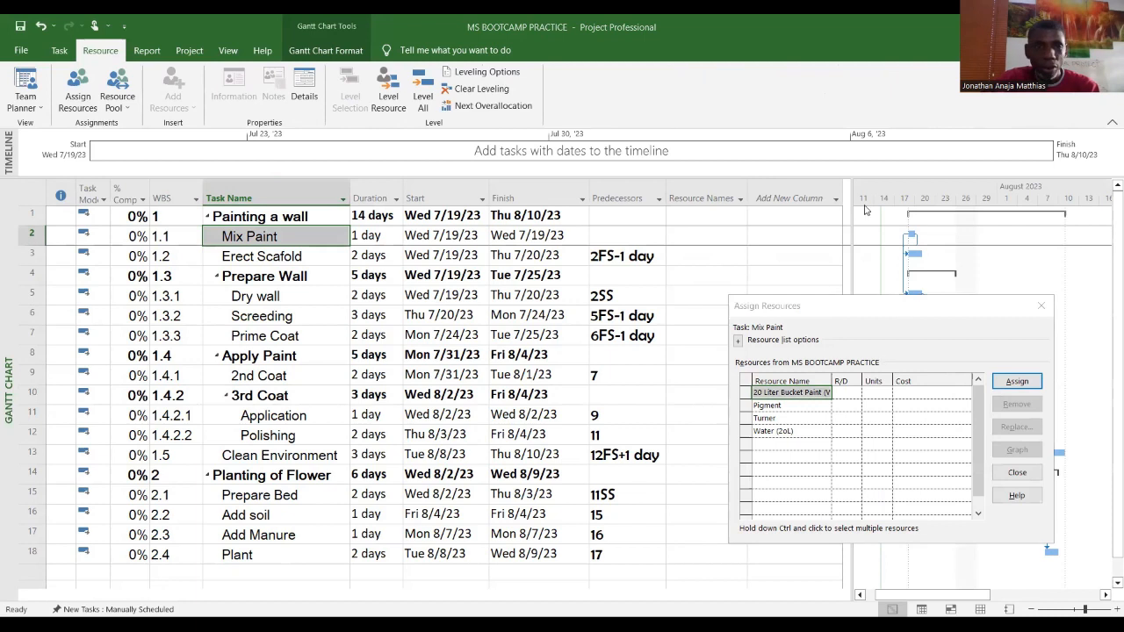
pyautogui.click(268, 235)
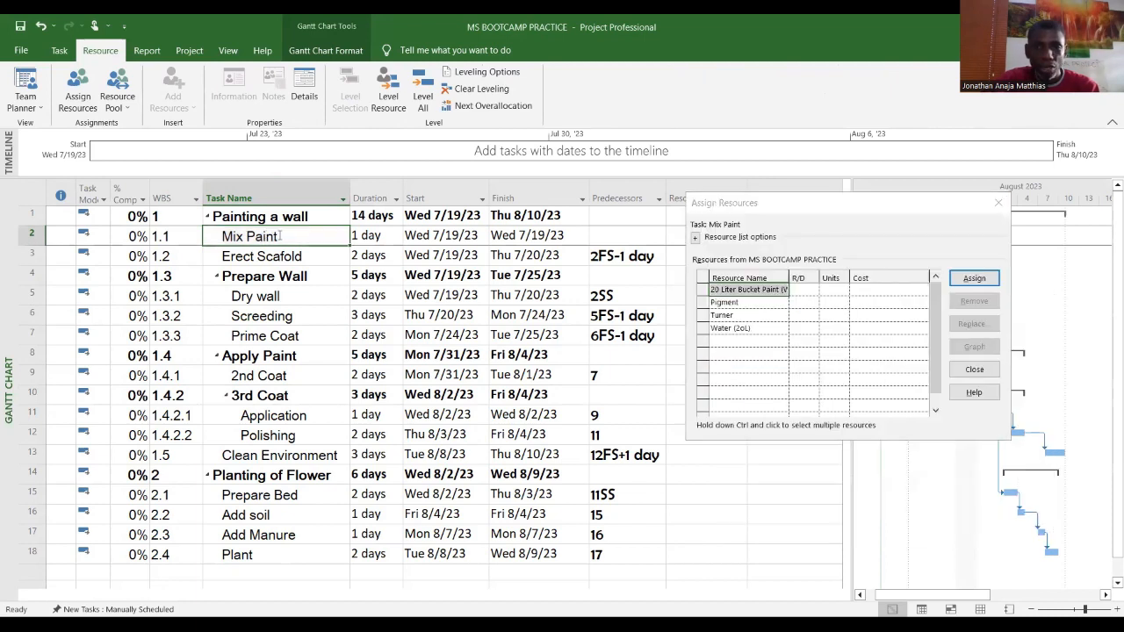
pyautogui.click(838, 289)
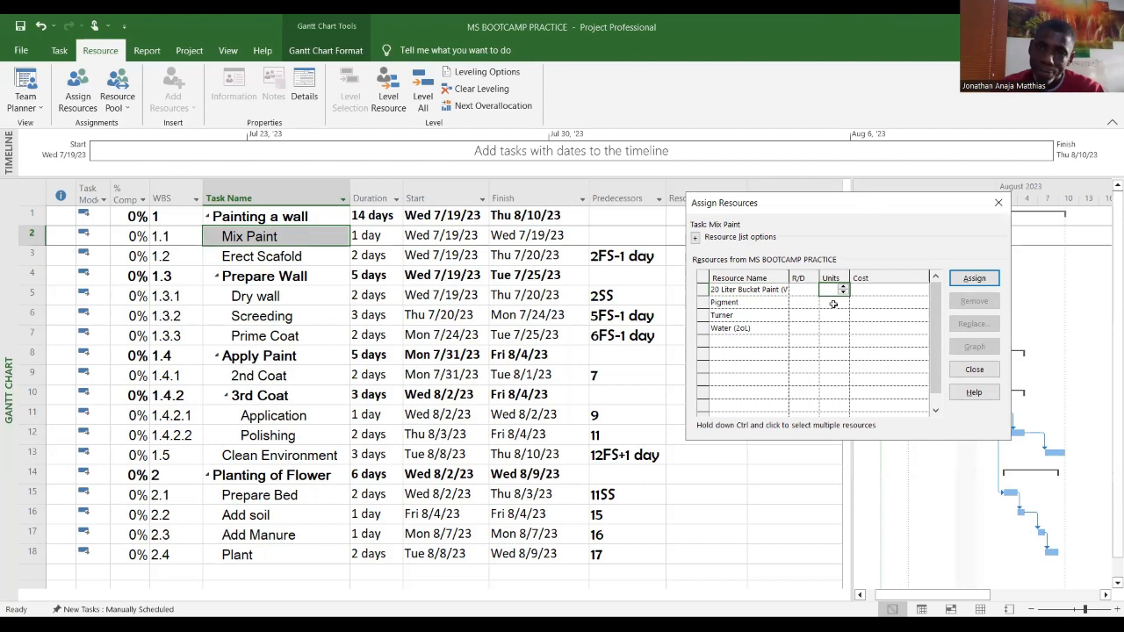
pyautogui.write('10')
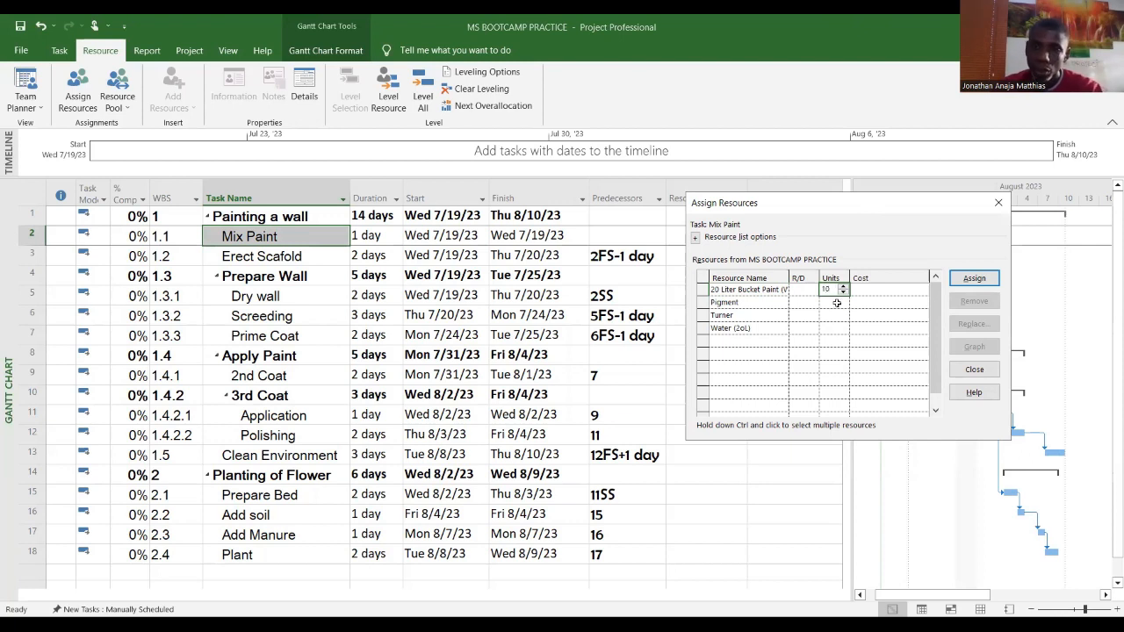
pyautogui.click(837, 302)
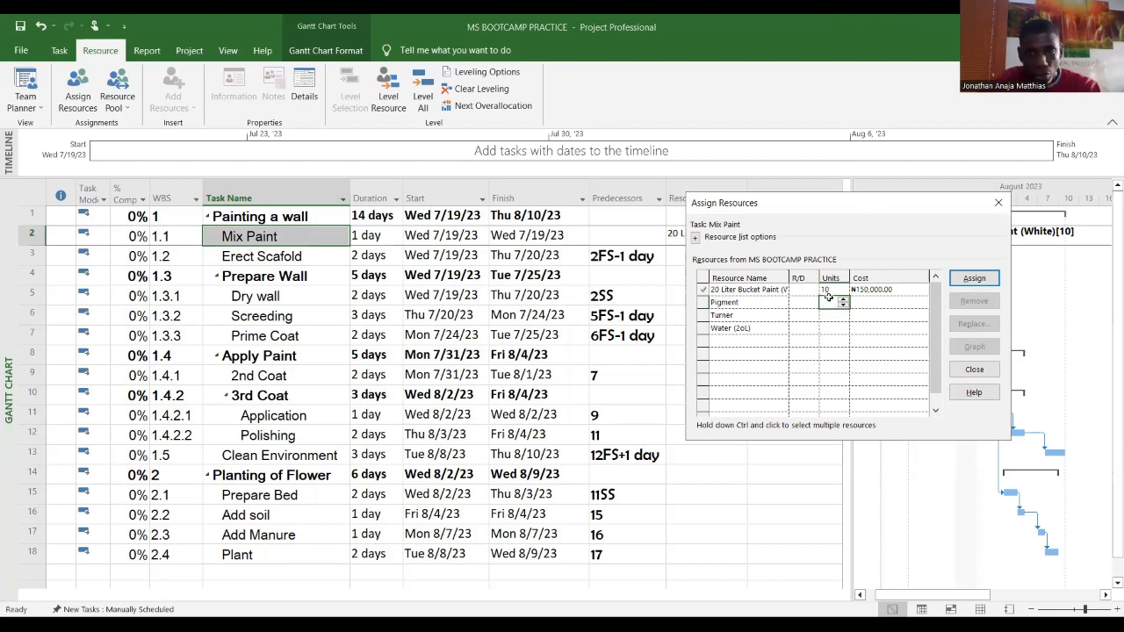
# Step: Assign 3 units of Pigment, 2 units of Turner and 6 units of Water (2oL) to Mix Paint, then close the dialog
pyautogui.write('3')
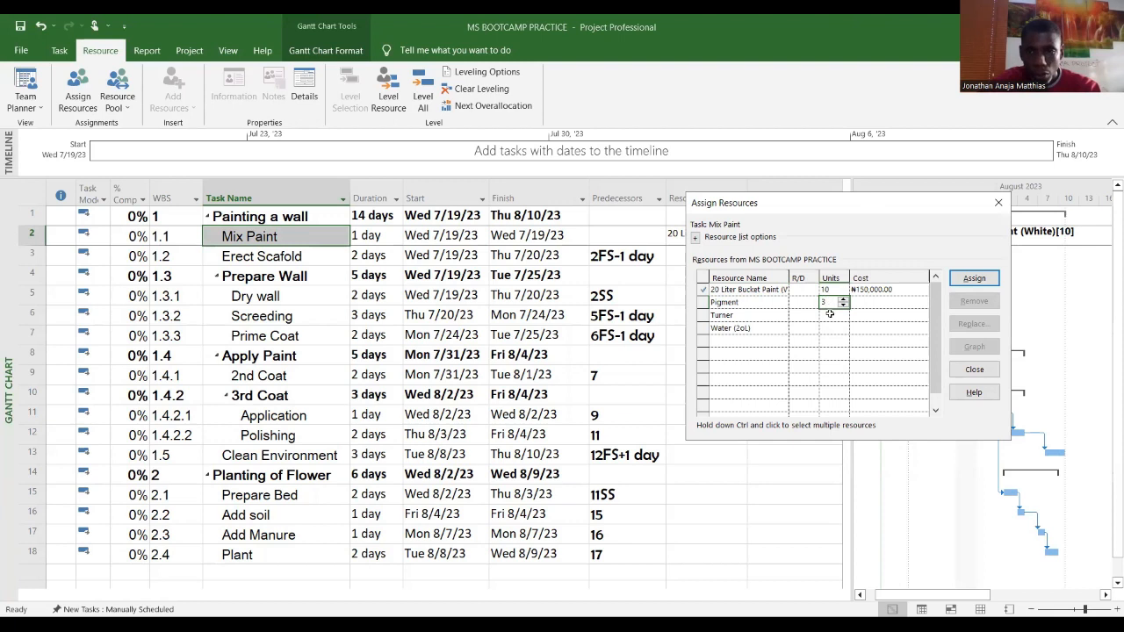
pyautogui.click(830, 314)
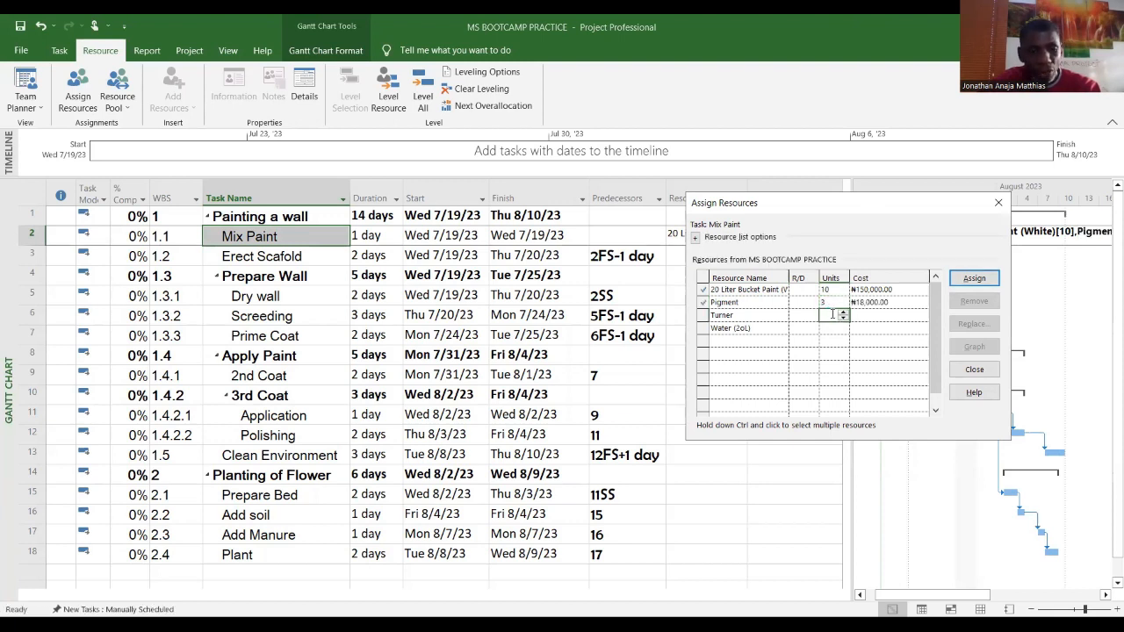
pyautogui.write('2')
pyautogui.click(838, 328)
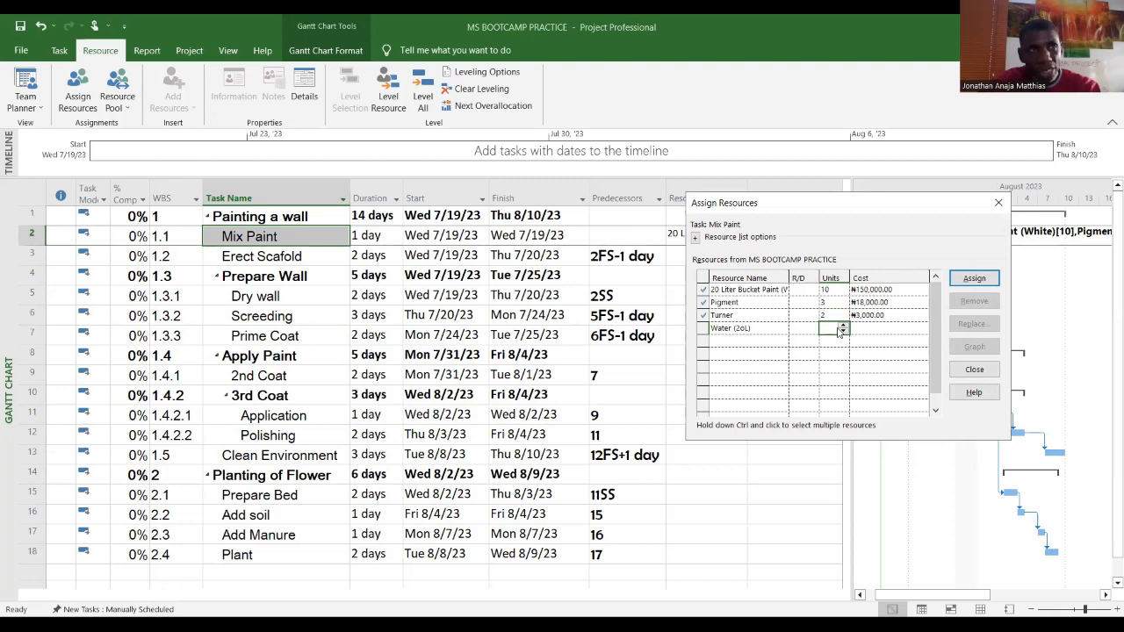
pyautogui.write('6')
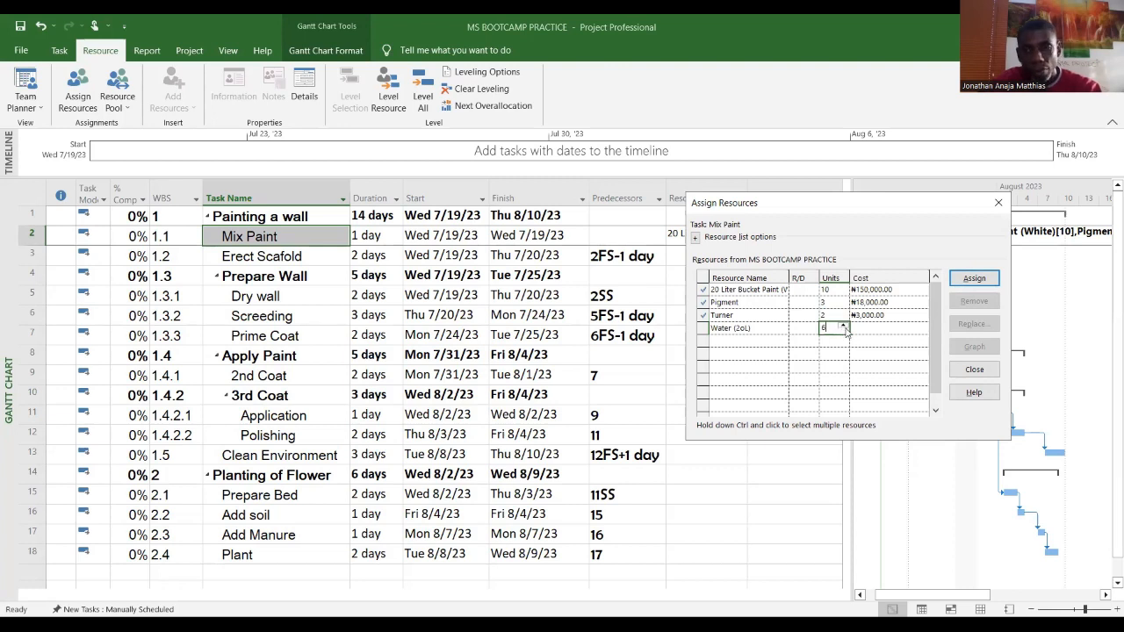
pyautogui.press('Return')
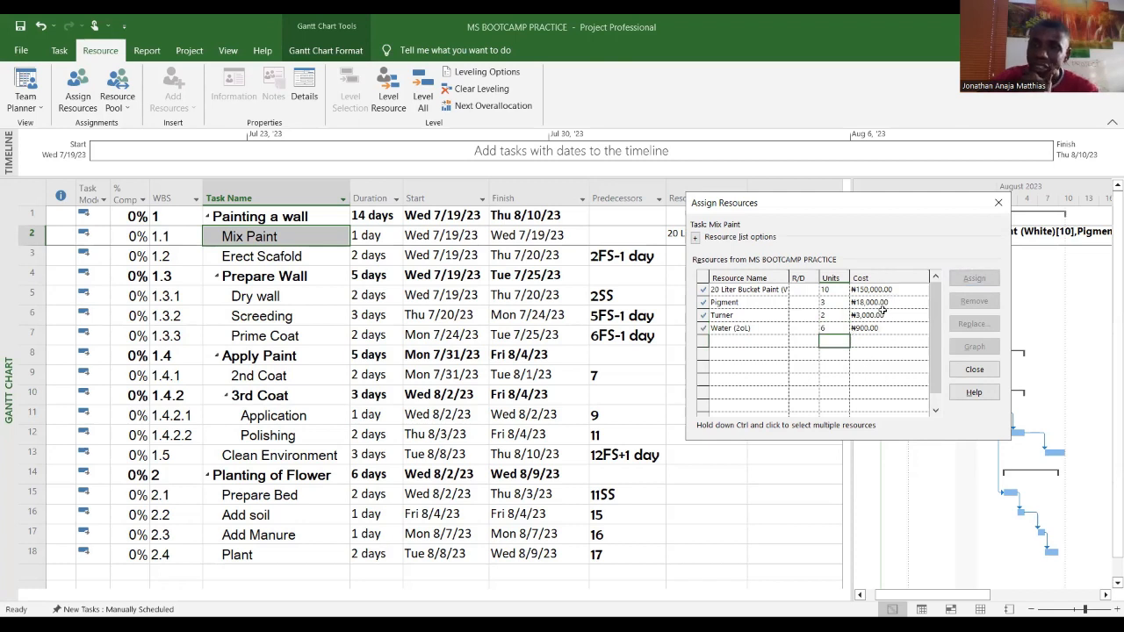
pyautogui.click(975, 370)
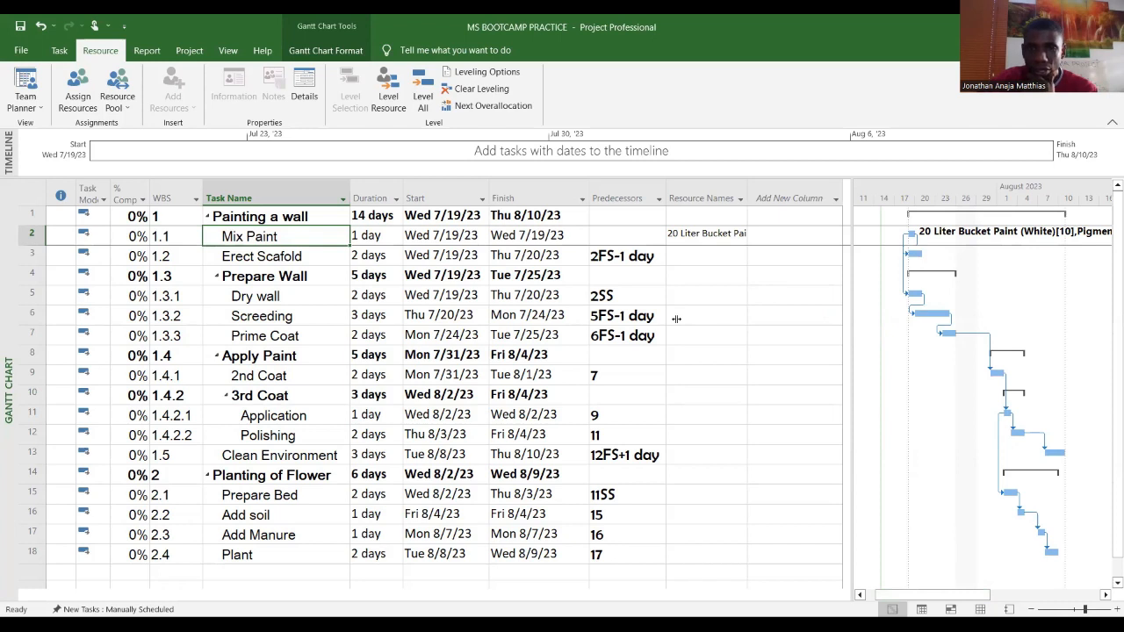
# Step: Select the task table's columns and set their font size to 11
pyautogui.moveTo(676, 318); pyautogui.dragTo(674, 318)
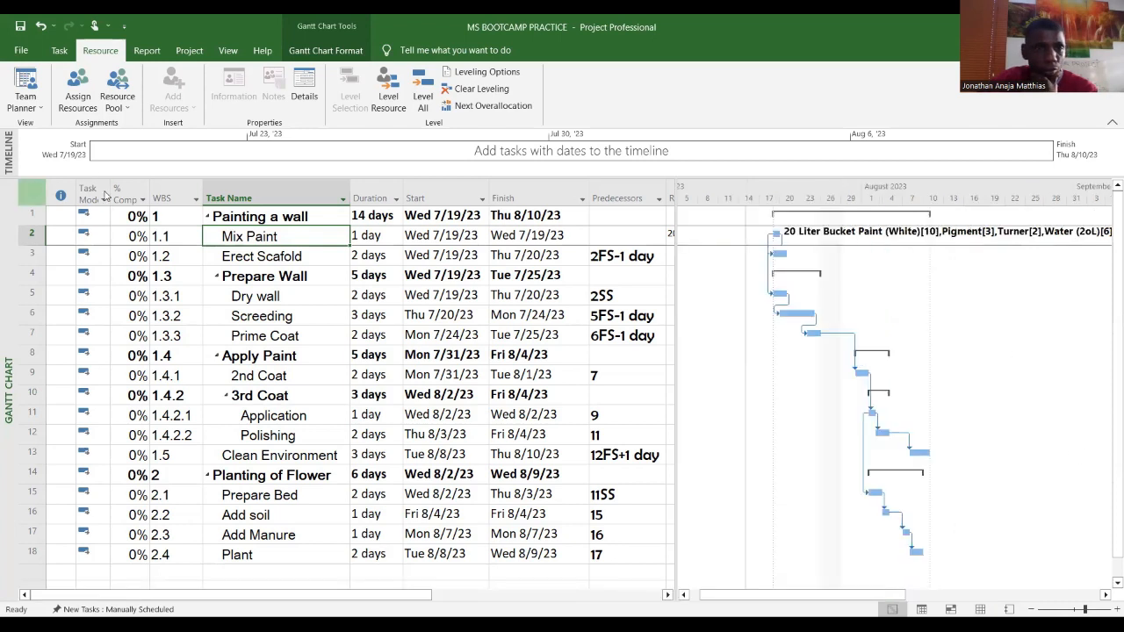
pyautogui.moveTo(76, 183); pyautogui.dragTo(404, 233)
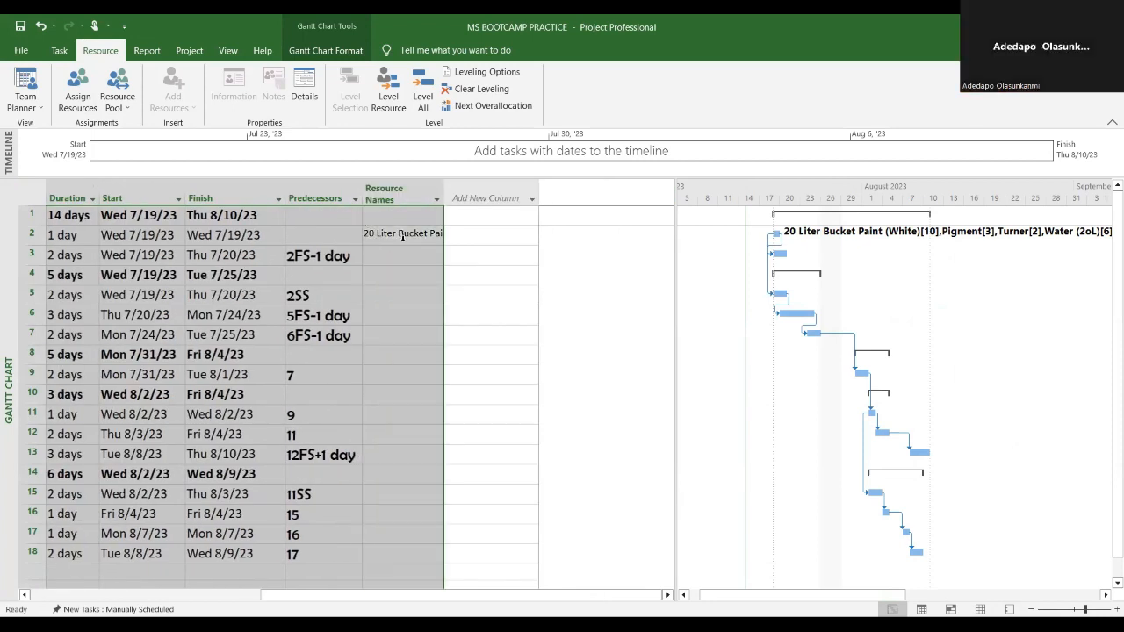
pyautogui.click(59, 50)
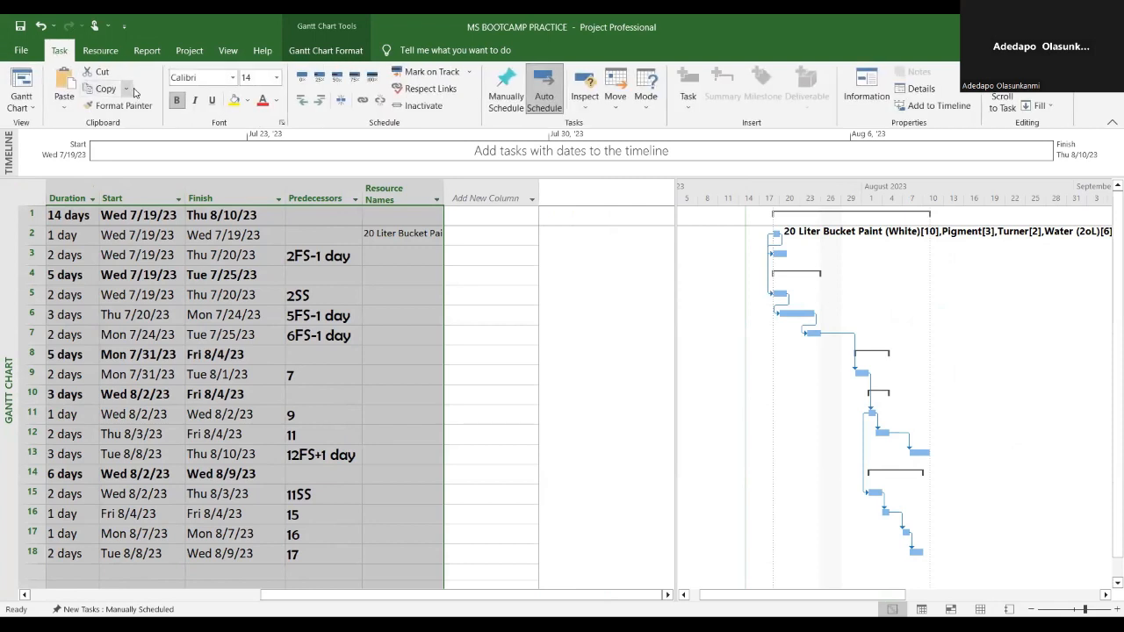
pyautogui.click(276, 78)
pyautogui.click(254, 138)
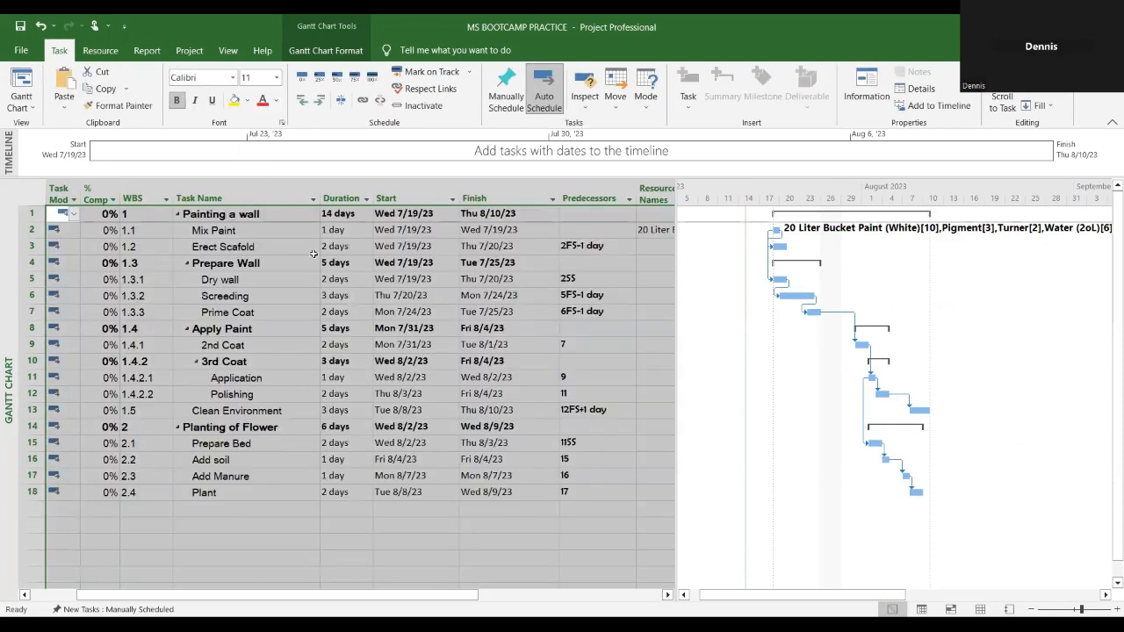
# Step: Narrow the Start, Finish, Duration, WBS and Task Mode columns of the task table to fit their contents
pyautogui.click(543, 413)
pyautogui.moveTo(635, 195); pyautogui.dragTo(529, 190)
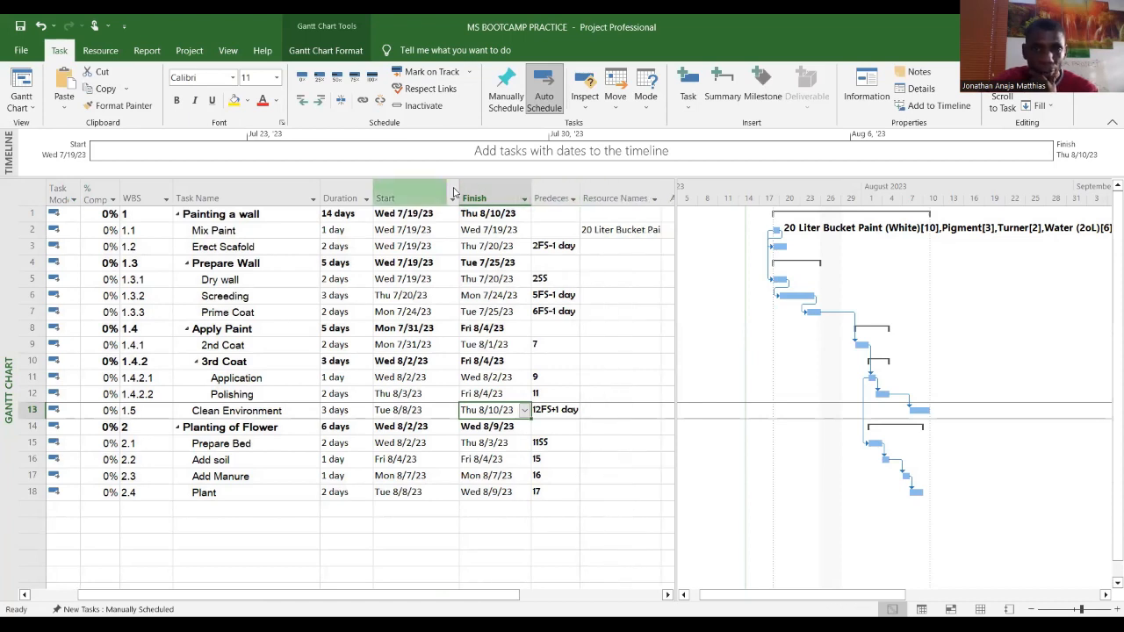
pyautogui.moveTo(459, 190); pyautogui.dragTo(441, 189)
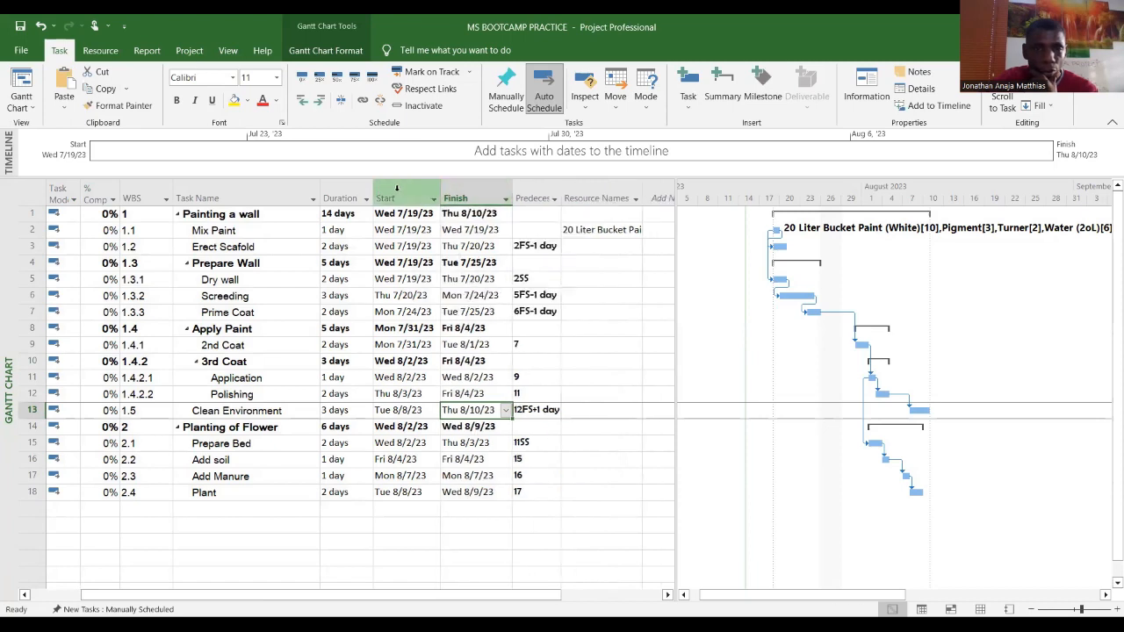
pyautogui.moveTo(372, 186); pyautogui.dragTo(286, 191)
pyautogui.moveTo(164, 185); pyautogui.dragTo(162, 186)
pyautogui.moveTo(79, 191); pyautogui.dragTo(71, 191)
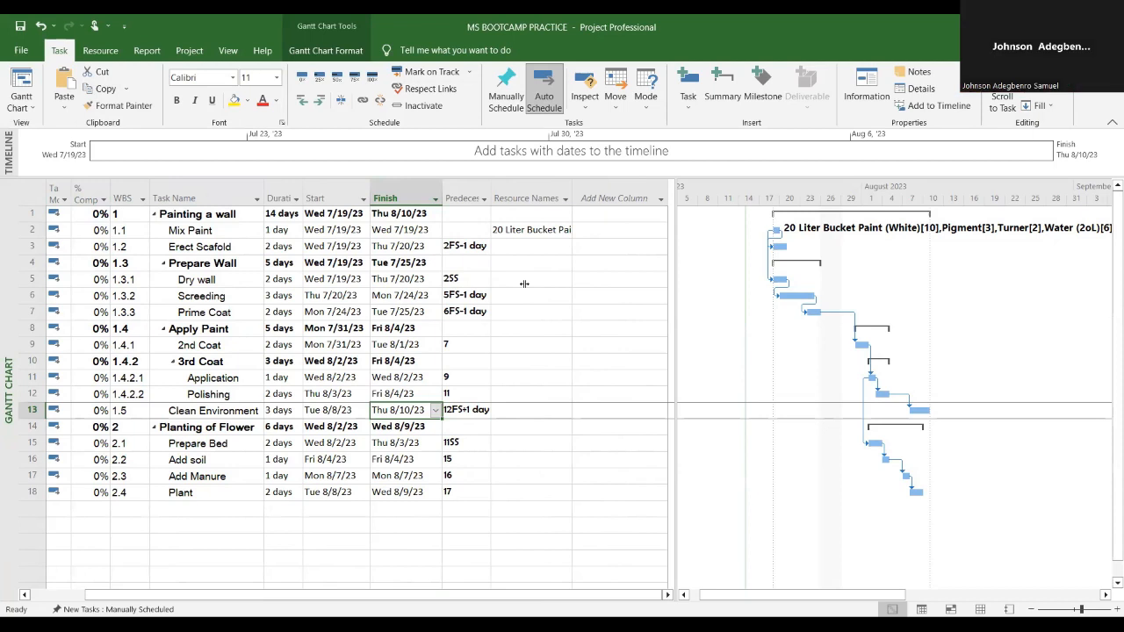
pyautogui.moveTo(596, 292); pyautogui.dragTo(597, 293)
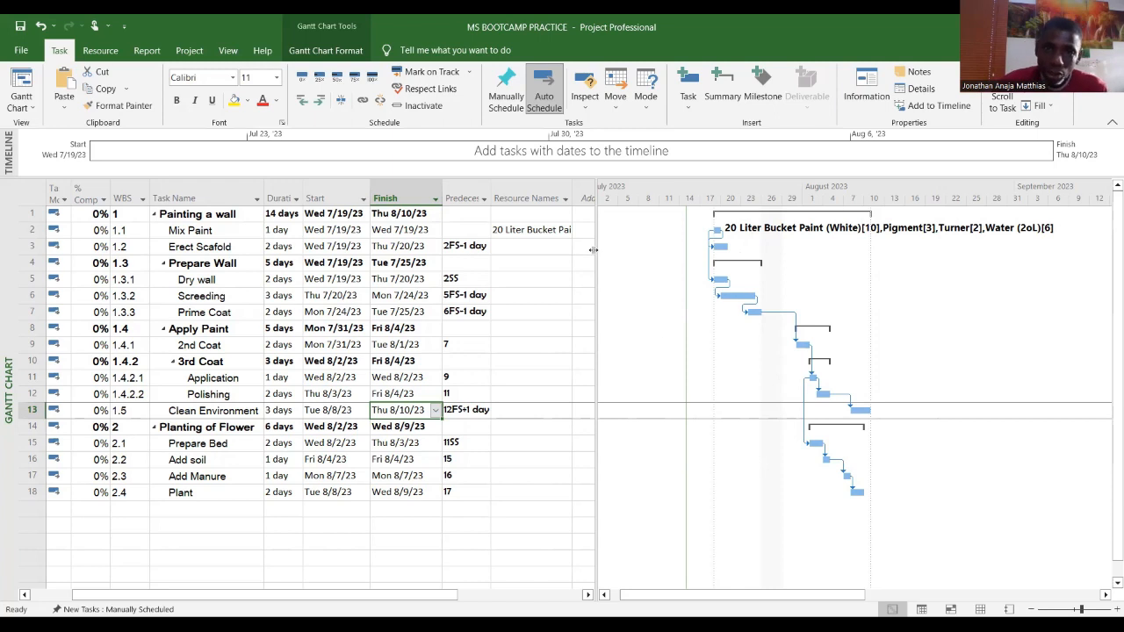
# Step: Widen the table to inspect the Resource Names column, then hide the Resource Names column
pyautogui.moveTo(595, 254); pyautogui.dragTo(801, 281)
pyautogui.moveTo(598, 201); pyautogui.dragTo(724, 201)
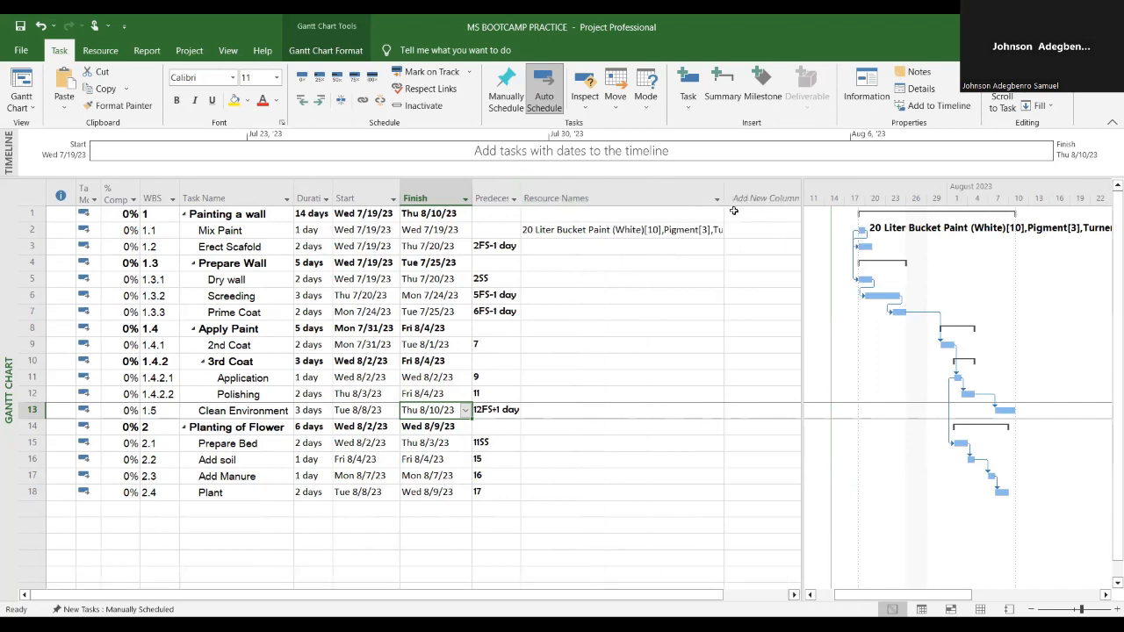
pyautogui.rightClick(628, 199)
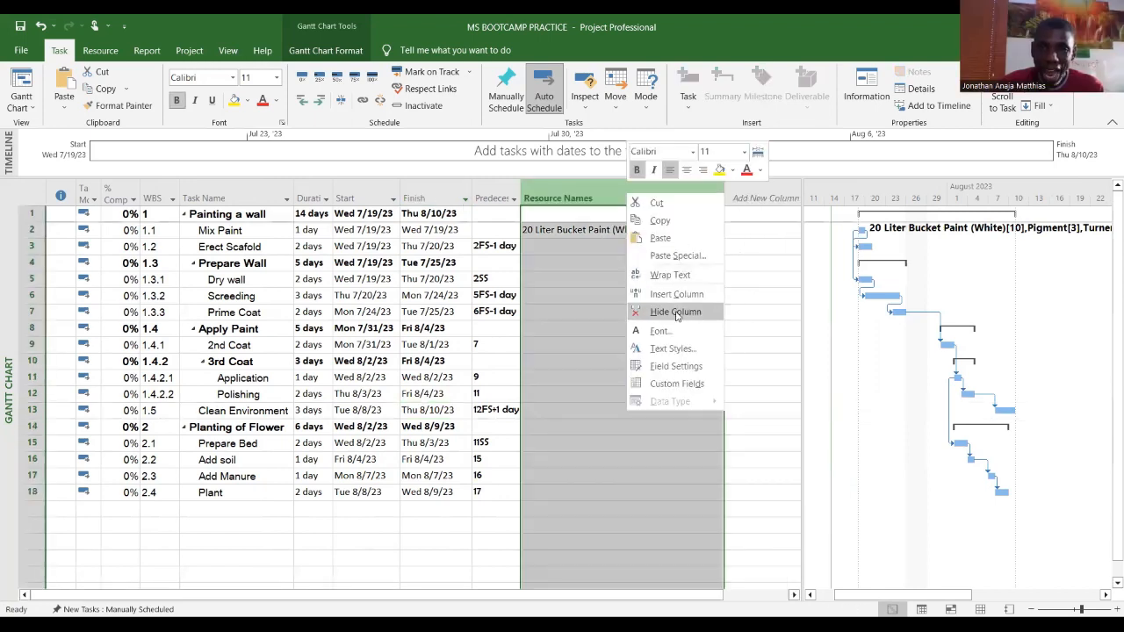
pyautogui.click(675, 313)
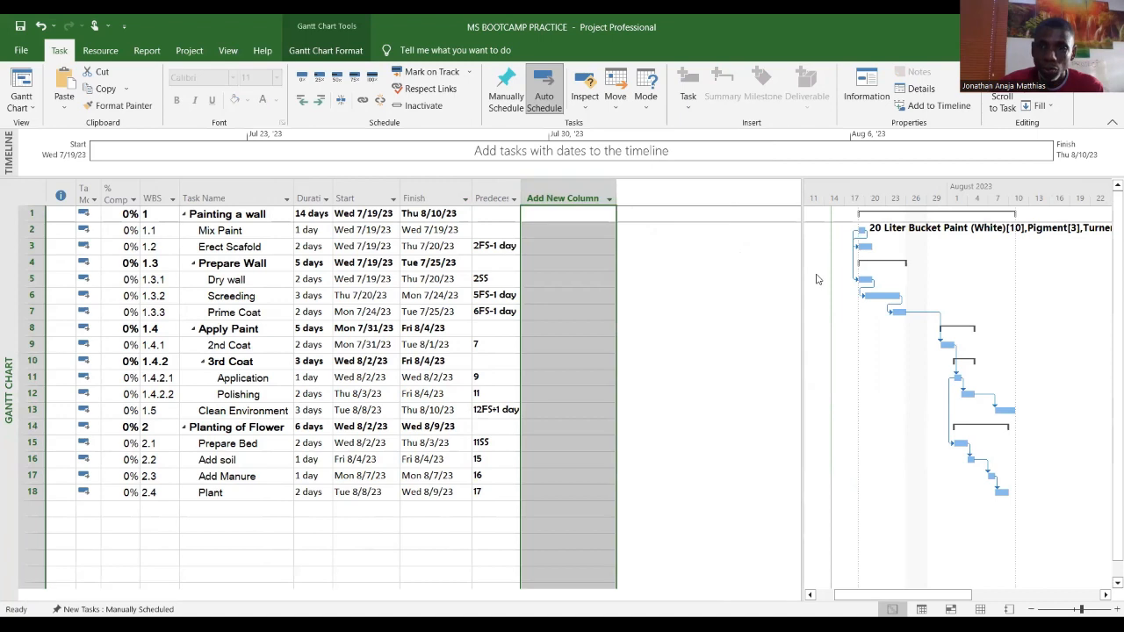
# Step: Move the divider between the task table and the Gantt chart so it sits just after the Add New Column column
pyautogui.moveTo(803, 273); pyautogui.dragTo(549, 314)
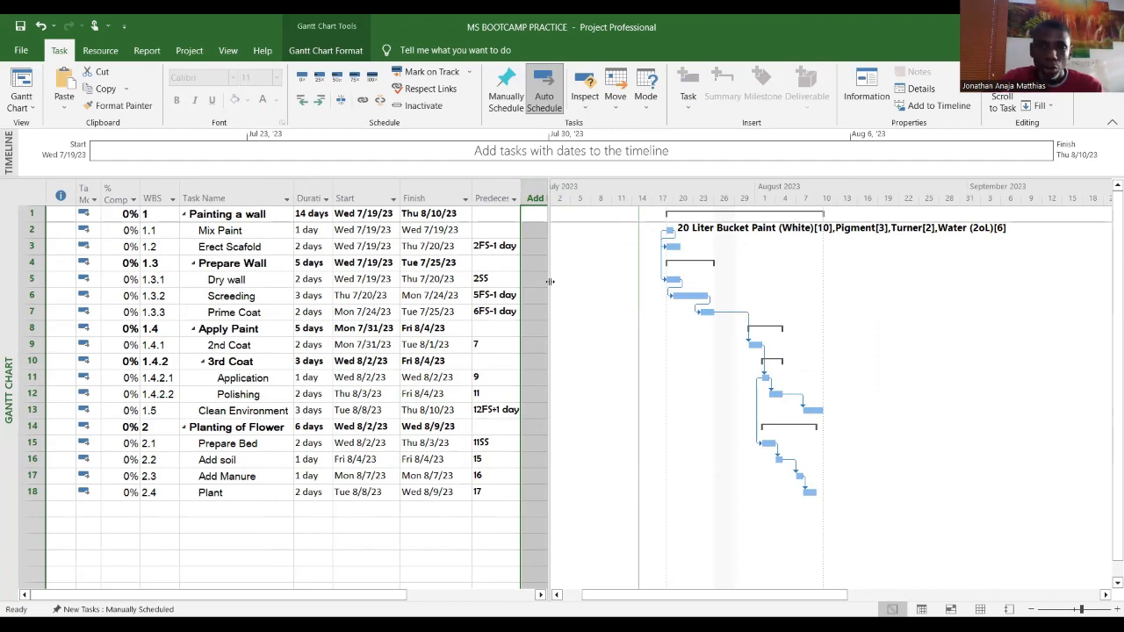
pyautogui.moveTo(554, 350); pyautogui.dragTo(660, 350)
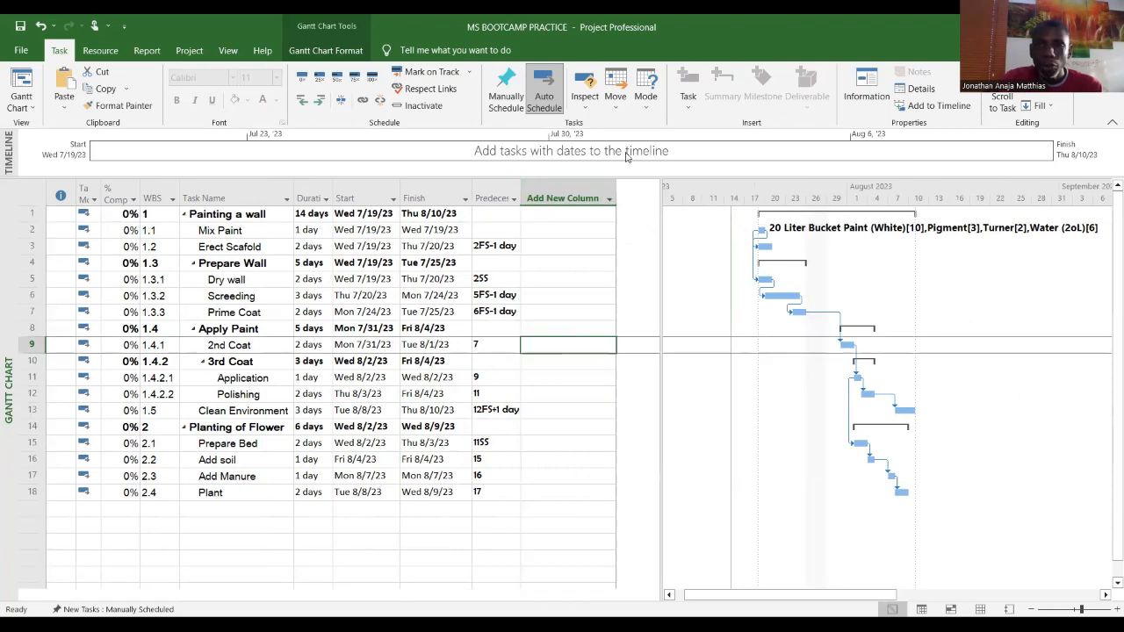
pyautogui.click(806, 355)
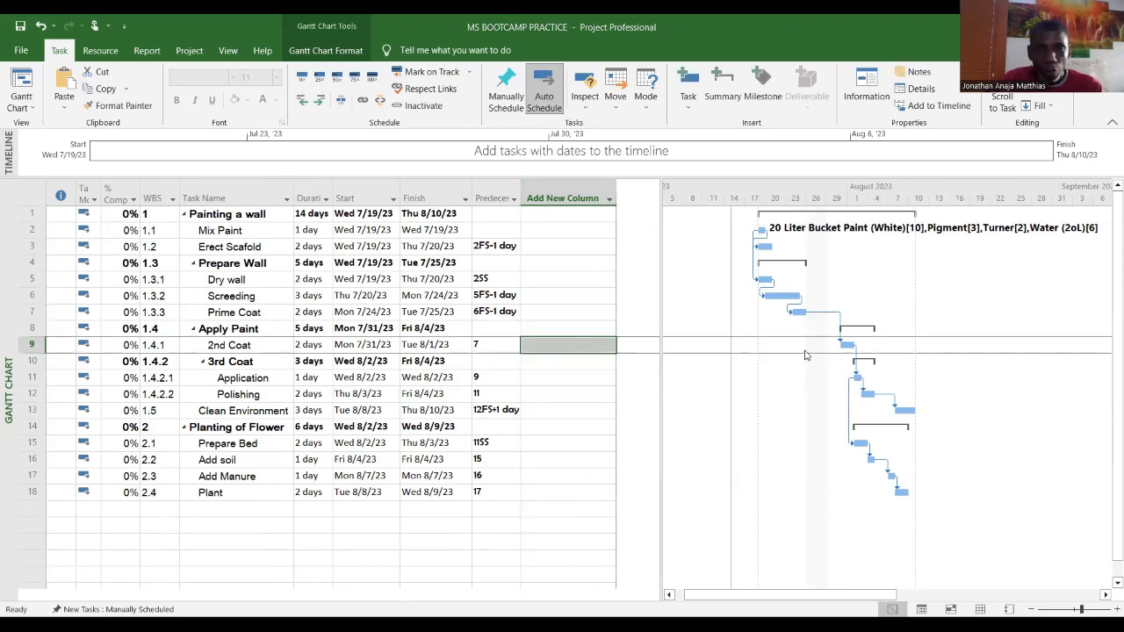
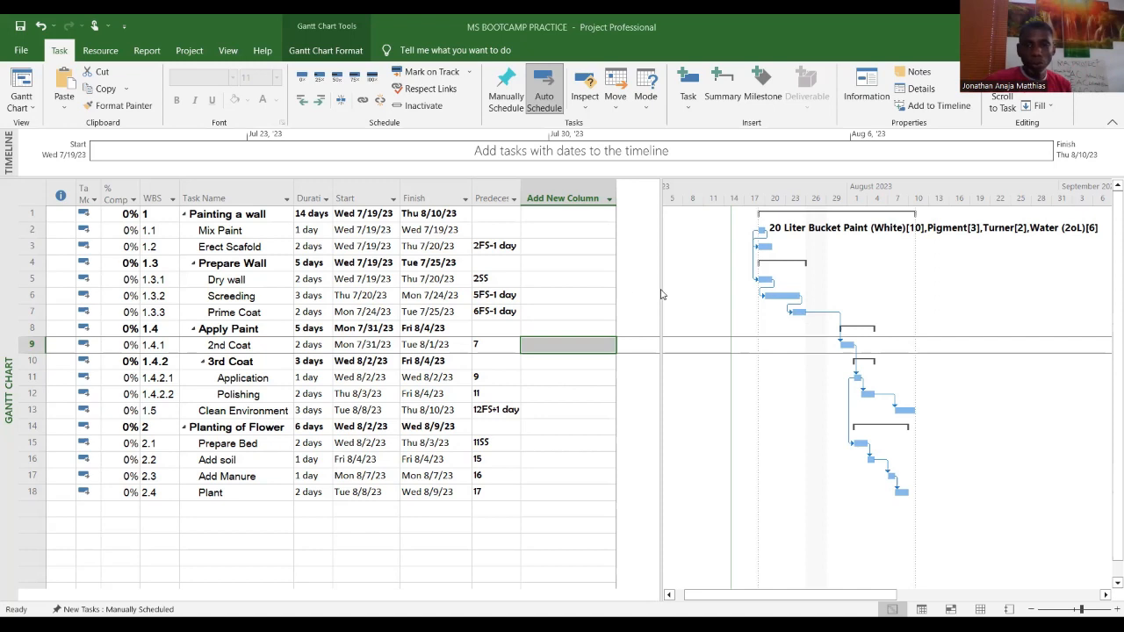
# Step: Widen the task table and insert an EAC column in the Add New Column position
pyautogui.moveTo(660, 289); pyautogui.dragTo(727, 311)
pyautogui.click(609, 201)
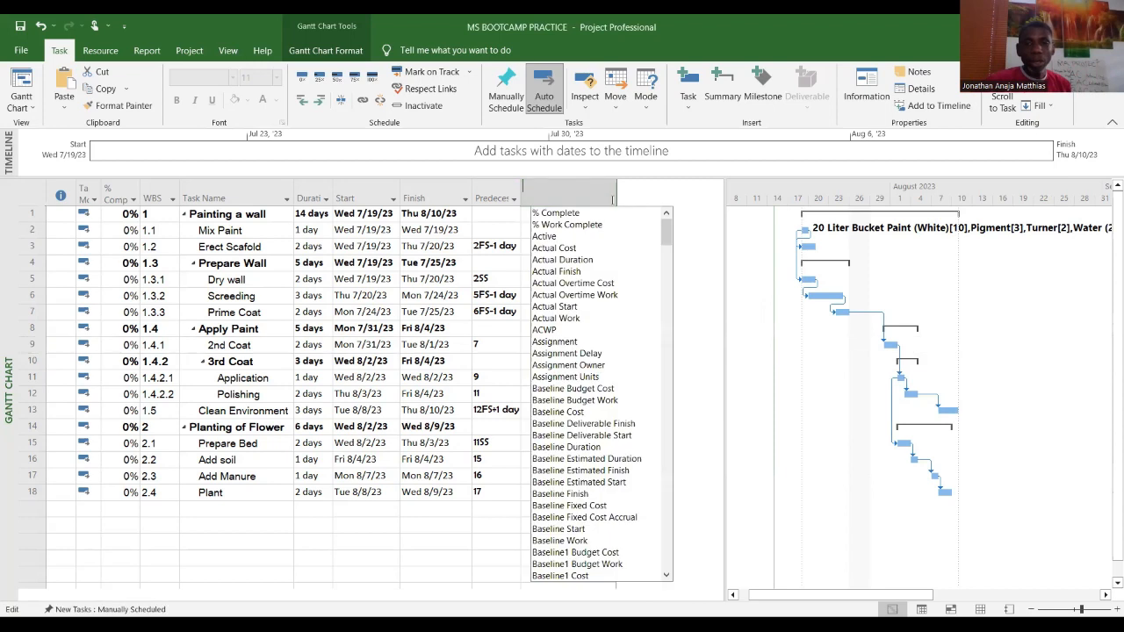
pyautogui.scroll(-8, 601, 337)
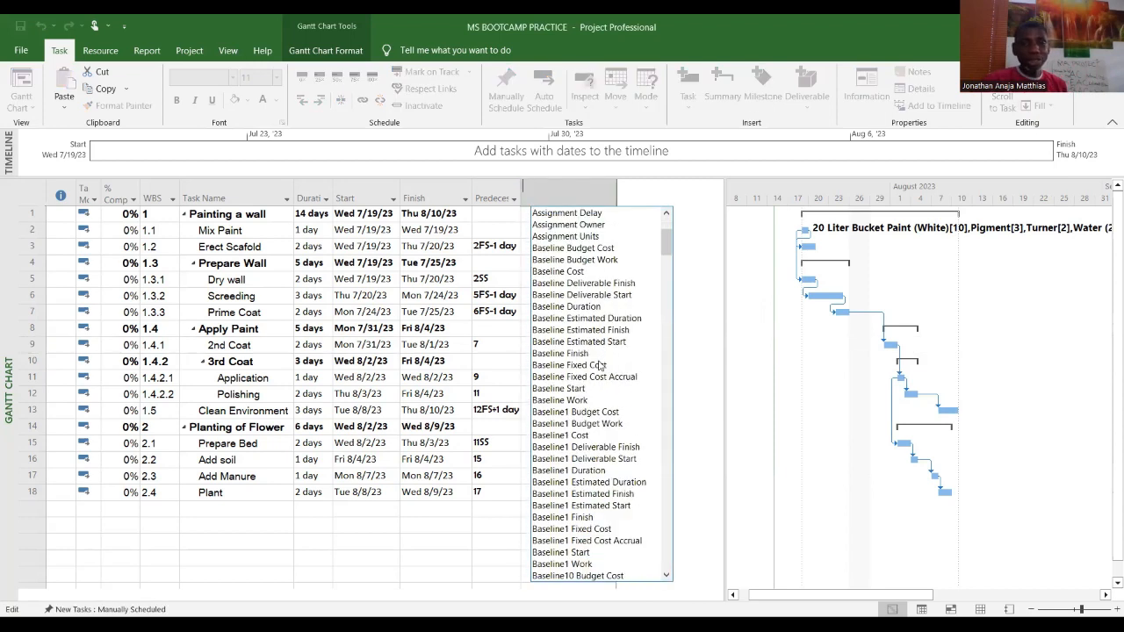
pyautogui.scroll(-3, 592, 332)
pyautogui.scroll(-1, 592, 332)
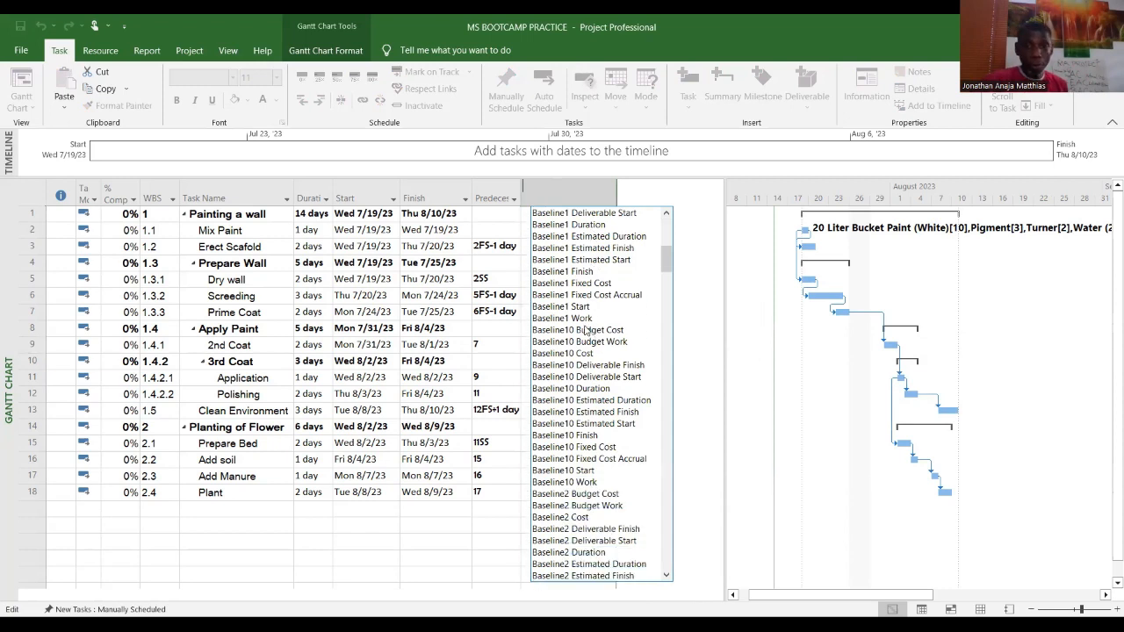
pyautogui.scroll(-7, 592, 334)
pyautogui.scroll(-10, 575, 344)
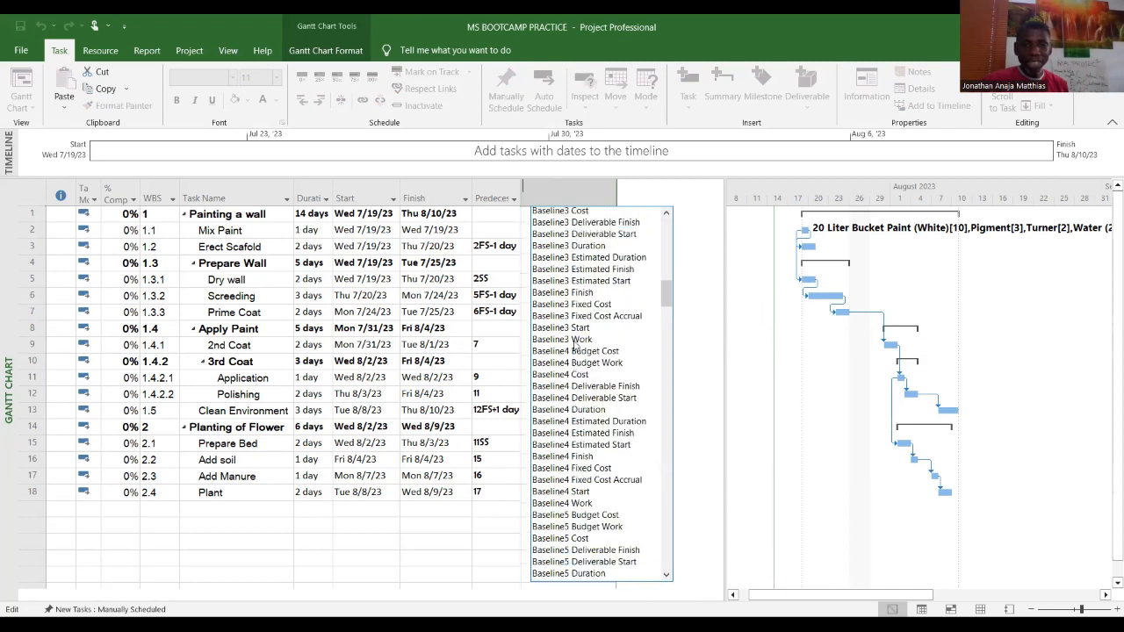
pyautogui.scroll(-4, 567, 356)
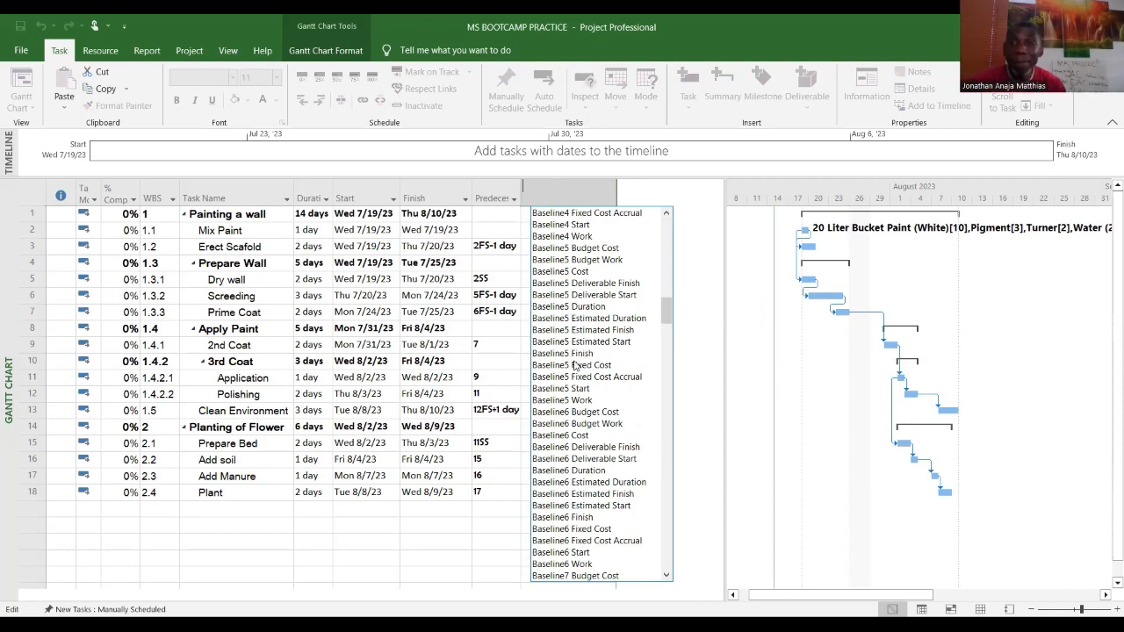
pyautogui.scroll(-10, 590, 429)
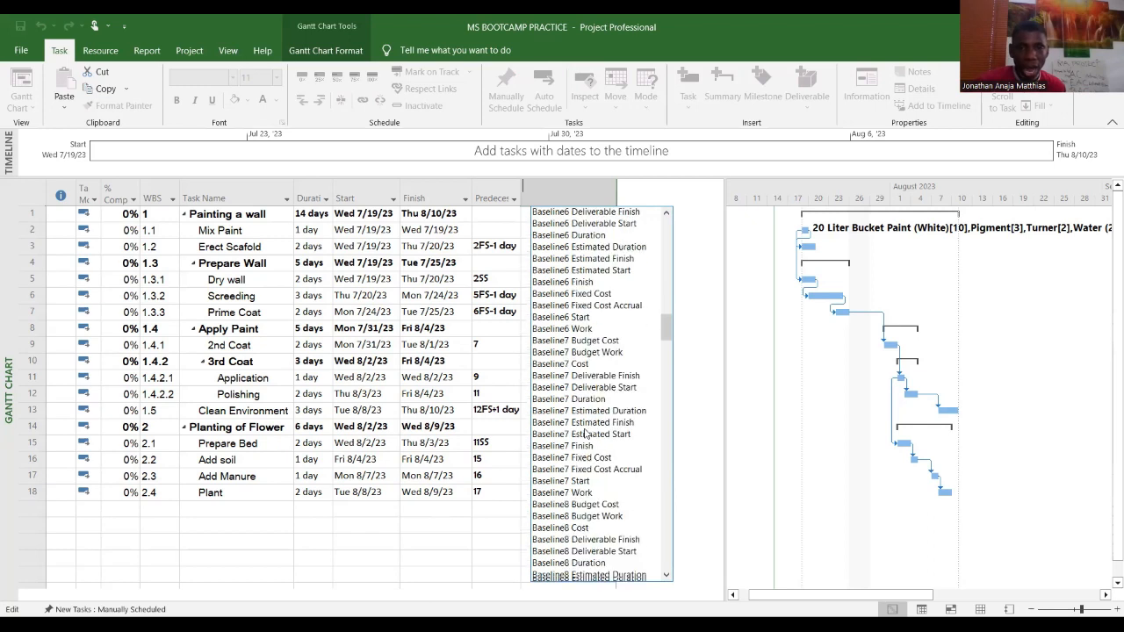
pyautogui.scroll(-20, 590, 429)
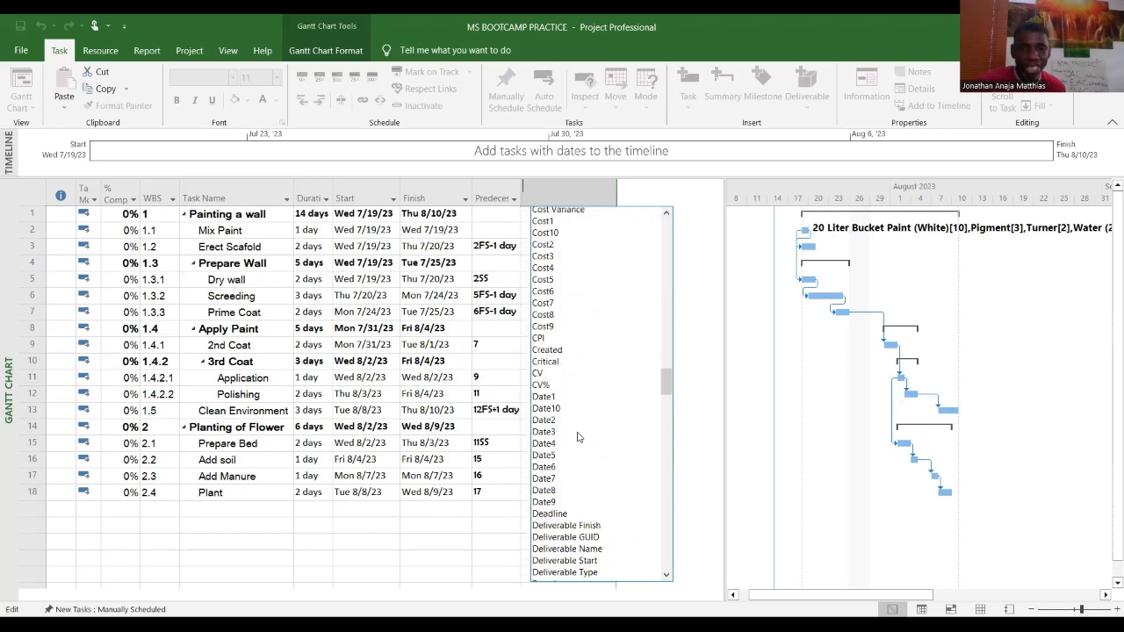
pyautogui.scroll(-8, 578, 441)
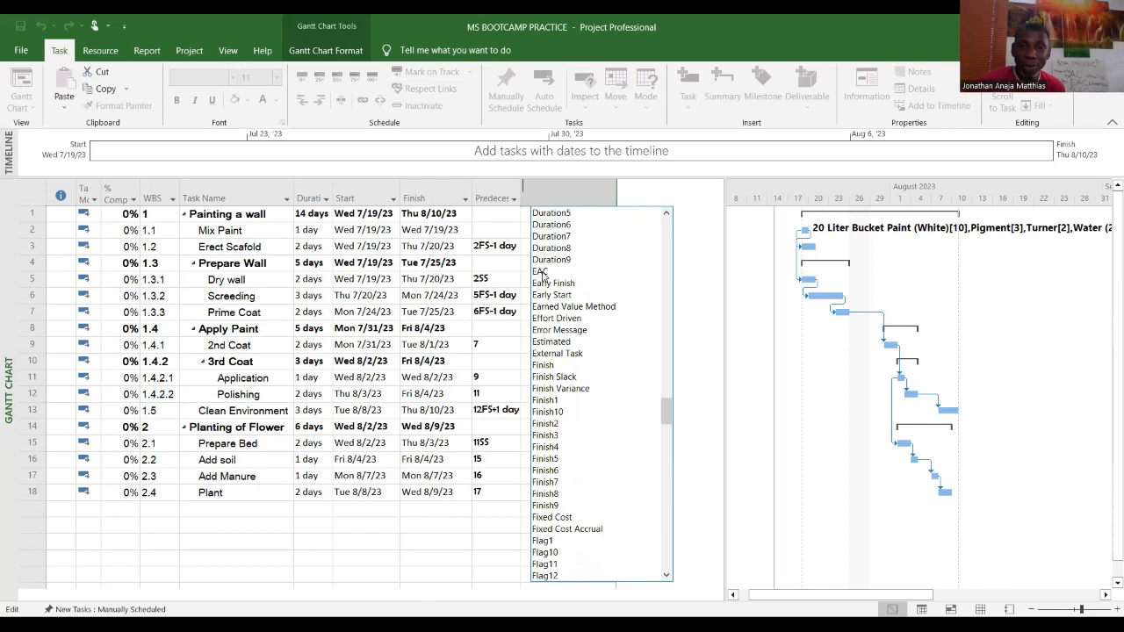
pyautogui.click(544, 274)
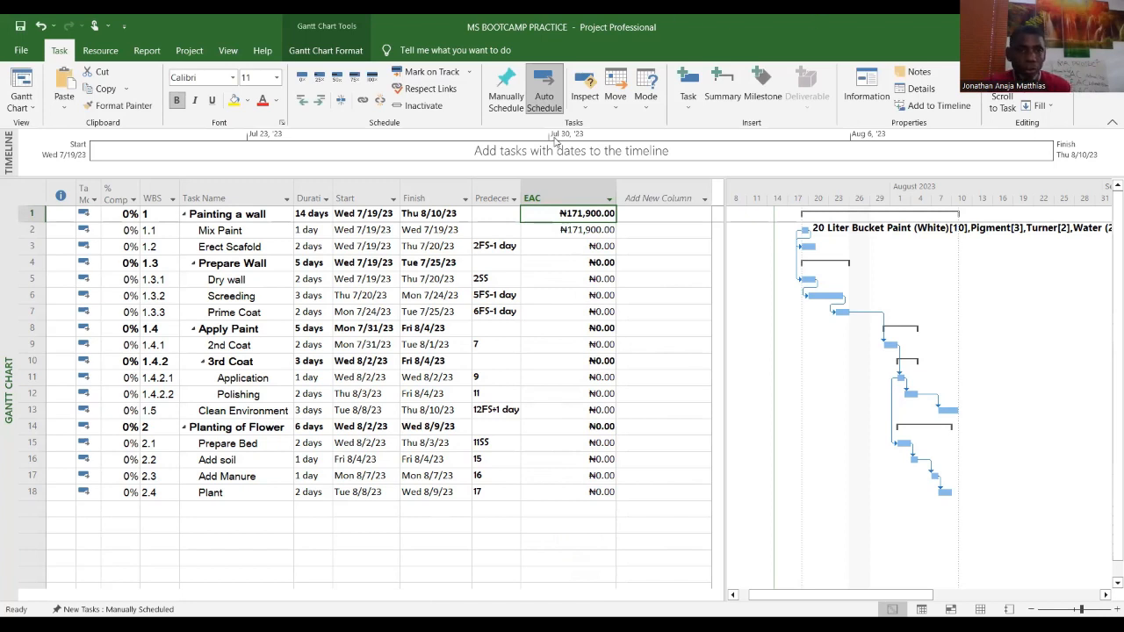
# Step: Select the EAC column and set its font size to 12
pyautogui.click(413, 279)
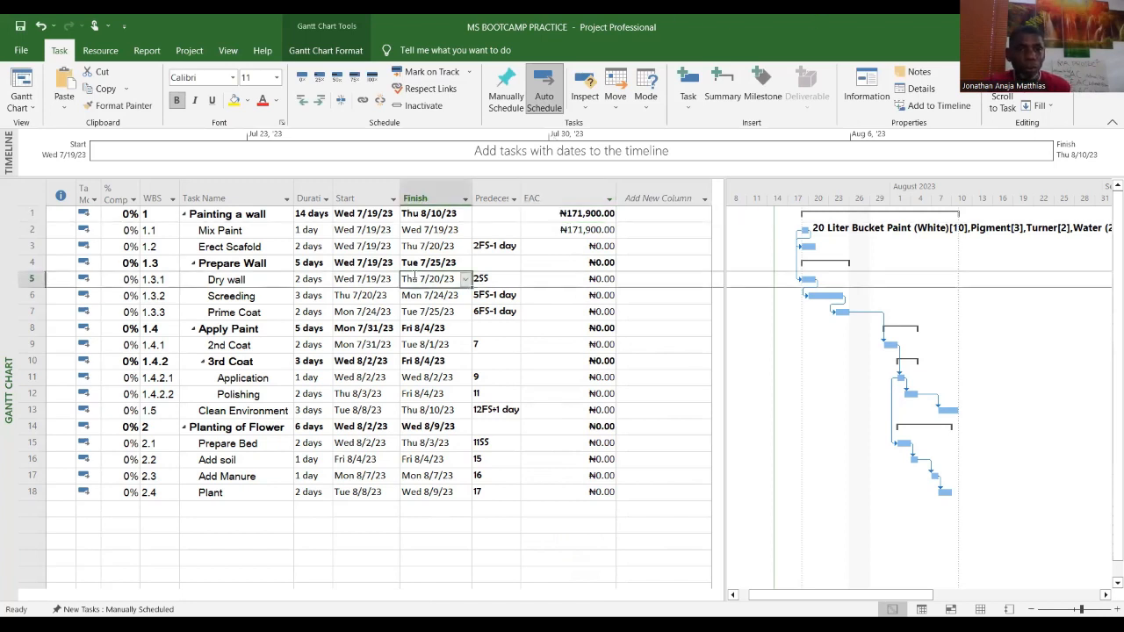
pyautogui.click(571, 198)
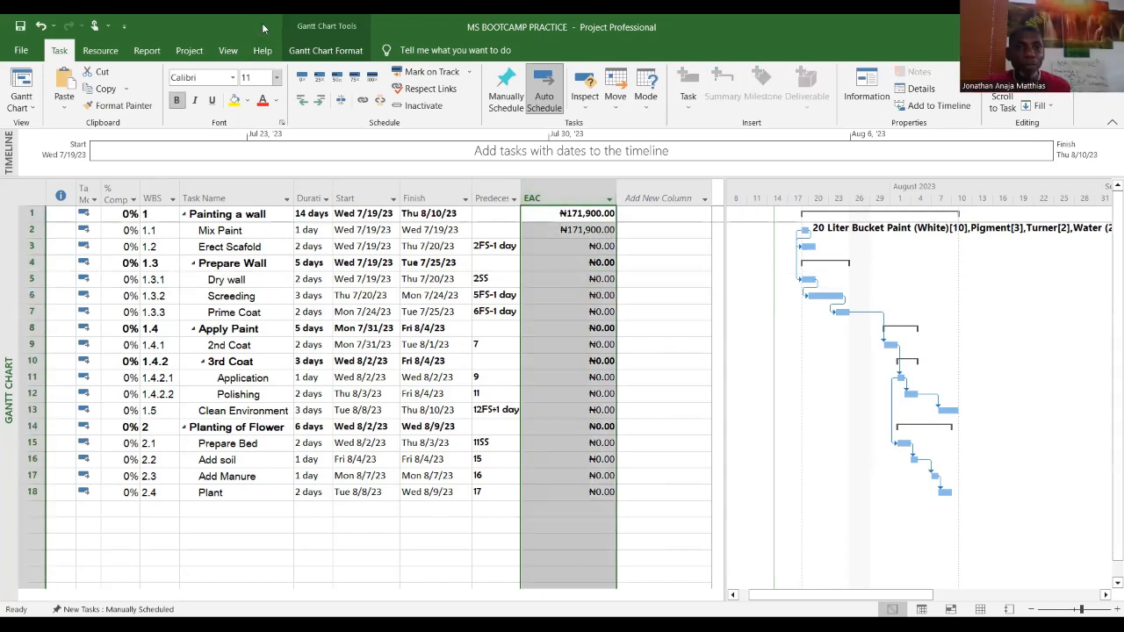
pyautogui.click(276, 77)
pyautogui.click(251, 151)
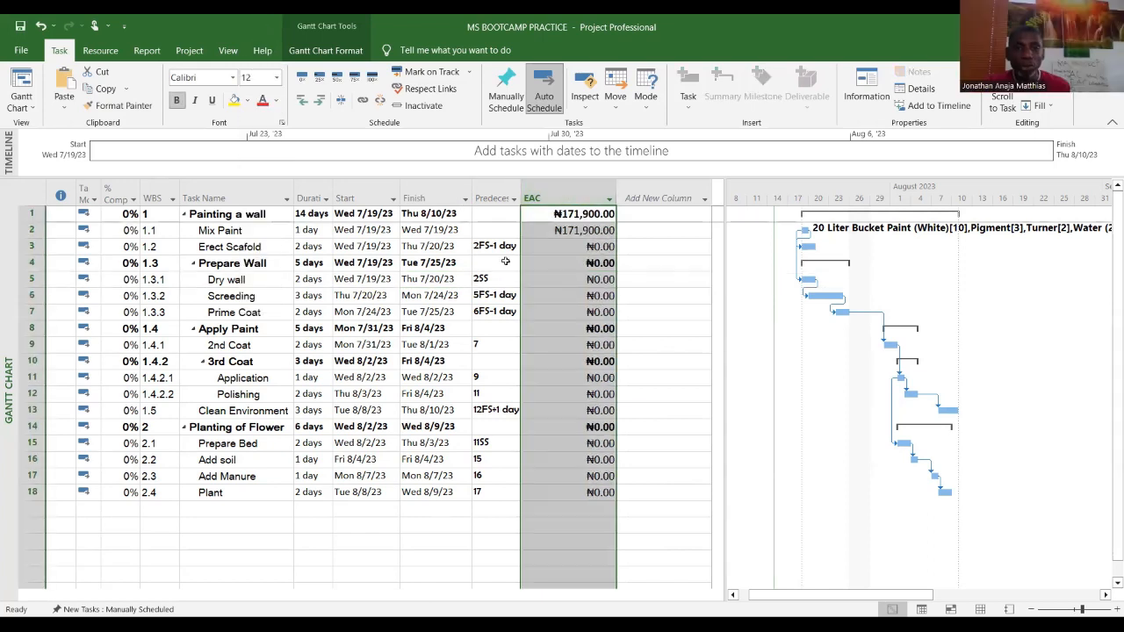
pyautogui.click(629, 309)
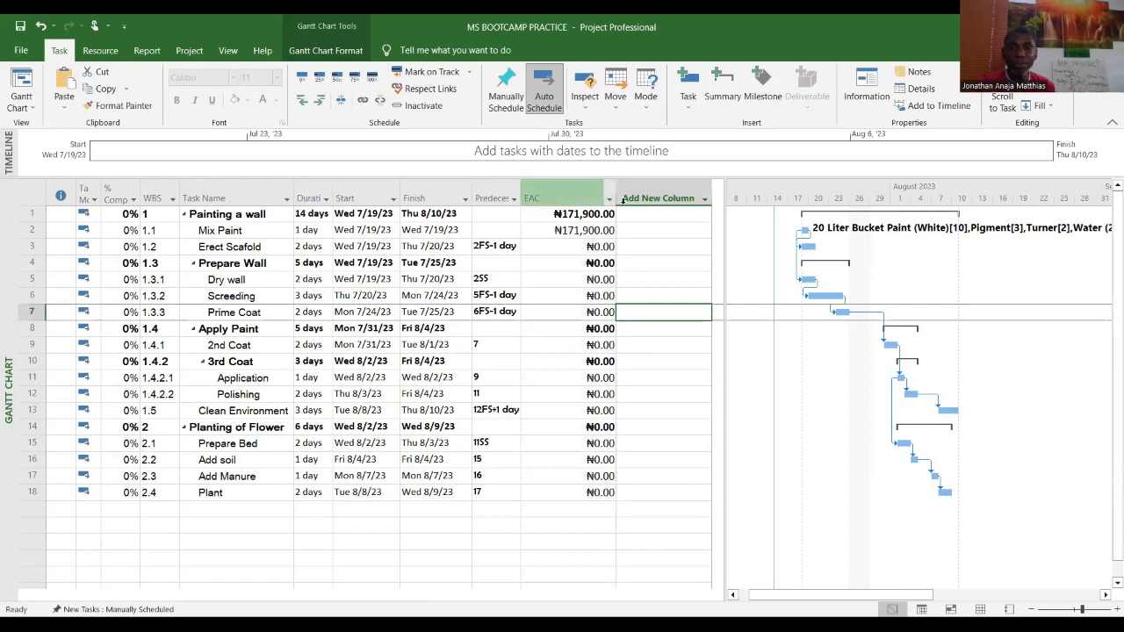
# Step: Narrow the EAC column so it fits its cost values
pyautogui.moveTo(613, 187); pyautogui.dragTo(604, 185)
pyautogui.click(579, 230)
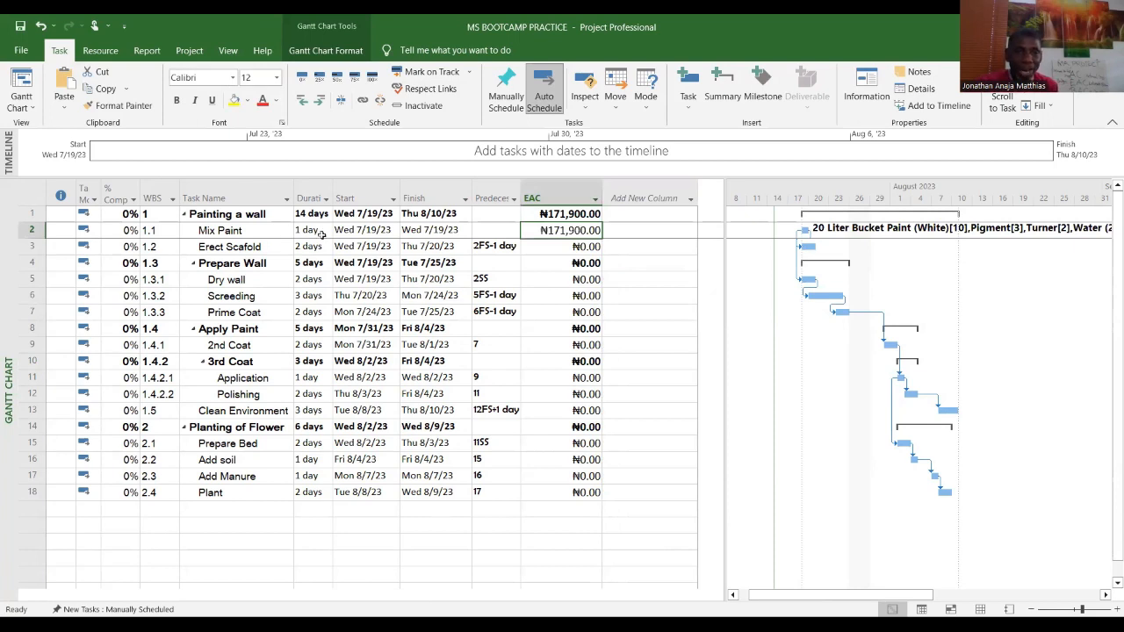
pyautogui.click(262, 236)
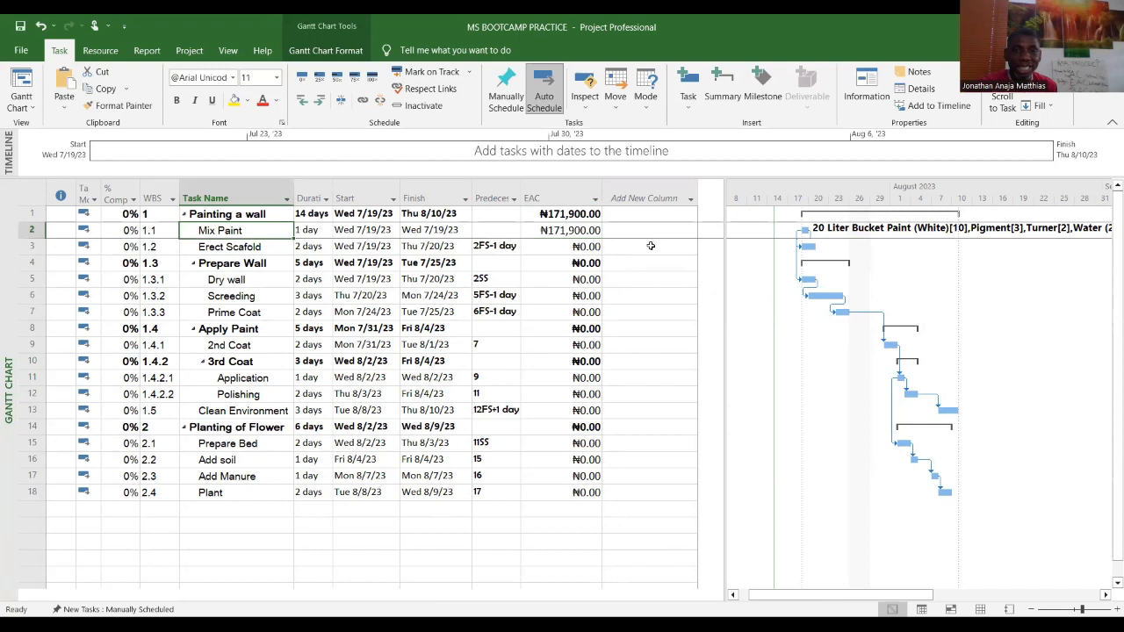
pyautogui.click(569, 234)
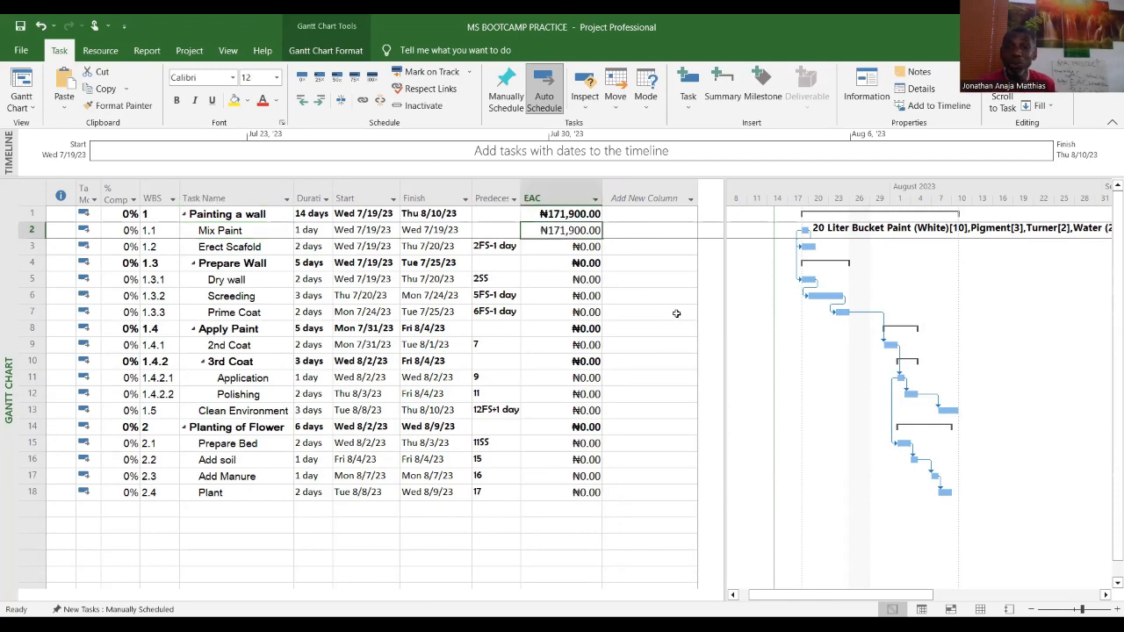
pyautogui.moveTo(605, 187); pyautogui.dragTo(594, 187)
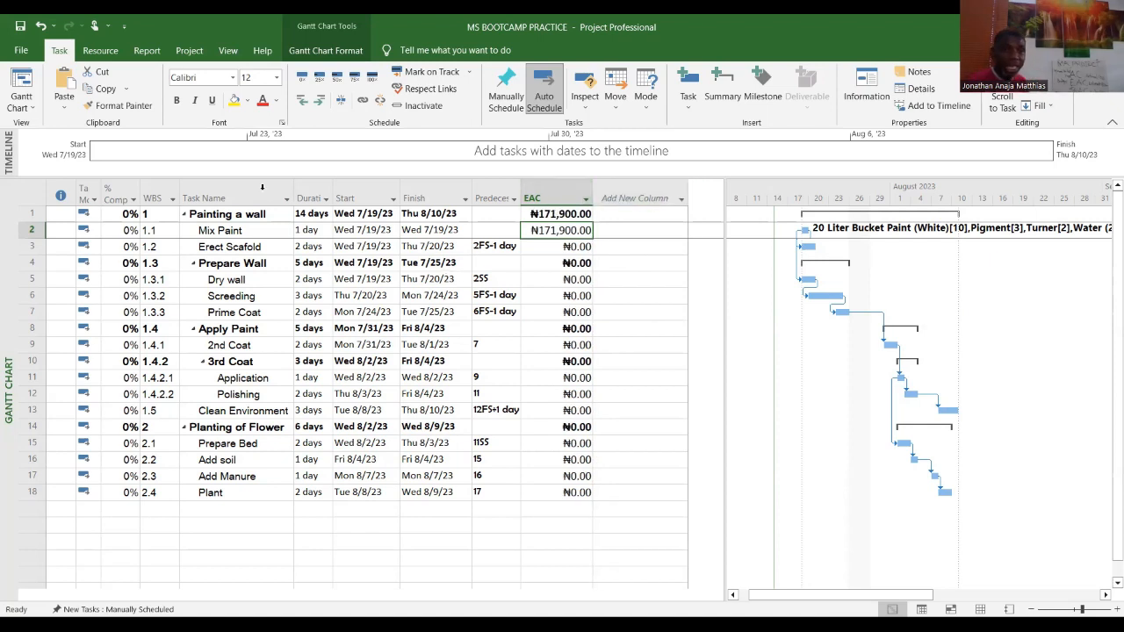
# Step: Switch to the Resource Sheet view to review the resources' standard rates, then return to the Gantt Chart view
pyautogui.click(22, 107)
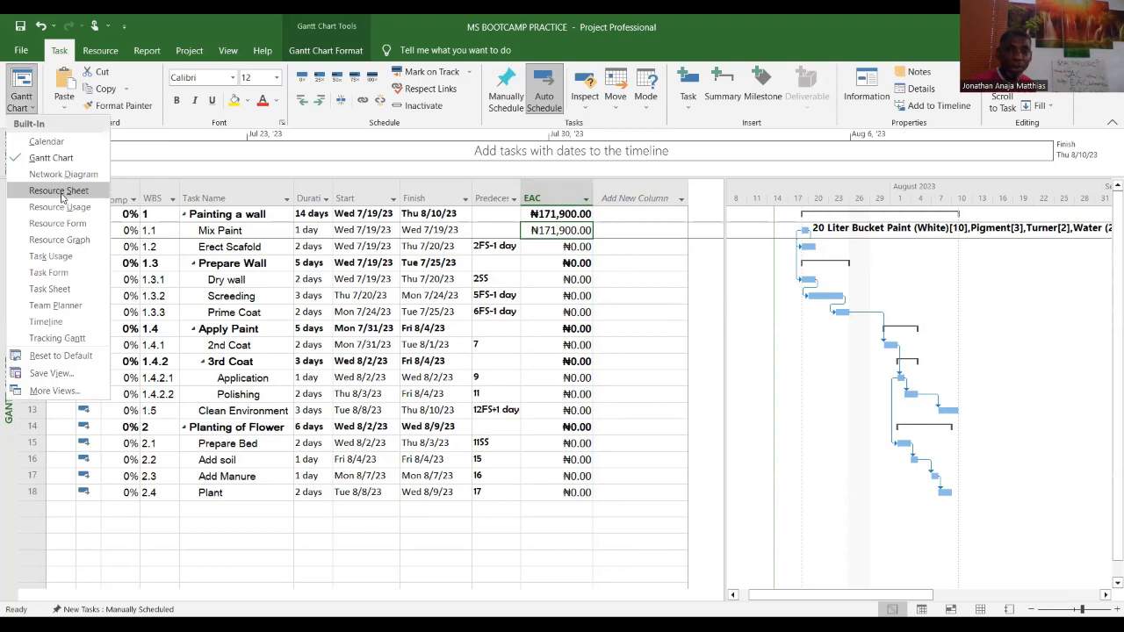
pyautogui.click(60, 193)
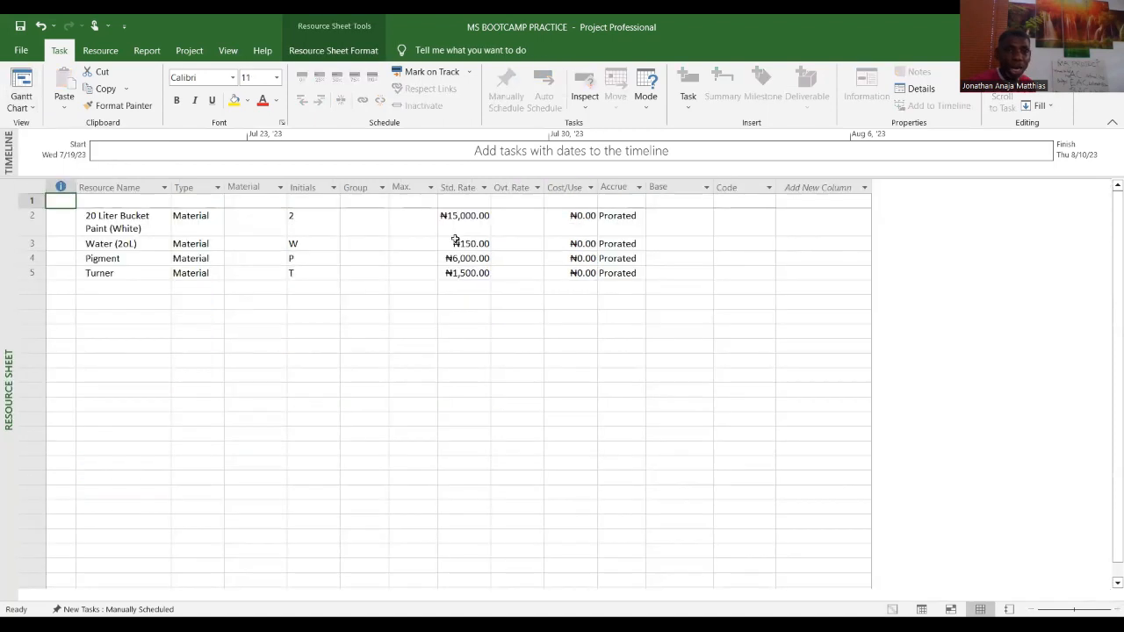
pyautogui.click(146, 225)
pyautogui.click(462, 231)
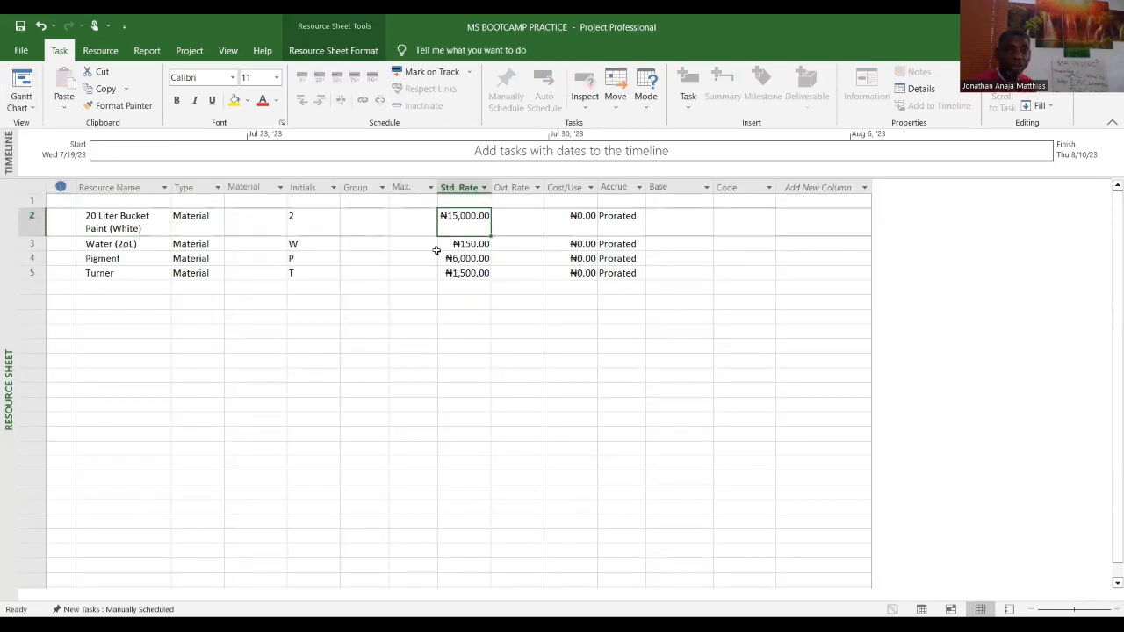
pyautogui.click(184, 259)
pyautogui.click(478, 260)
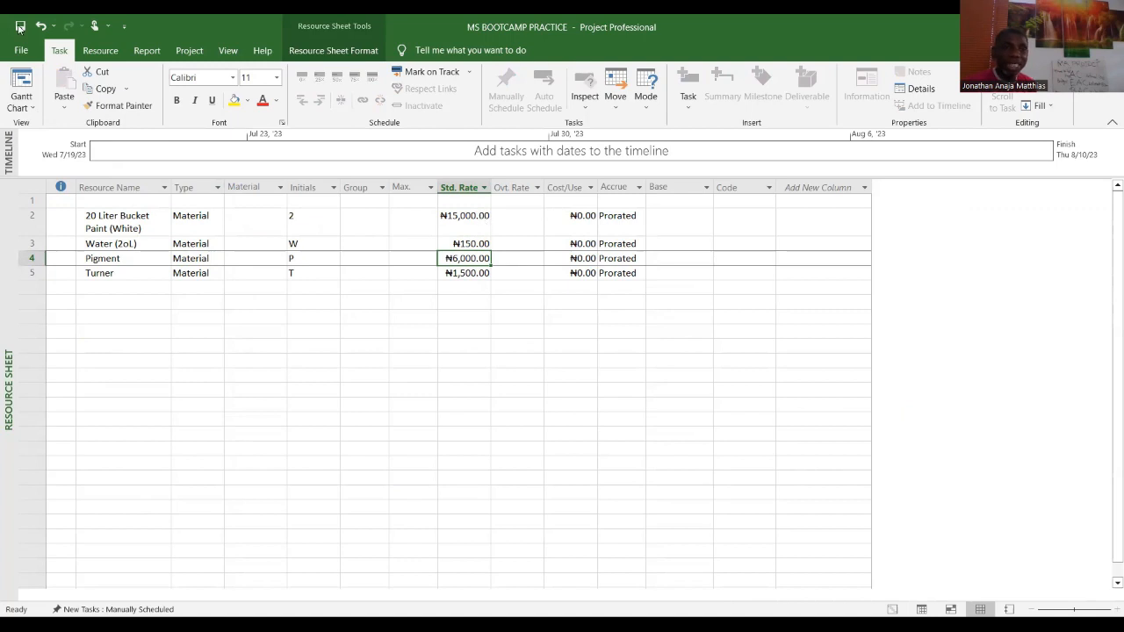
pyautogui.click(35, 110)
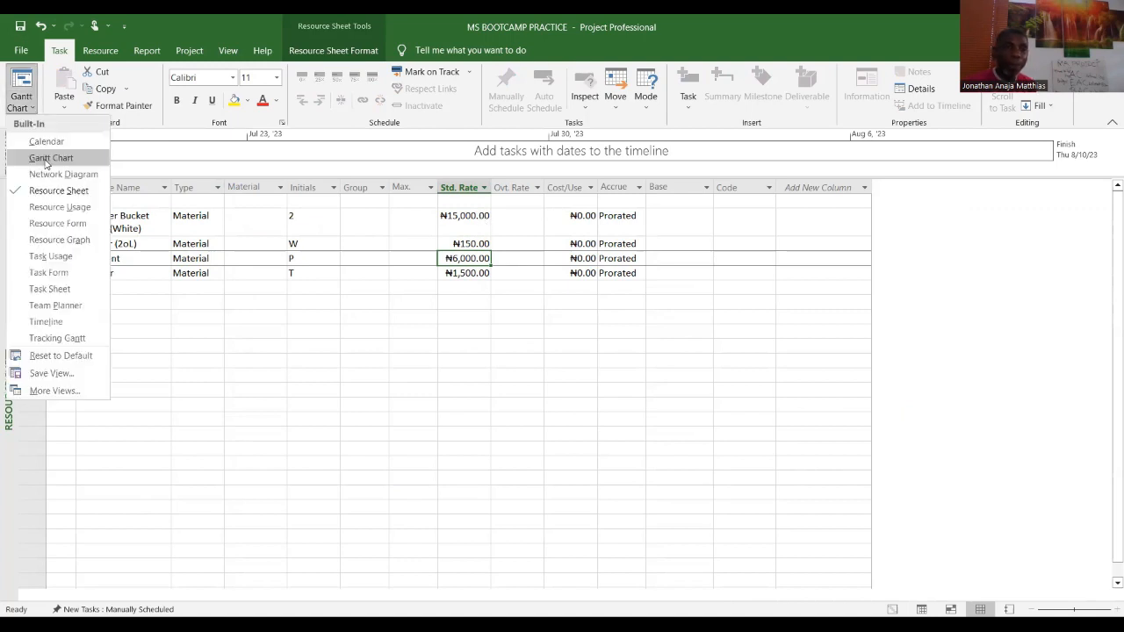
pyautogui.click(48, 158)
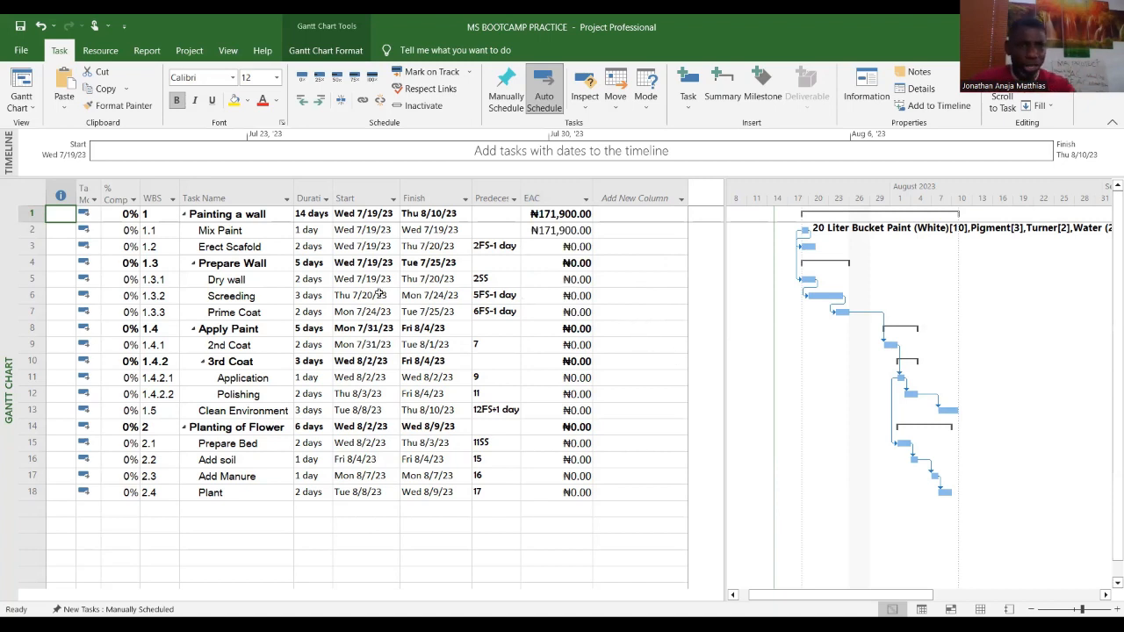
# Step: Insert a Fixed Cost column after the EAC column in the task table
pyautogui.click(240, 247)
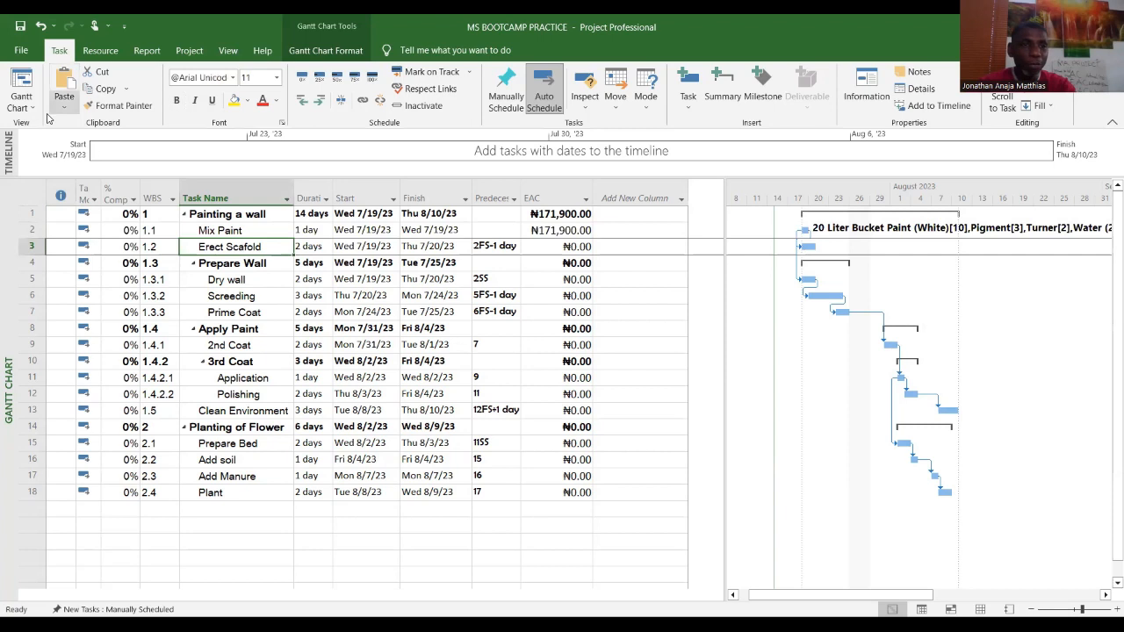
pyautogui.click(606, 247)
pyautogui.click(261, 247)
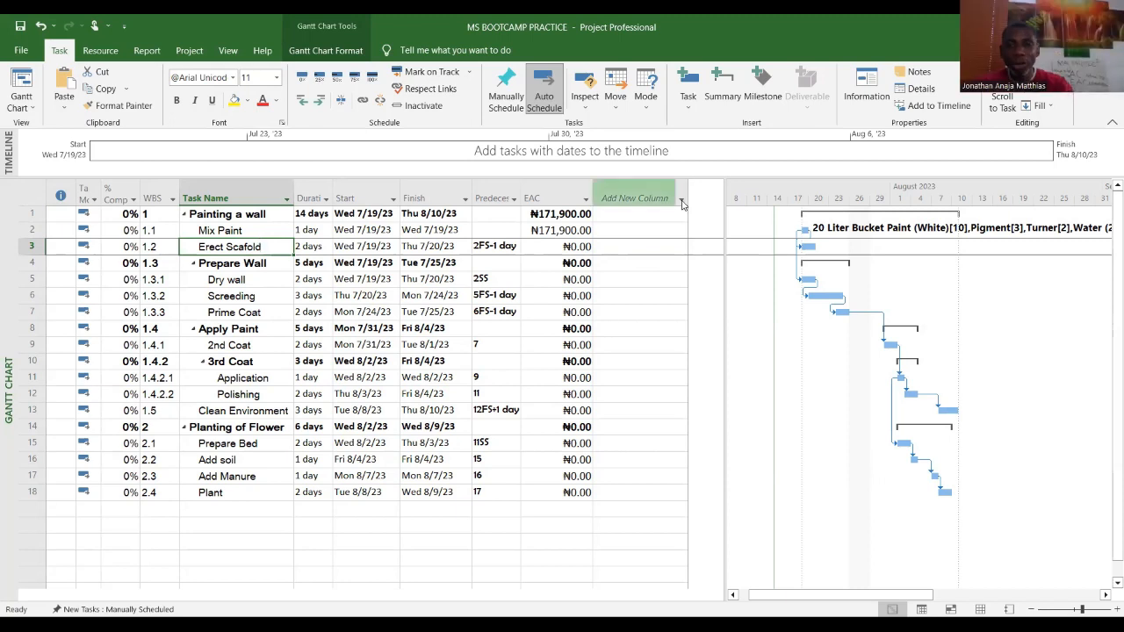
pyautogui.click(635, 198)
pyautogui.scroll(-10, 669, 419)
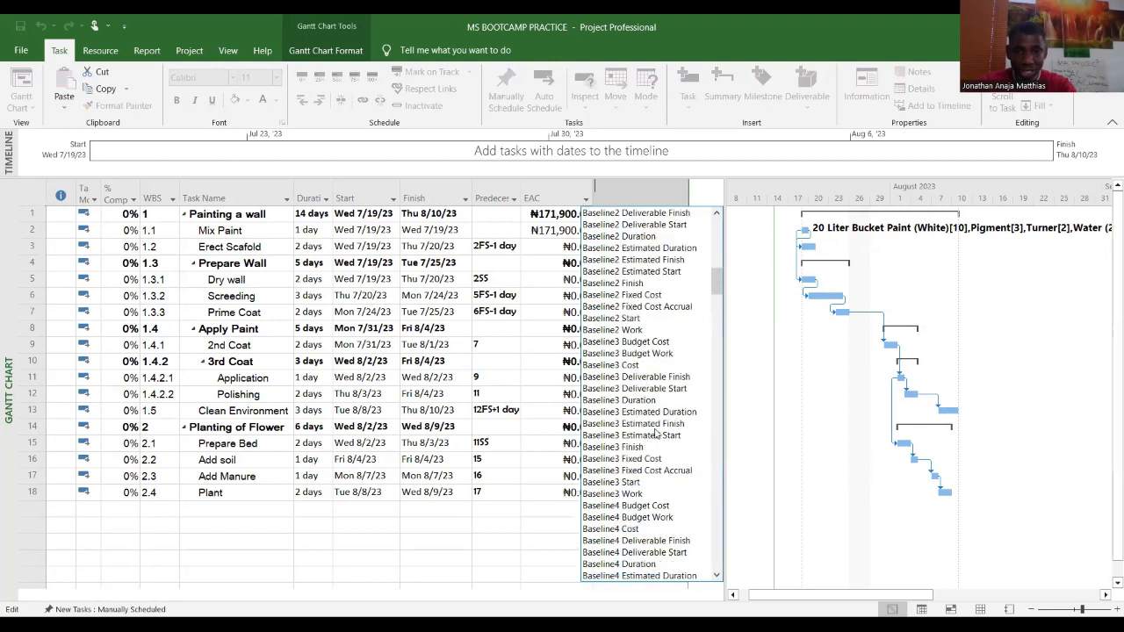
pyautogui.scroll(-6, 659, 435)
pyautogui.scroll(-8, 652, 434)
pyautogui.scroll(-12, 637, 414)
pyautogui.scroll(-15, 638, 415)
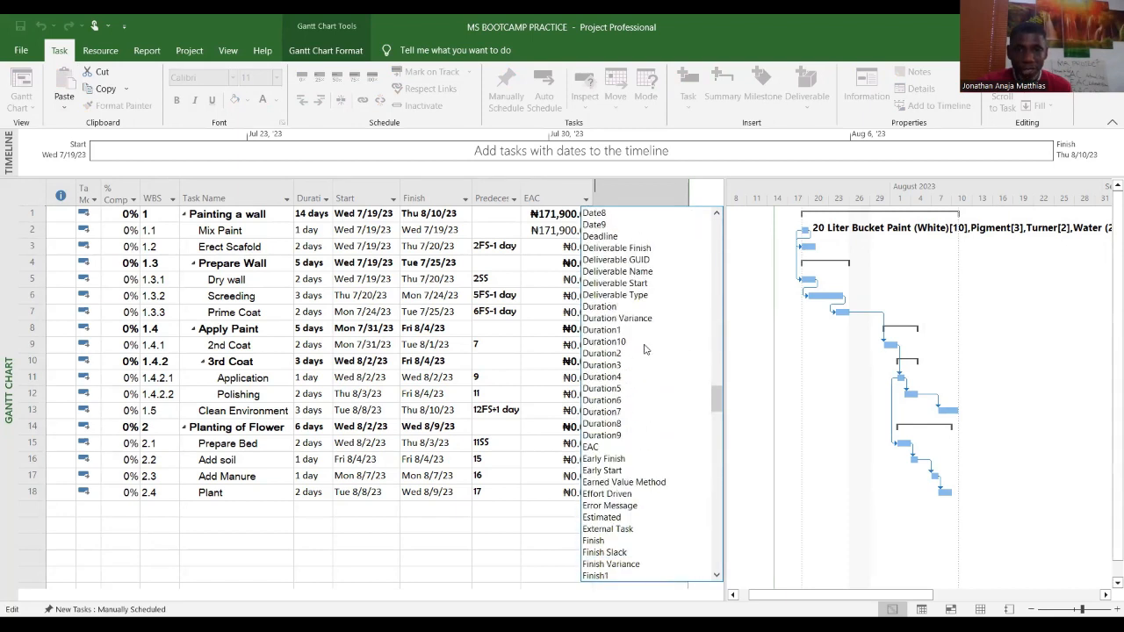
pyautogui.scroll(-3, 641, 360)
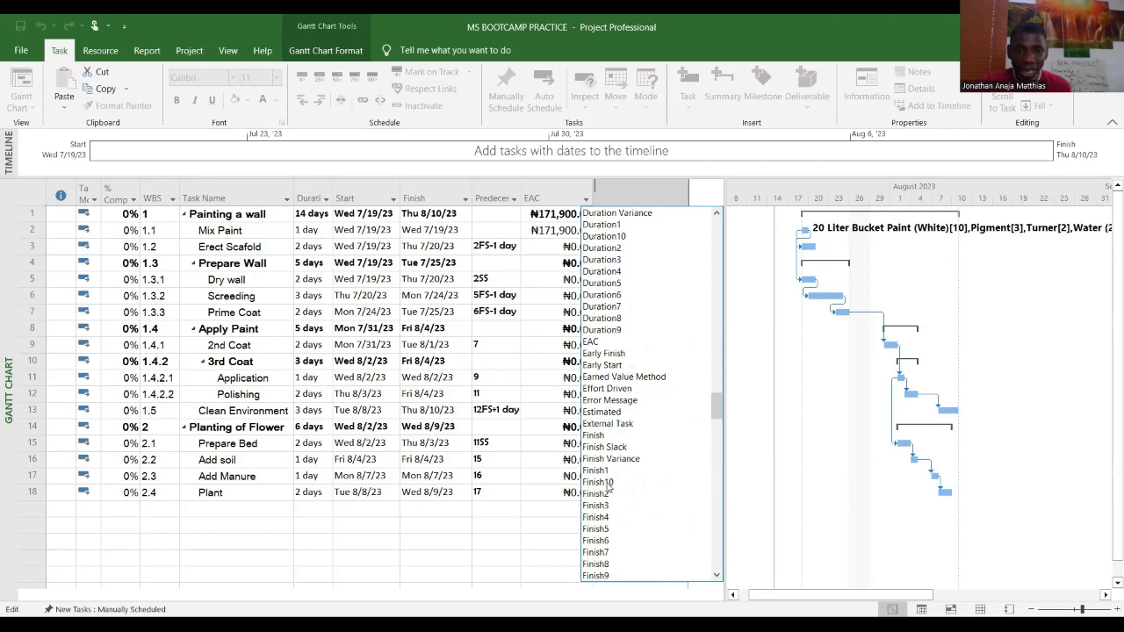
pyautogui.scroll(-5, 612, 479)
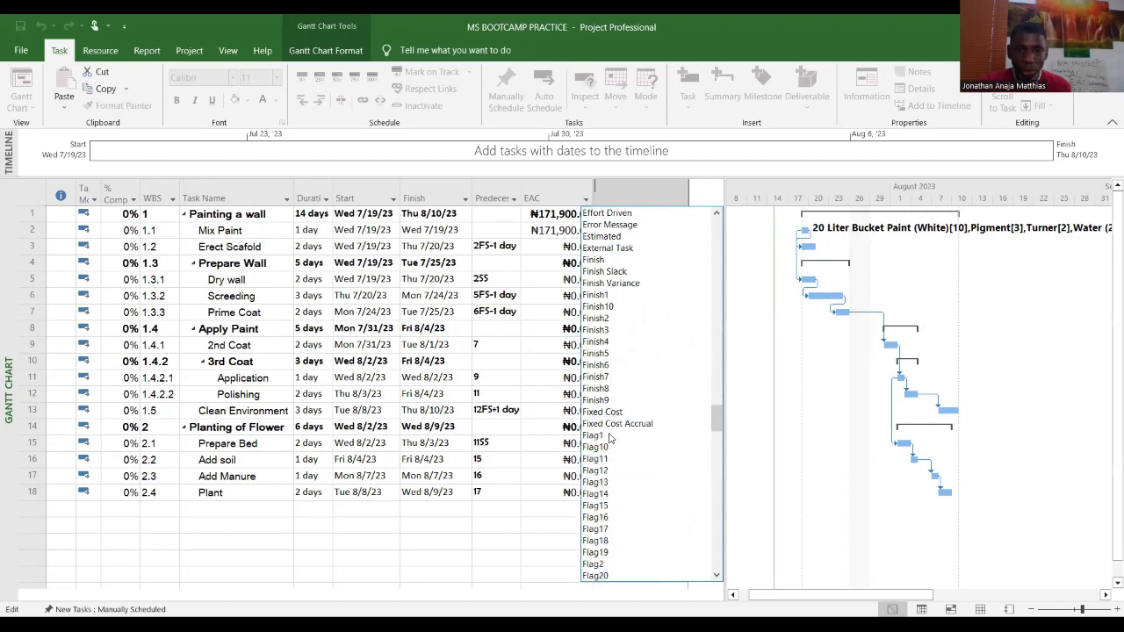
pyautogui.click(604, 412)
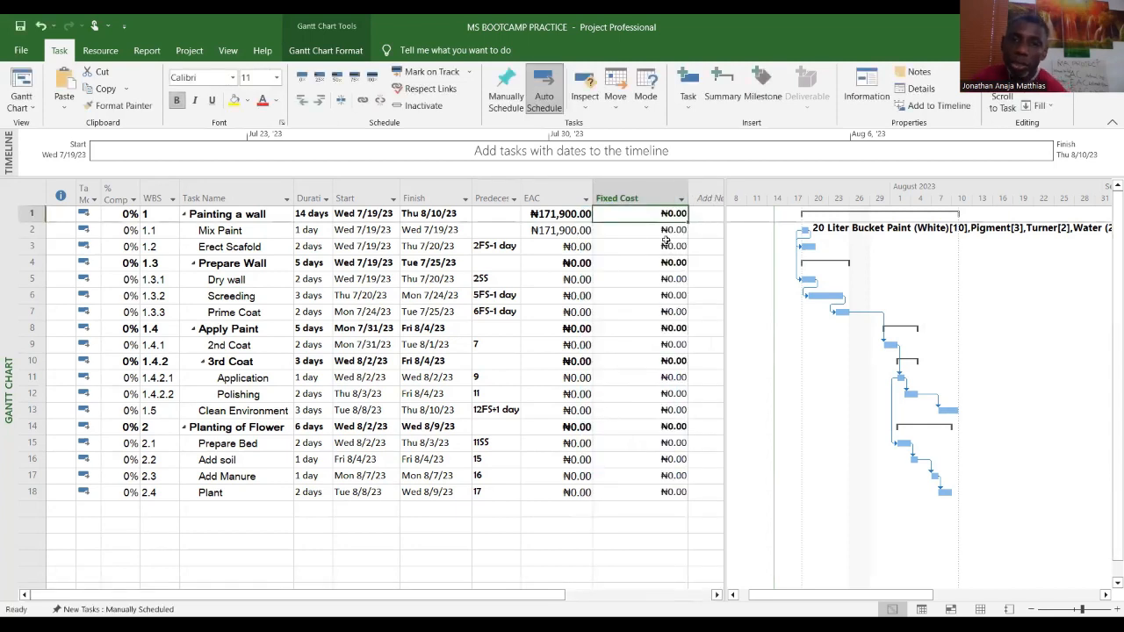
# Step: Select the Fixed Cost column and set its font size to 12
pyautogui.click(617, 197)
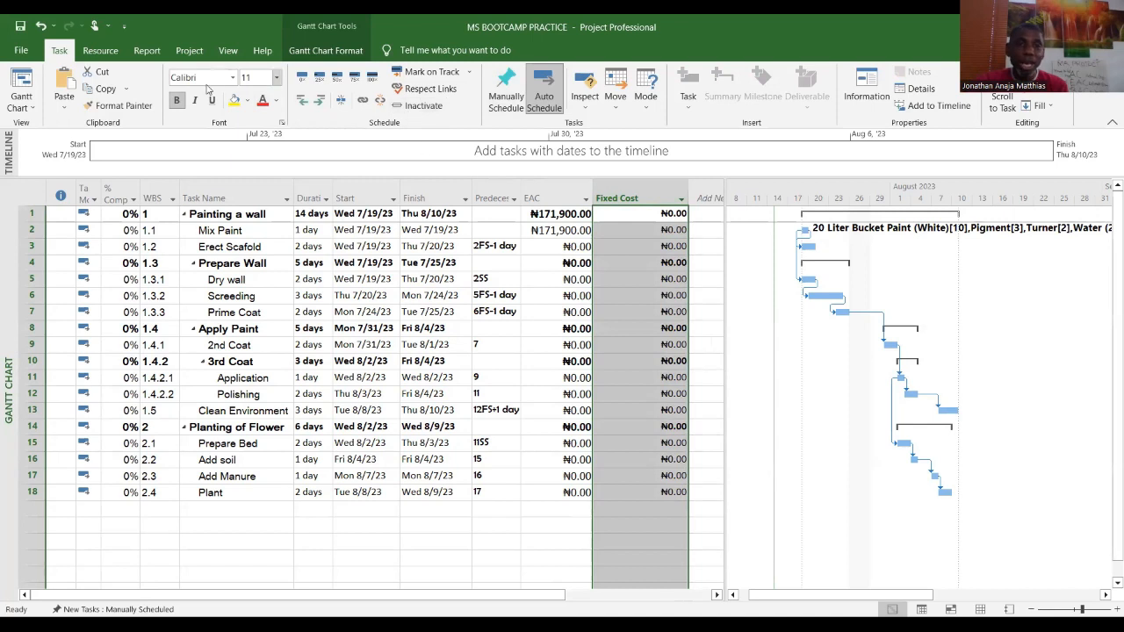
pyautogui.click(275, 77)
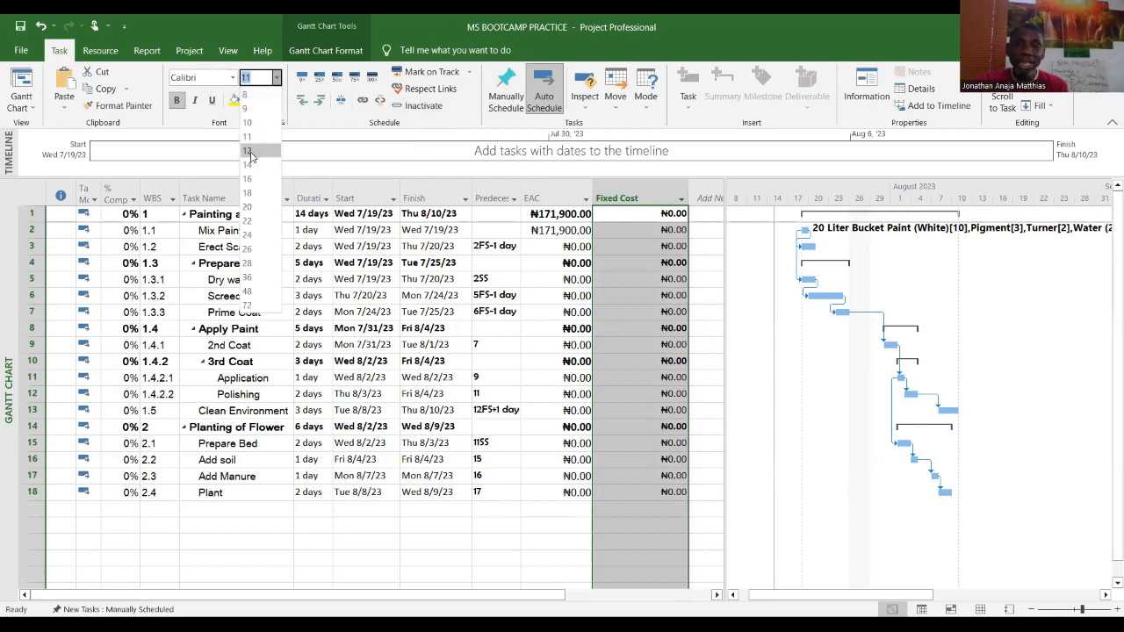
pyautogui.click(249, 151)
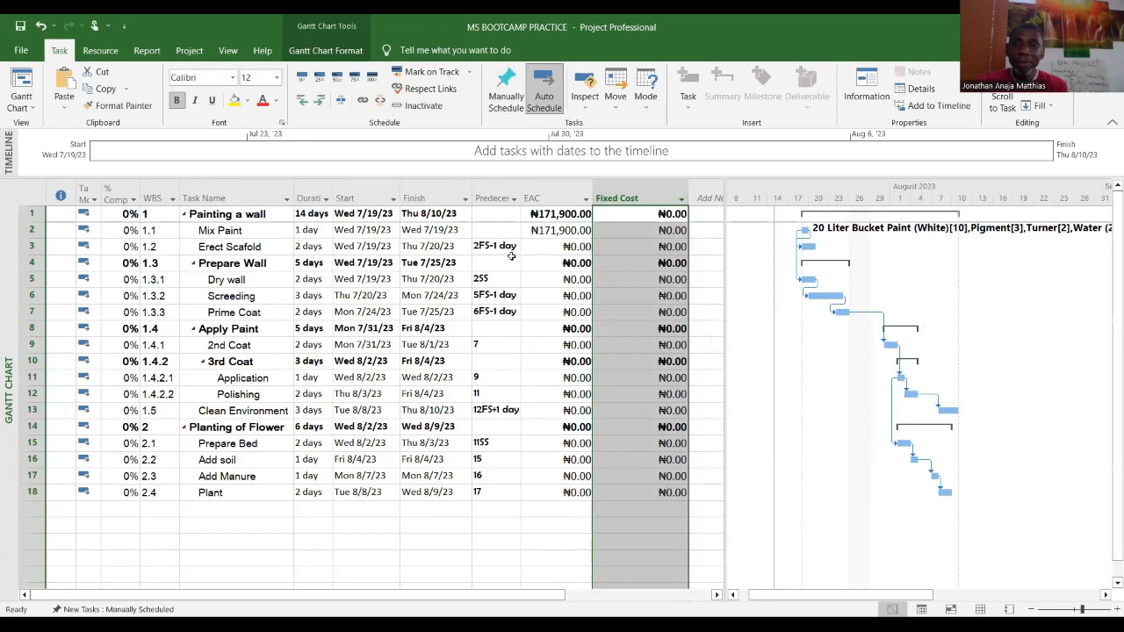
pyautogui.click(653, 230)
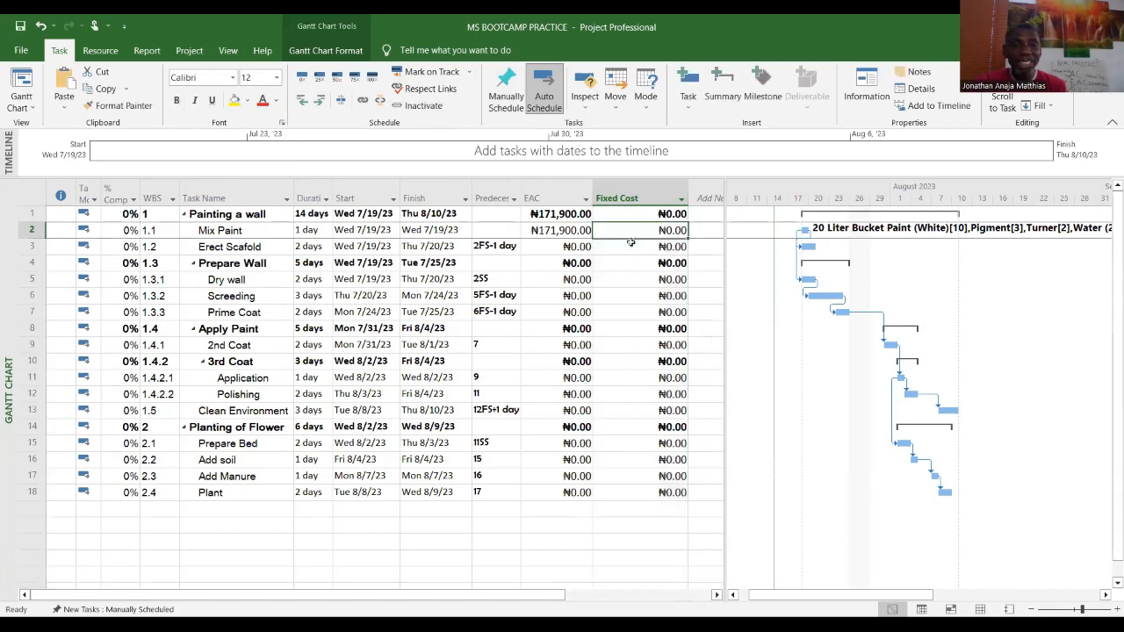
pyautogui.click(553, 232)
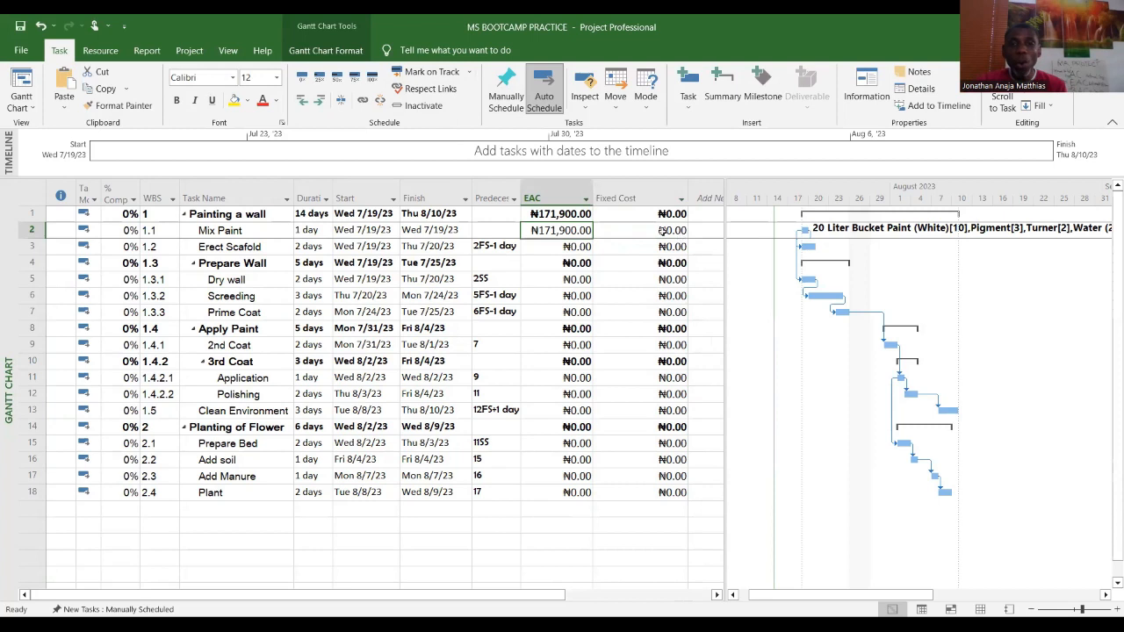
# Step: Open the project information and review the project statistics, then close them
pyautogui.click(663, 230)
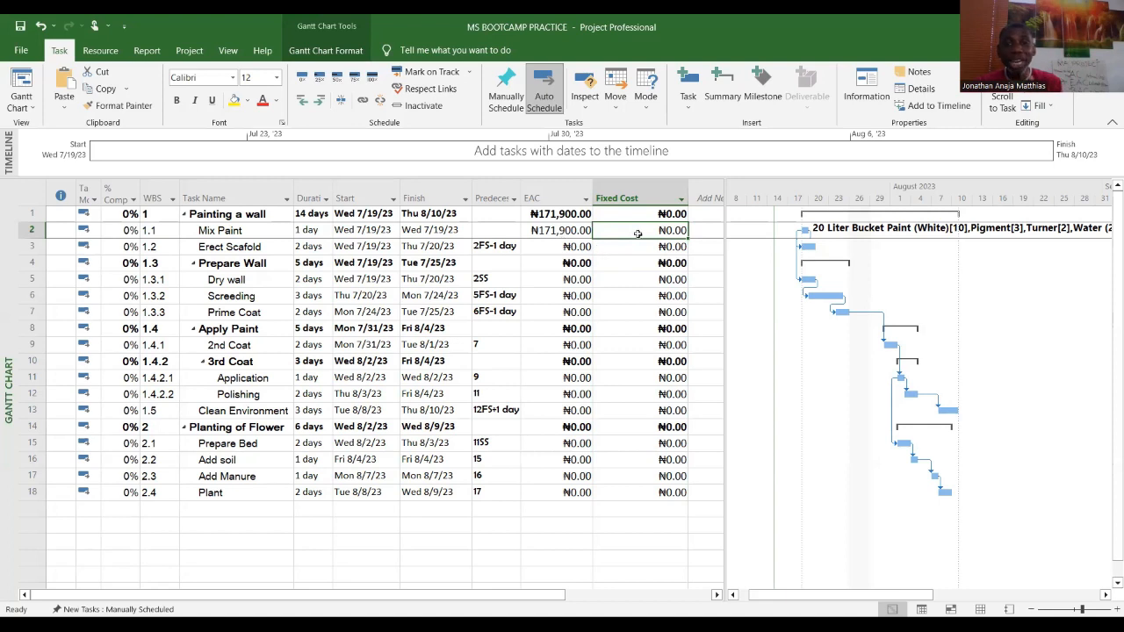
pyautogui.click(188, 51)
pyautogui.click(177, 98)
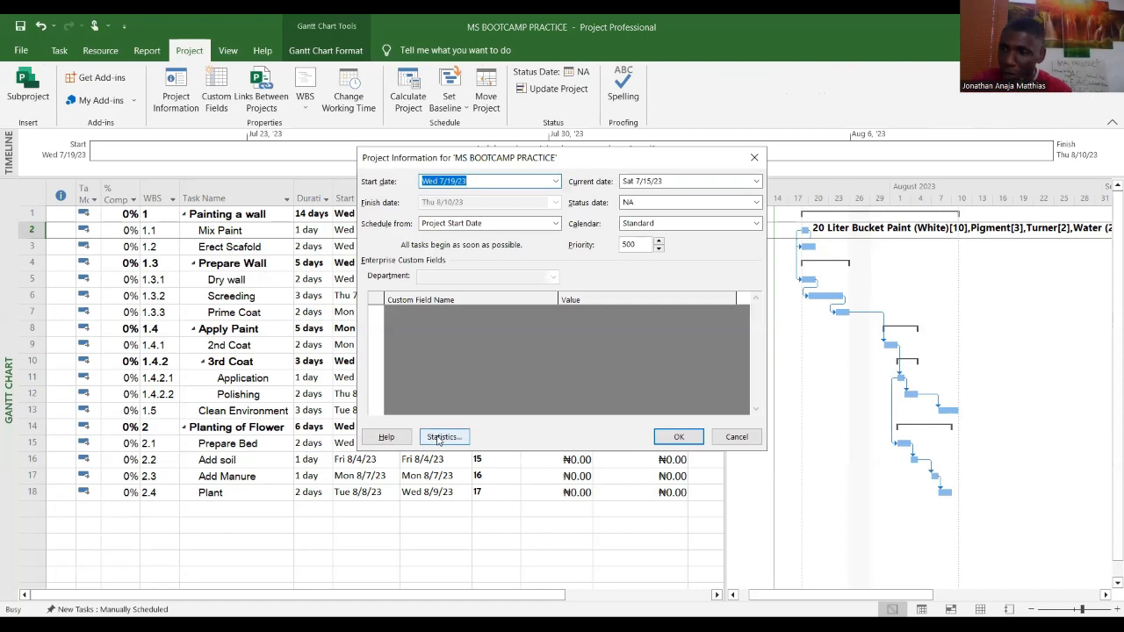
pyautogui.click(439, 439)
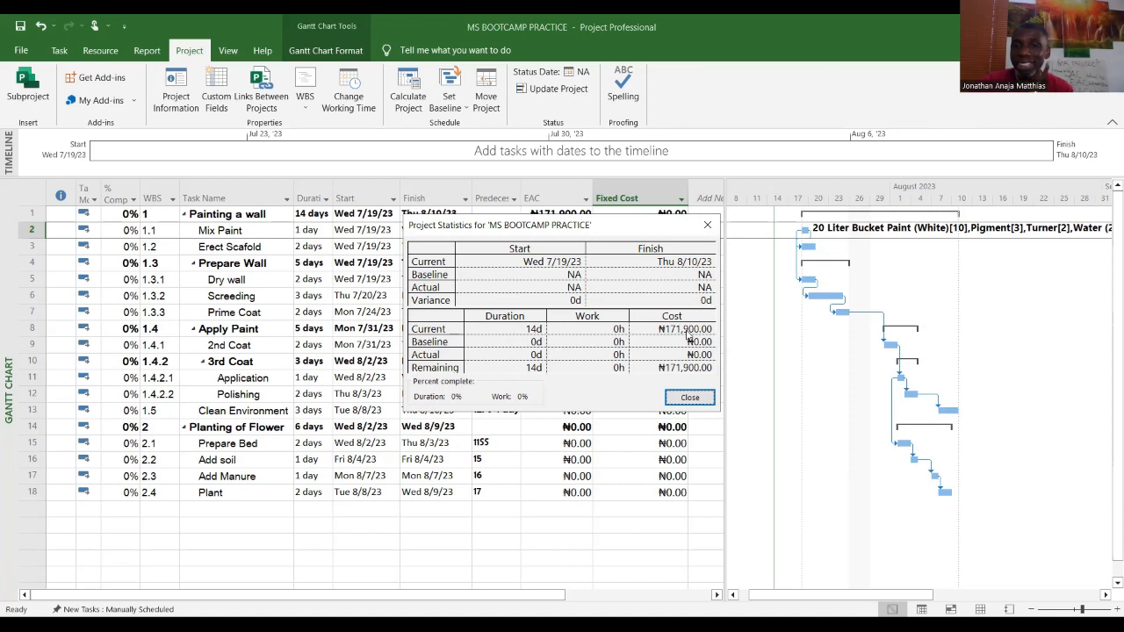
pyautogui.click(691, 398)
# Step: Set the Erect Scafold task's fixed cost to 50,000
pyautogui.click(672, 247)
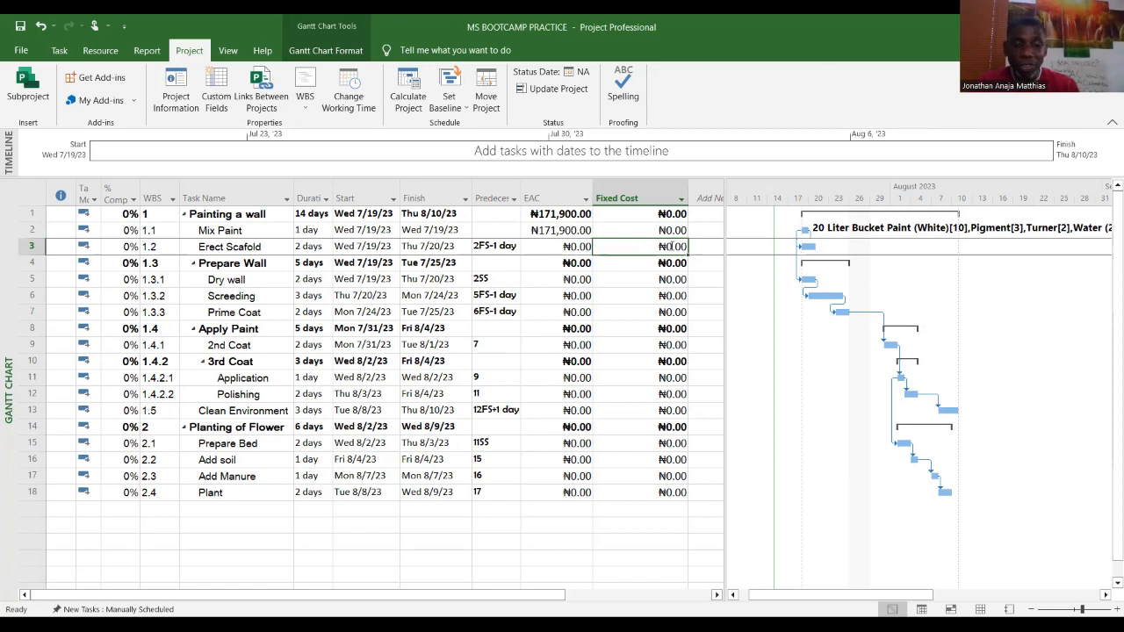
pyautogui.write('5')
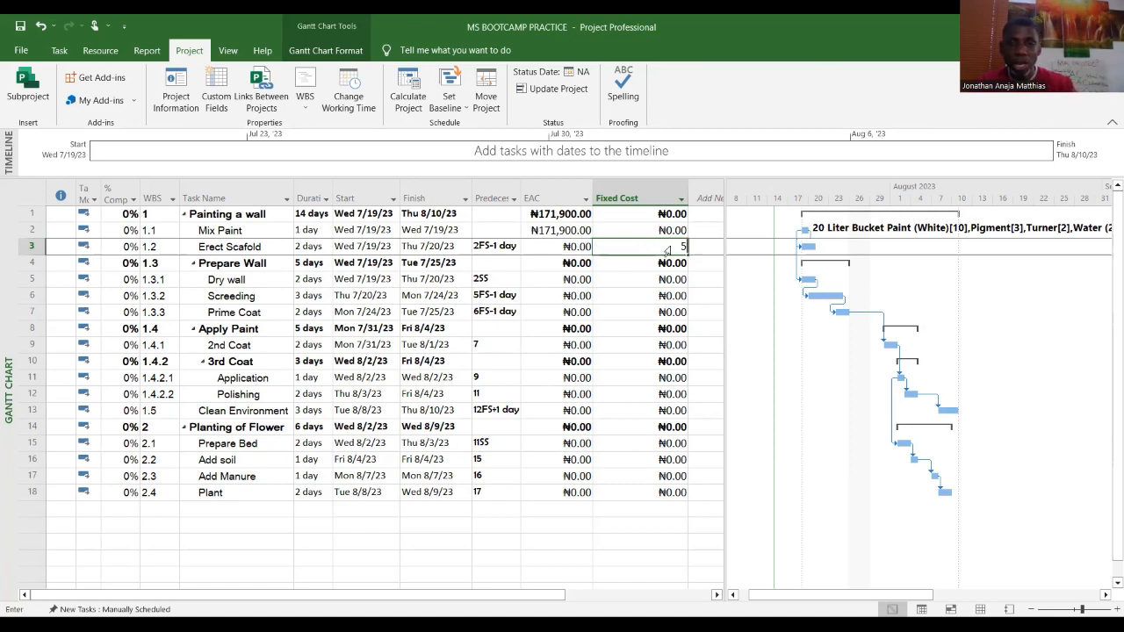
pyautogui.write('0000')
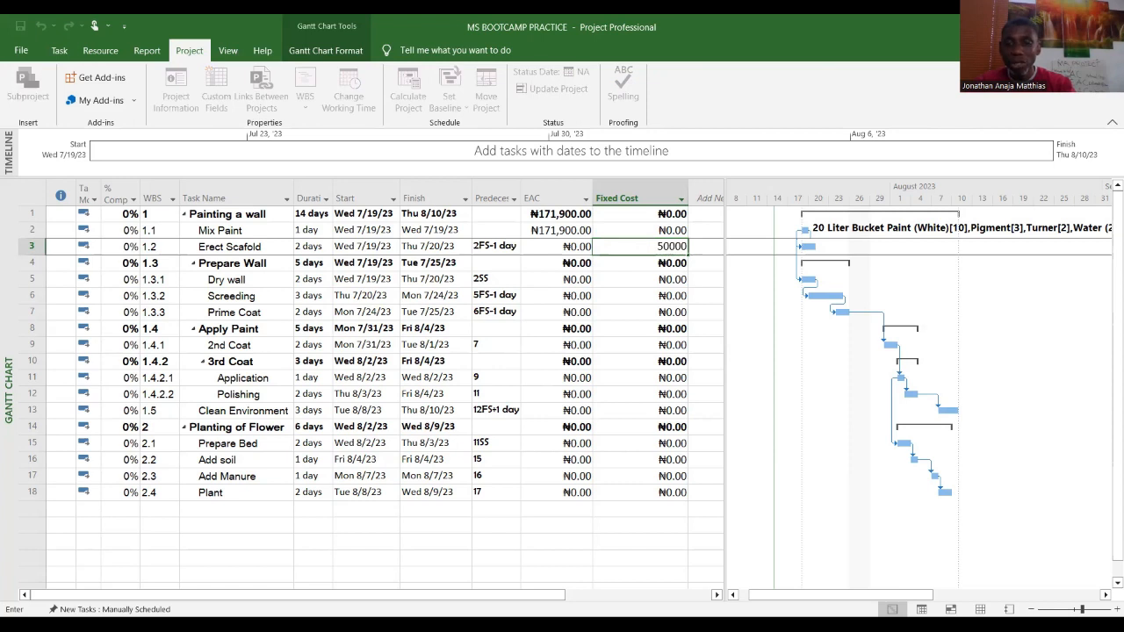
pyautogui.press('Return')
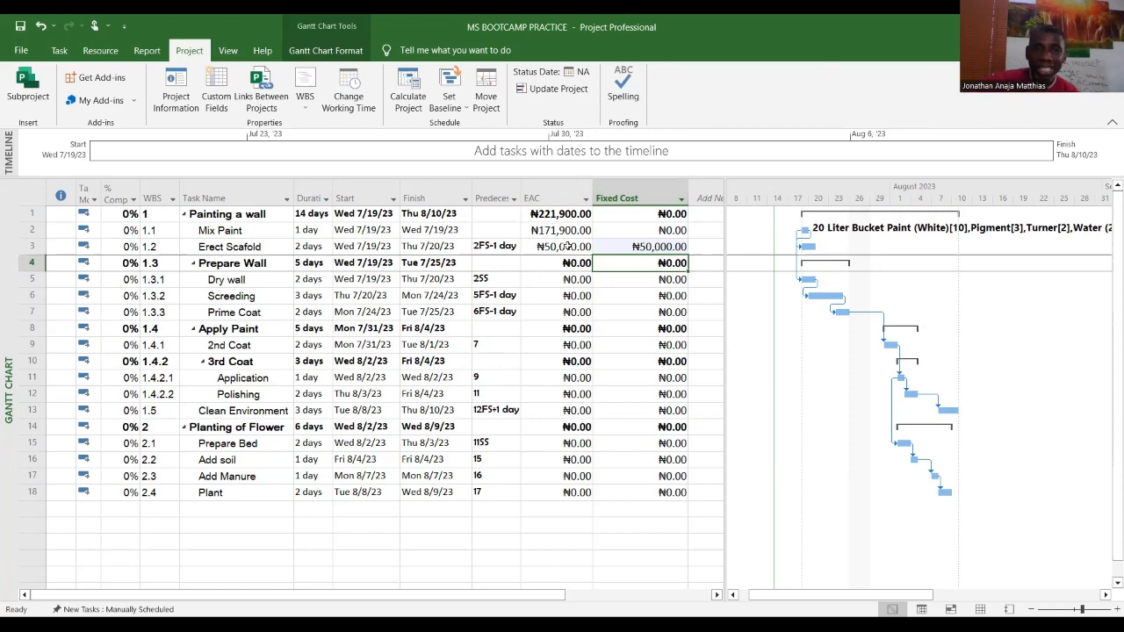
# Step: Review the project statistics again after adding the fixed cost
pyautogui.click(175, 89)
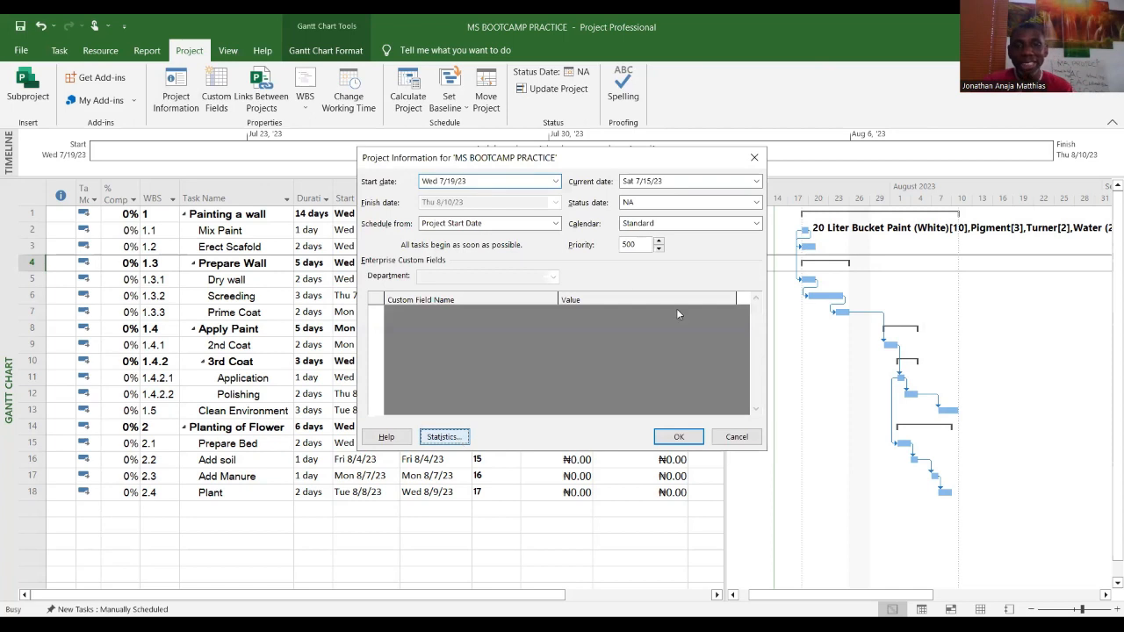
pyautogui.press('Return')
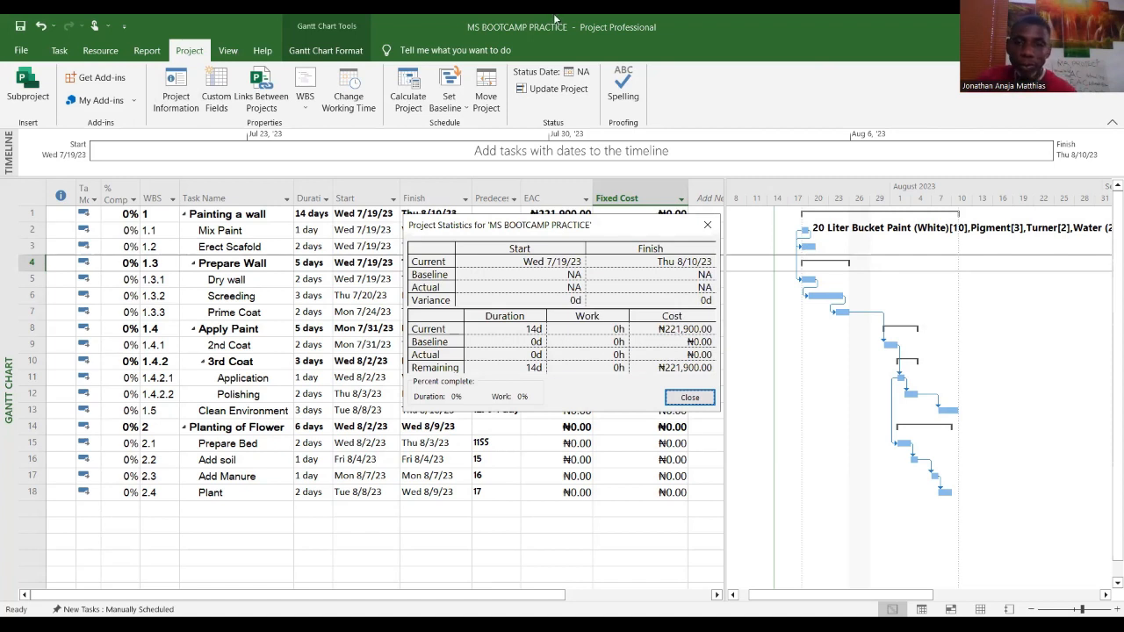
pyautogui.click(692, 398)
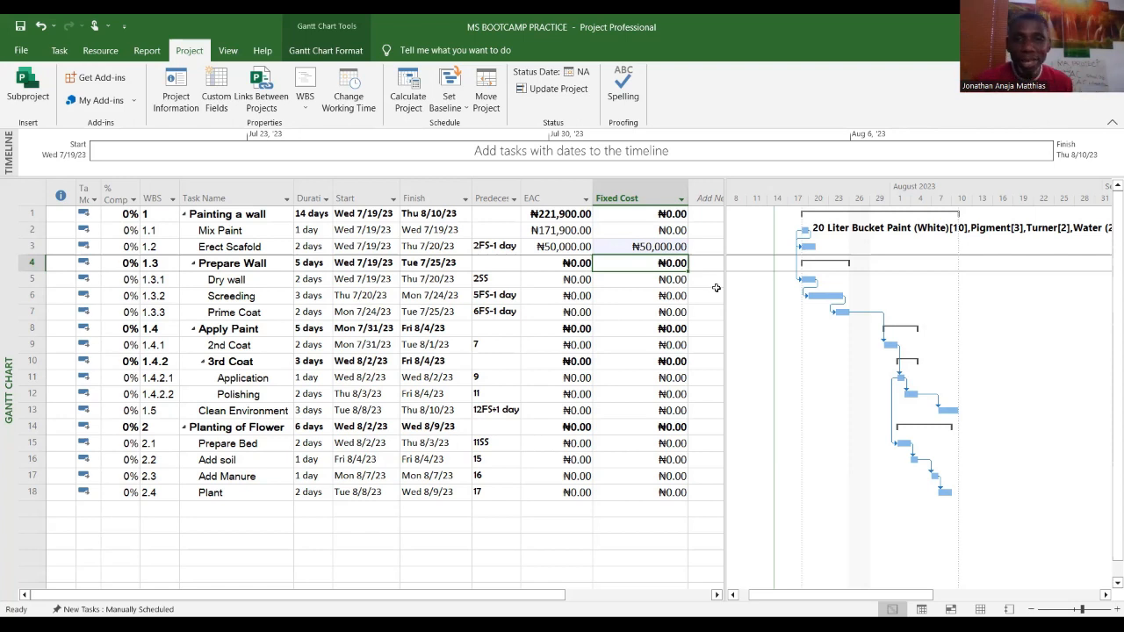
pyautogui.click(249, 250)
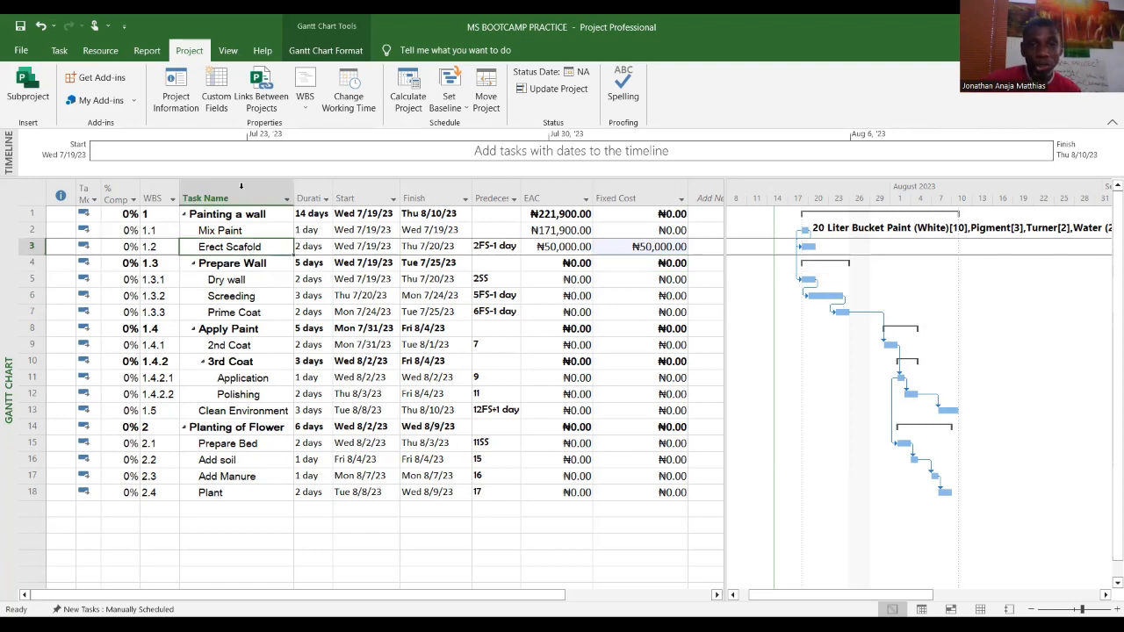
pyautogui.click(247, 280)
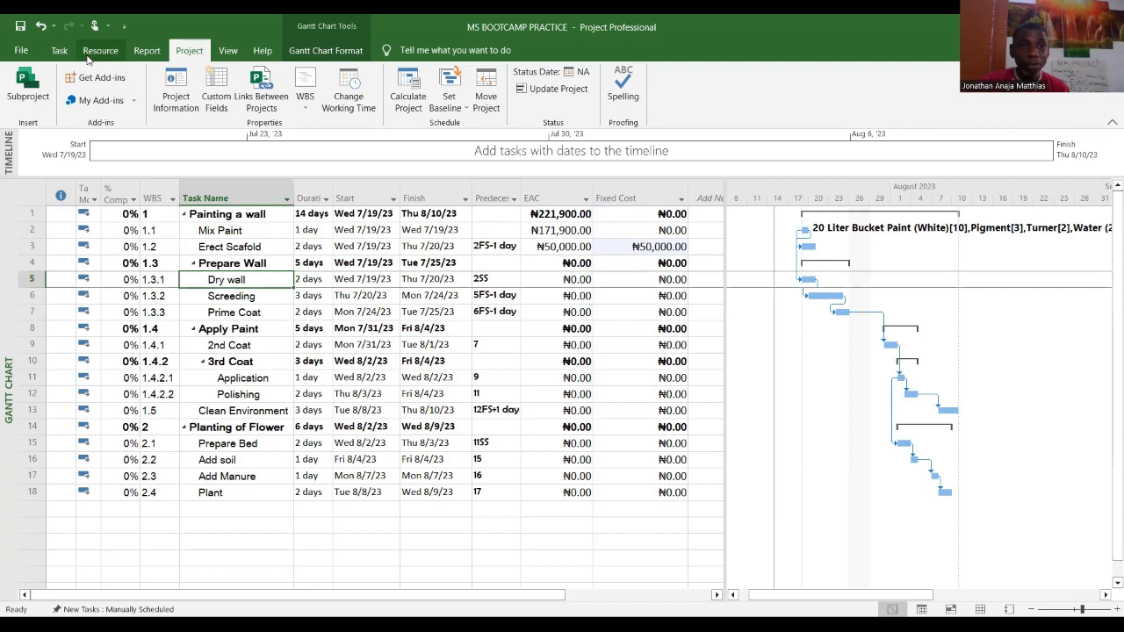
pyautogui.click(674, 278)
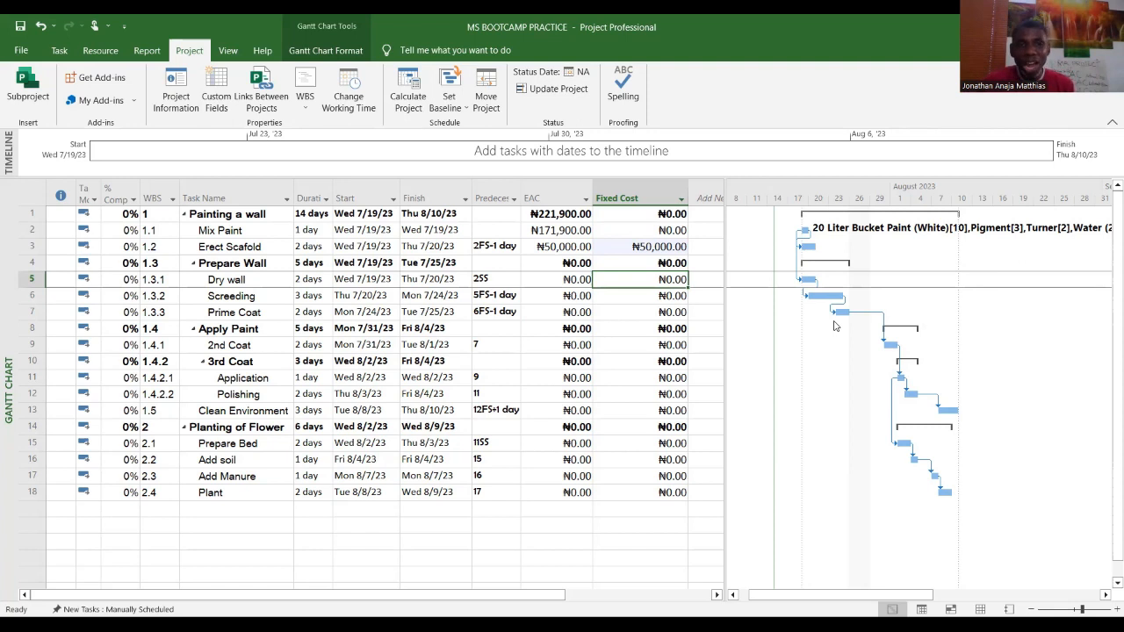
pyautogui.click(585, 298)
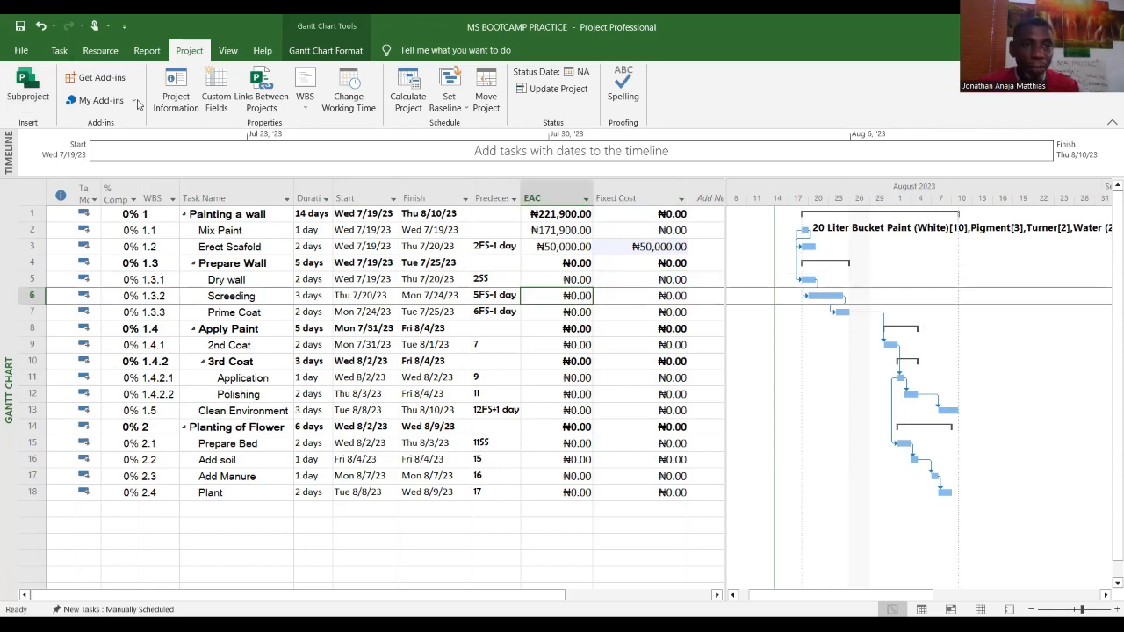
# Step: Switch to the Resource Sheet view and add a new resource named White Cement
pyautogui.click(59, 53)
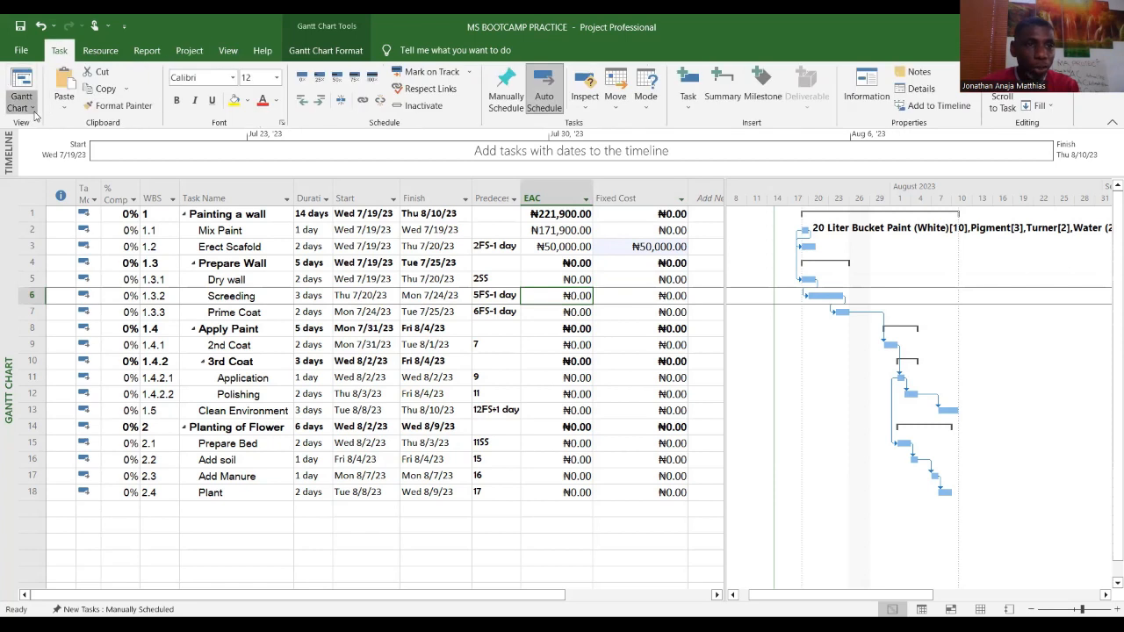
pyautogui.click(22, 104)
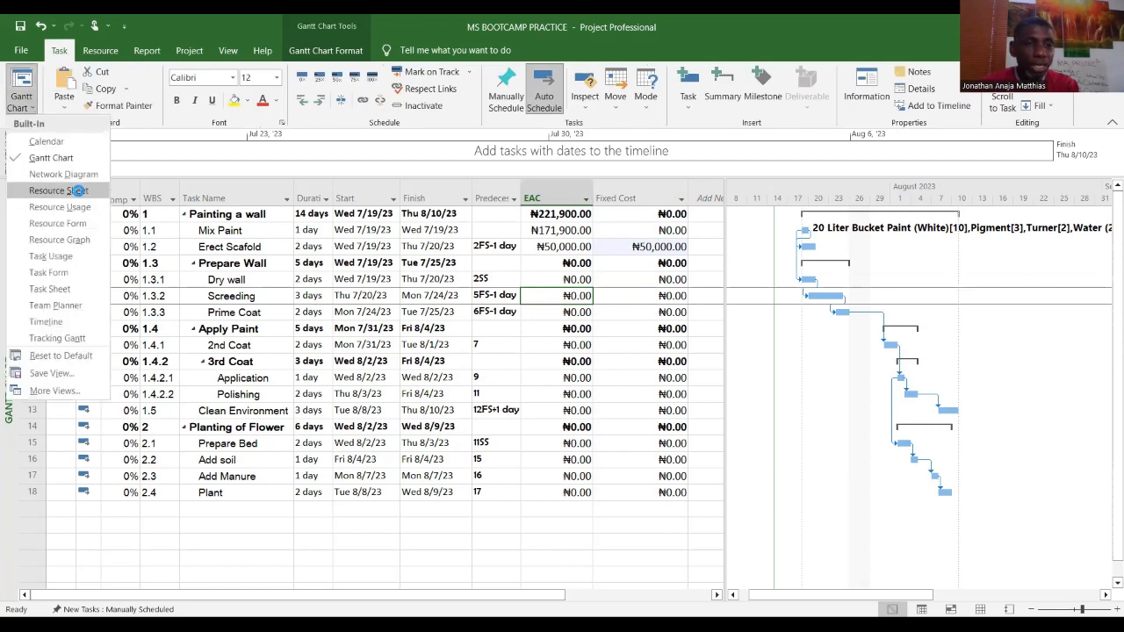
pyautogui.click(77, 192)
pyautogui.click(109, 290)
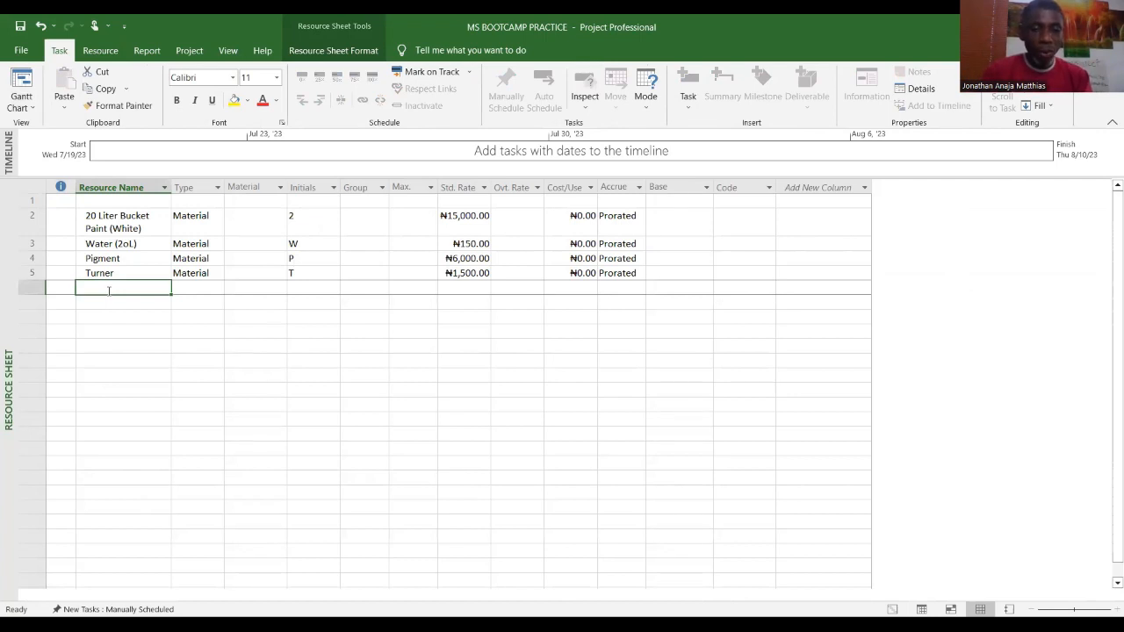
pyautogui.write('White Cement')
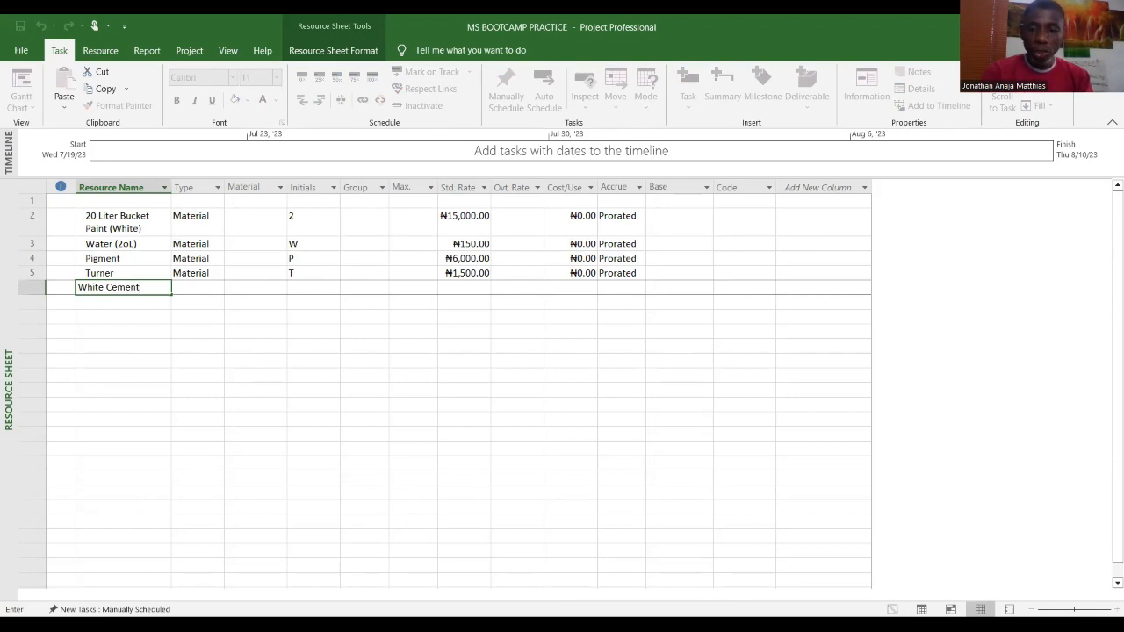
pyautogui.press('Return')
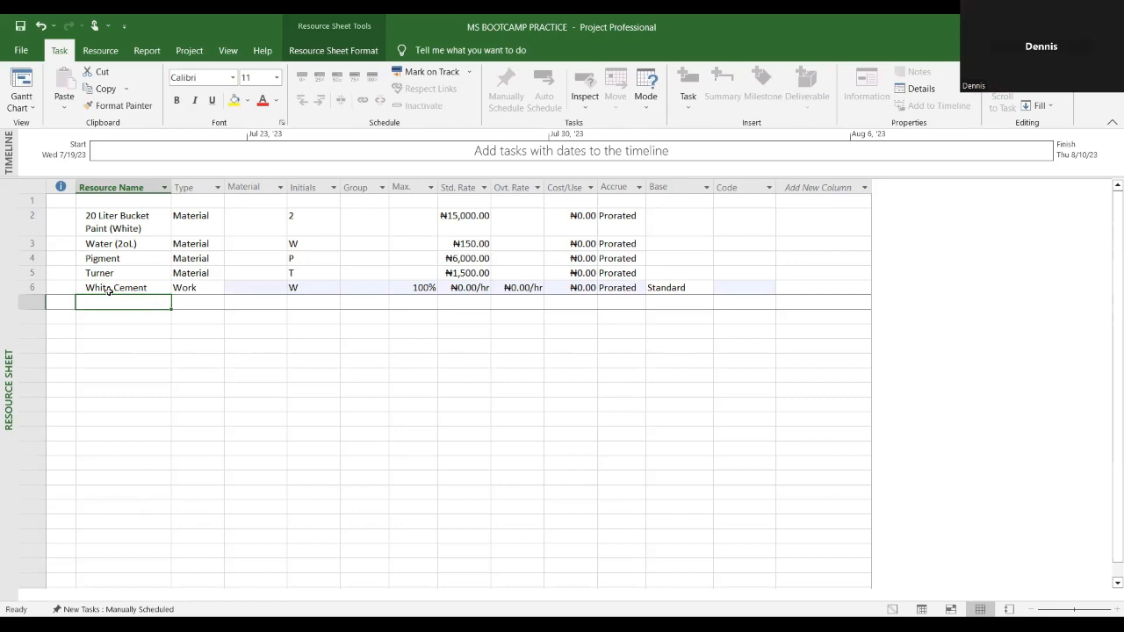
# Step: Add a resource named Top Bond below White Cement
pyautogui.write('Top')
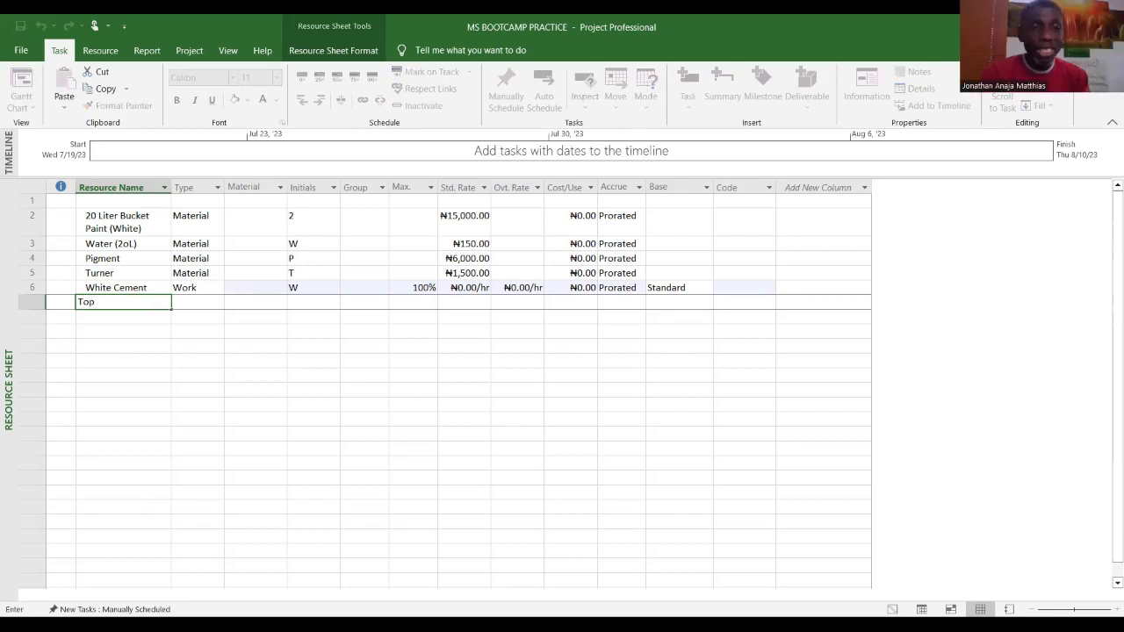
pyautogui.write(' Bond')
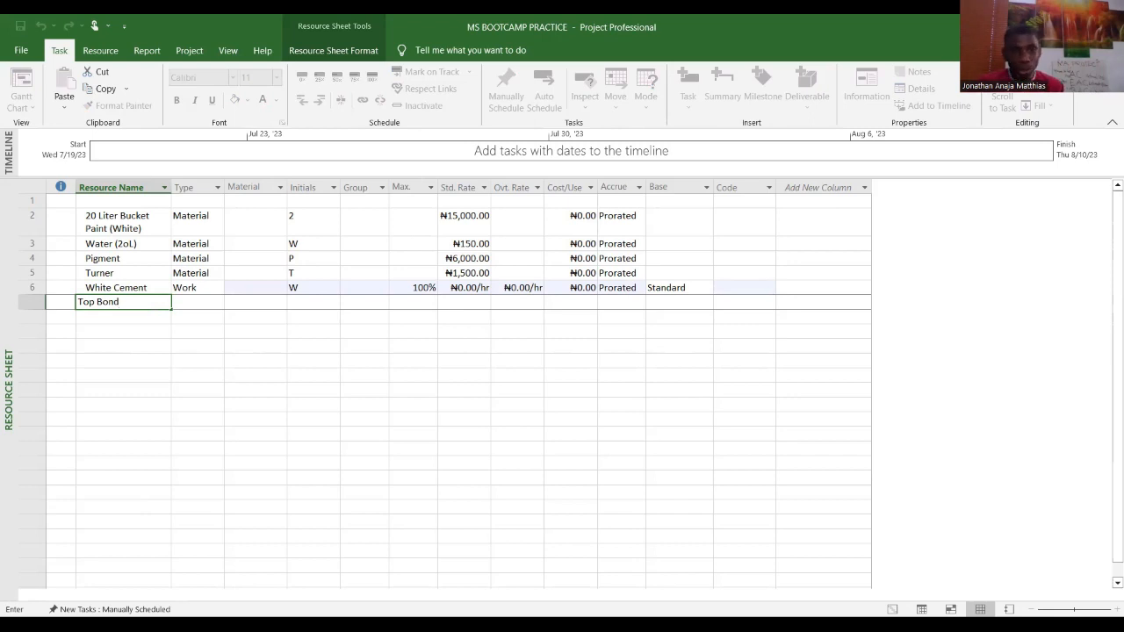
pyautogui.press('Return')
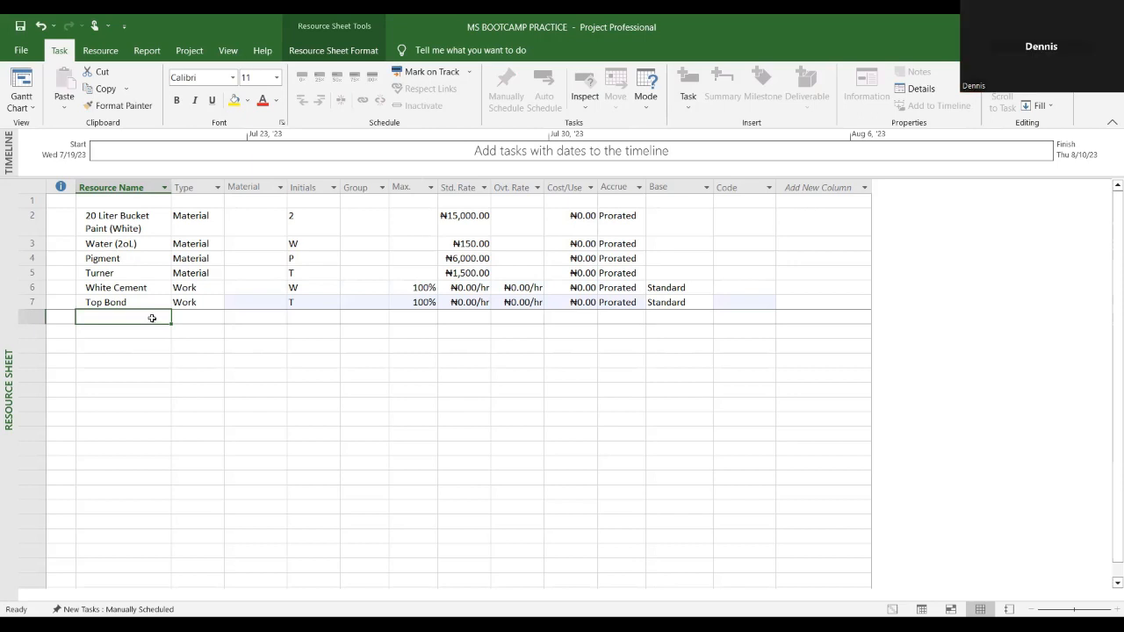
# Step: Add a resource named Screeding paint and set its type to Material
pyautogui.write('Screed')
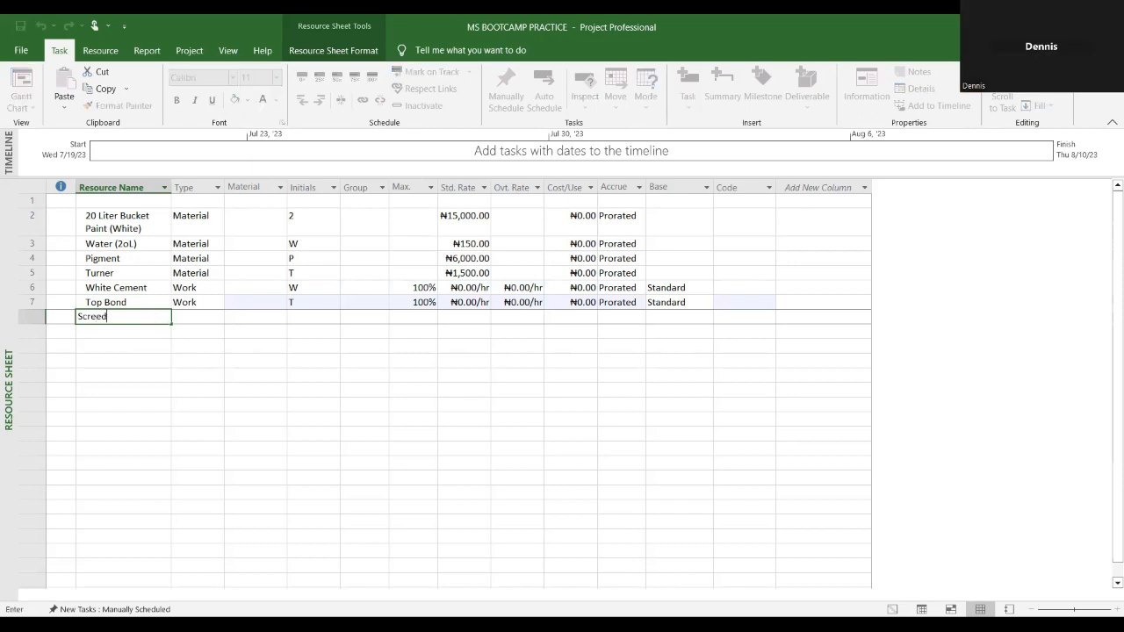
pyautogui.write('ing ')
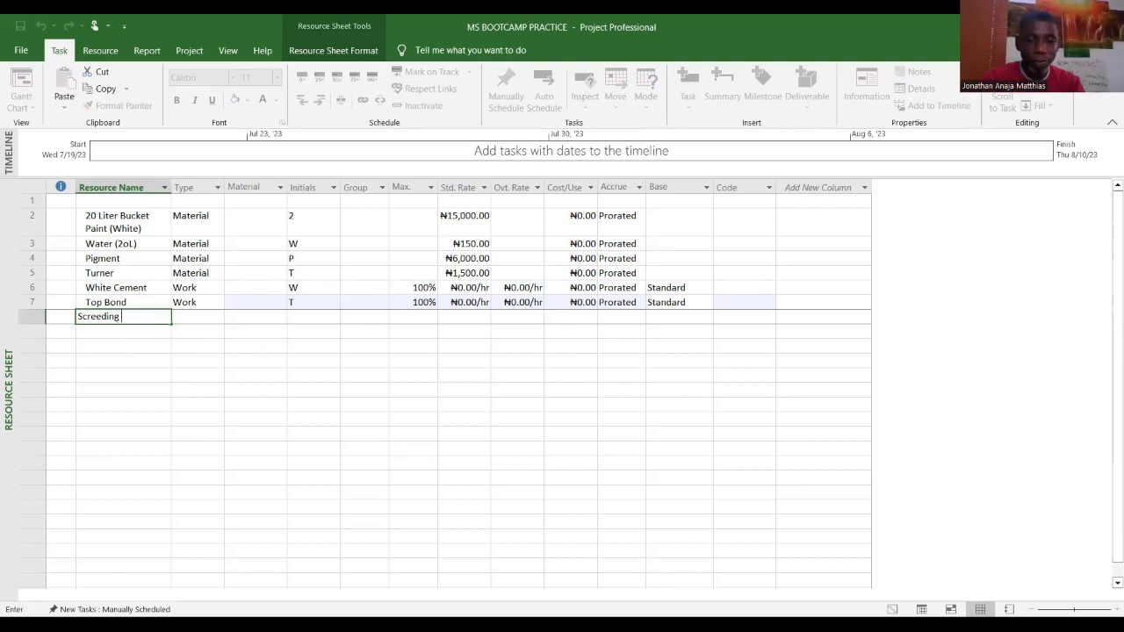
pyautogui.write('paint')
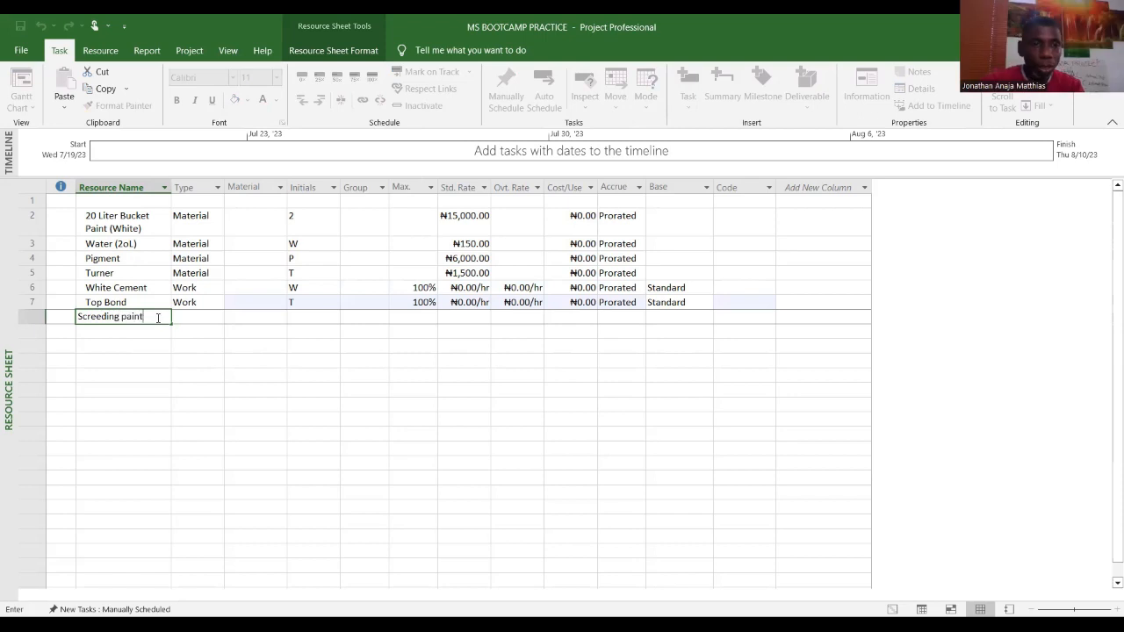
pyautogui.click(218, 318)
pyautogui.click(218, 318)
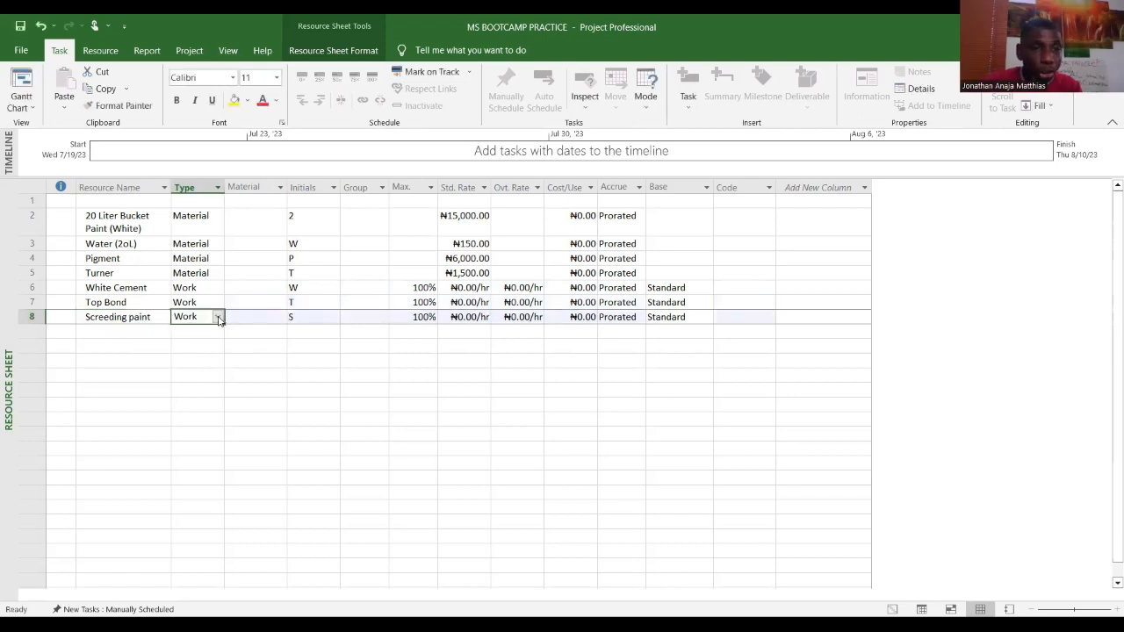
pyautogui.press('Return')
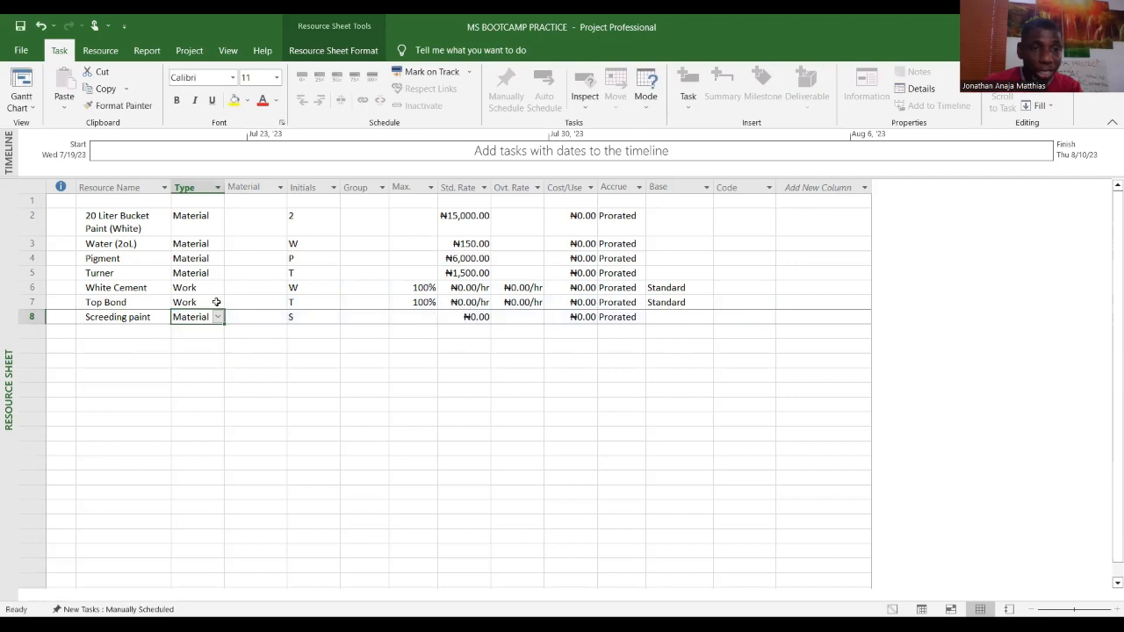
# Step: Change the Top Bond resource's type to Material
pyautogui.click(218, 303)
pyautogui.click(217, 303)
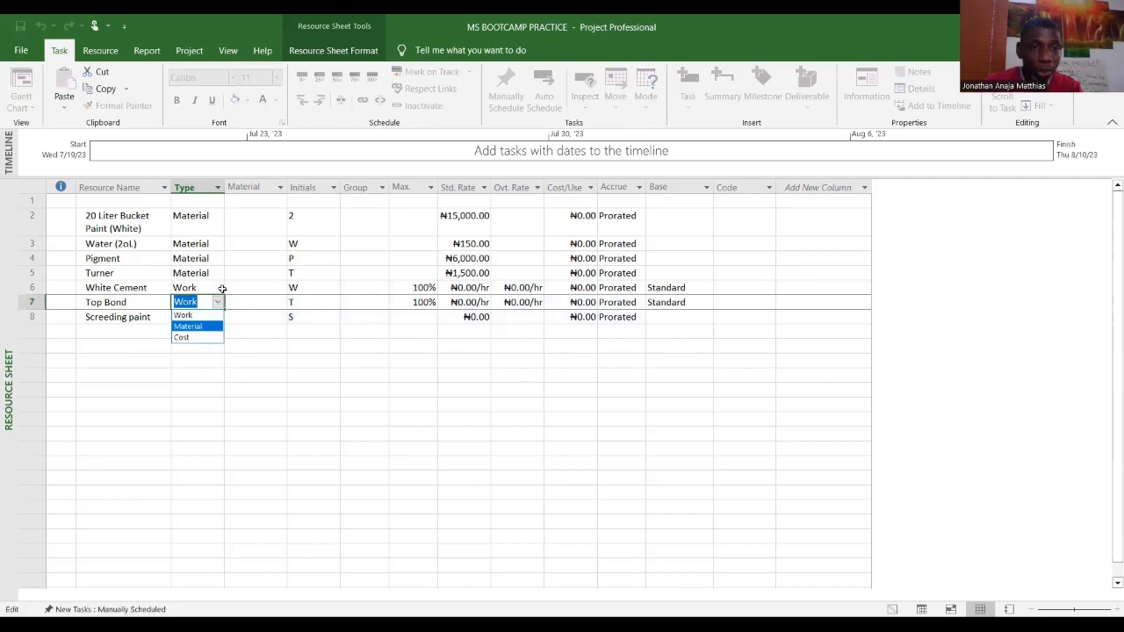
pyautogui.click(218, 326)
# Step: Change the White Cement resource's type to Material and dismiss the Planning Wizard
pyautogui.click(216, 287)
pyautogui.click(218, 288)
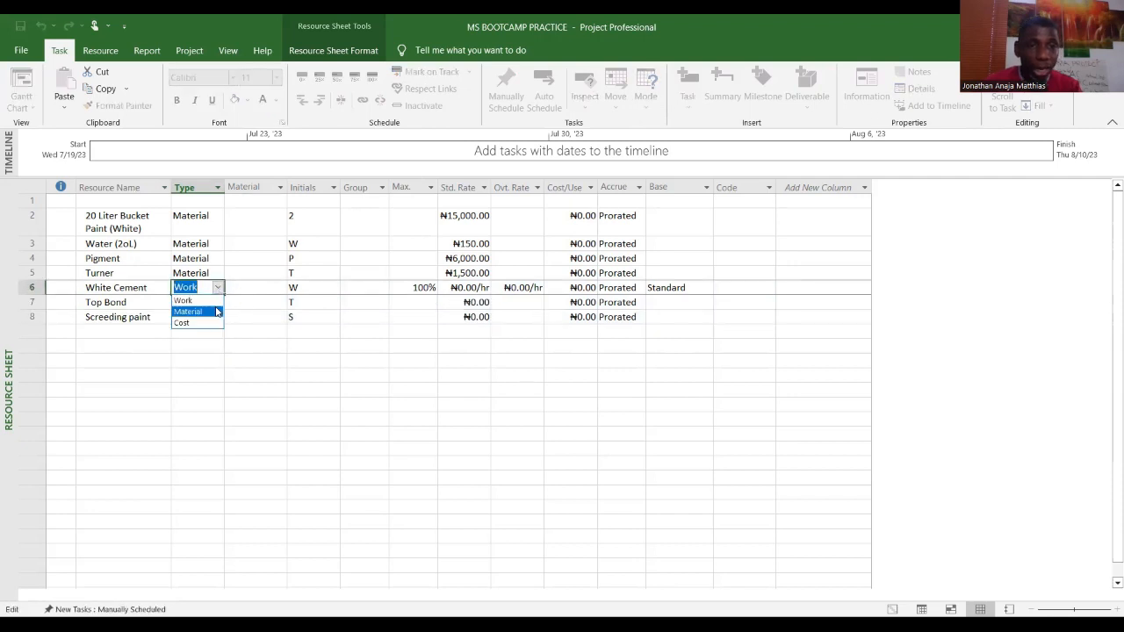
pyautogui.click(216, 311)
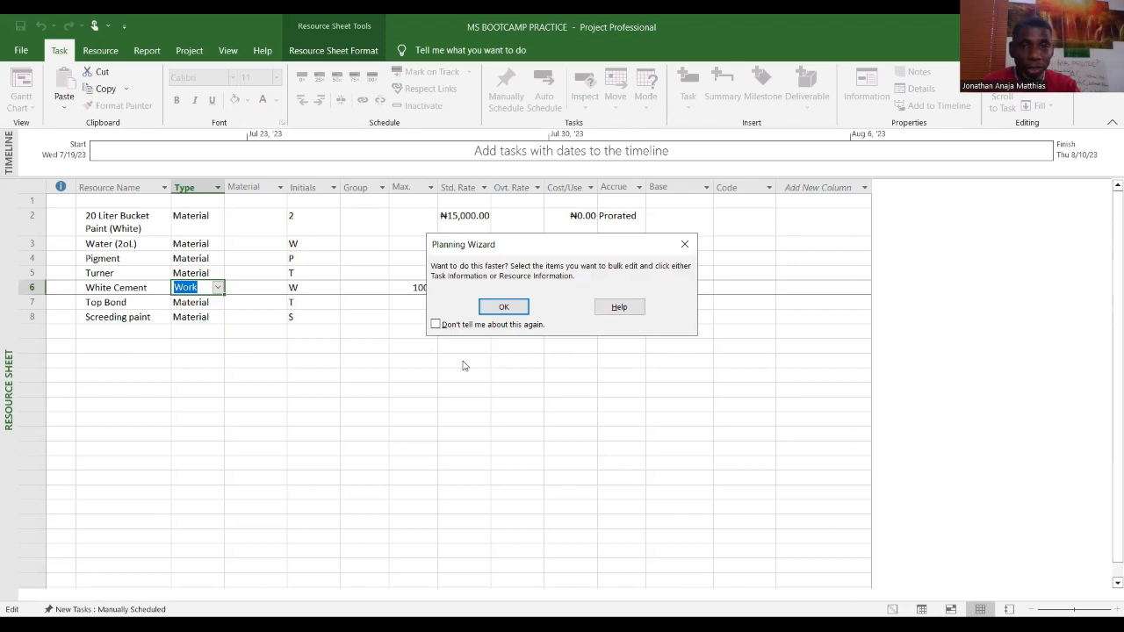
pyautogui.click(514, 311)
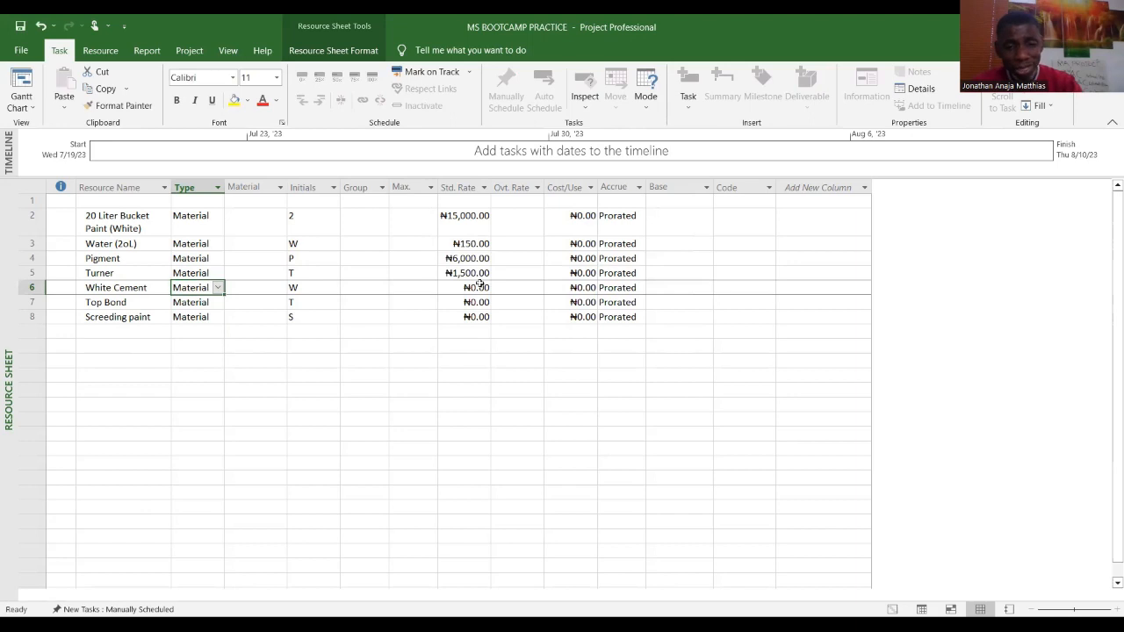
pyautogui.write('75')
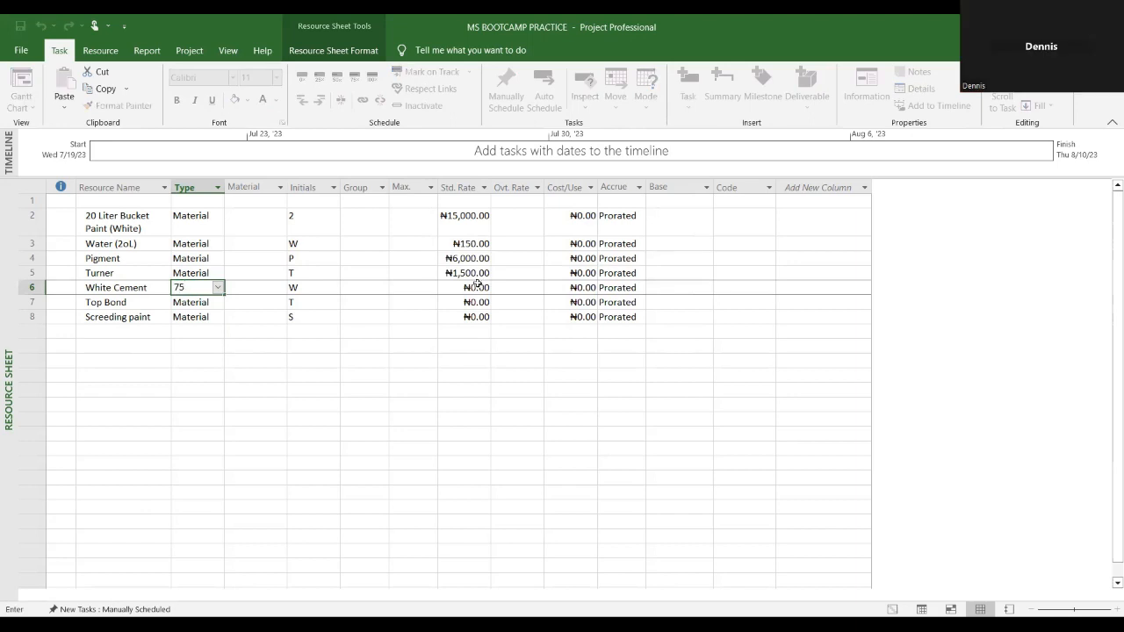
pyautogui.press('Return')
pyautogui.click(570, 367)
pyautogui.click(537, 315)
pyautogui.click(660, 299)
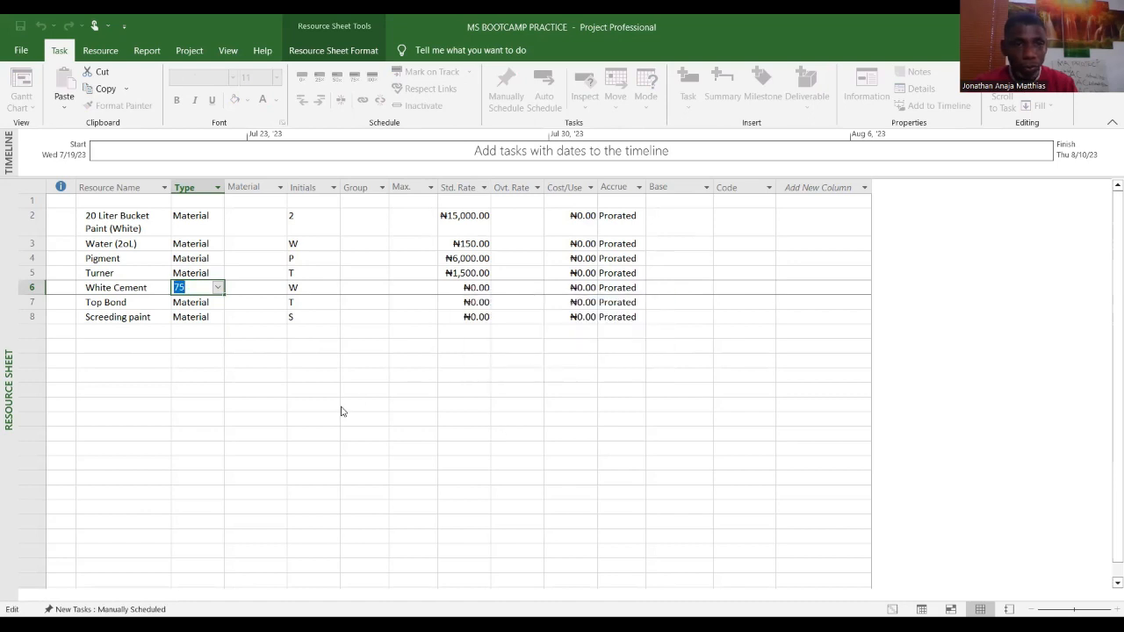
pyautogui.click(226, 290)
pyautogui.click(657, 301)
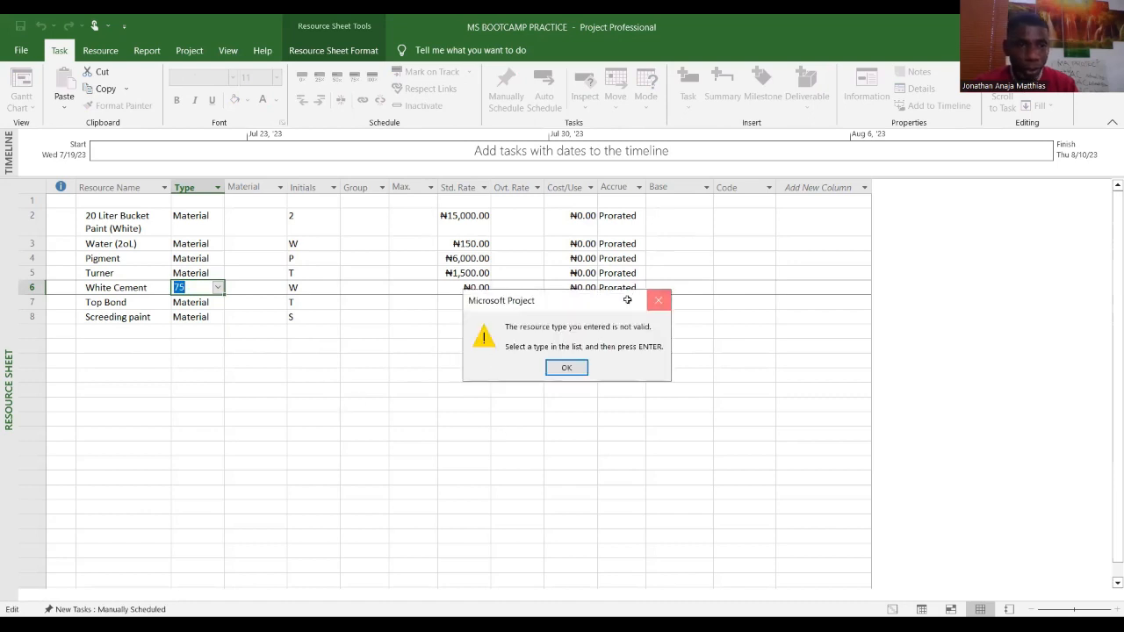
pyautogui.click(217, 290)
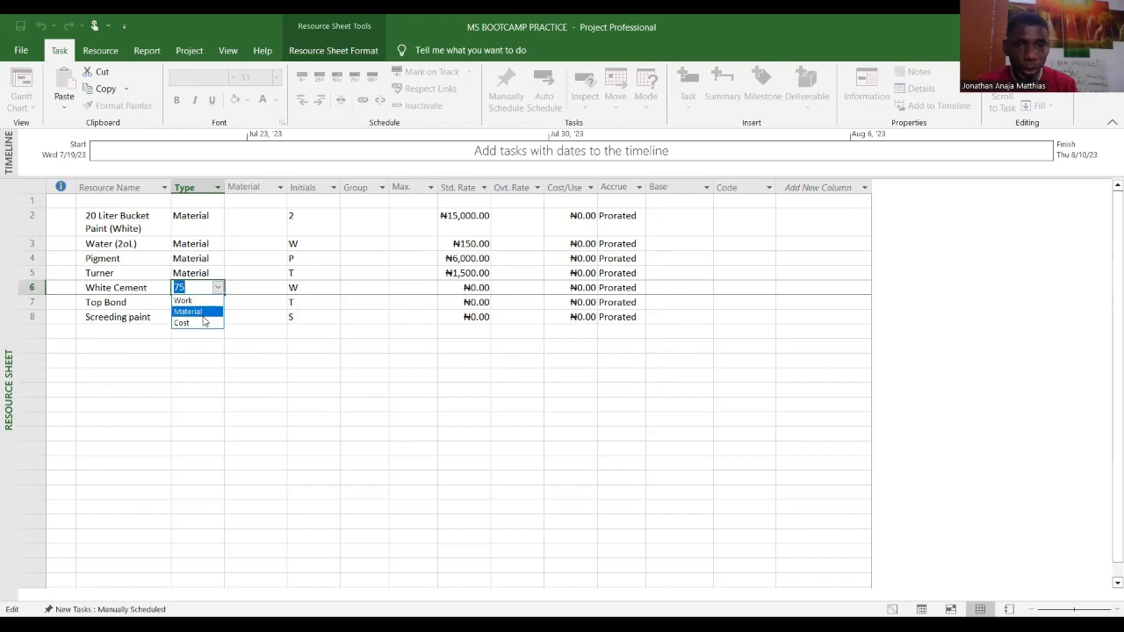
# Step: Set standard rates of ₦9,500 for White Cement, ₦6,000 for Top Bond and ₦10,000 for Screeding paint
pyautogui.click(472, 290)
pyautogui.write('9500')
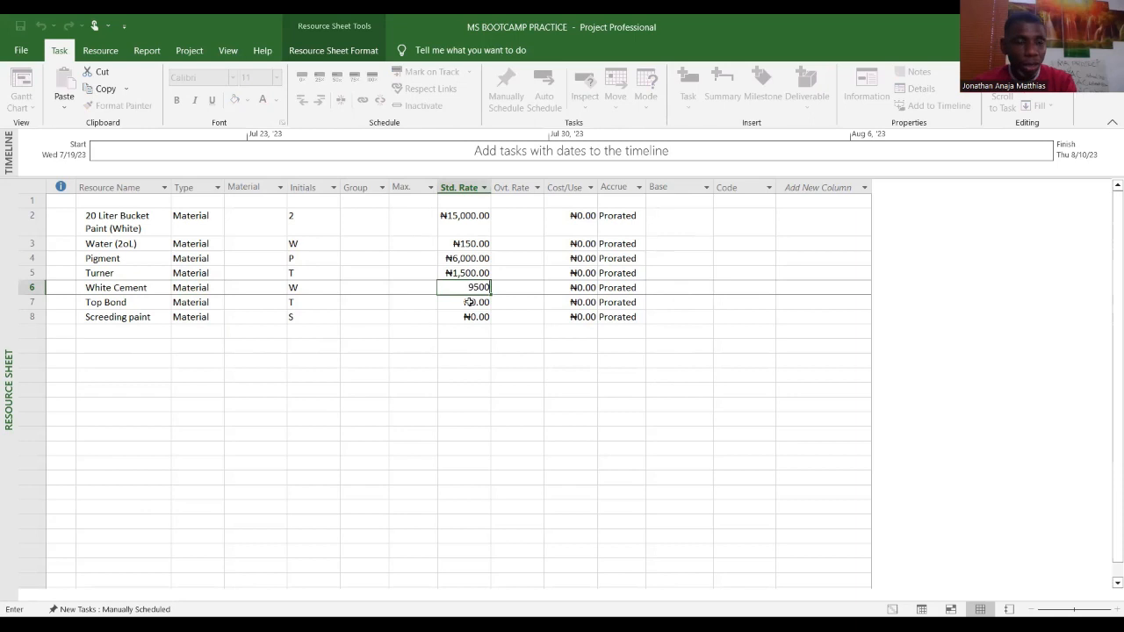
pyautogui.click(469, 302)
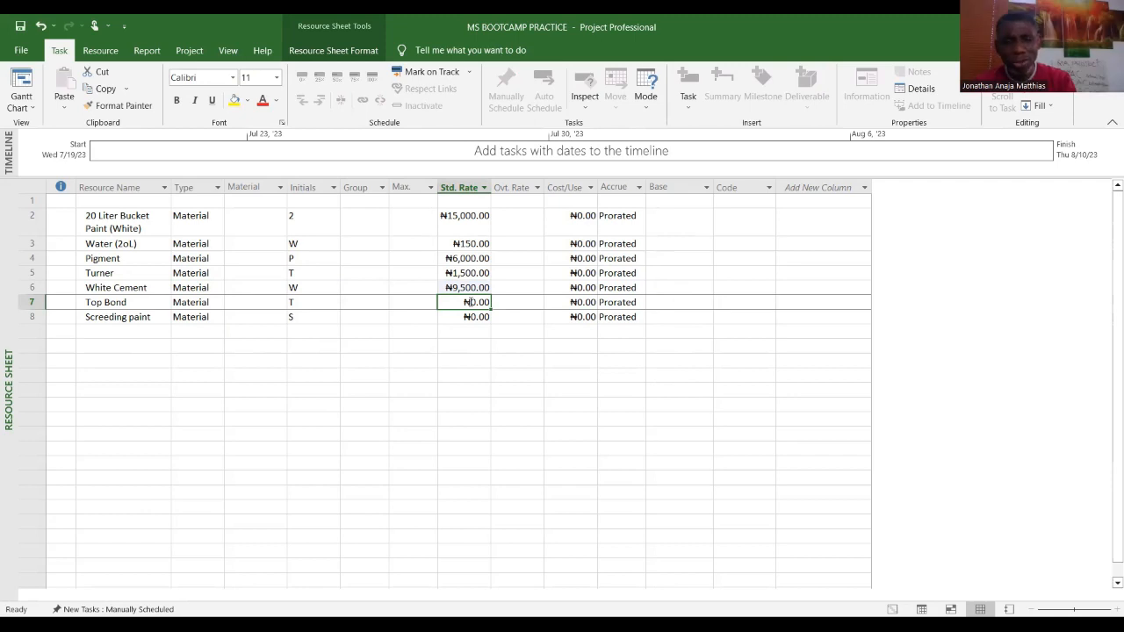
pyautogui.write('60')
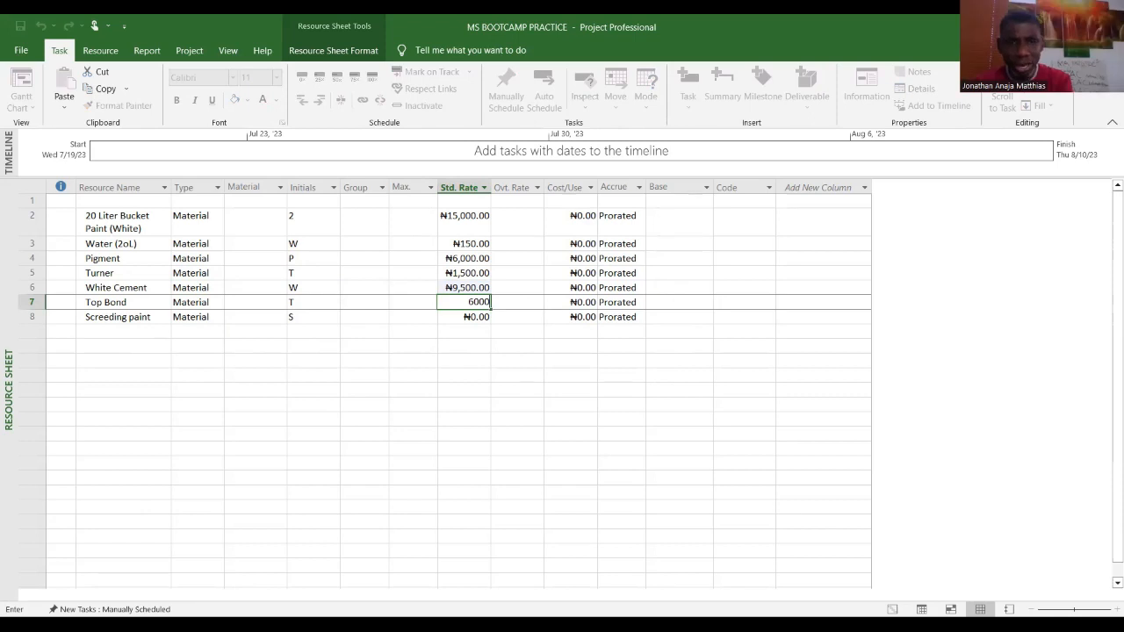
pyautogui.press('Return')
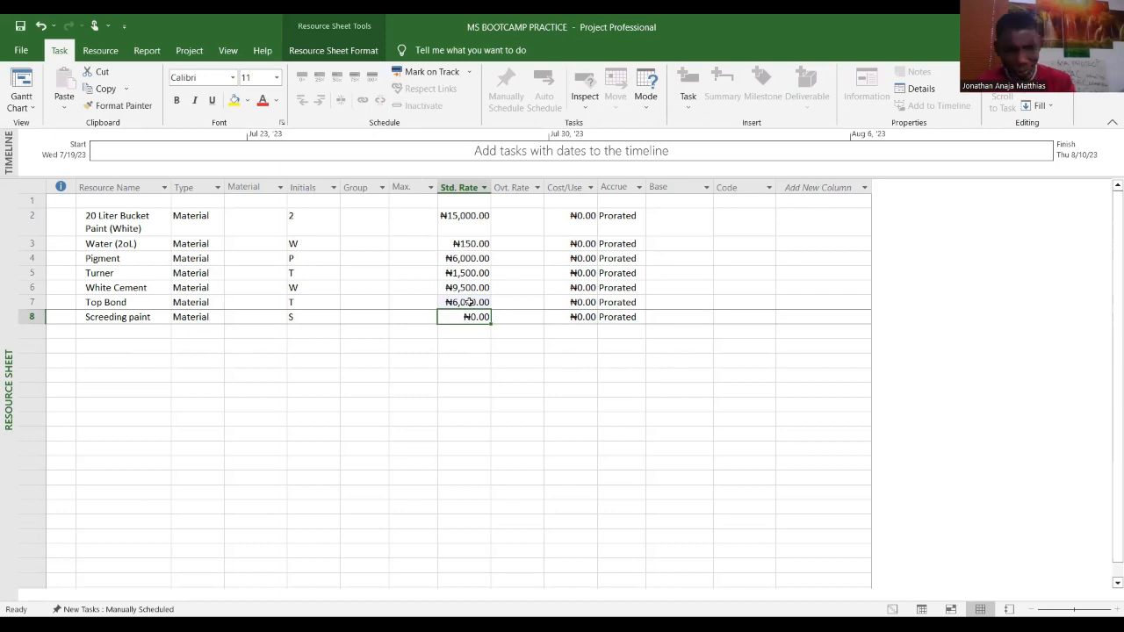
pyautogui.write('1')
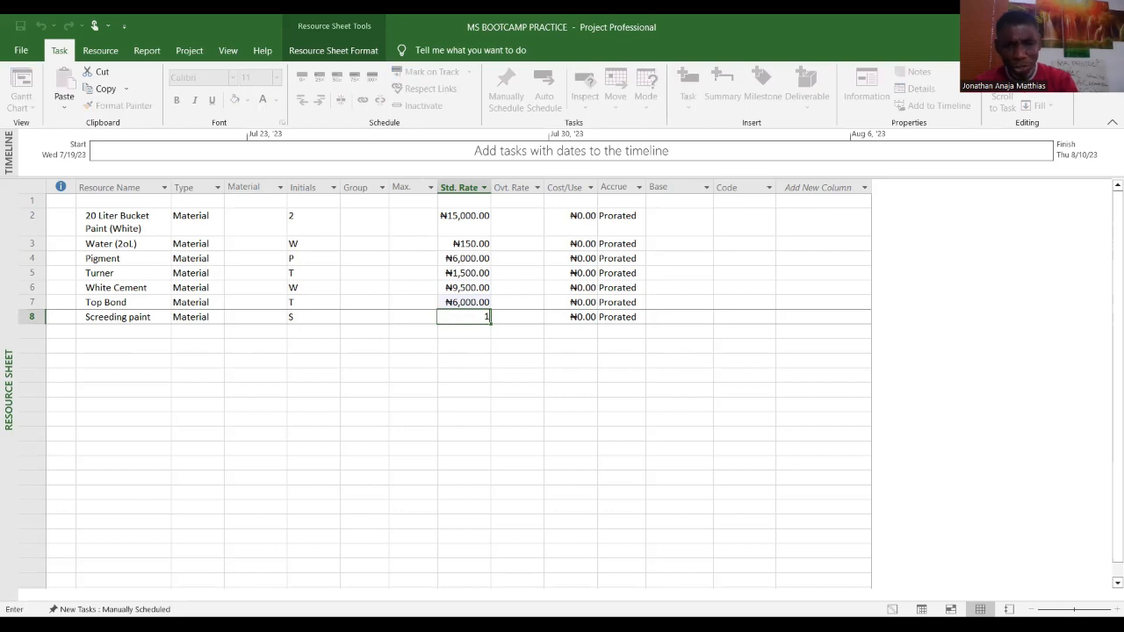
pyautogui.write('0,0000')
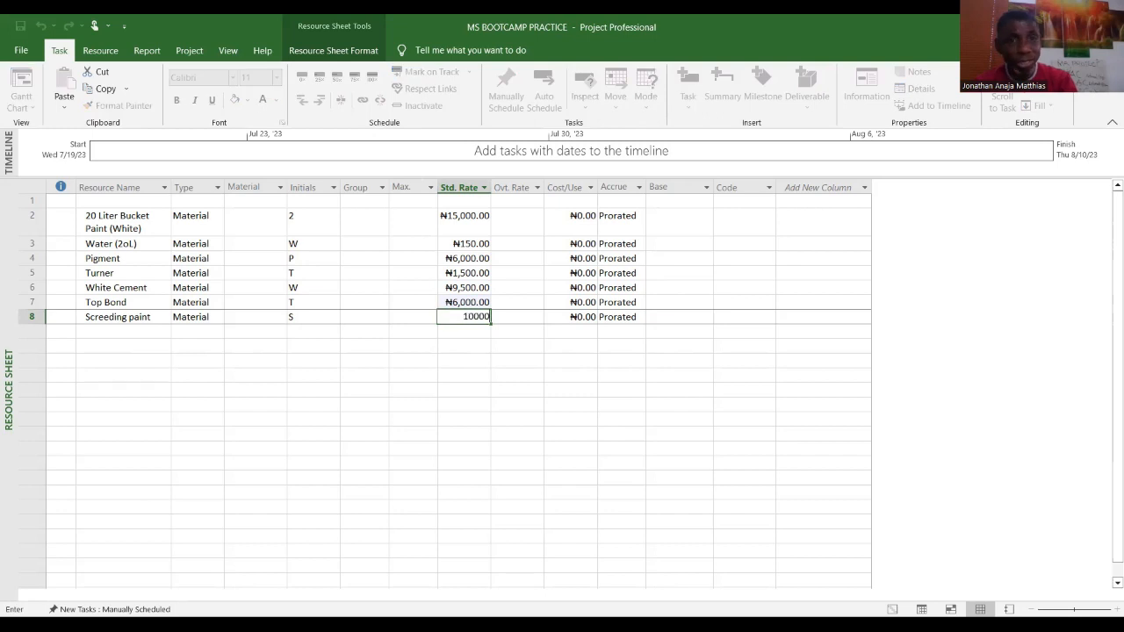
pyautogui.click(463, 389)
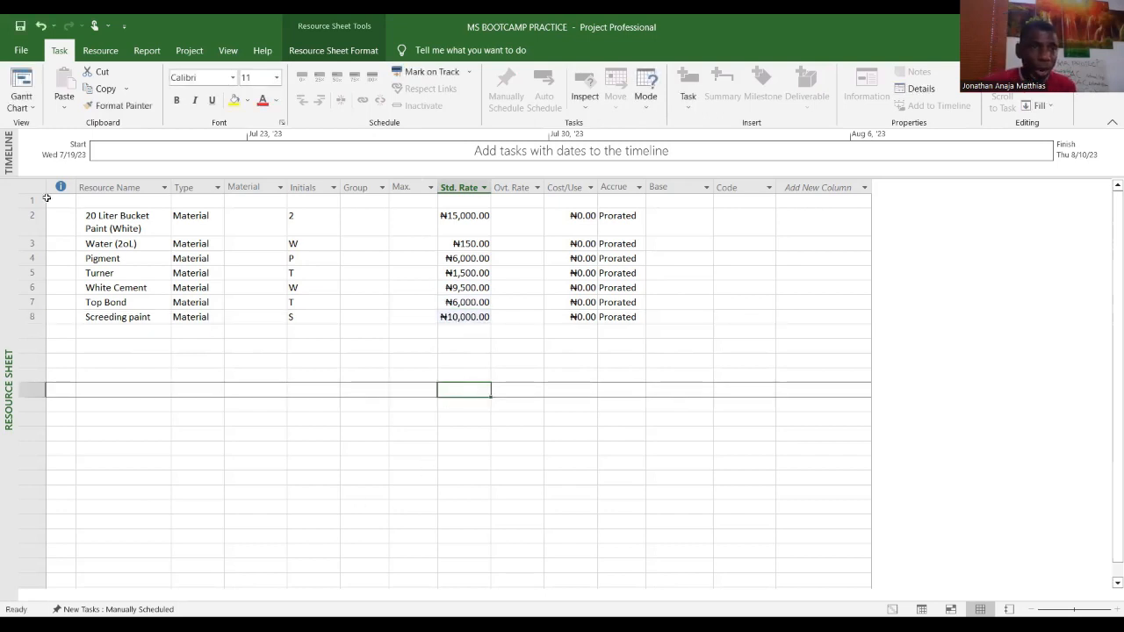
# Step: Return to the Gantt Chart and assign 4 units of Screeding paint and 2 of Top Bond to the Screeding task
pyautogui.click(34, 109)
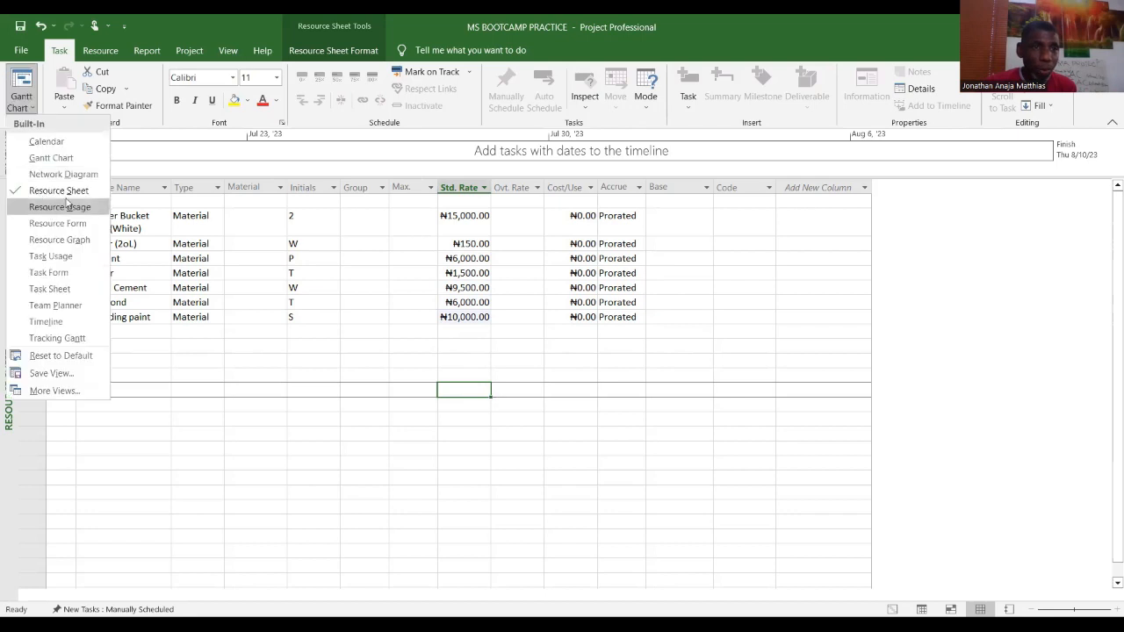
pyautogui.click(72, 158)
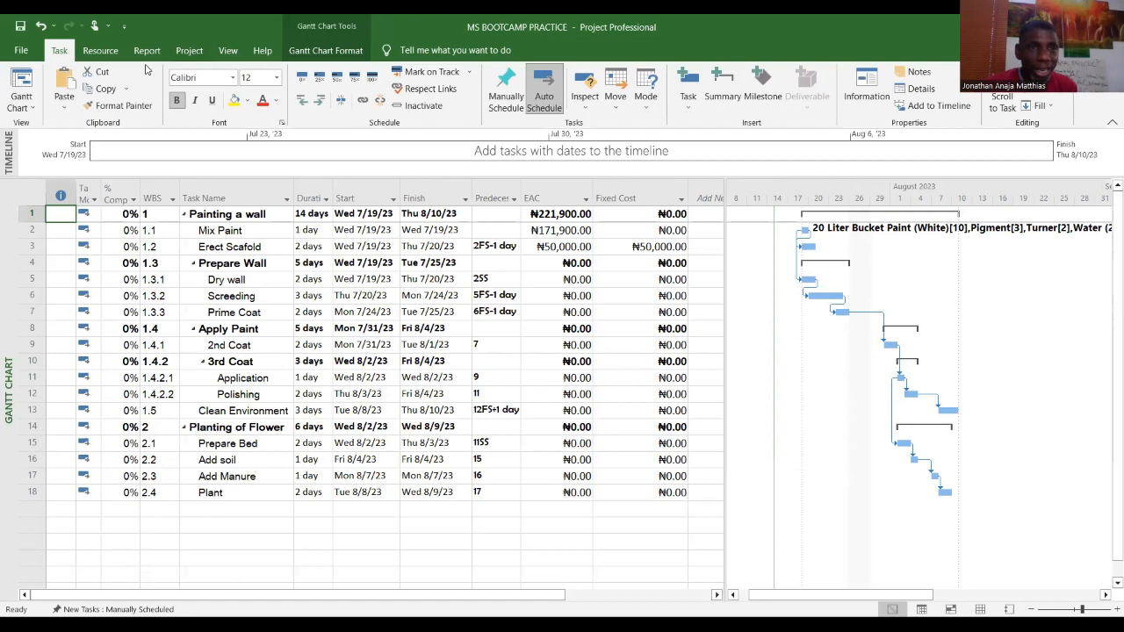
pyautogui.click(100, 50)
pyautogui.click(79, 92)
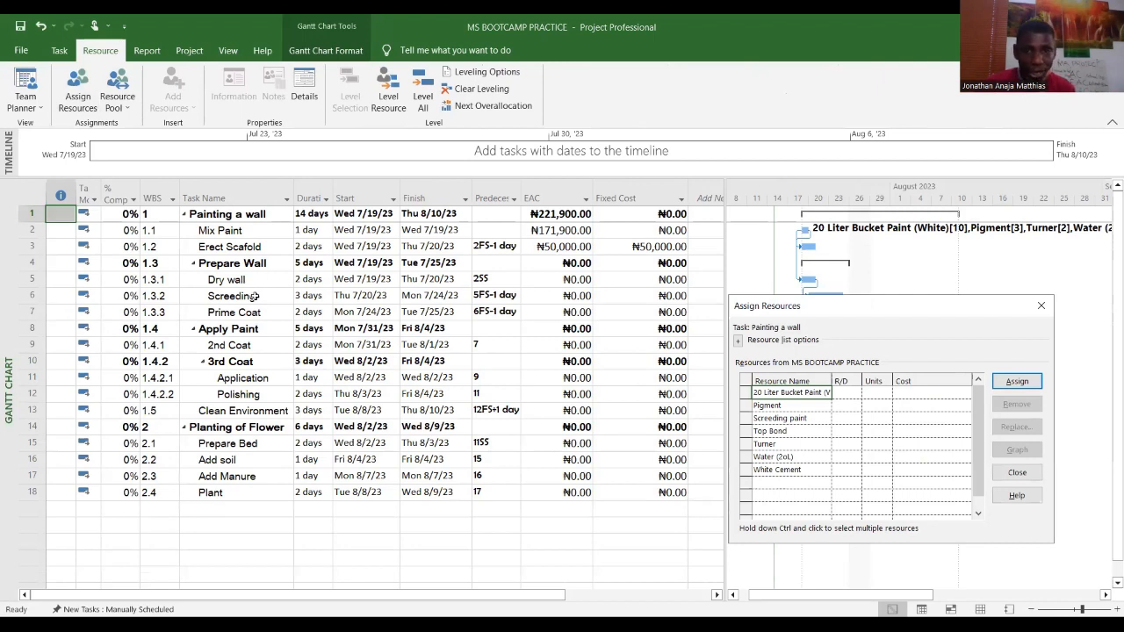
pyautogui.click(253, 296)
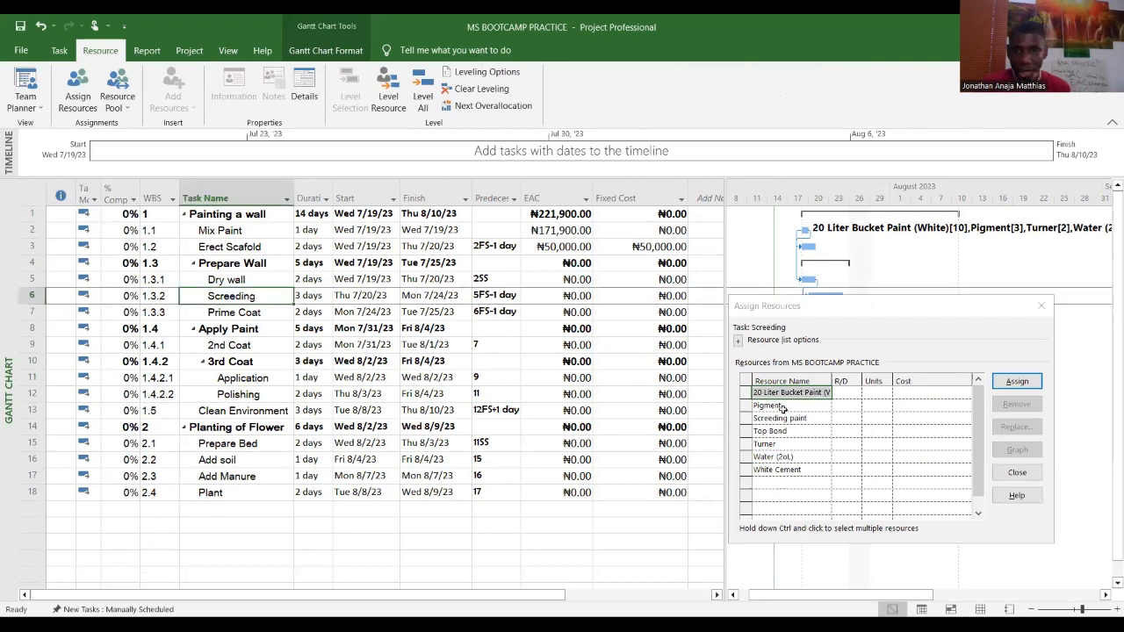
pyautogui.click(874, 434)
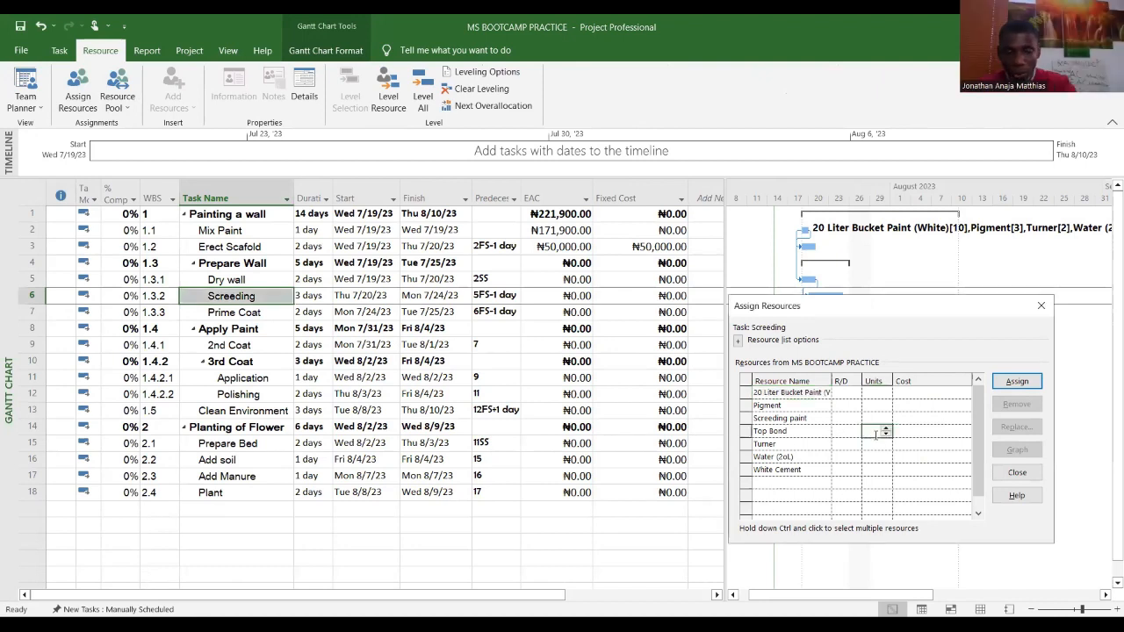
pyautogui.click(878, 418)
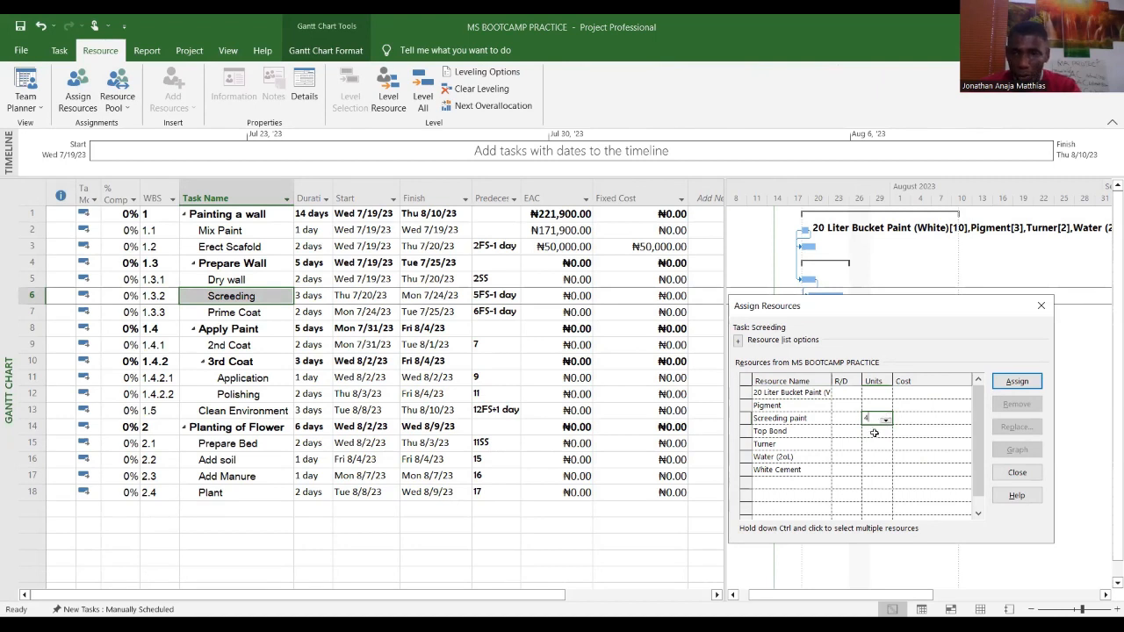
pyautogui.write('4')
pyautogui.click(876, 432)
pyautogui.write('2')
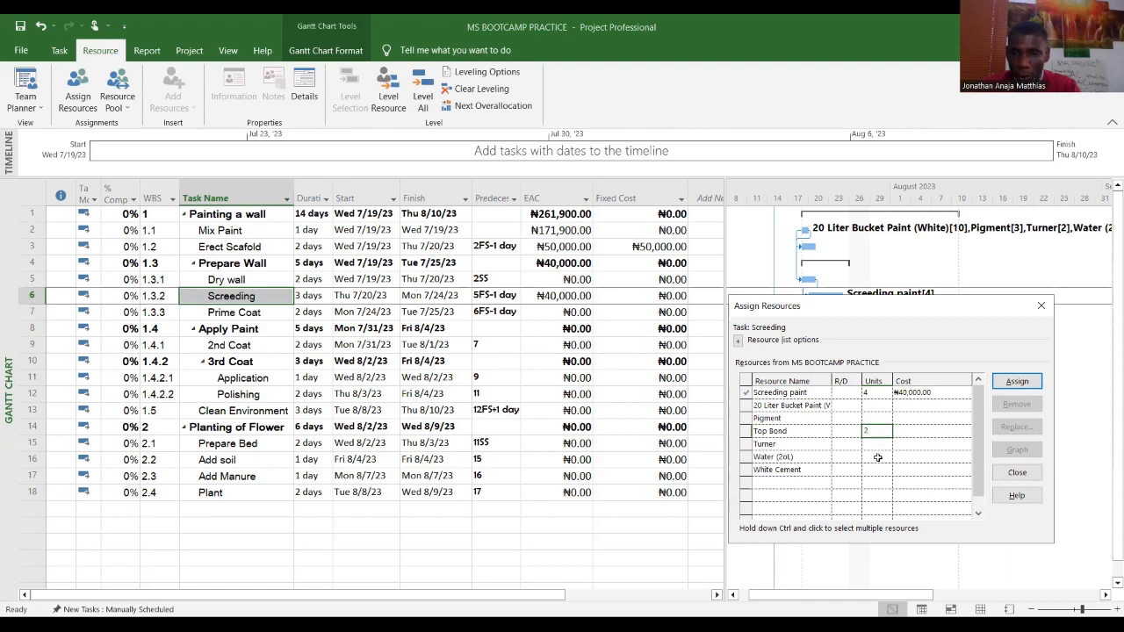
# Step: Also assign 2 Water (2oL), 1 Turner and 2 White Cement to Screeding, then close the assignment dialog
pyautogui.click(879, 457)
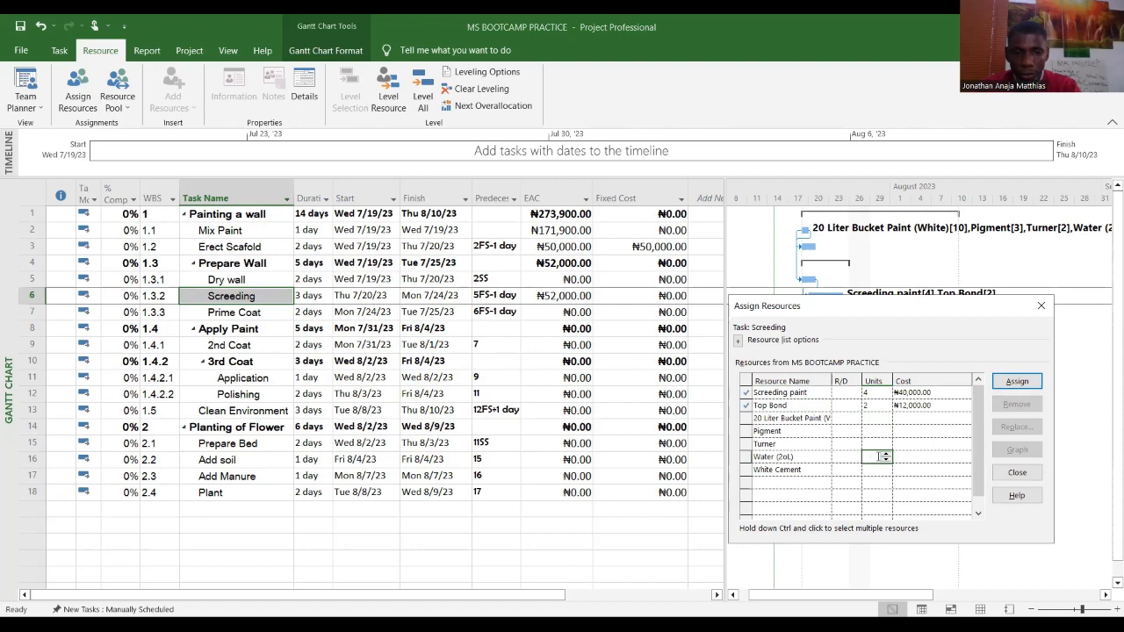
pyautogui.write('2')
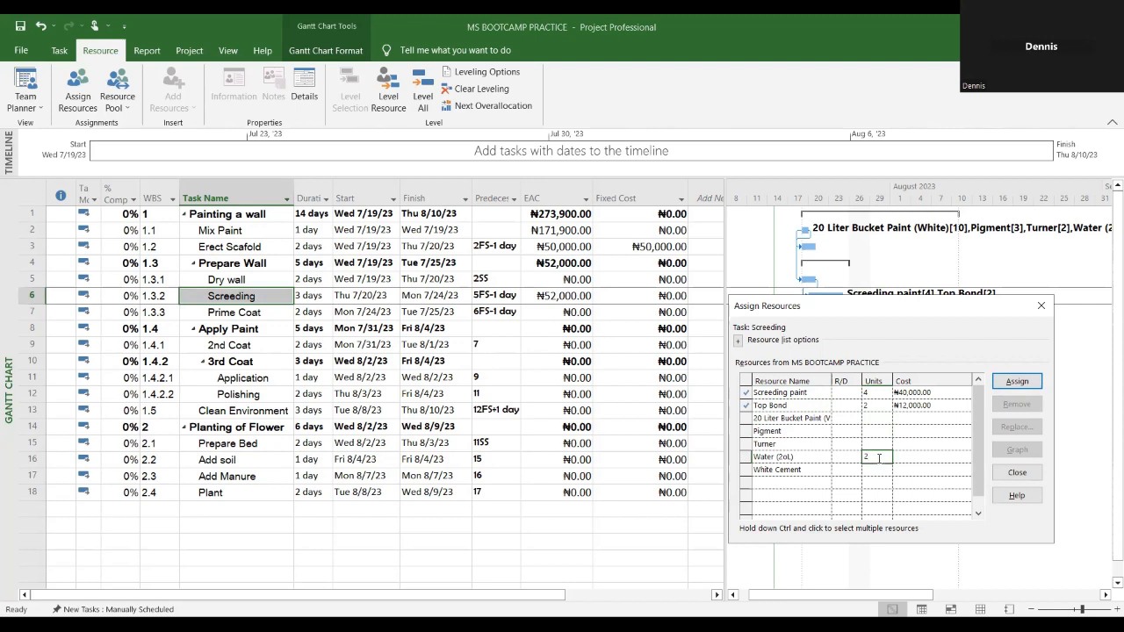
pyautogui.click(878, 445)
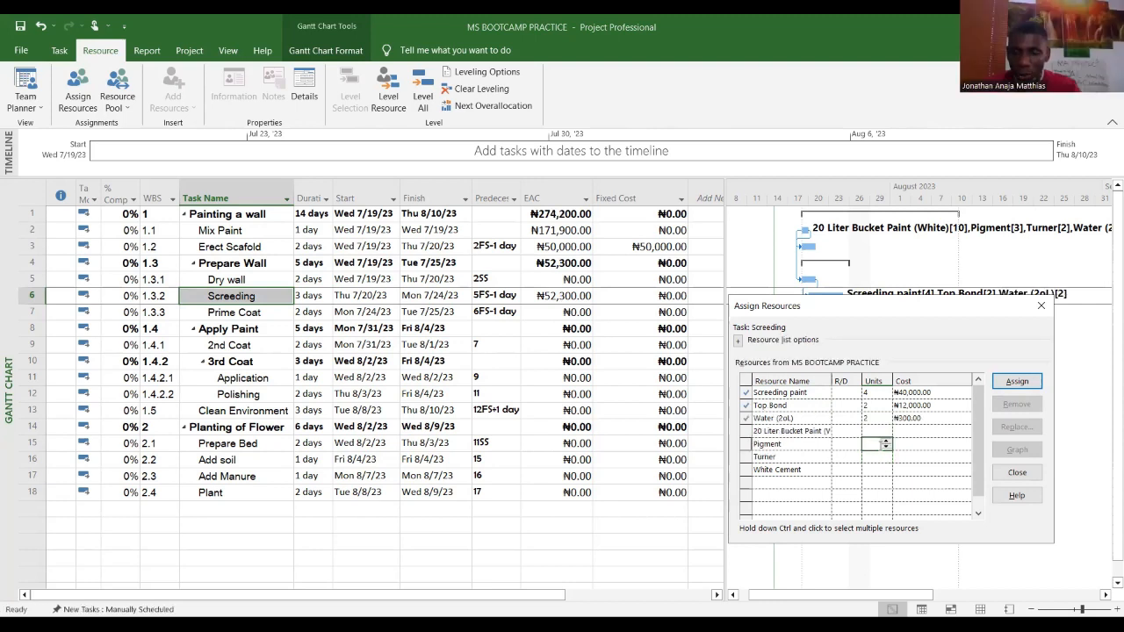
pyautogui.click(878, 457)
pyautogui.write('1')
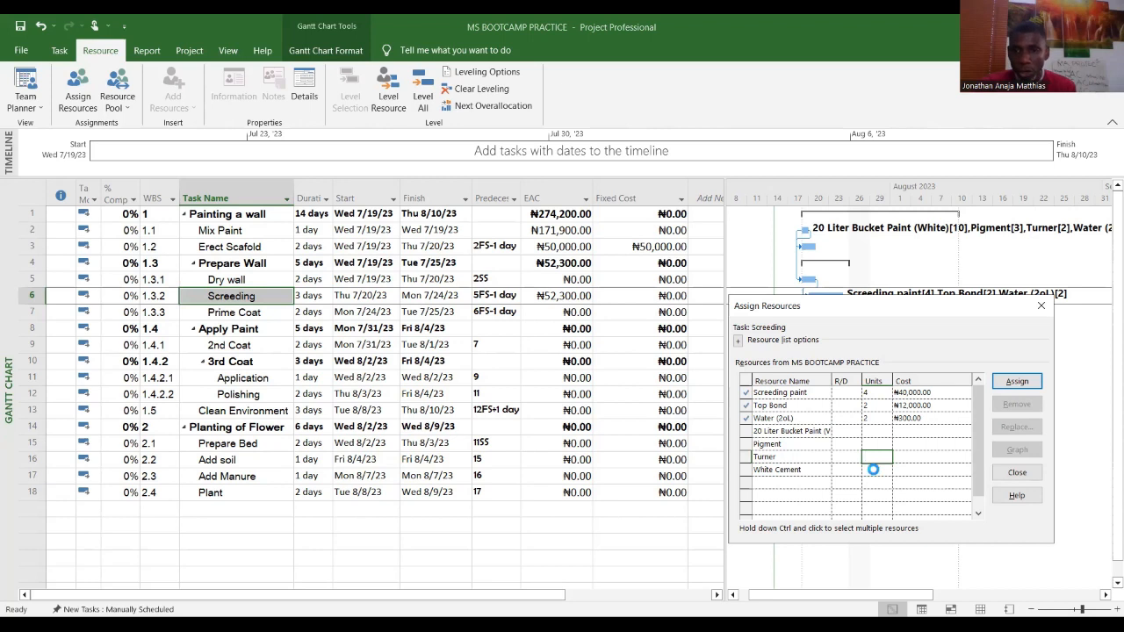
pyautogui.click(871, 473)
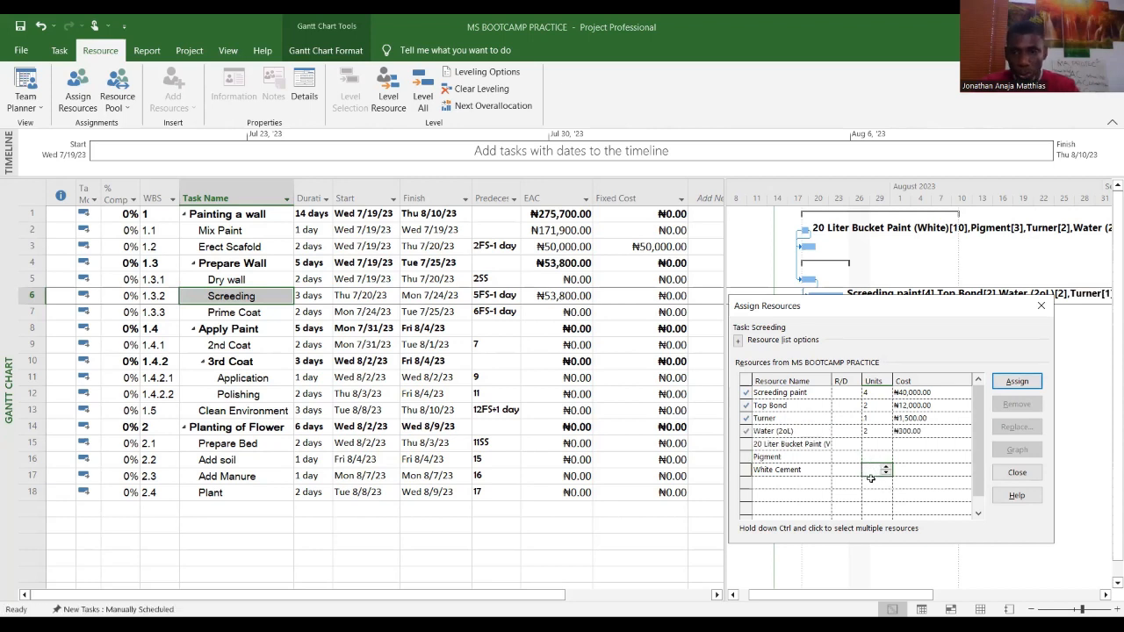
pyautogui.write('2')
pyautogui.press('Return')
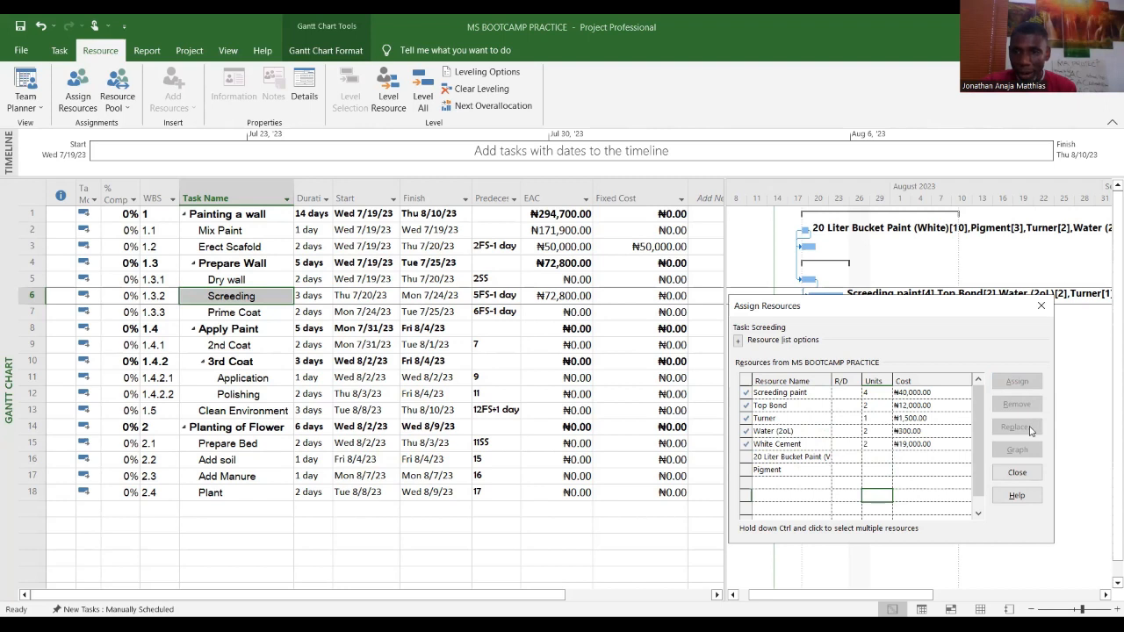
pyautogui.click(1025, 475)
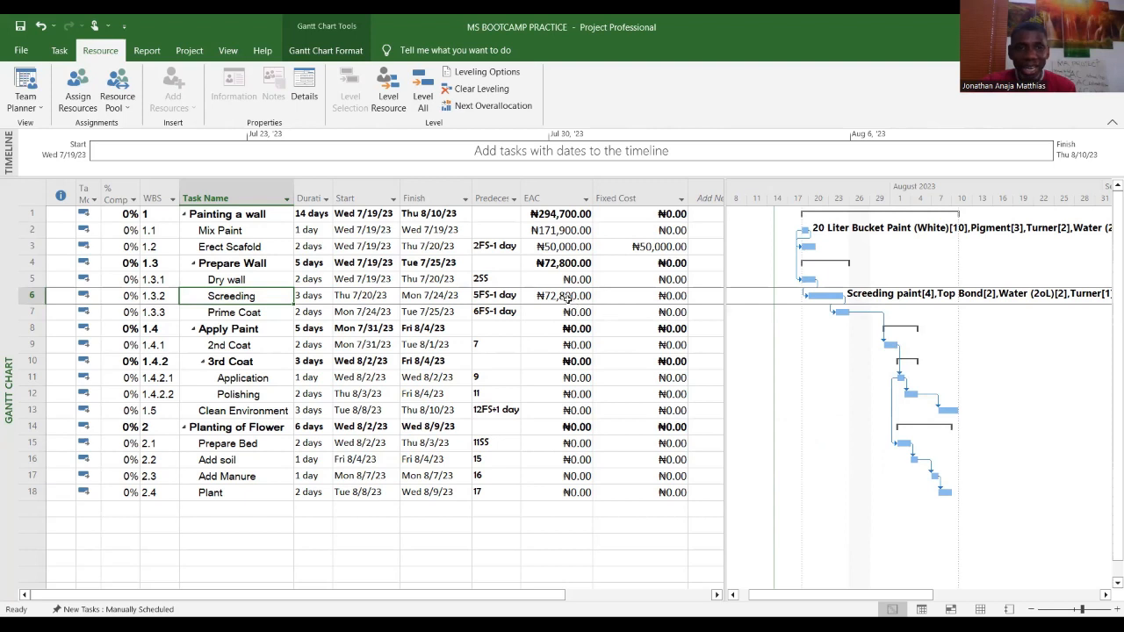
# Step: Switch to the Resource Sheet and rename the White Cement resource as White Cement 25kg
pyautogui.click(567, 297)
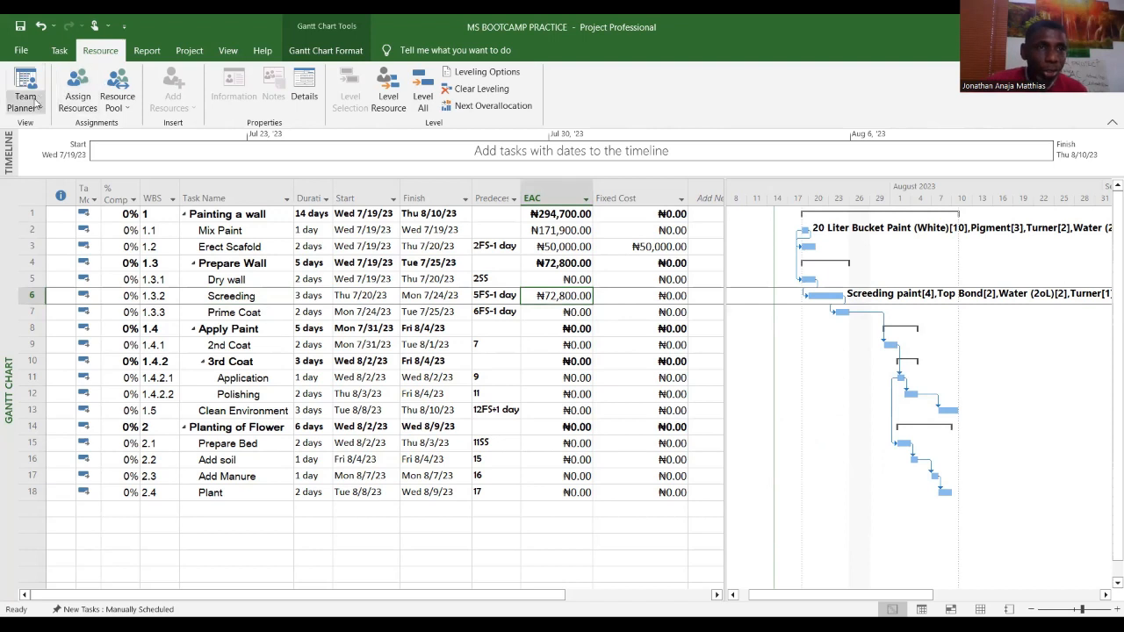
pyautogui.click(59, 51)
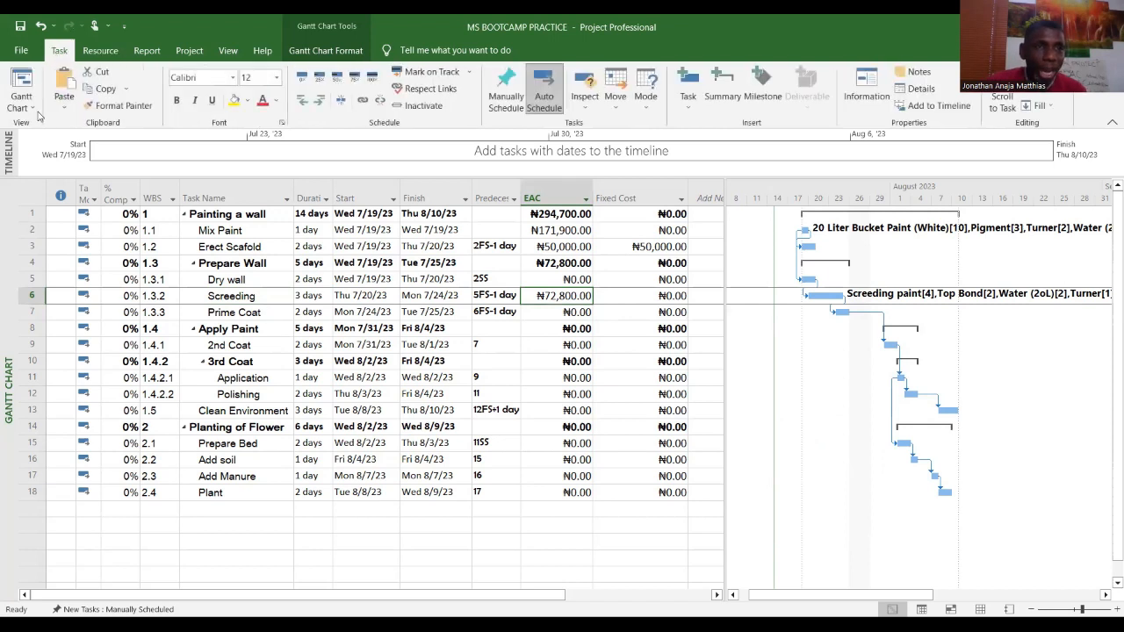
pyautogui.click(33, 107)
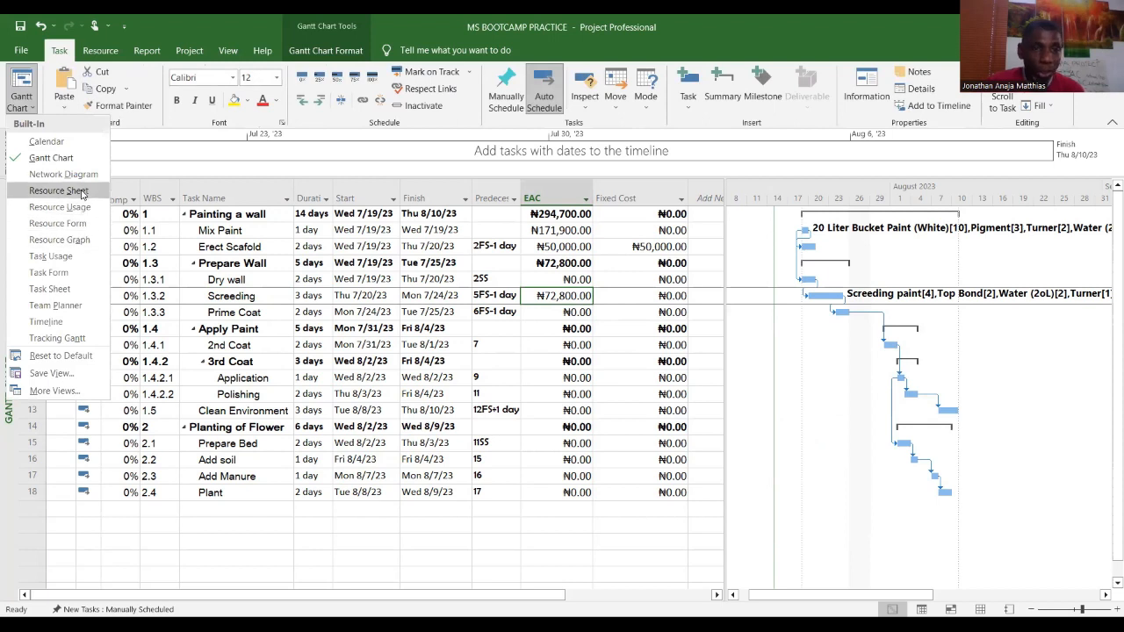
pyautogui.click(81, 192)
pyautogui.click(155, 290)
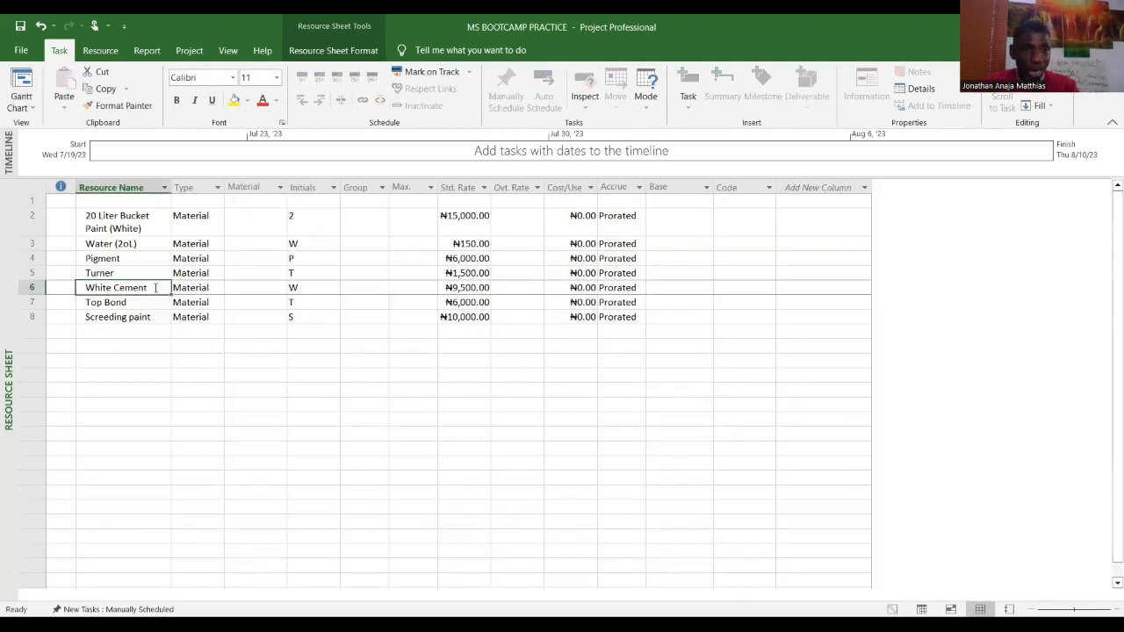
pyautogui.doubleClick(155, 290)
pyautogui.click(528, 200)
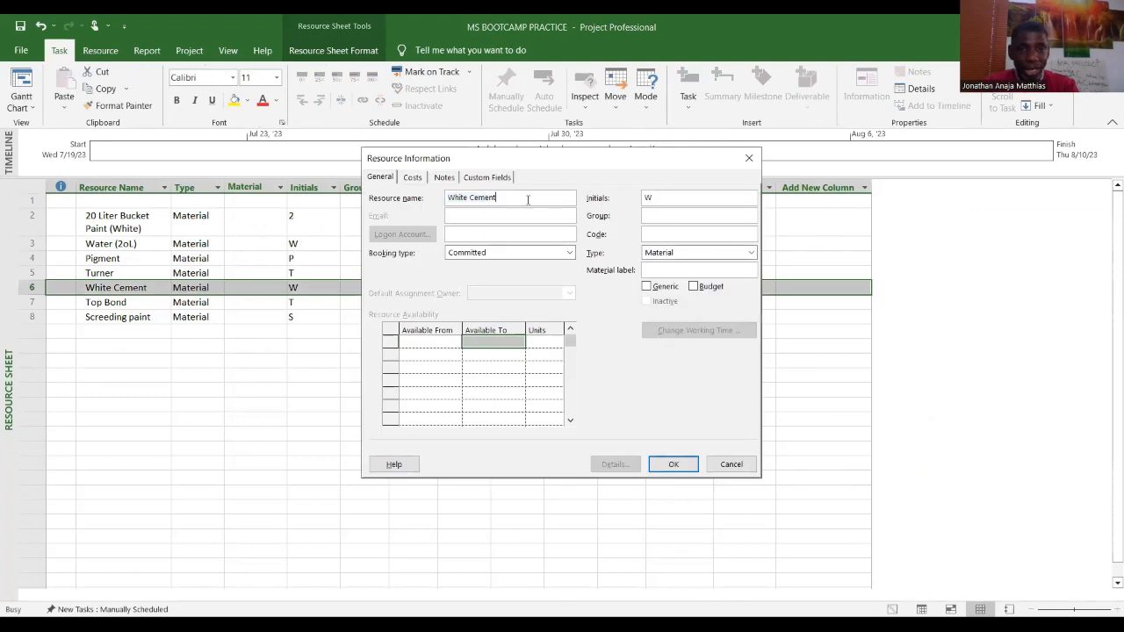
pyautogui.write('25kg')
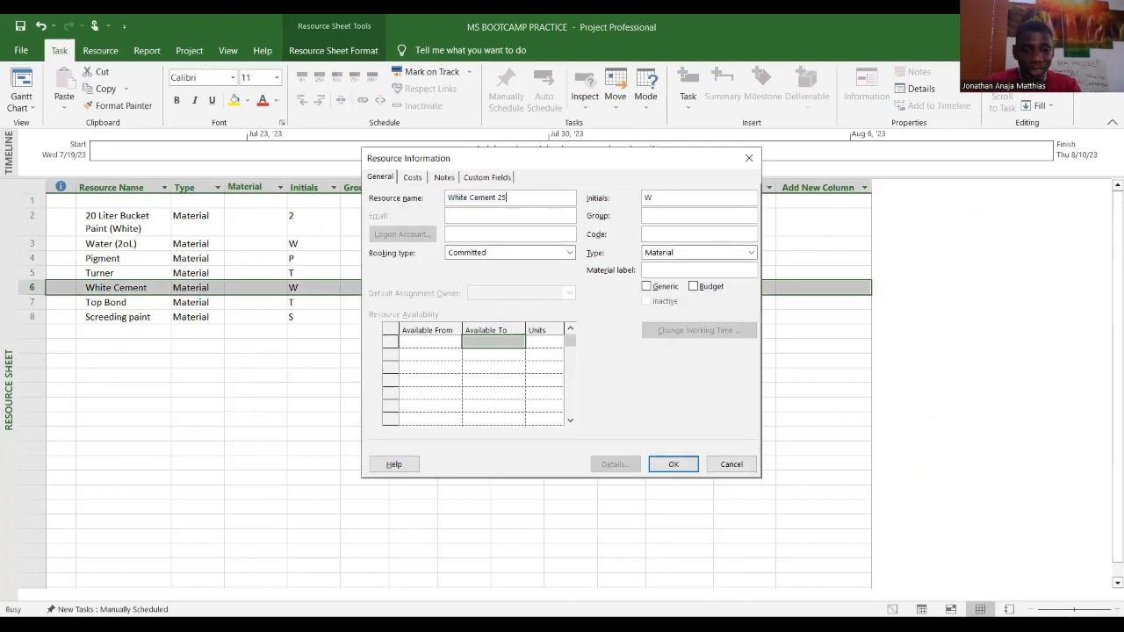
pyautogui.click(684, 469)
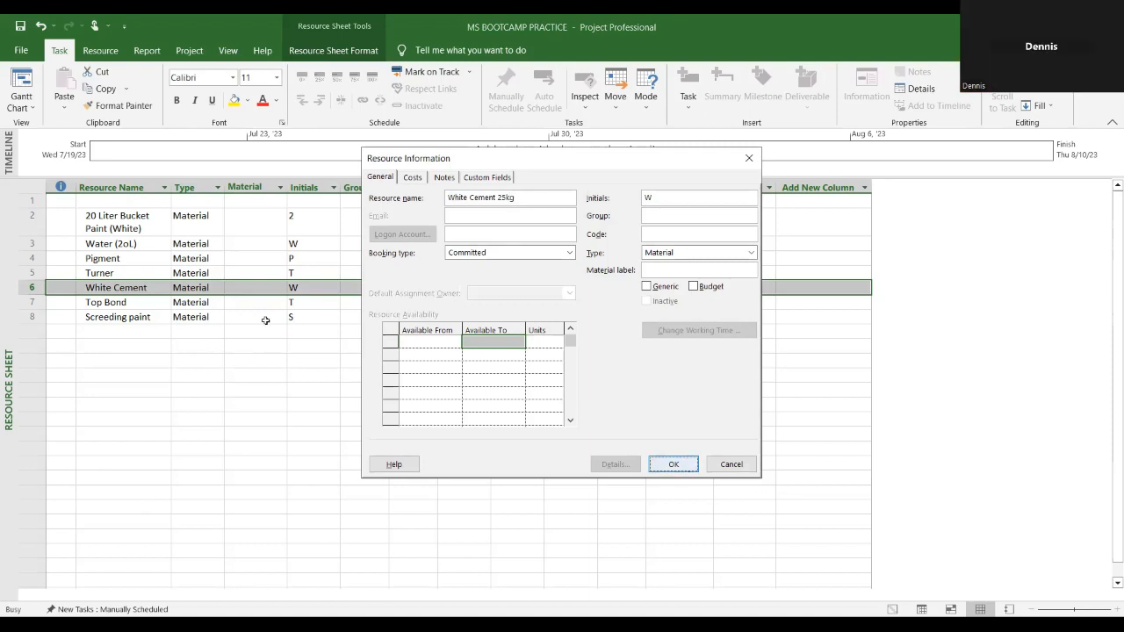
# Step: Rename the Top Bond resource as Top Bond 3L through its resource information
pyautogui.click(161, 302)
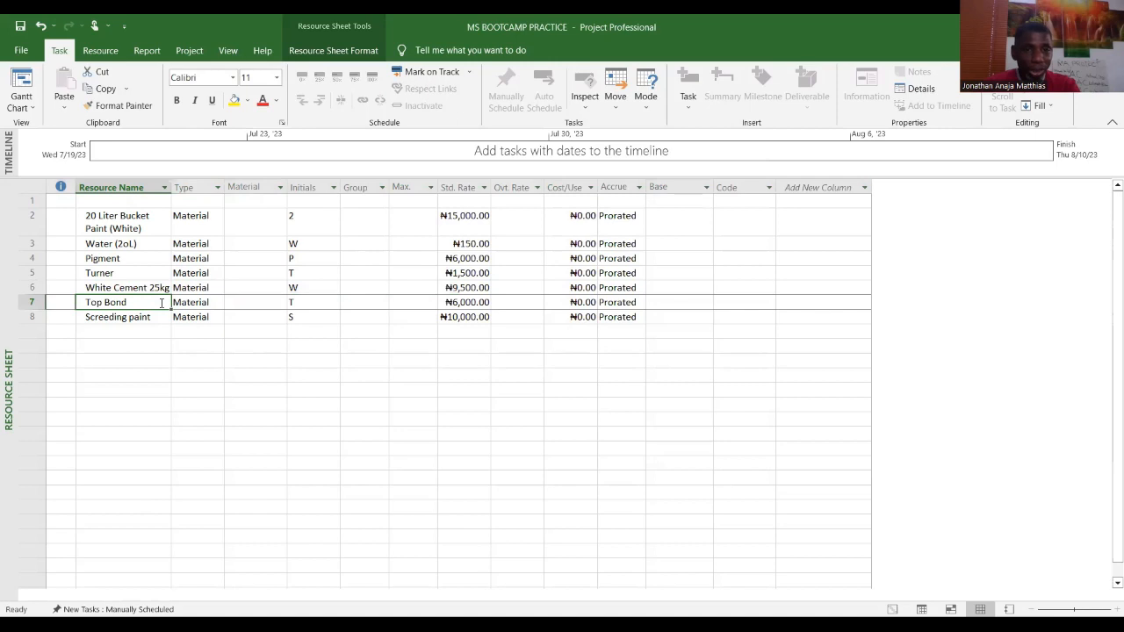
pyautogui.doubleClick(167, 302)
pyautogui.click(500, 199)
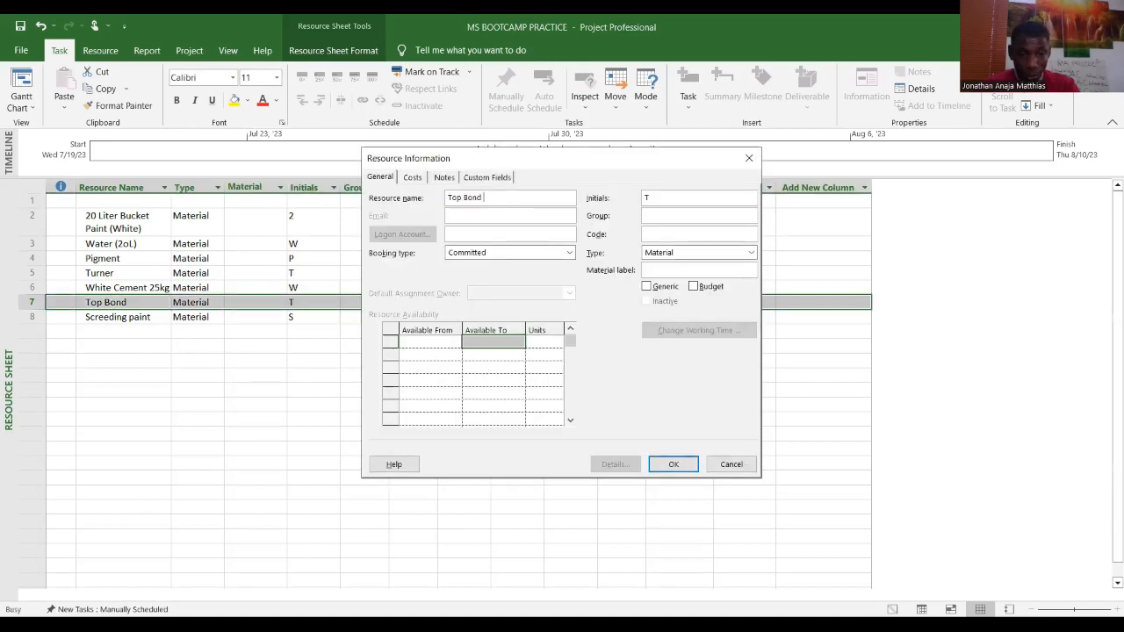
pyautogui.write('3')
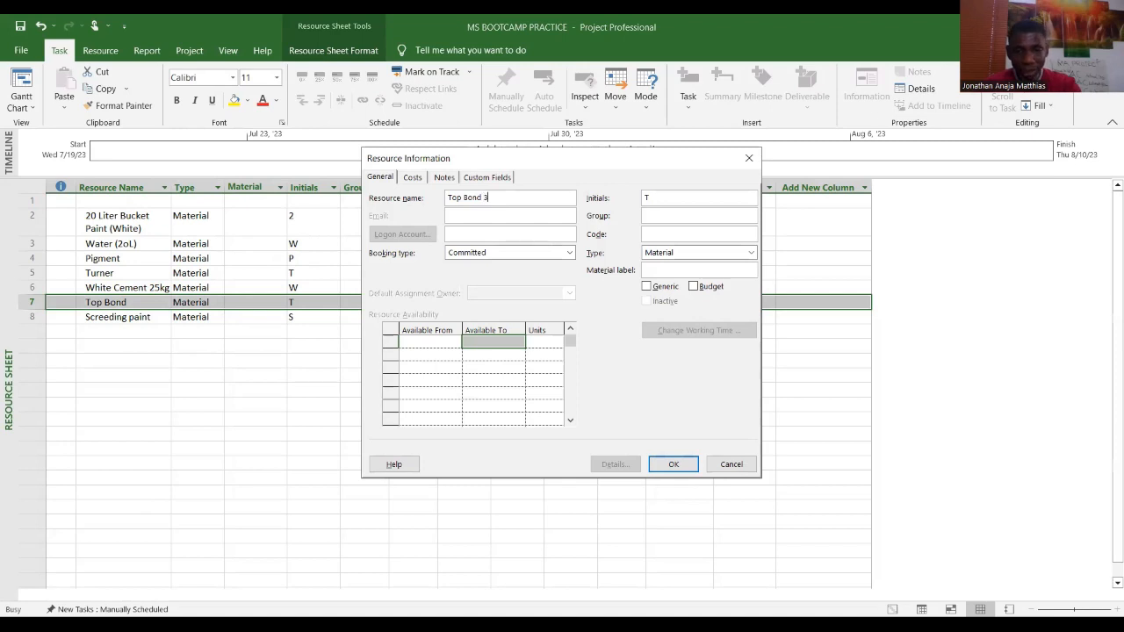
pyautogui.write('L')
pyautogui.click(669, 464)
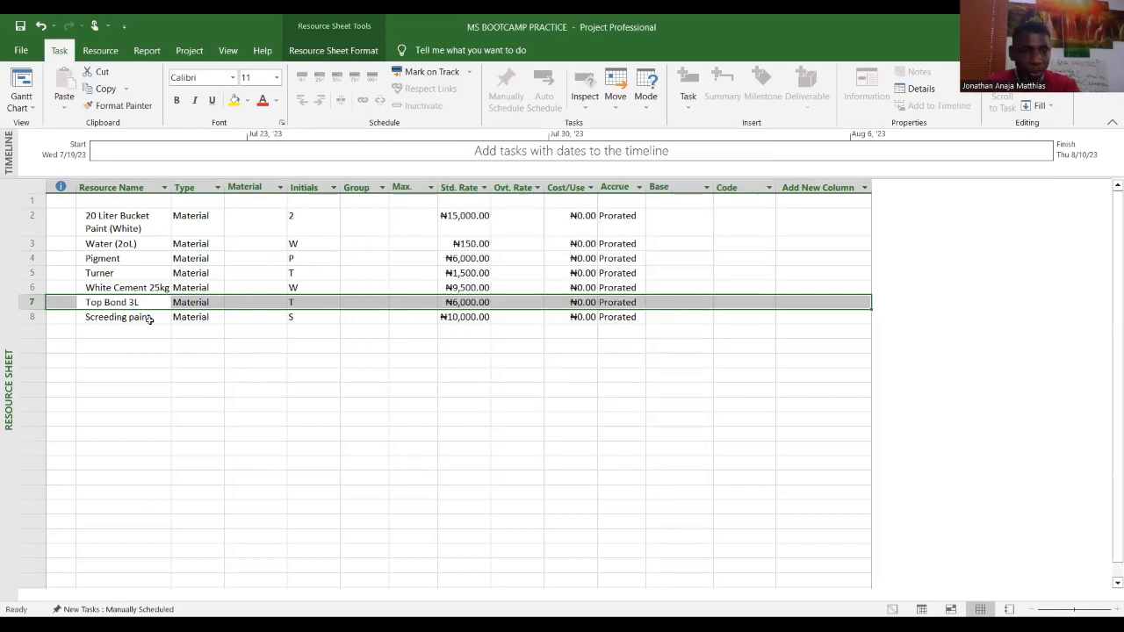
# Step: Rename the Screeding paint resource as Screeding paint 20L through its resource information
pyautogui.click(151, 320)
pyautogui.click(532, 197)
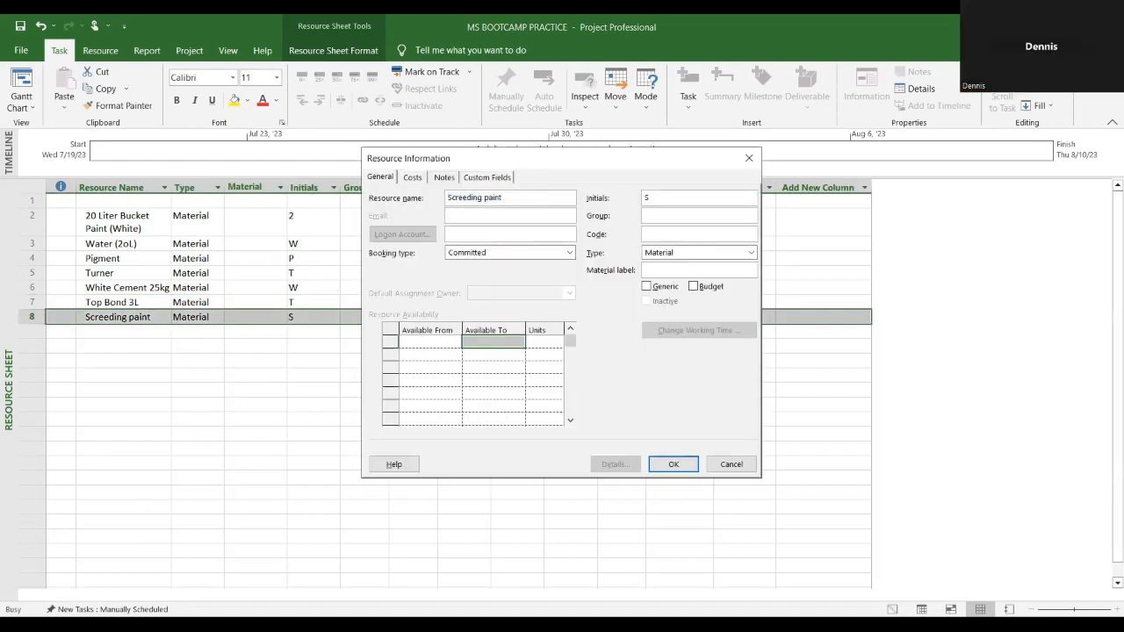
pyautogui.write('20L')
pyautogui.click(672, 463)
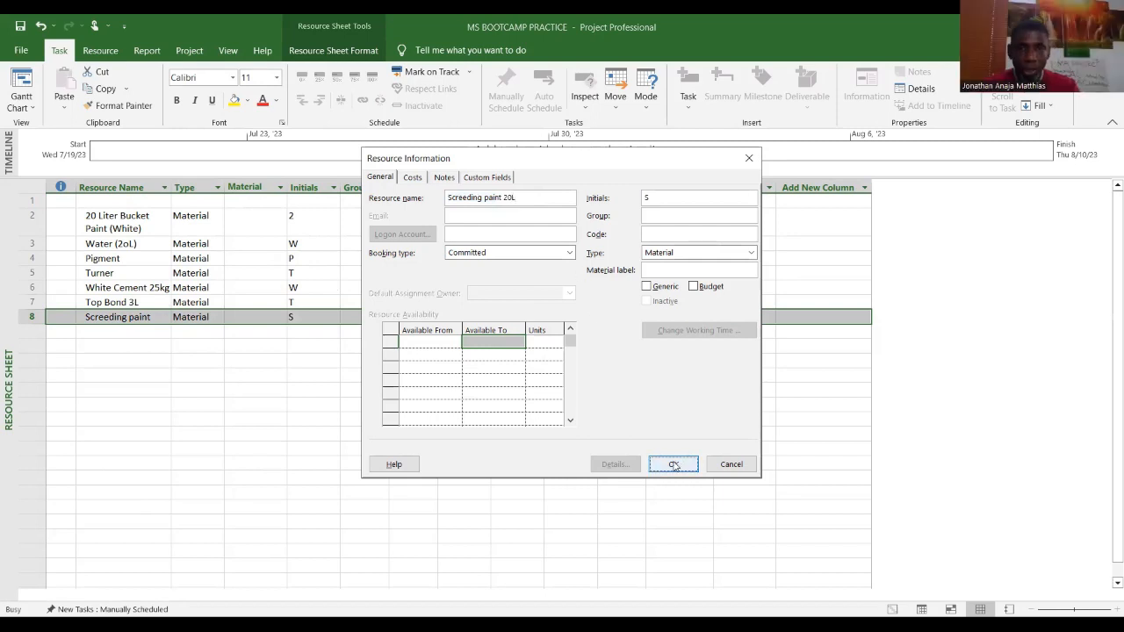
# Step: Return to the Gantt Chart and set the Mix Paint task's fixed cost to 10000
pyautogui.click(32, 108)
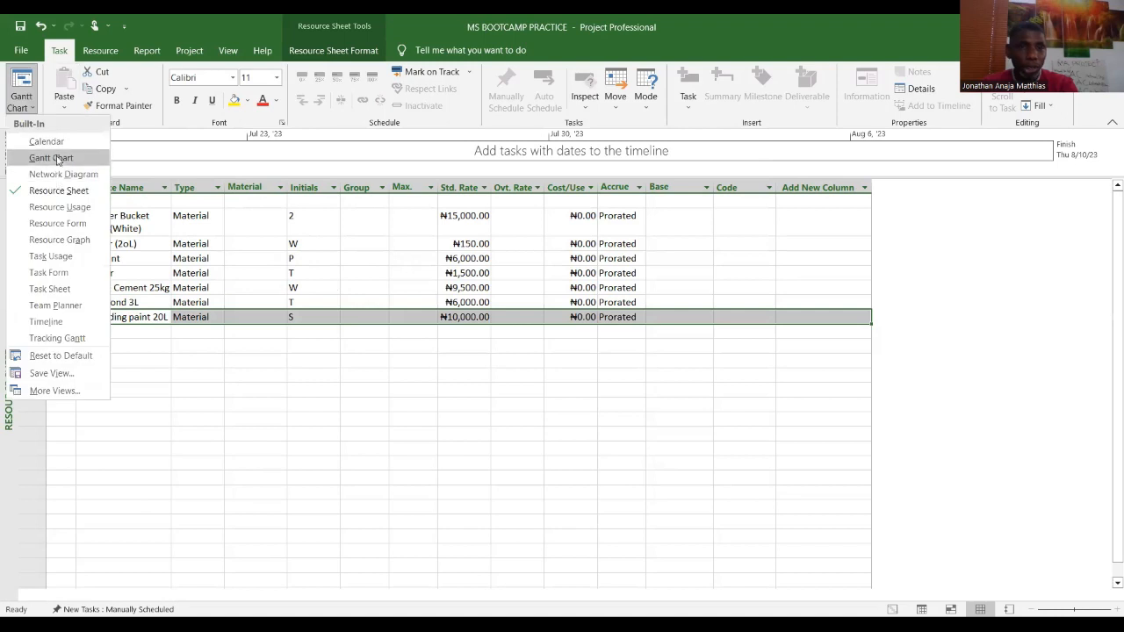
pyautogui.click(58, 156)
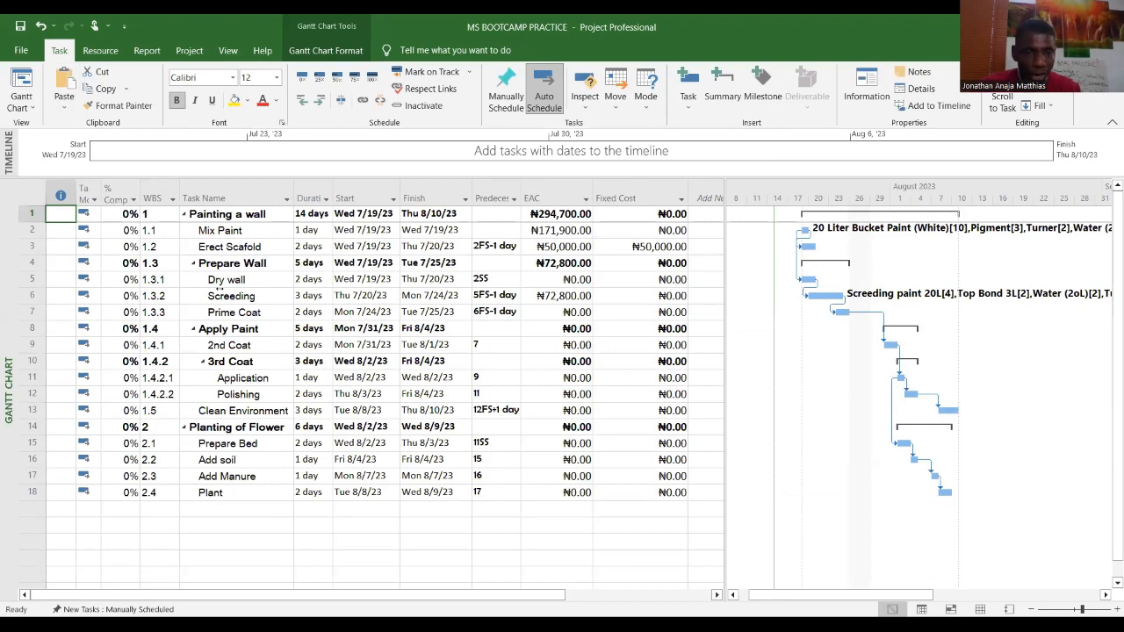
pyautogui.click(250, 280)
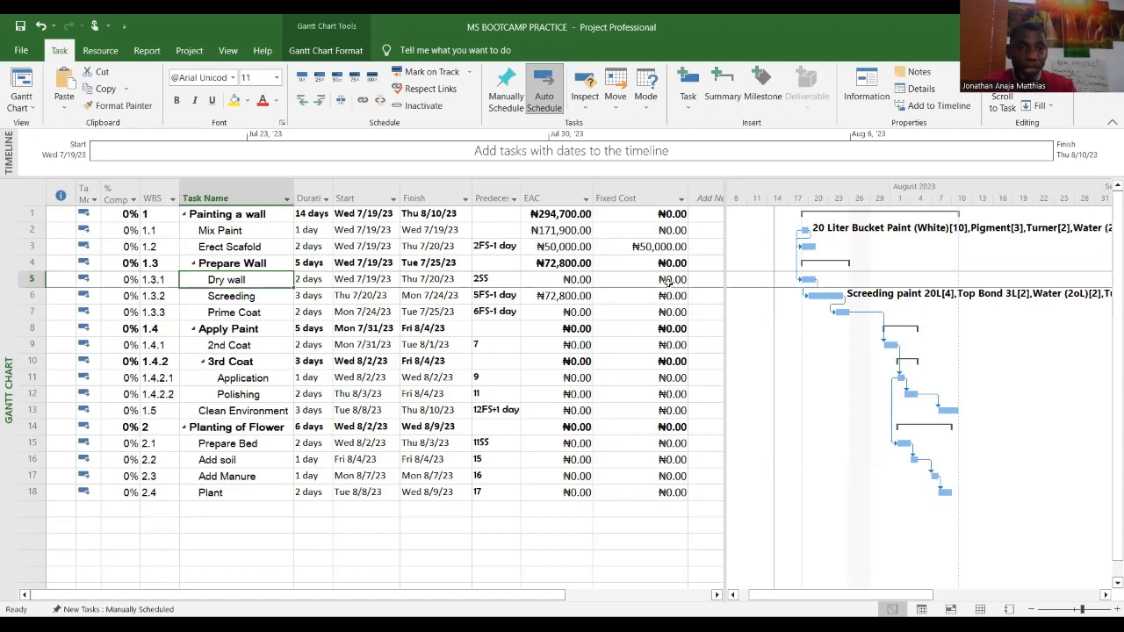
pyautogui.click(677, 230)
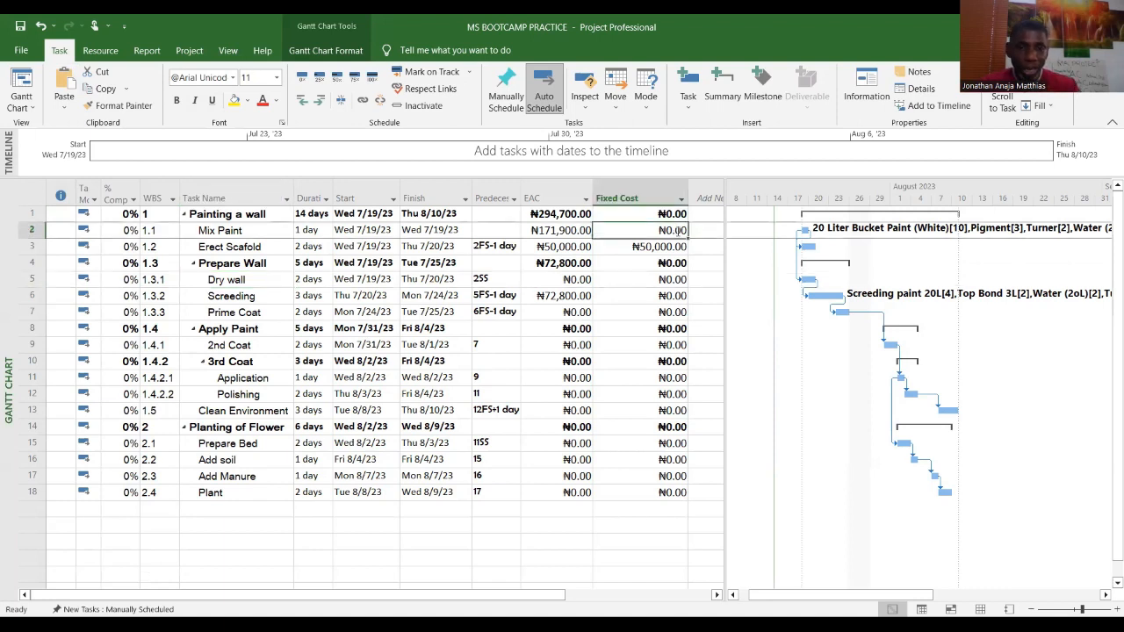
pyautogui.write('10000')
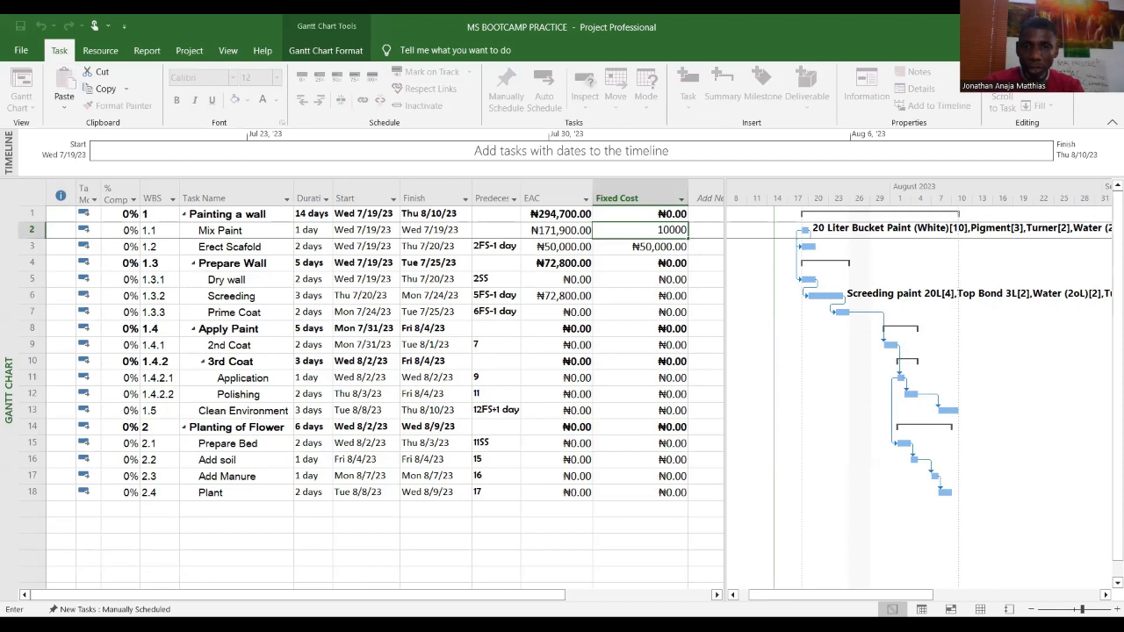
pyautogui.press('Return')
# Step: Set the fixed cost of Screeding to 15000 and of Prime Coat to 12000
pyautogui.press('Down')
pyautogui.press('Down')
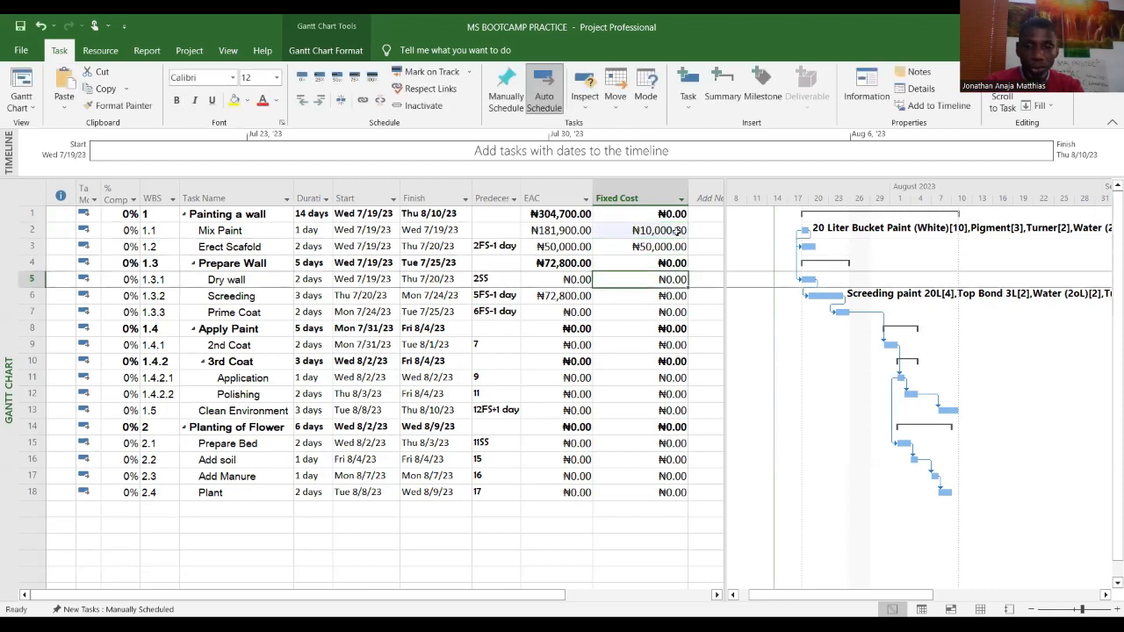
pyautogui.press('Down')
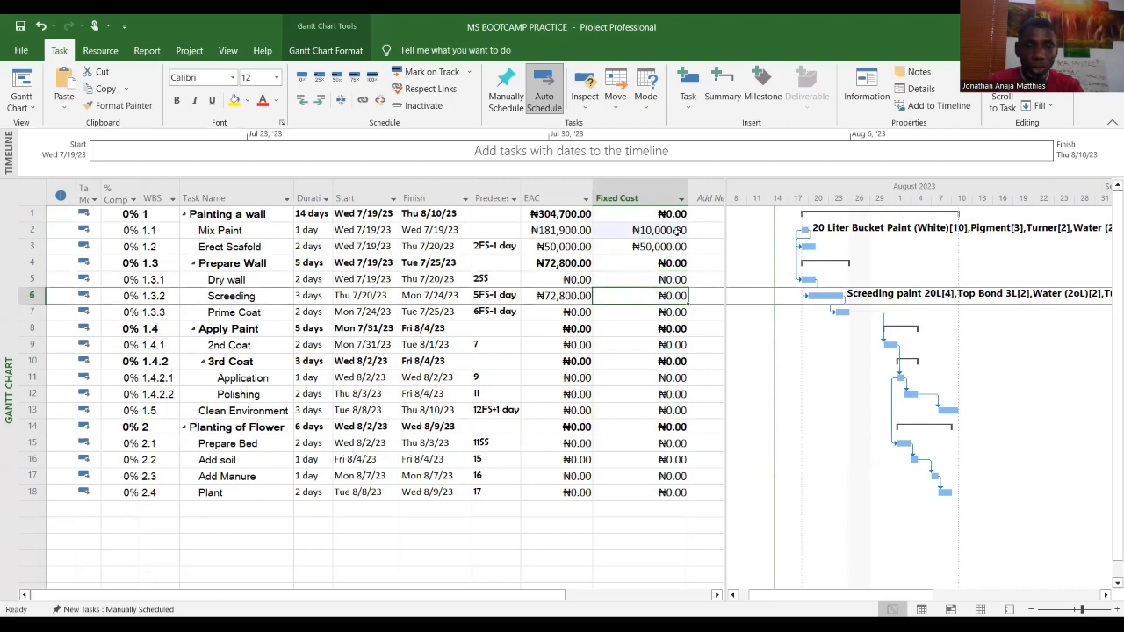
pyautogui.write('15000')
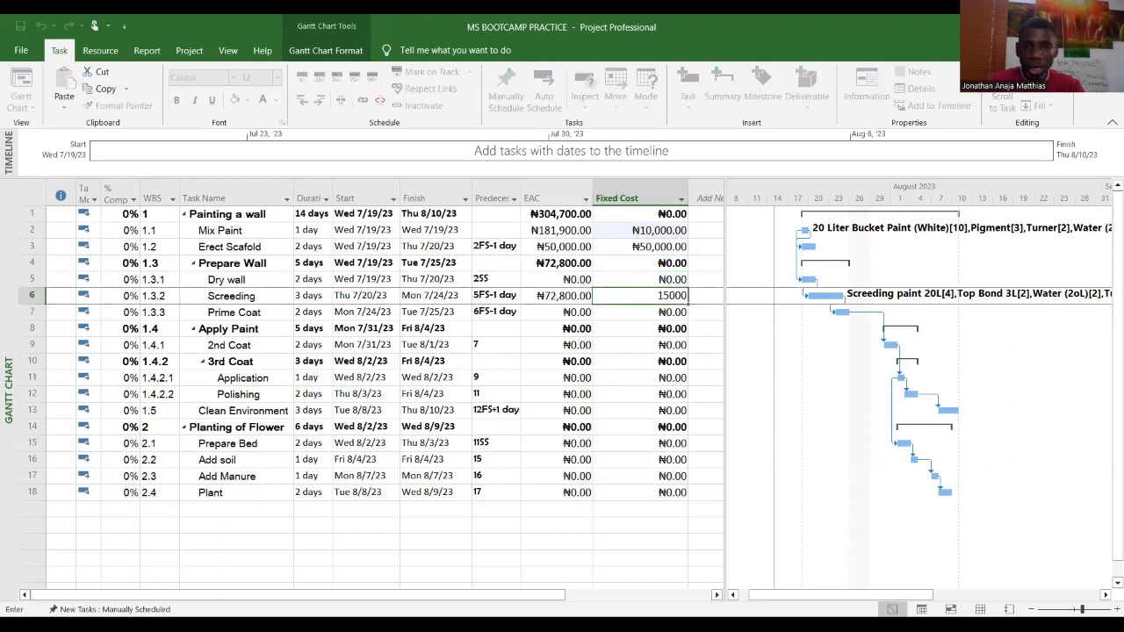
pyautogui.press('Return')
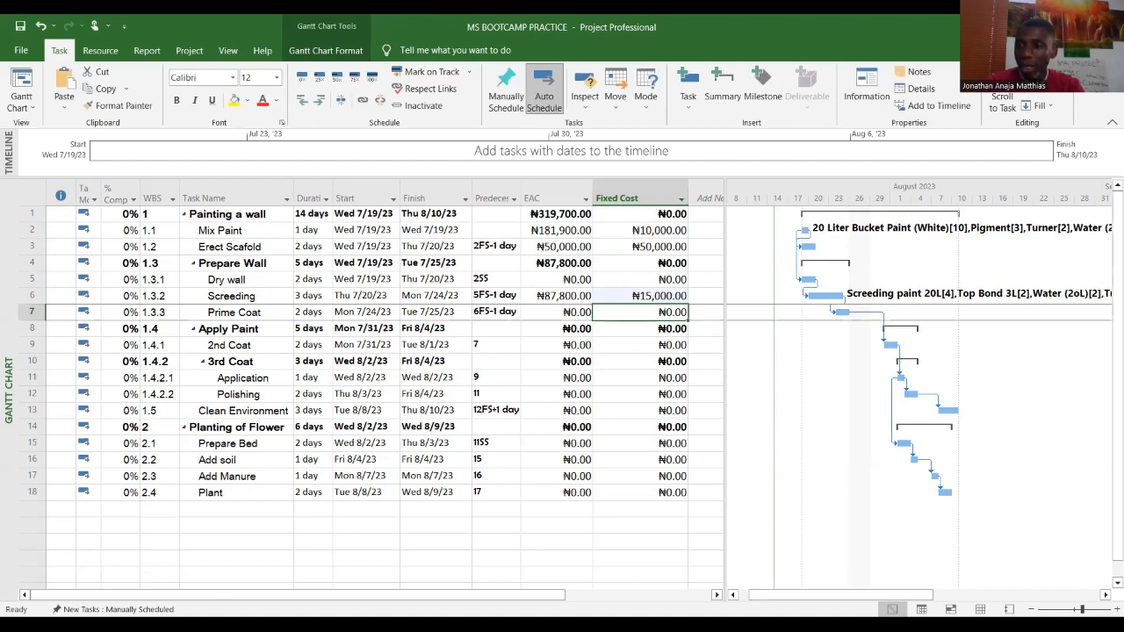
pyautogui.write('12000')
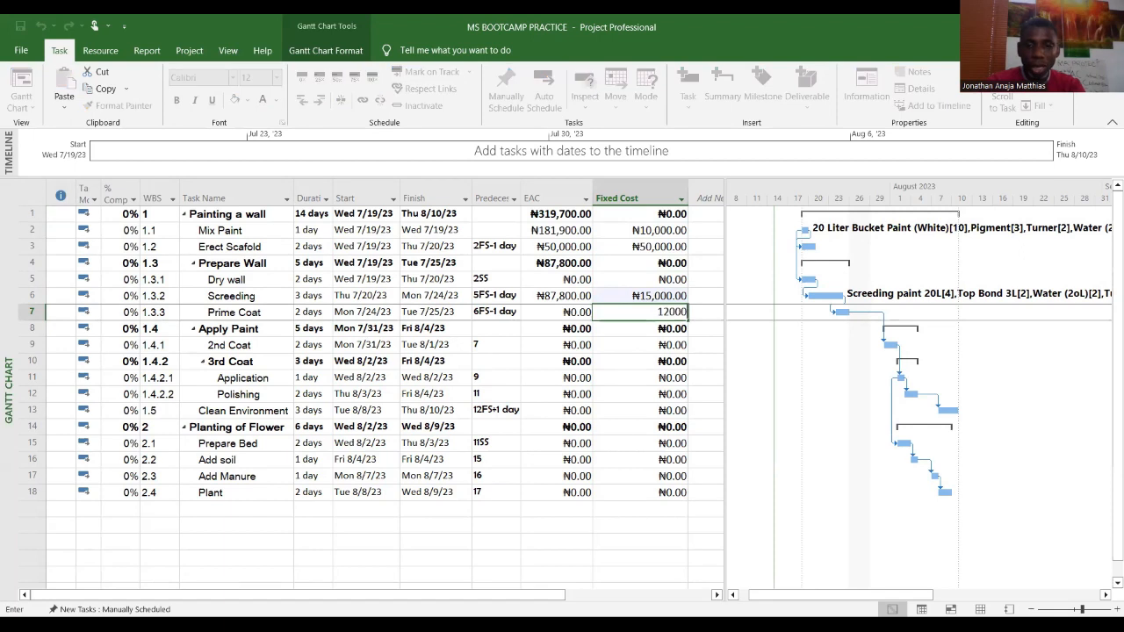
pyautogui.press('Return')
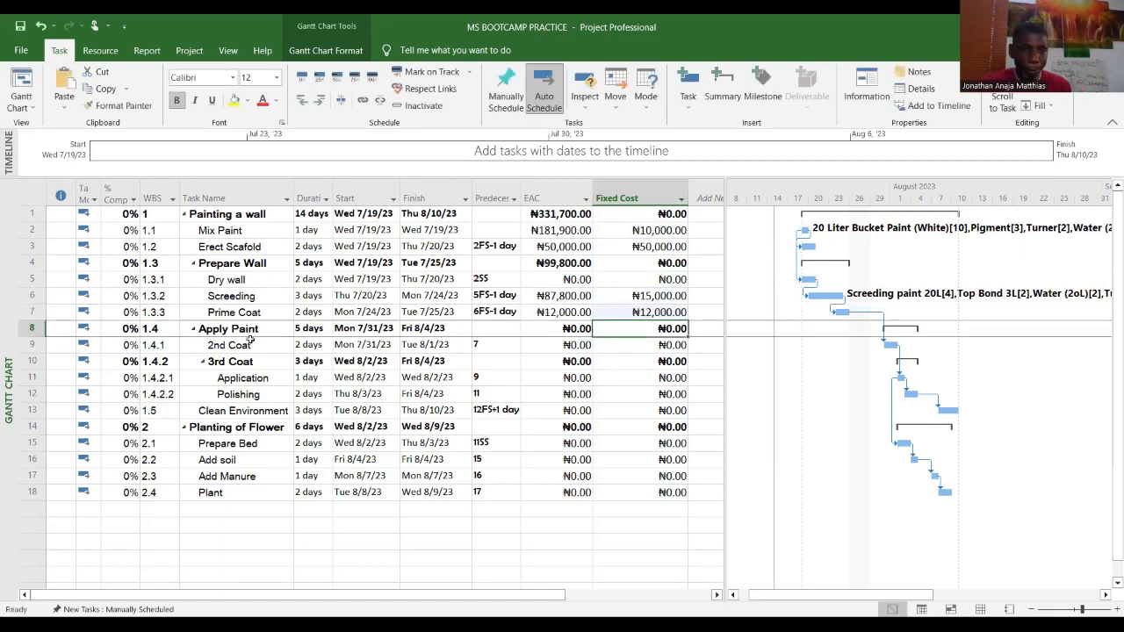
# Step: Review the resource names on the Resource Sheet, then return to the Gantt Chart costs
pyautogui.click(33, 109)
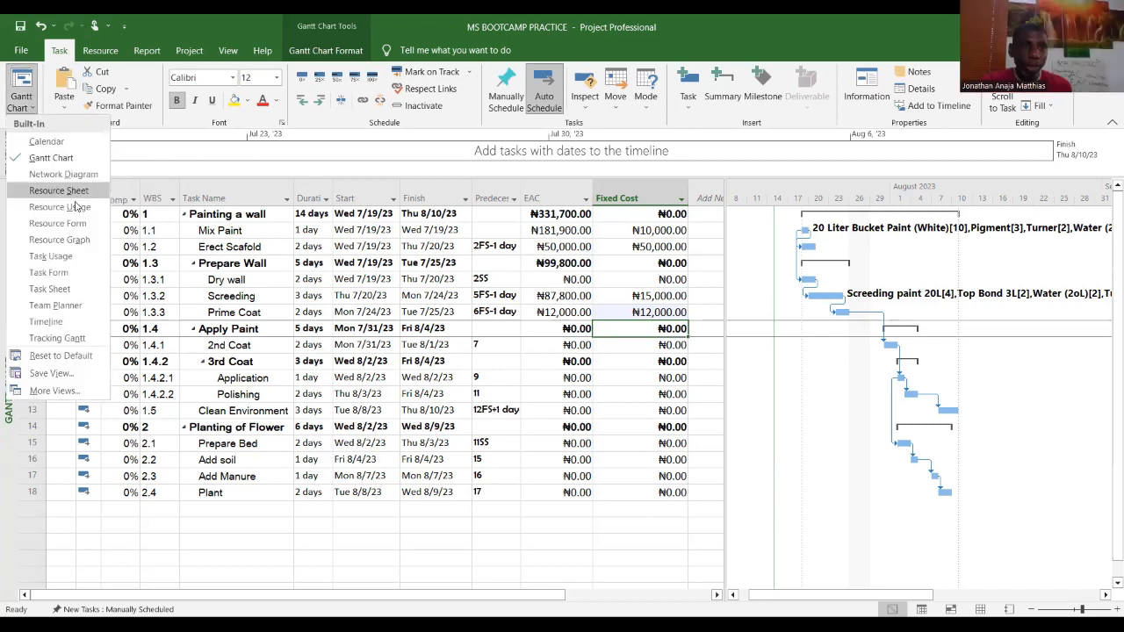
pyautogui.click(82, 191)
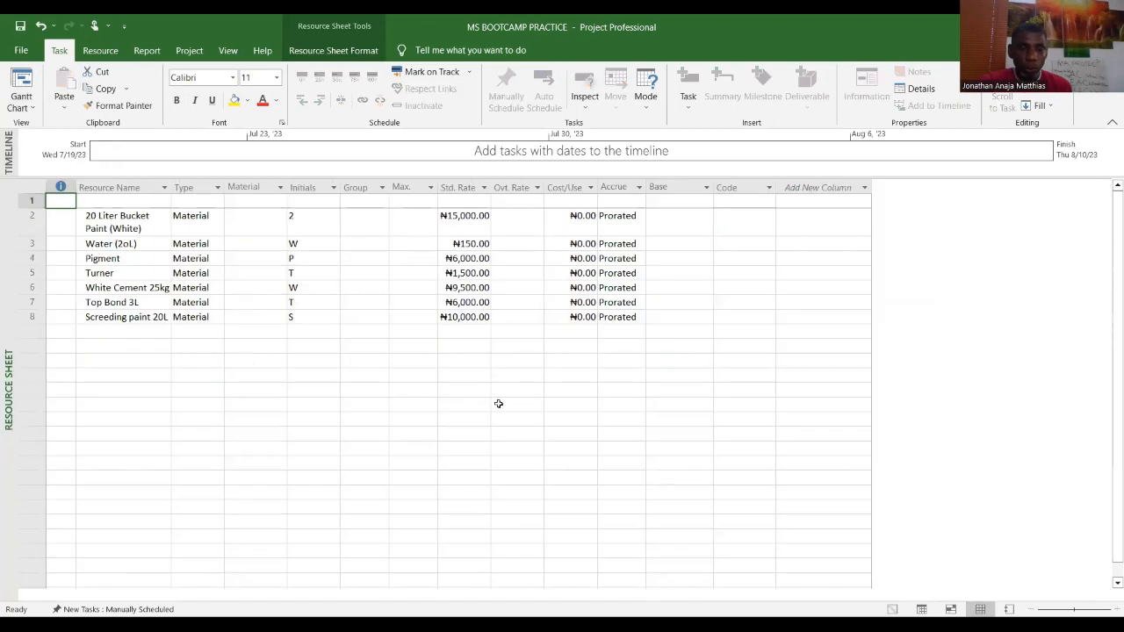
pyautogui.click(148, 334)
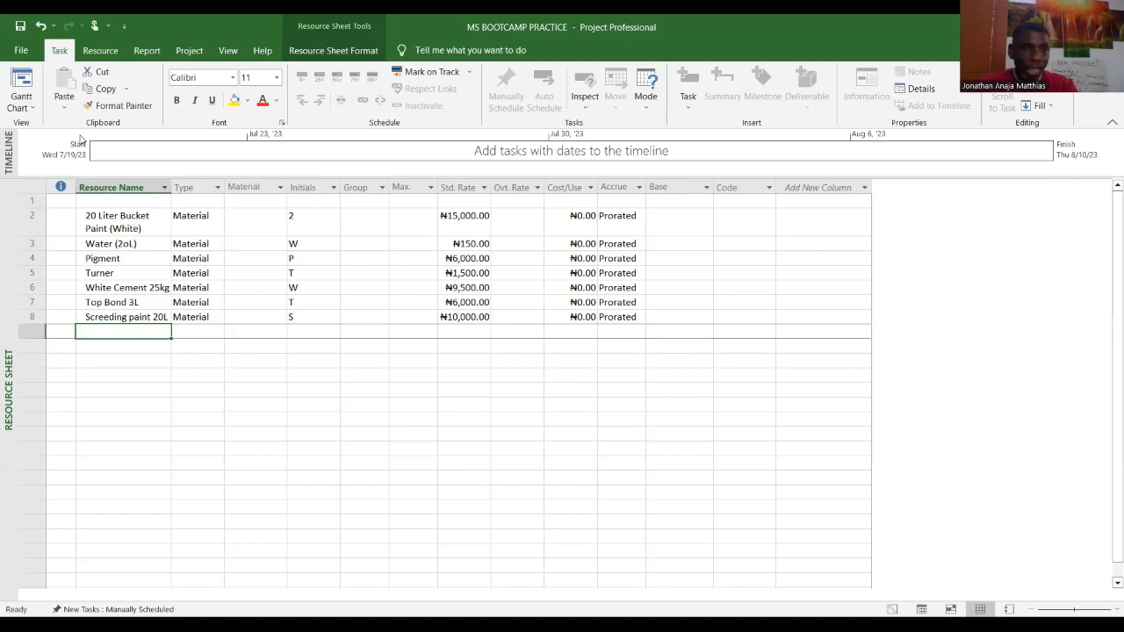
pyautogui.click(33, 110)
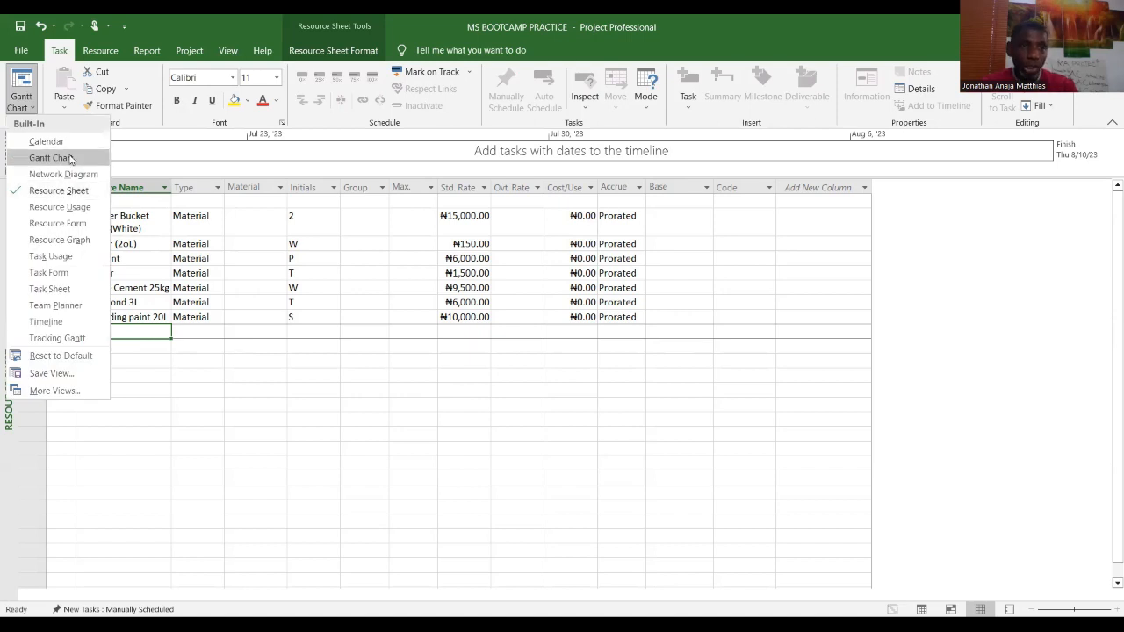
pyautogui.click(51, 158)
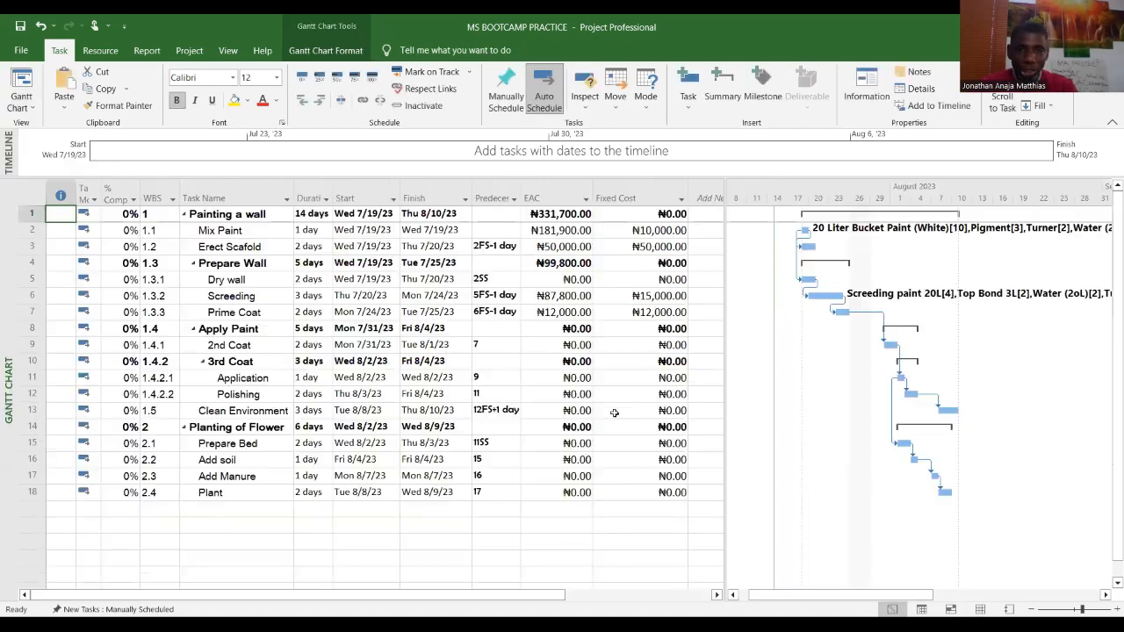
pyautogui.click(580, 345)
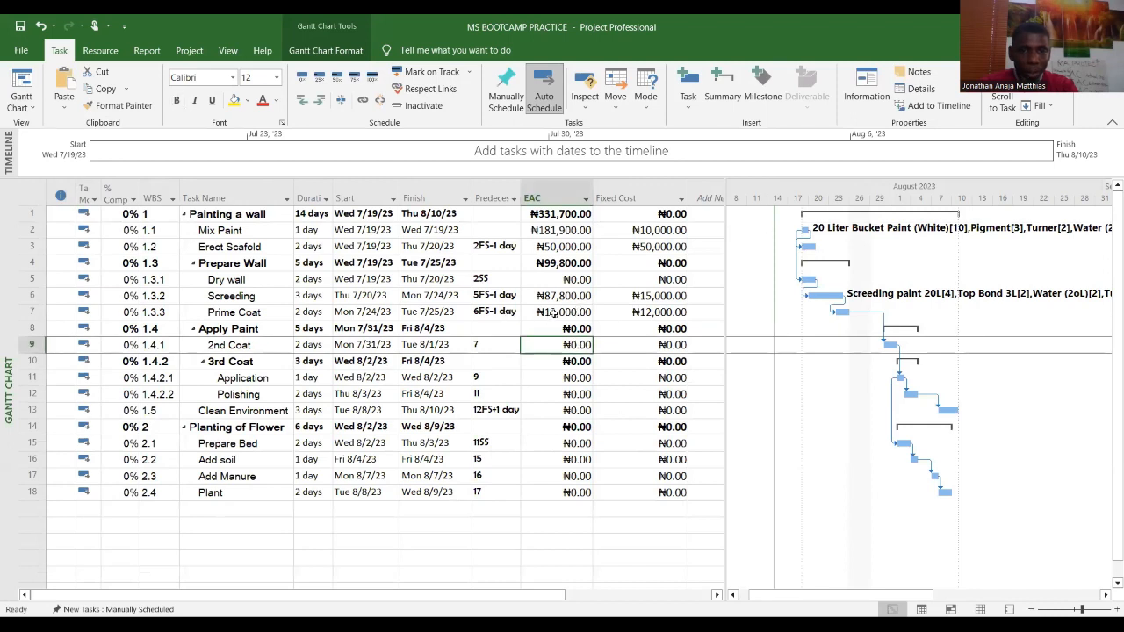
pyautogui.click(252, 311)
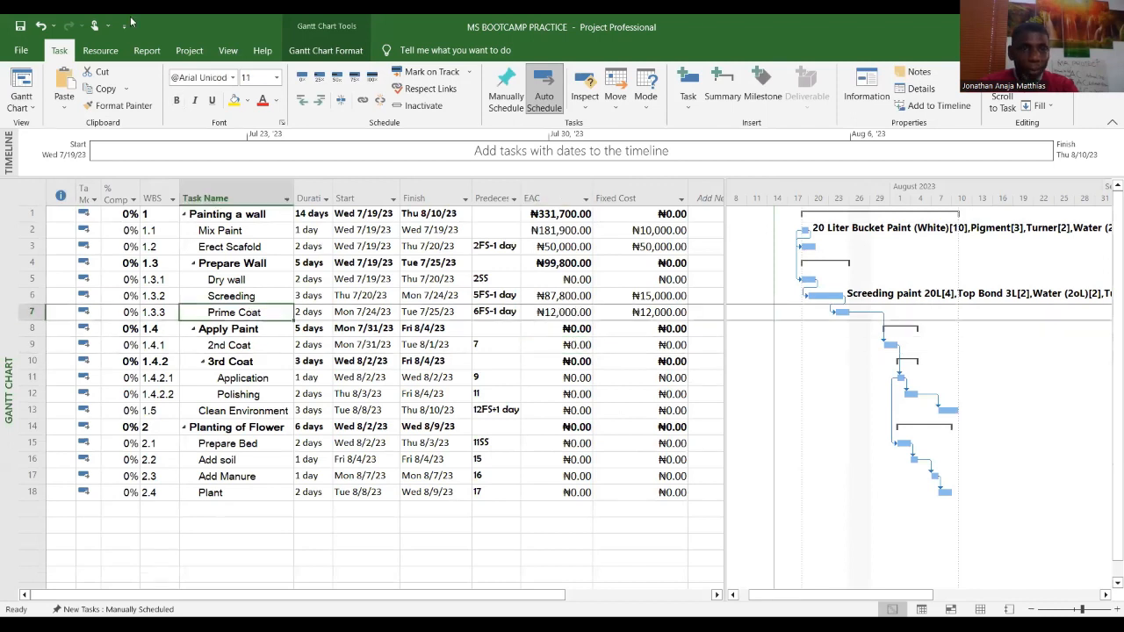
pyautogui.click(100, 50)
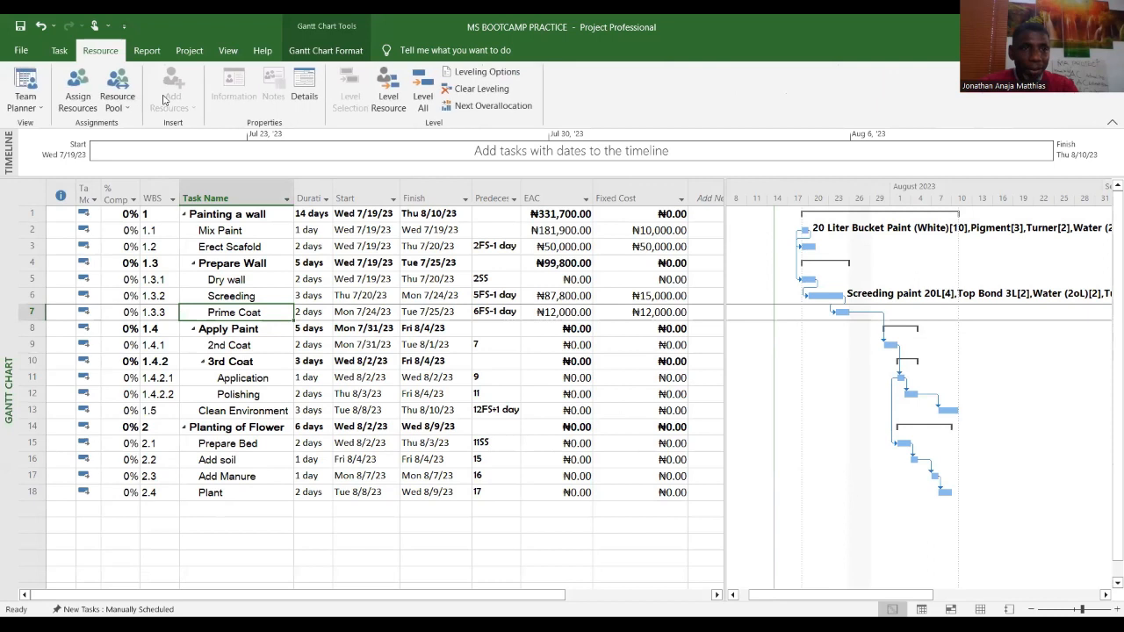
pyautogui.click(77, 95)
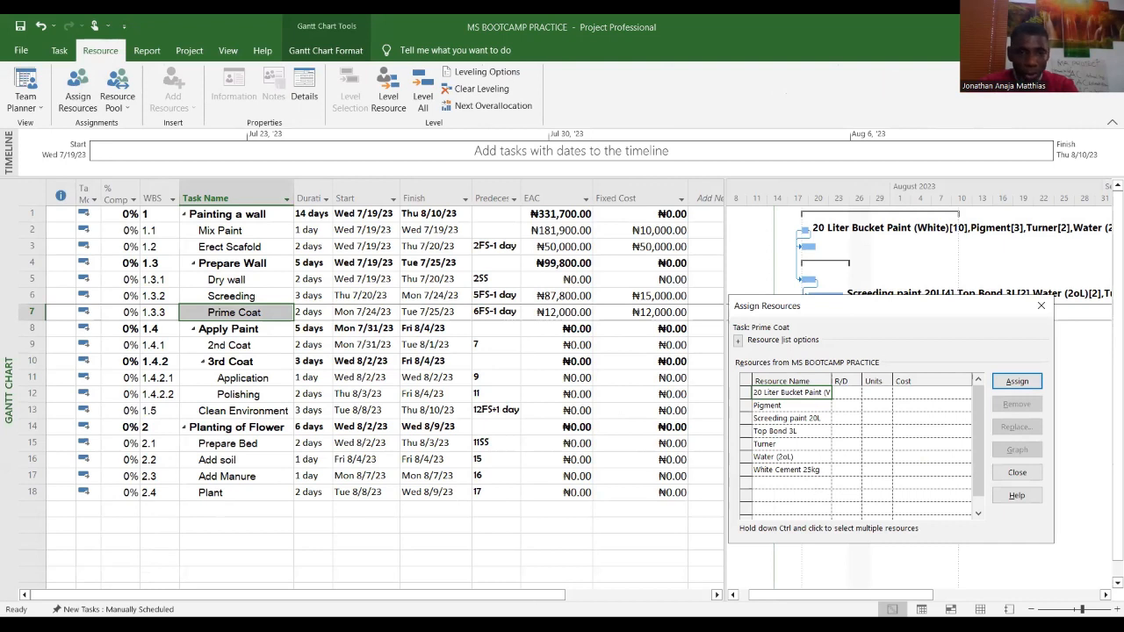
pyautogui.hotkey('alt', 'Tab')
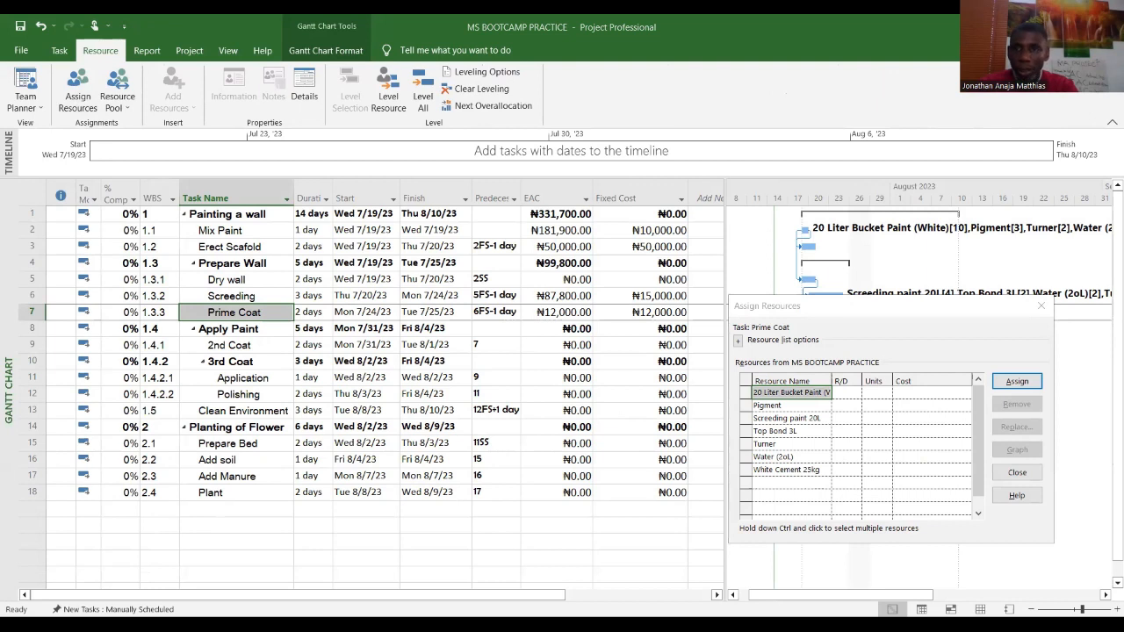
pyautogui.hotkey('alt', 'Tab')
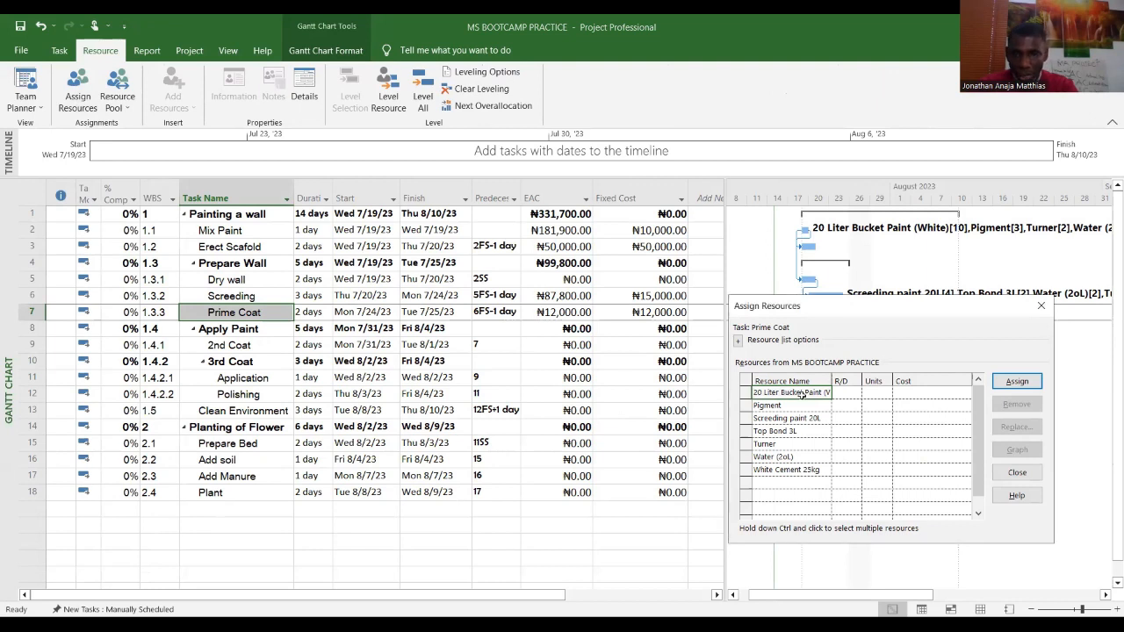
pyautogui.click(878, 392)
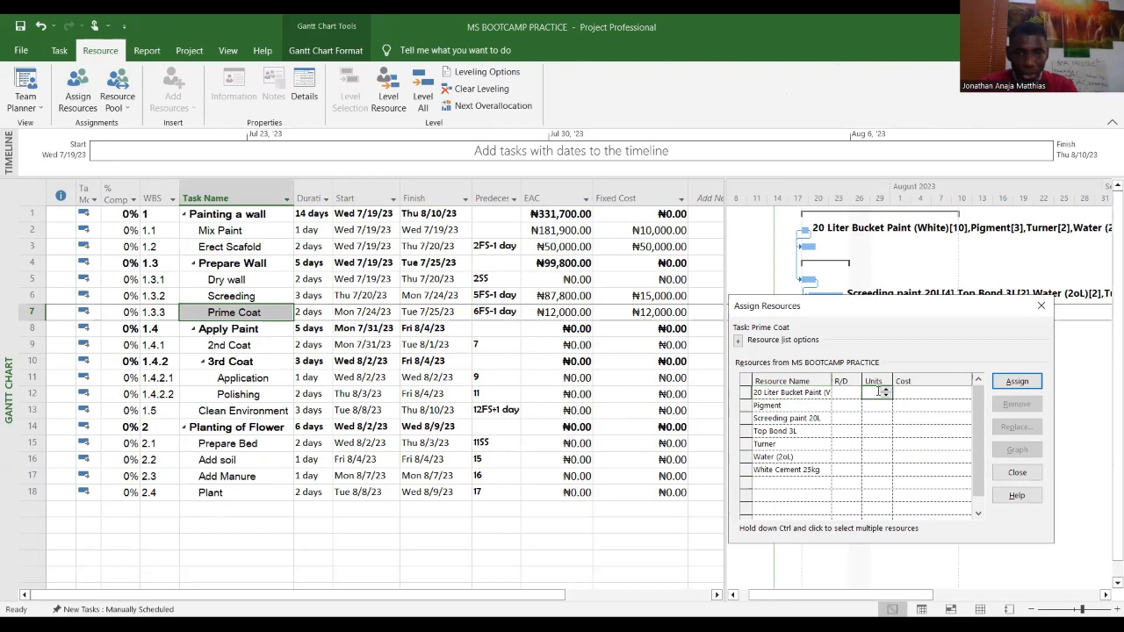
pyautogui.write('3')
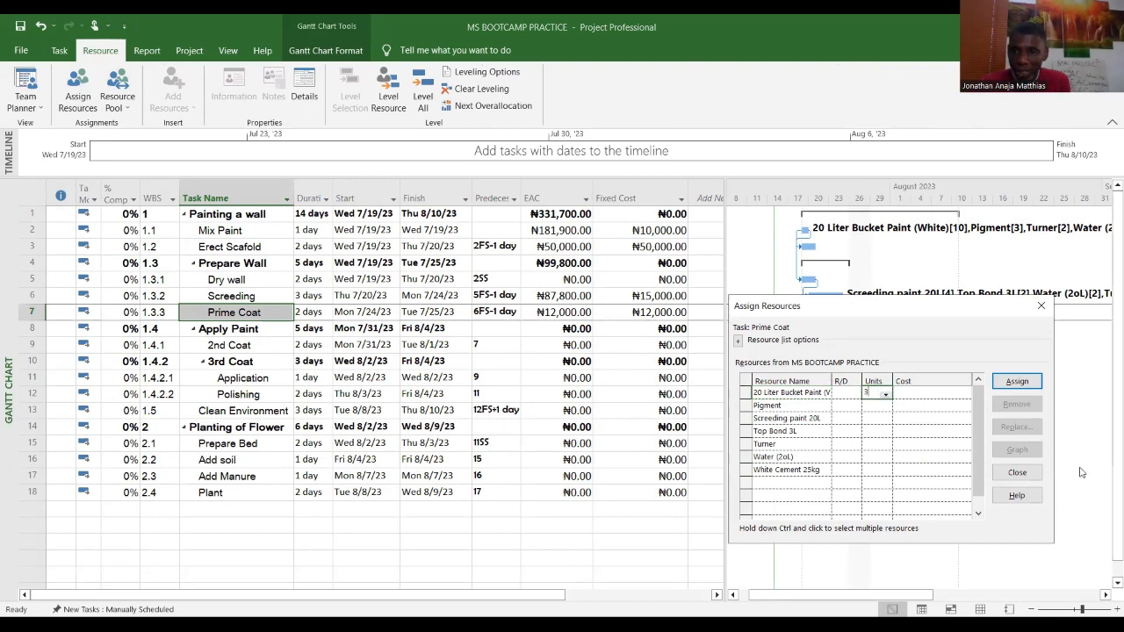
pyautogui.click(1028, 476)
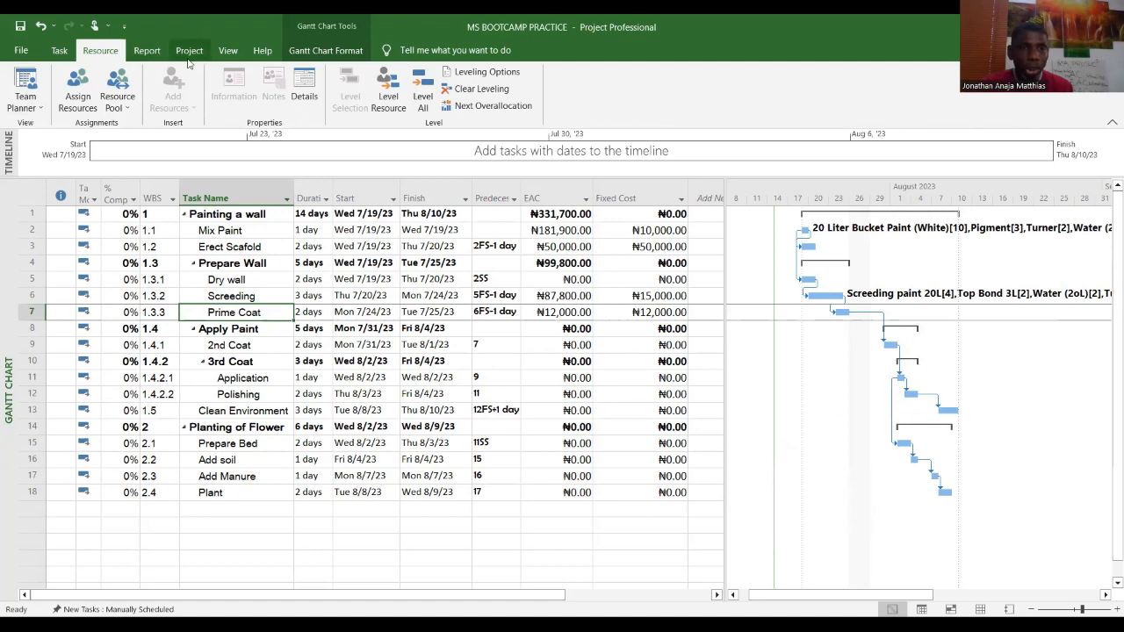
# Step: Assign 2 units of 20 Liter Bucket Paint (White) to the Prime Coat task and close the assignment dialog
pyautogui.click(67, 101)
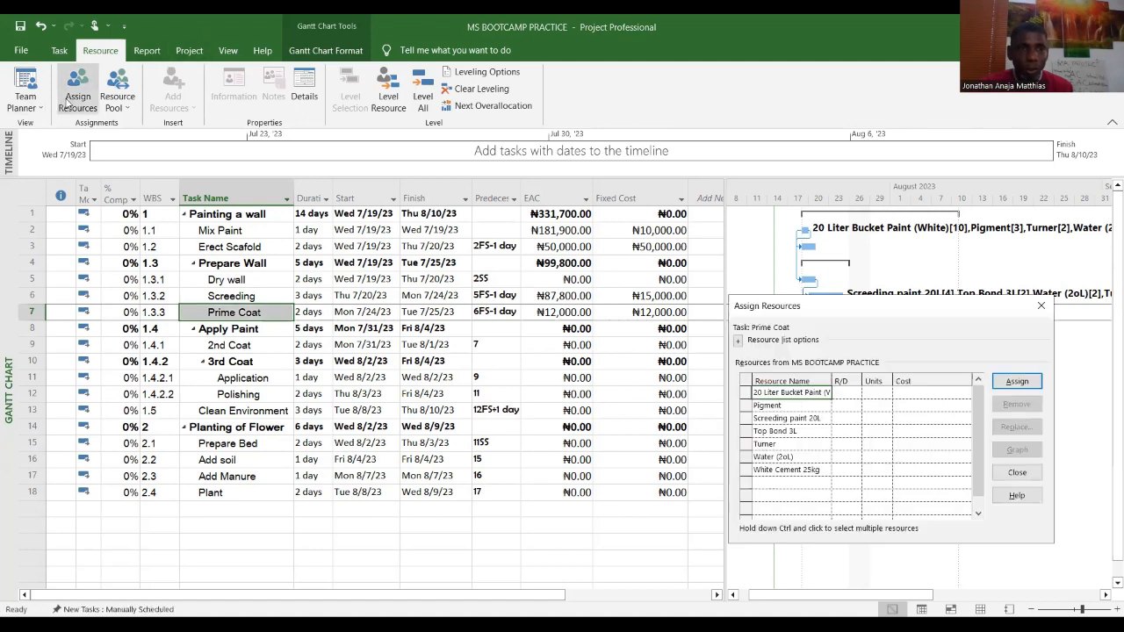
pyautogui.click(879, 393)
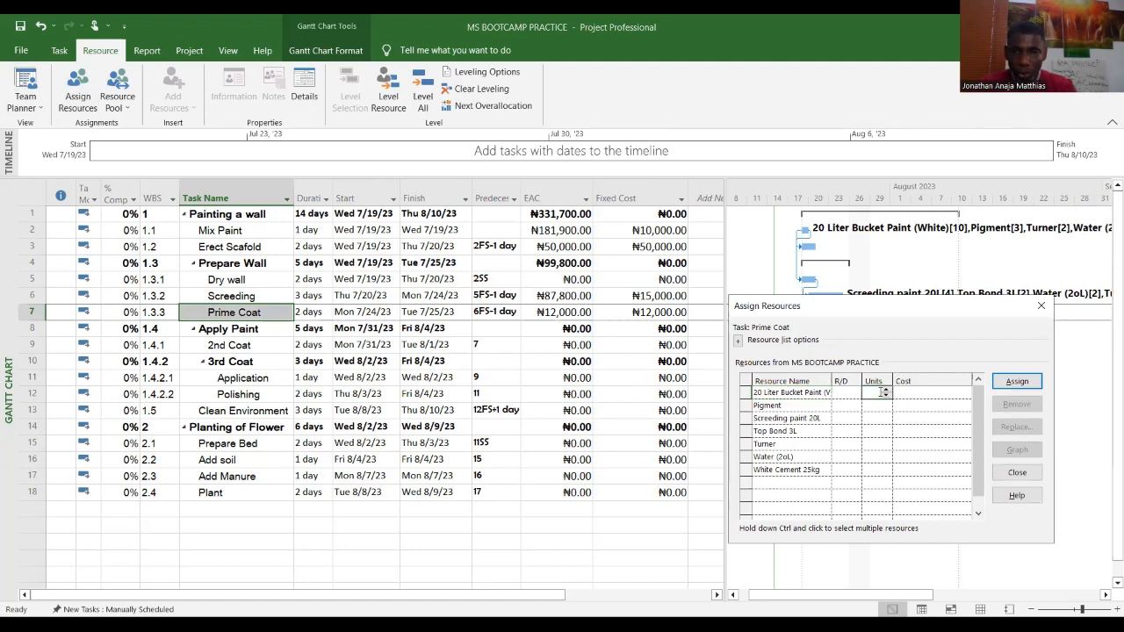
pyautogui.click(885, 390)
pyautogui.click(884, 389)
pyautogui.click(1026, 383)
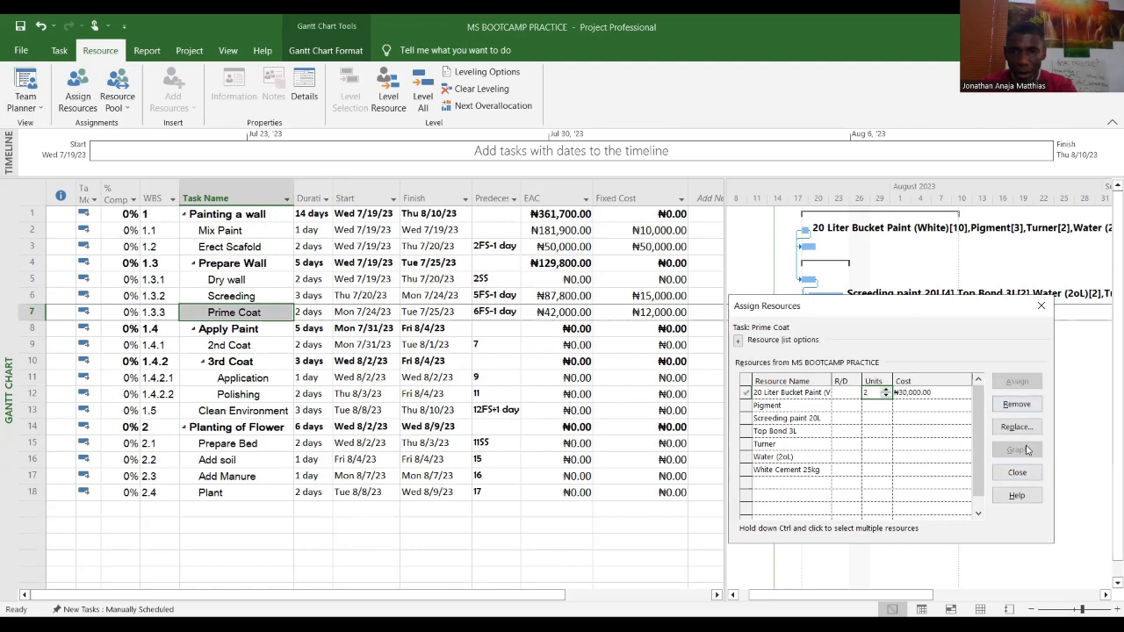
pyautogui.click(1017, 472)
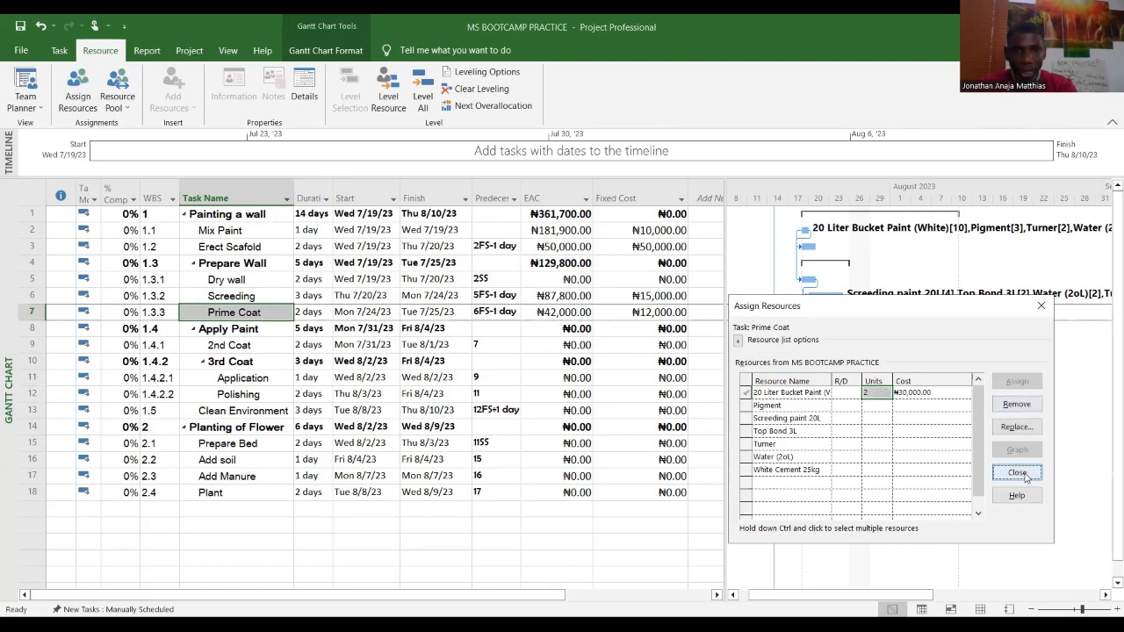
pyautogui.click(573, 313)
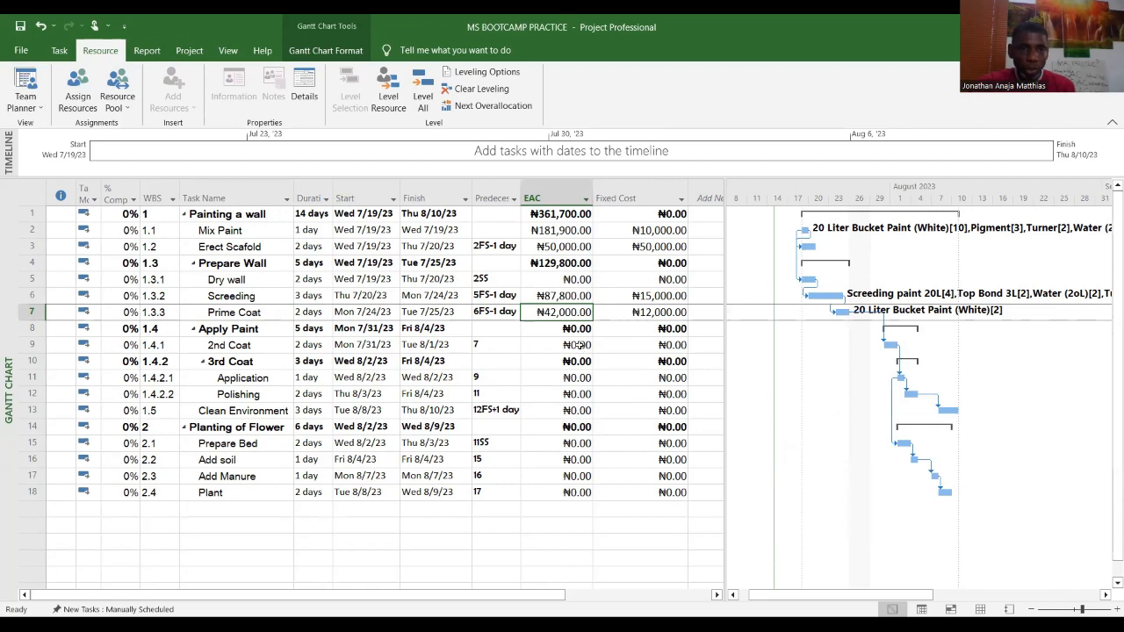
pyautogui.click(580, 345)
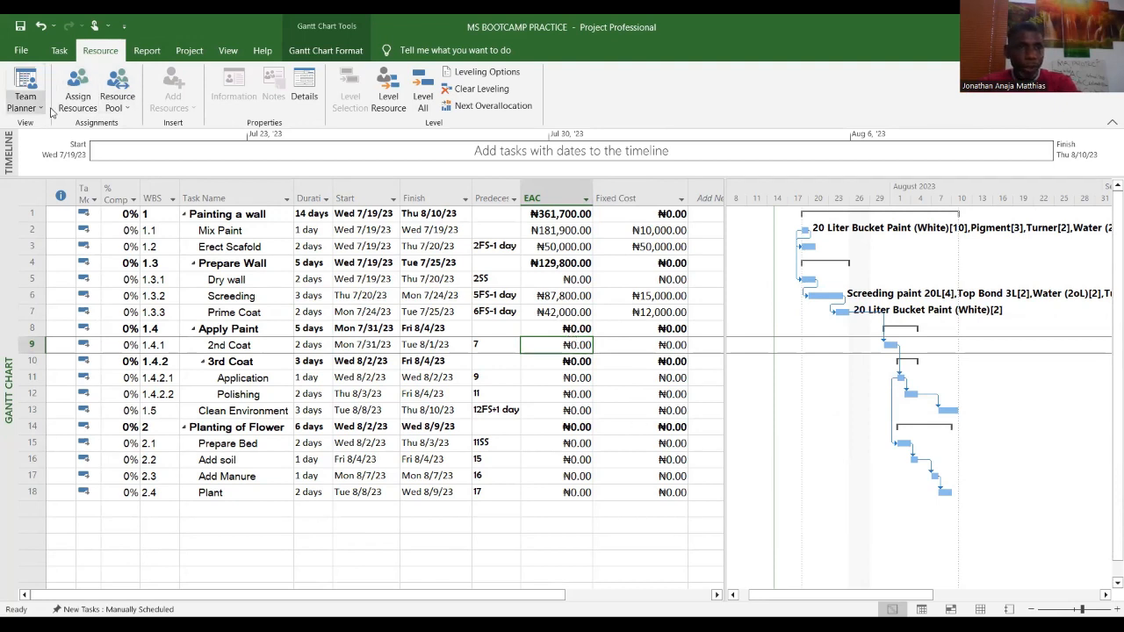
# Step: Assign 3 units of 20 Liter Bucket Paint (White) to the 2nd Coat task and close the assignment dialog
pyautogui.click(58, 51)
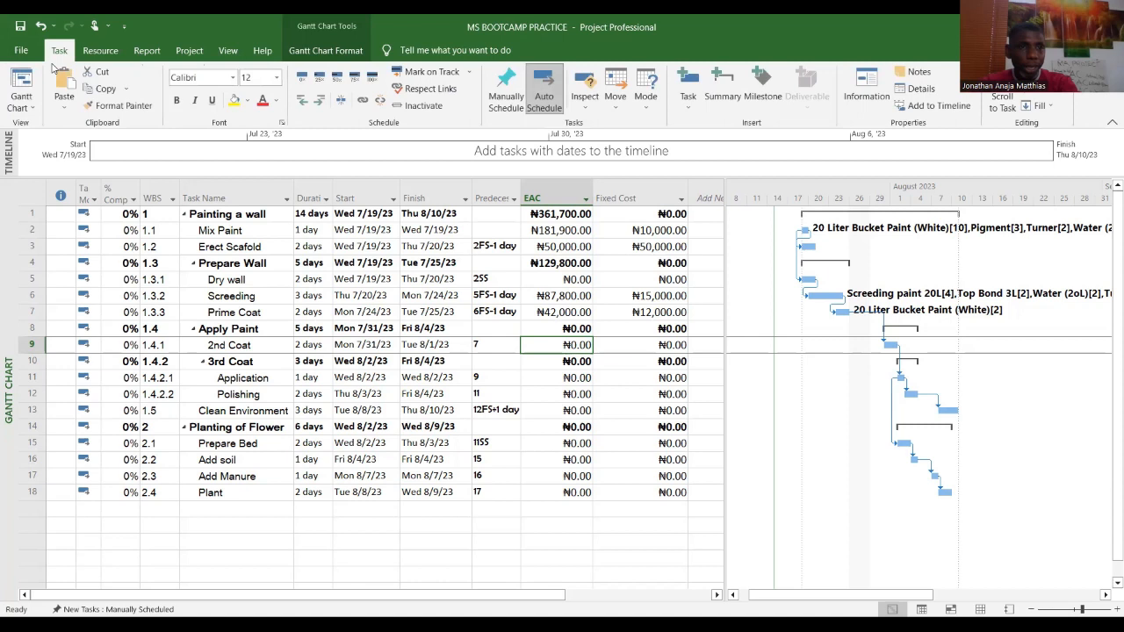
pyautogui.click(32, 108)
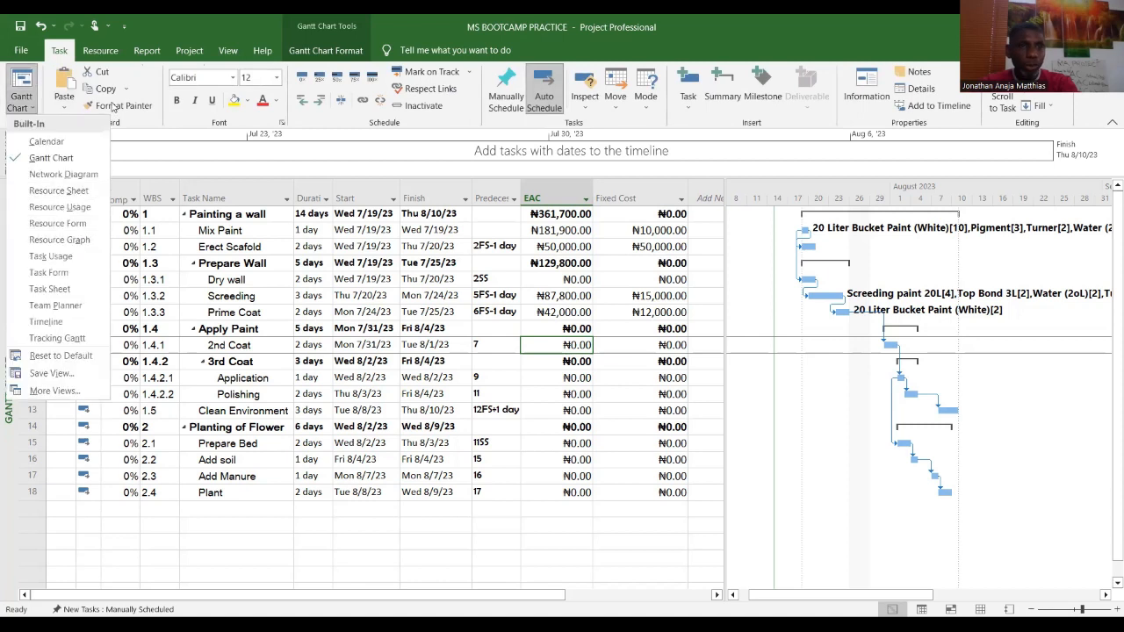
pyautogui.click(100, 50)
pyautogui.click(78, 94)
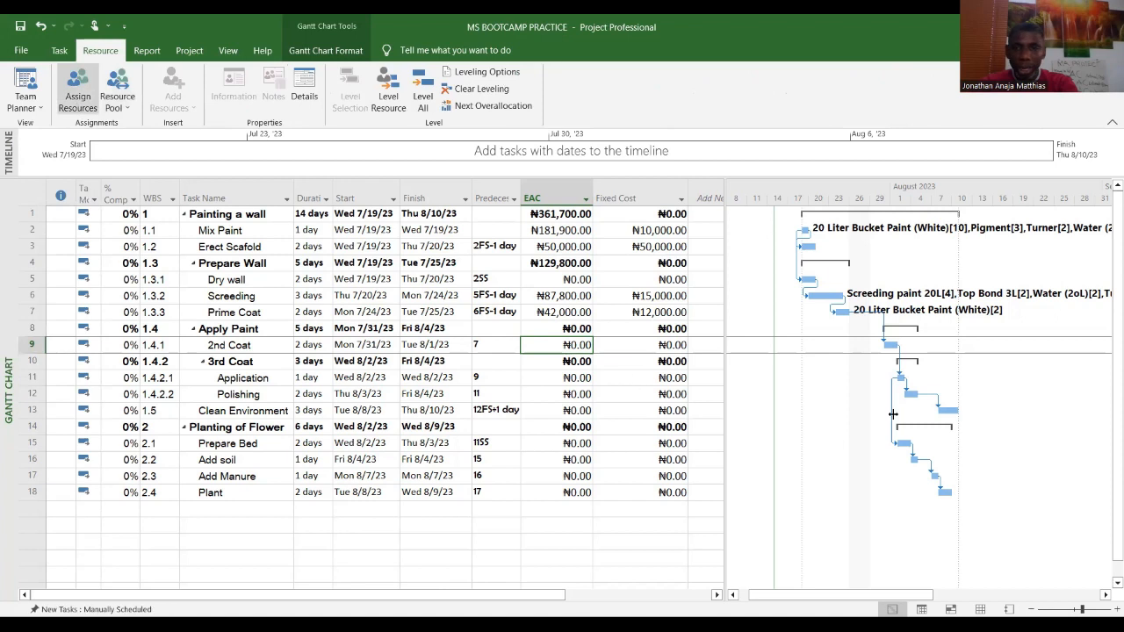
pyautogui.click(879, 392)
pyautogui.write('3')
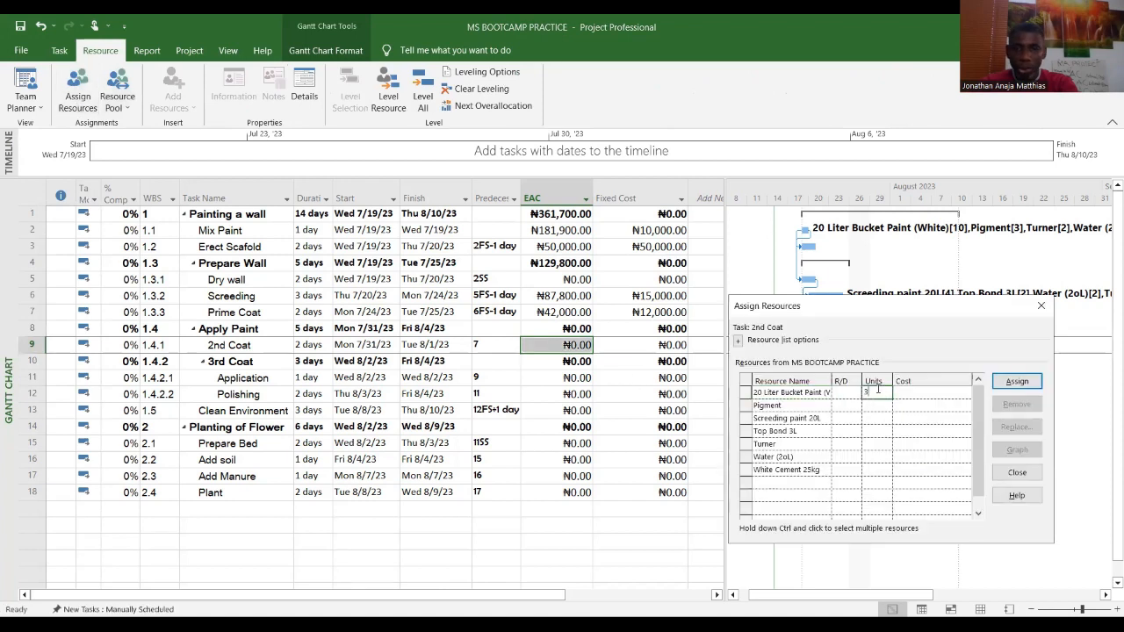
pyautogui.click(1017, 381)
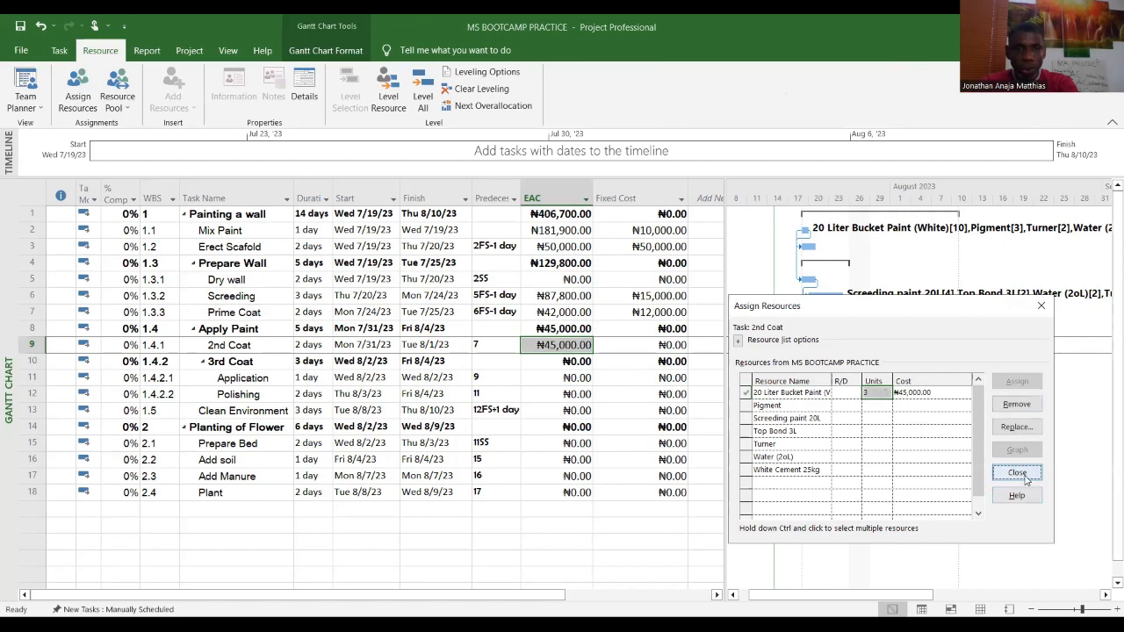
pyautogui.click(1017, 474)
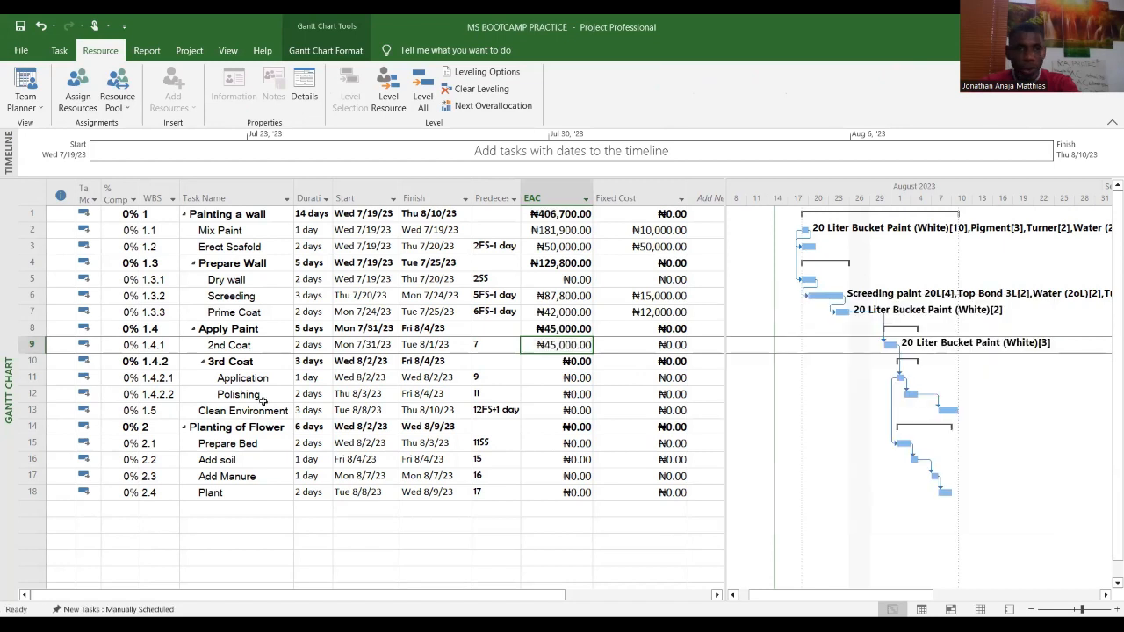
# Step: Assign 3 units of 20 Liter Bucket Paint (White) to the Application task and close the dialog
pyautogui.click(570, 379)
pyautogui.click(71, 98)
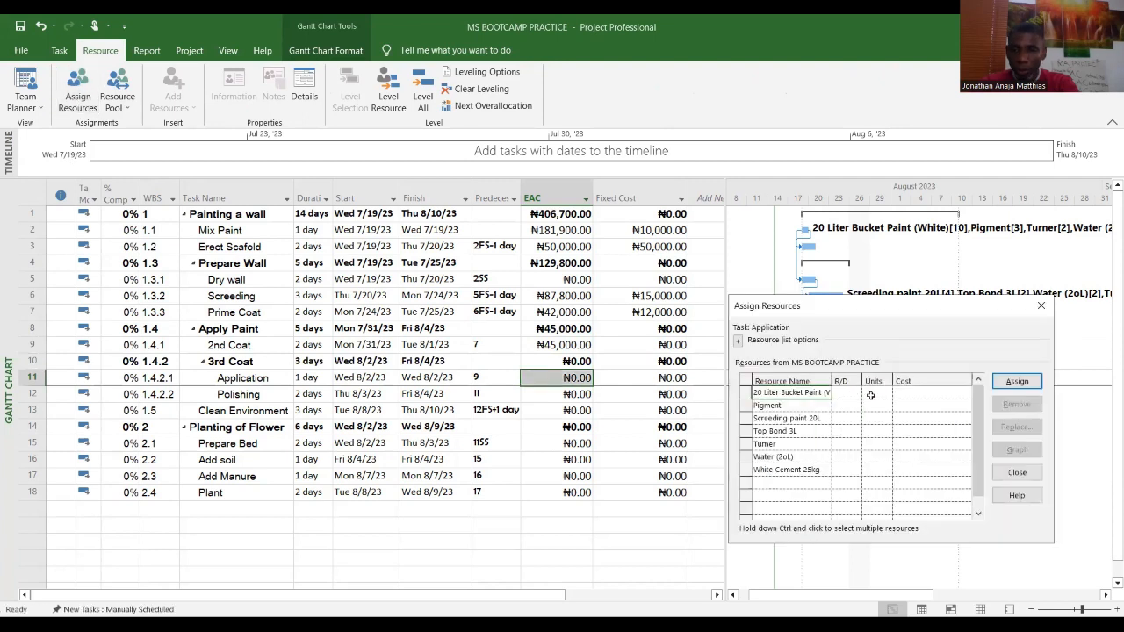
pyautogui.click(872, 395)
pyautogui.write('3')
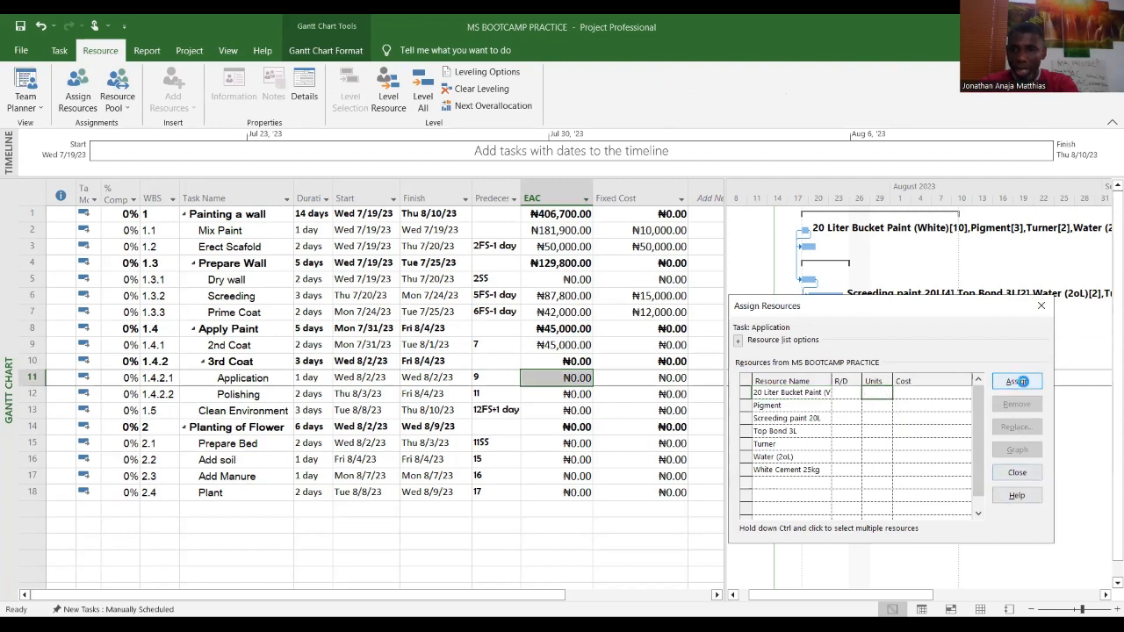
pyautogui.click(1019, 383)
pyautogui.click(1017, 472)
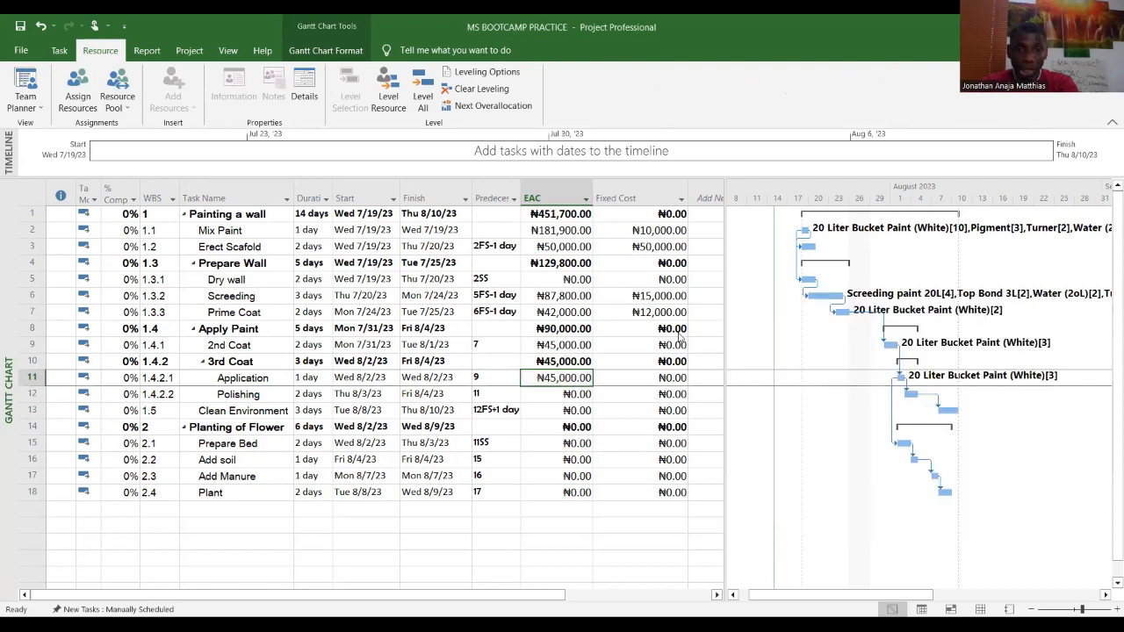
# Step: On the Resource Sheet, add a Material resource named Polish with a standard rate of 5000
pyautogui.click(582, 395)
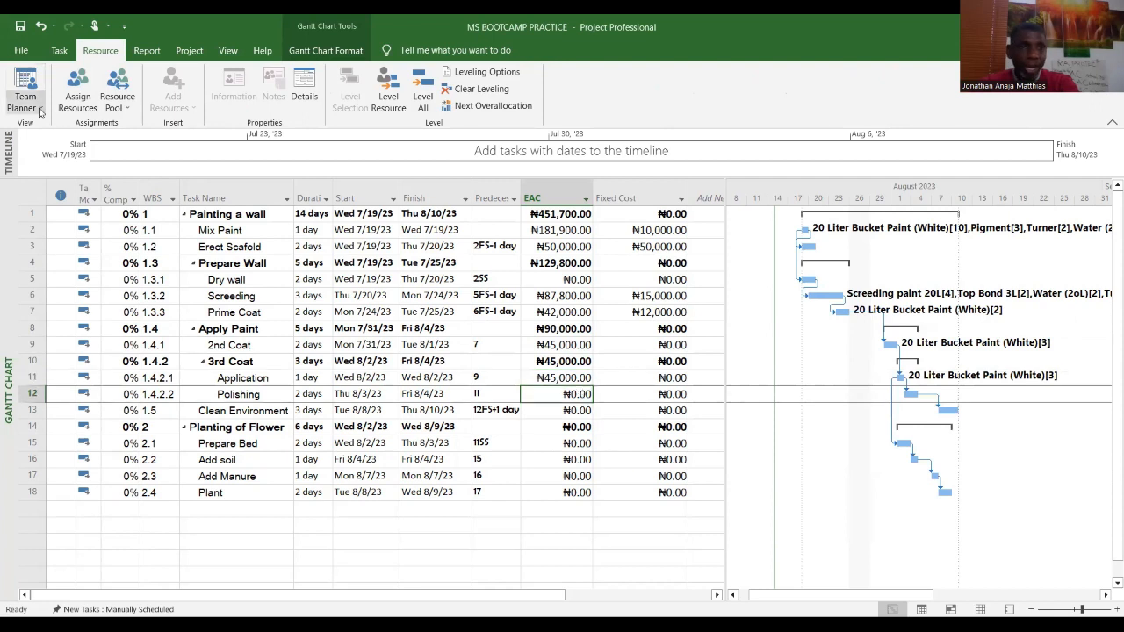
pyautogui.click(59, 50)
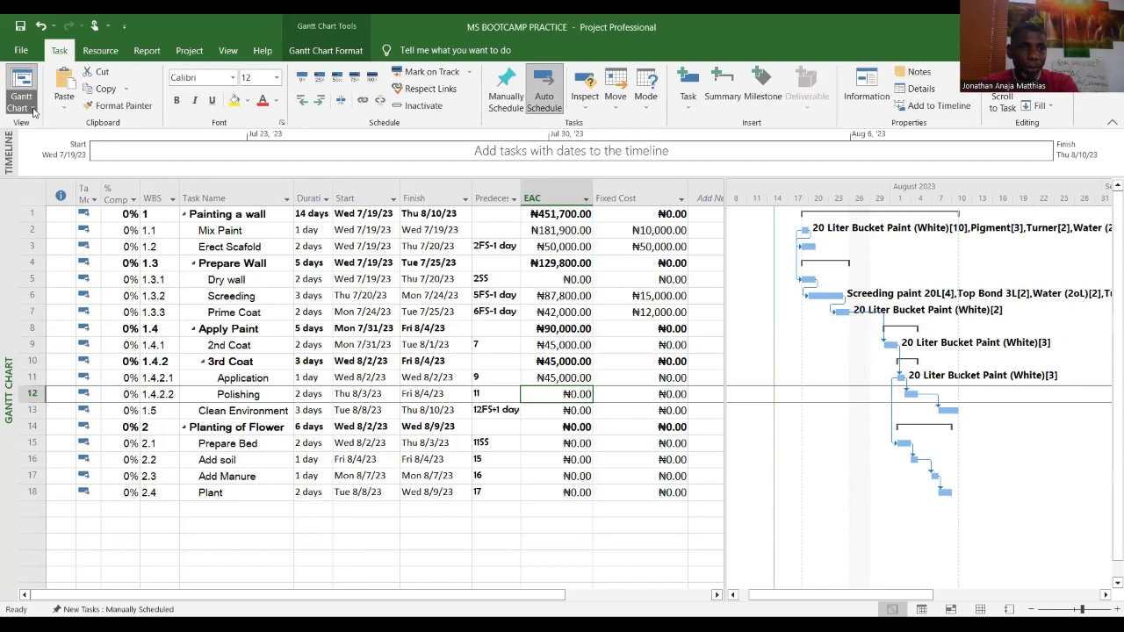
pyautogui.click(22, 103)
pyautogui.click(59, 191)
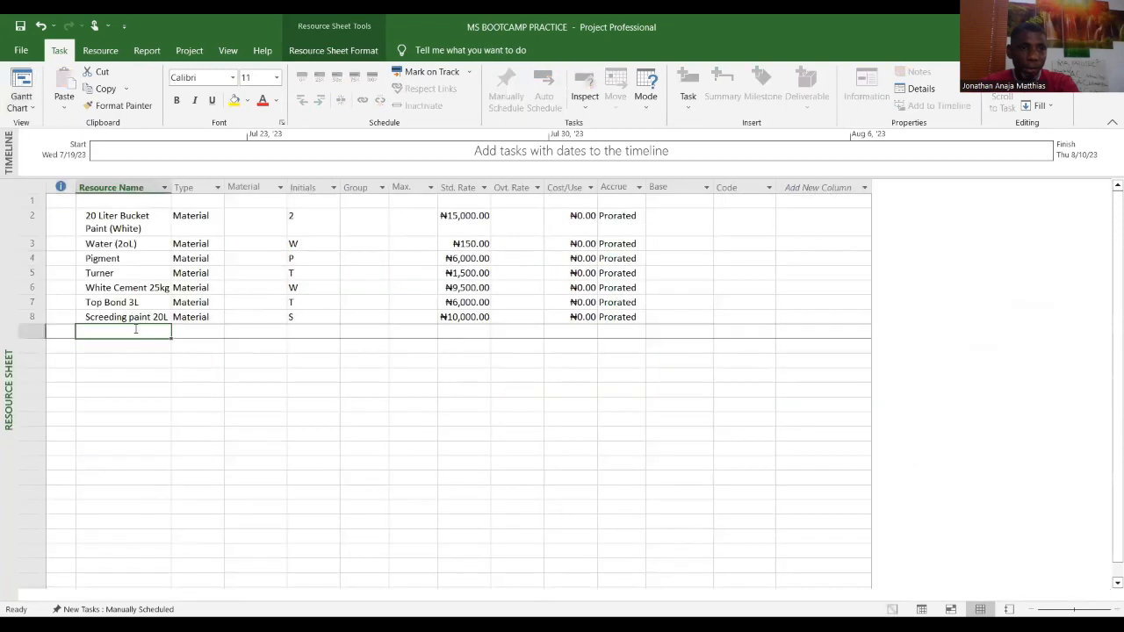
pyautogui.write('Polish')
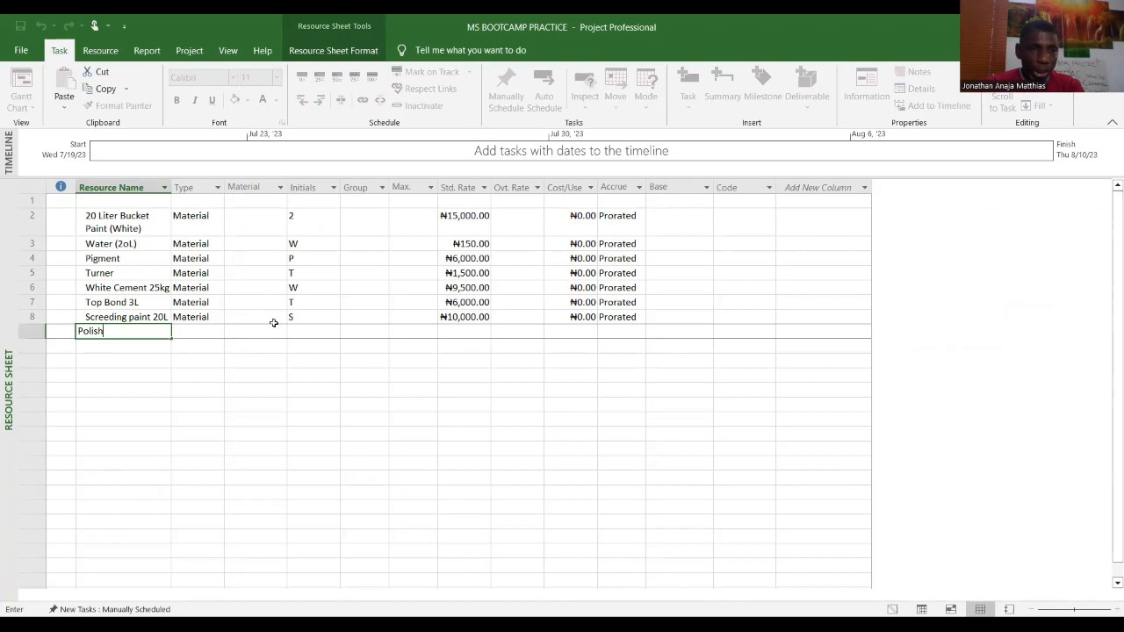
pyautogui.click(220, 332)
pyautogui.click(220, 333)
pyautogui.click(188, 356)
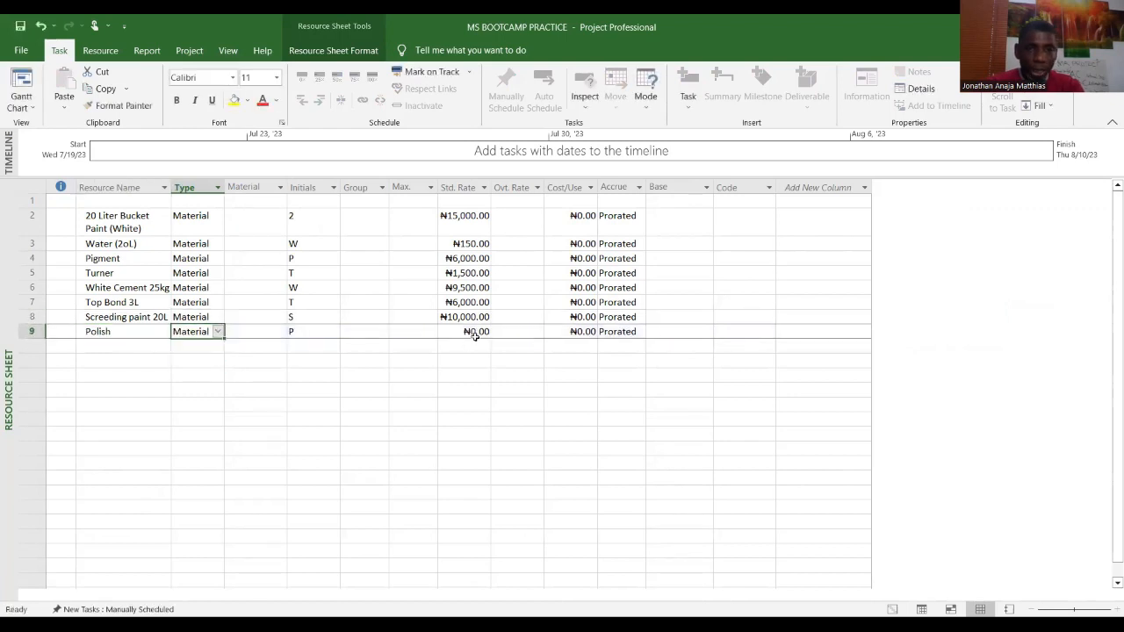
pyautogui.click(474, 332)
pyautogui.write('5000')
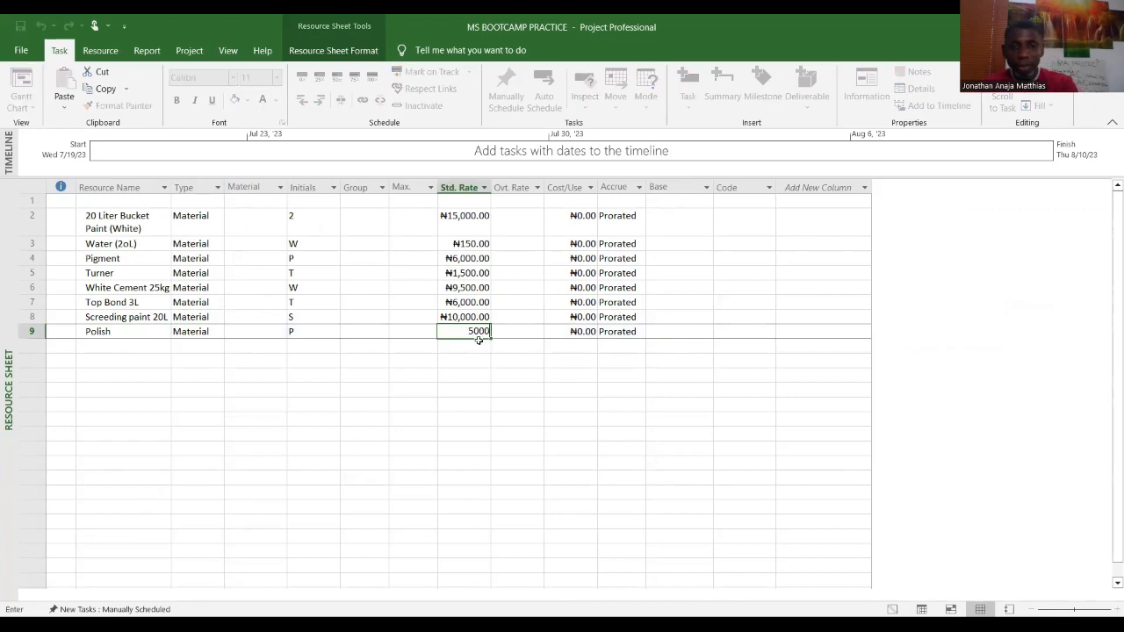
pyautogui.click(460, 400)
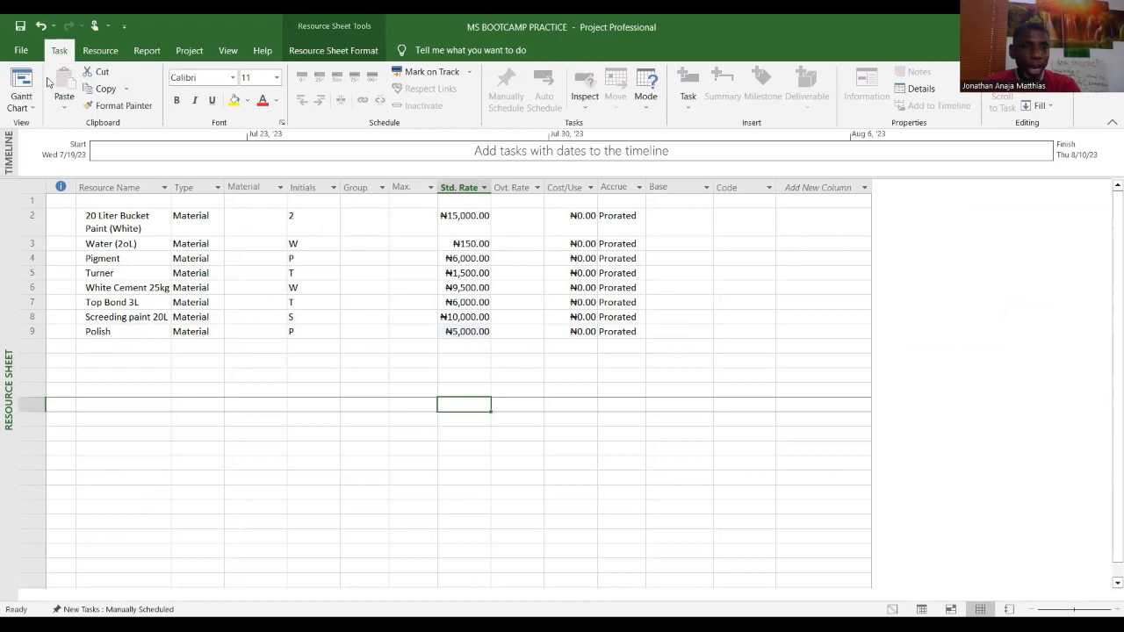
# Step: Return to the Gantt Chart and assign 3 units of Polish to the Polishing task
pyautogui.click(35, 109)
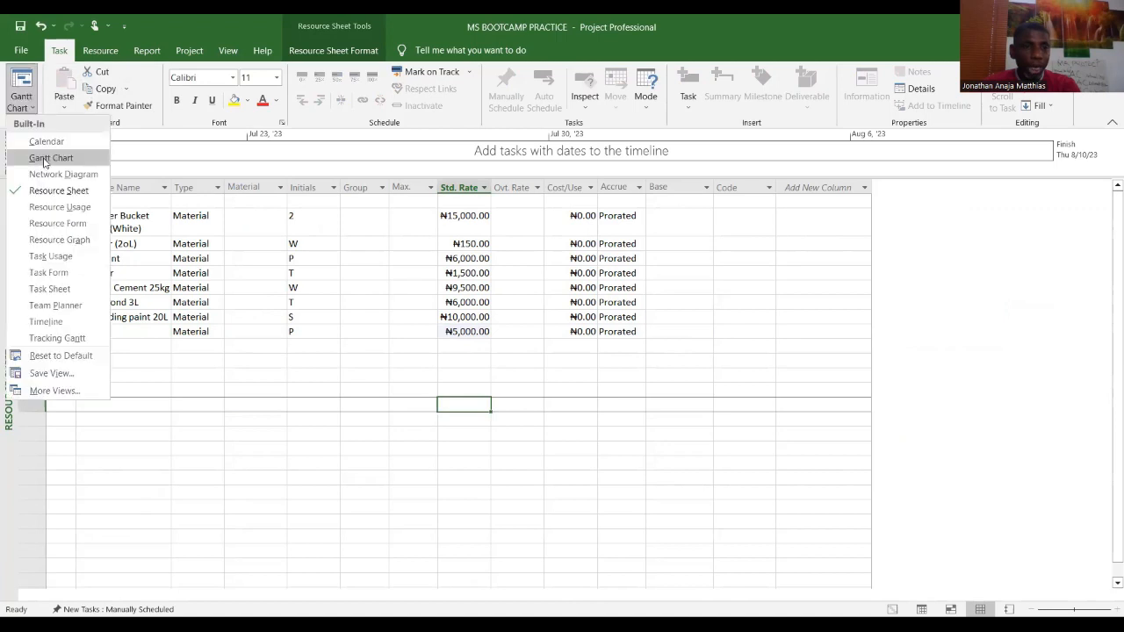
pyautogui.click(44, 160)
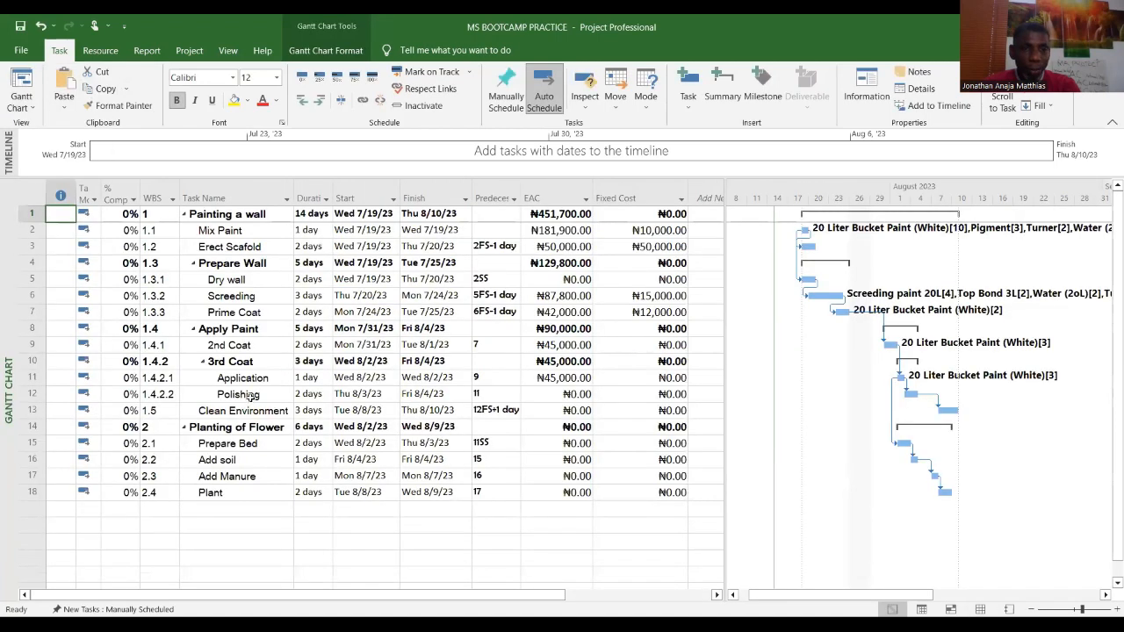
pyautogui.click(251, 397)
pyautogui.click(100, 50)
pyautogui.click(77, 88)
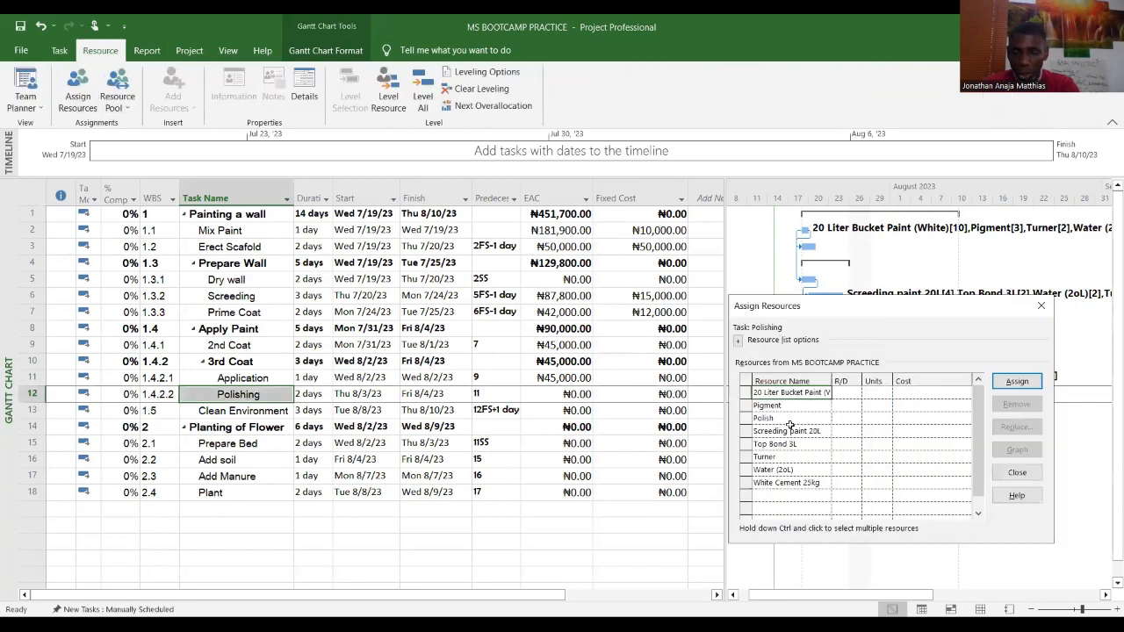
pyautogui.click(782, 420)
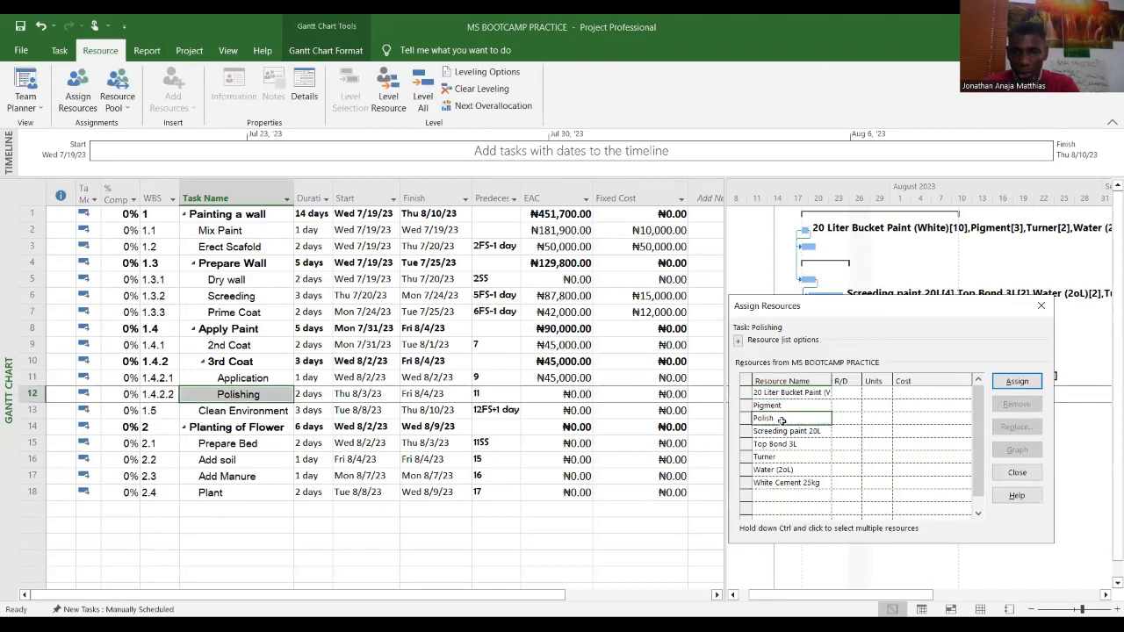
pyautogui.click(878, 417)
pyautogui.write('3')
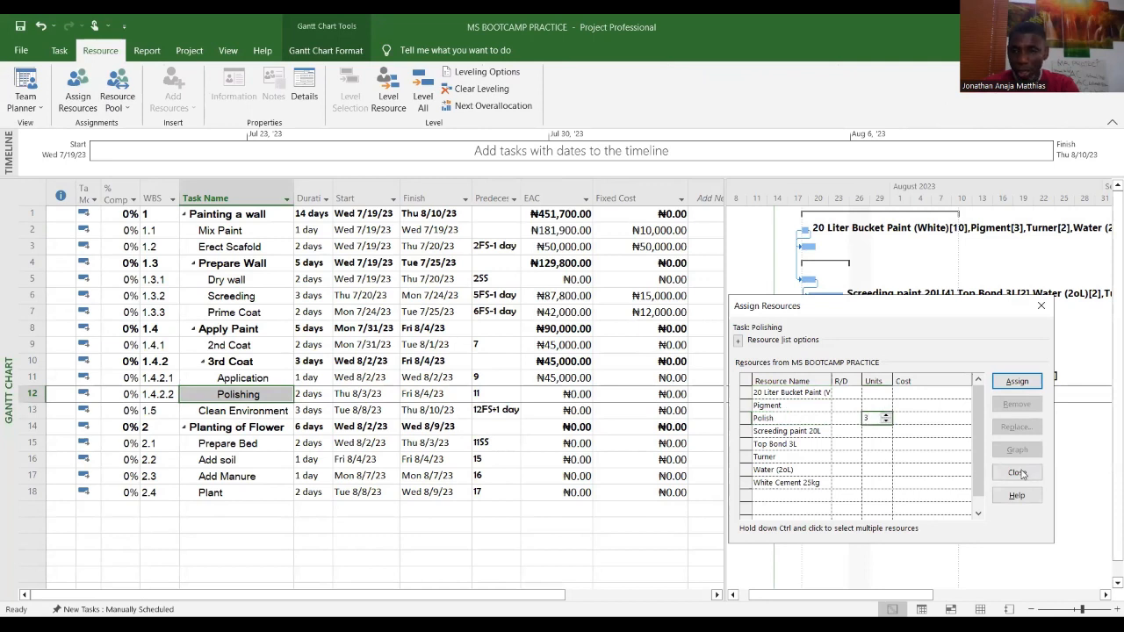
pyautogui.click(1019, 383)
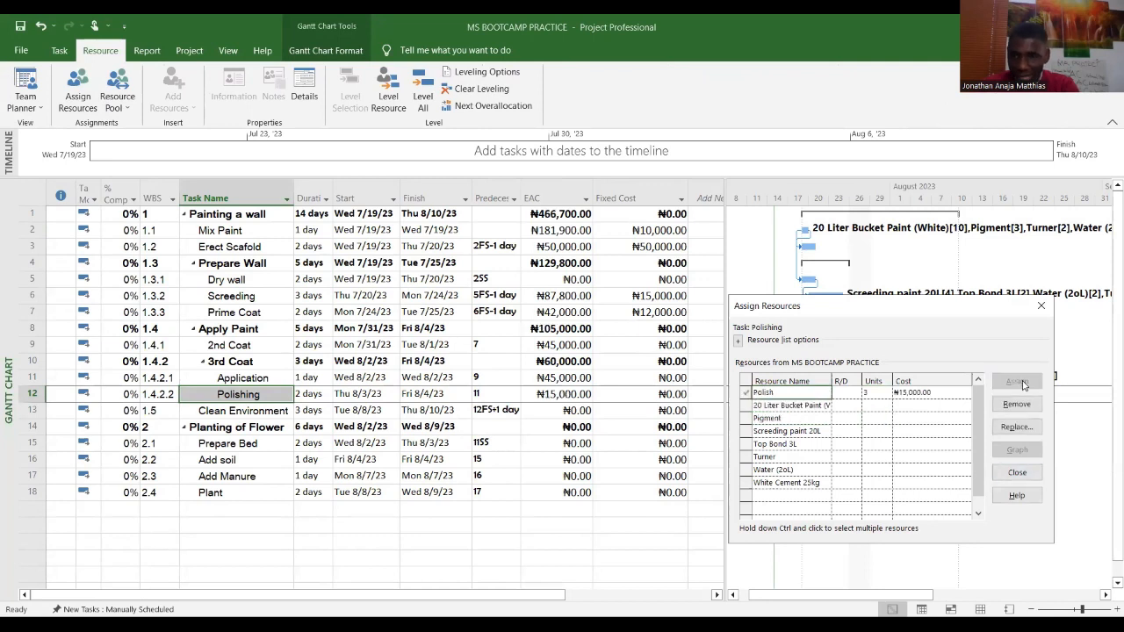
pyautogui.click(1017, 472)
# Step: Set the fixed cost of the Polishing and Application tasks to 5000 each
pyautogui.click(560, 397)
pyautogui.click(679, 395)
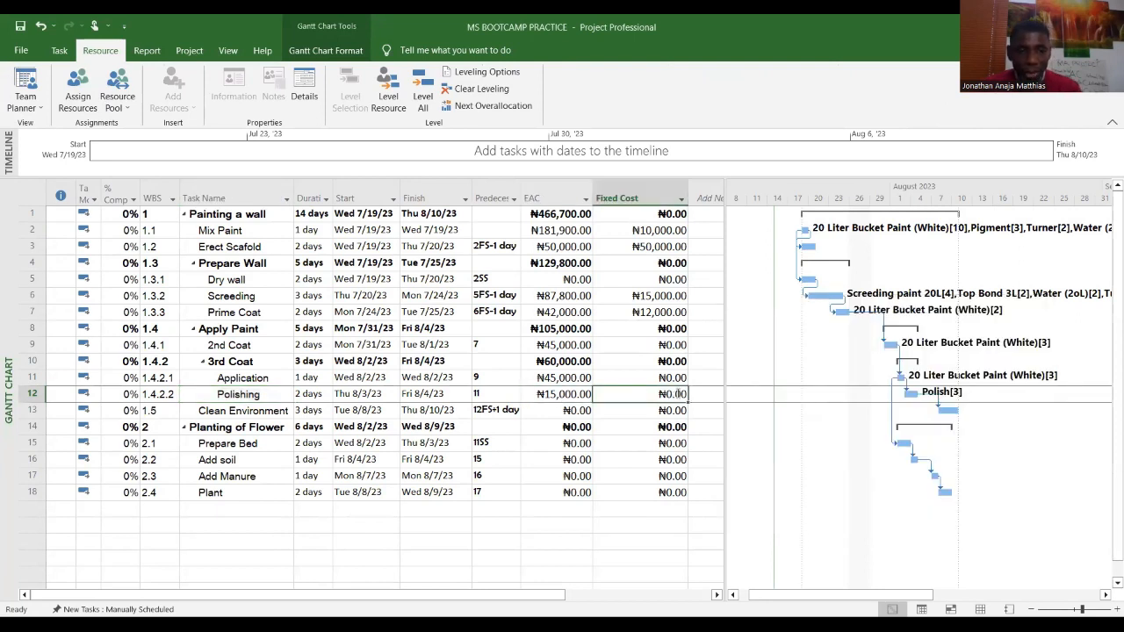
pyautogui.write('5000')
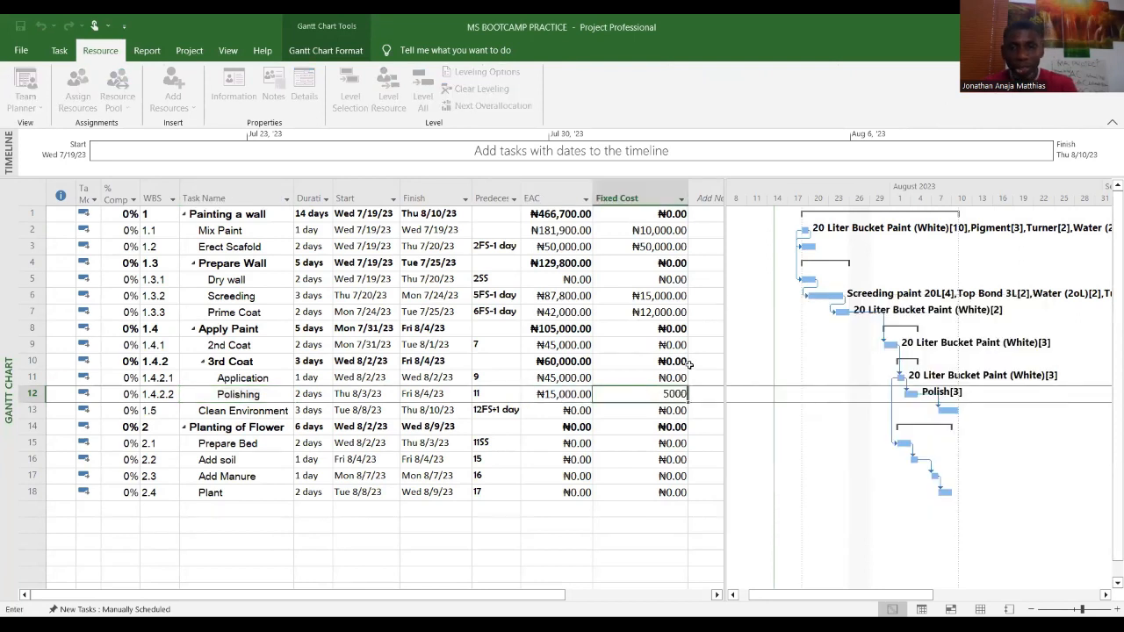
pyautogui.click(673, 375)
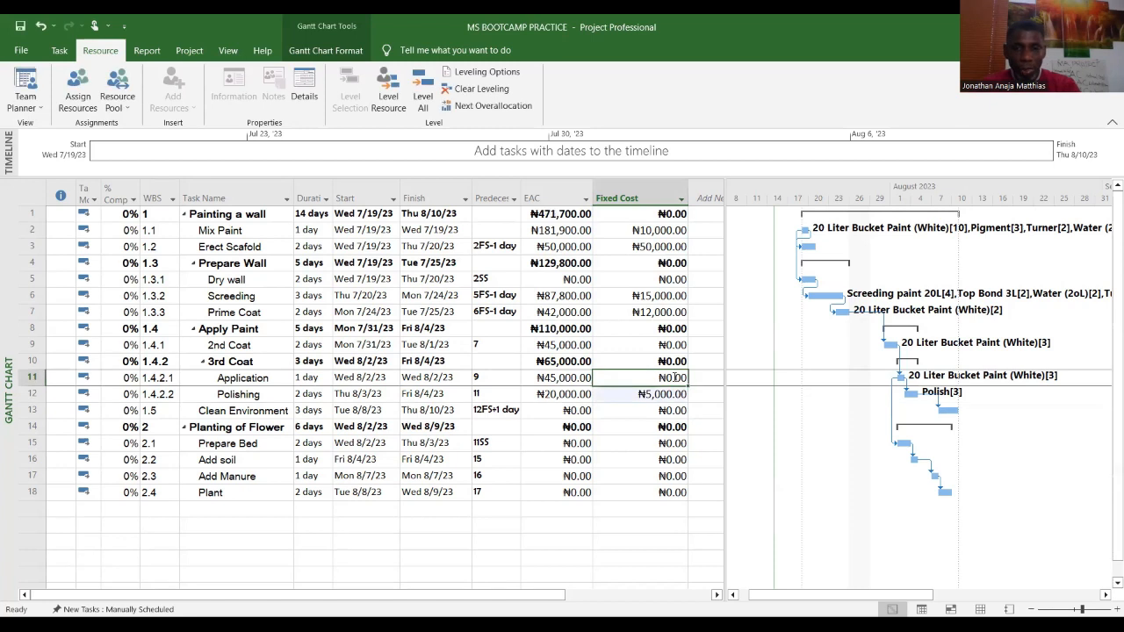
pyautogui.write('5')
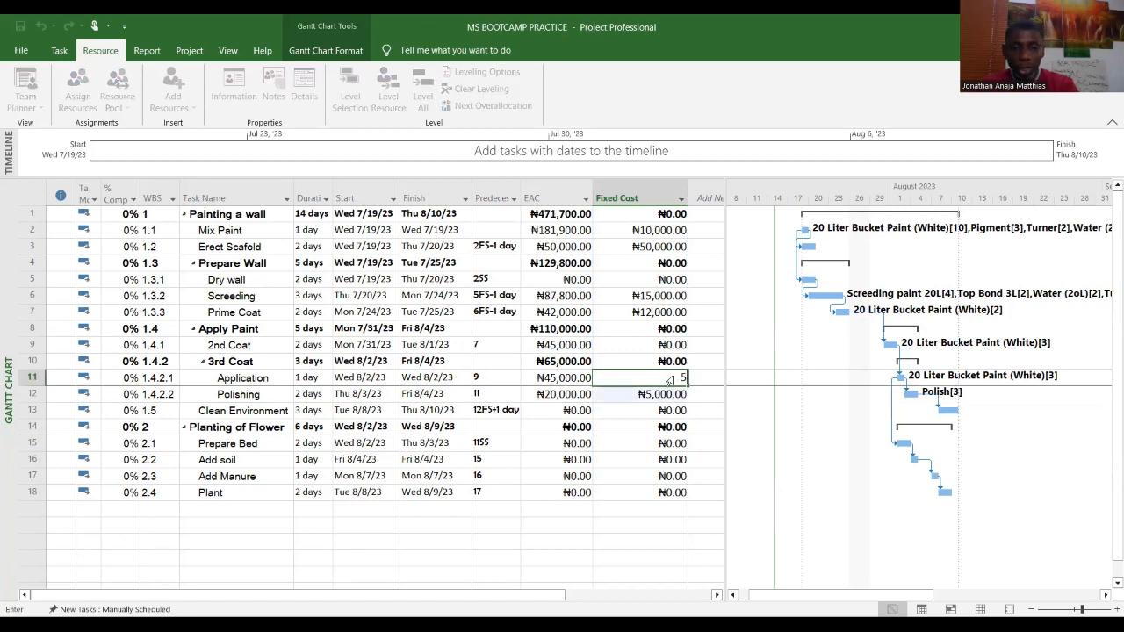
pyautogui.write('0000')
pyautogui.press('BackSpace')
# Step: Set the fixed cost of the 2nd Coat task to 5,000
pyautogui.click(672, 345)
pyautogui.write('5,00')
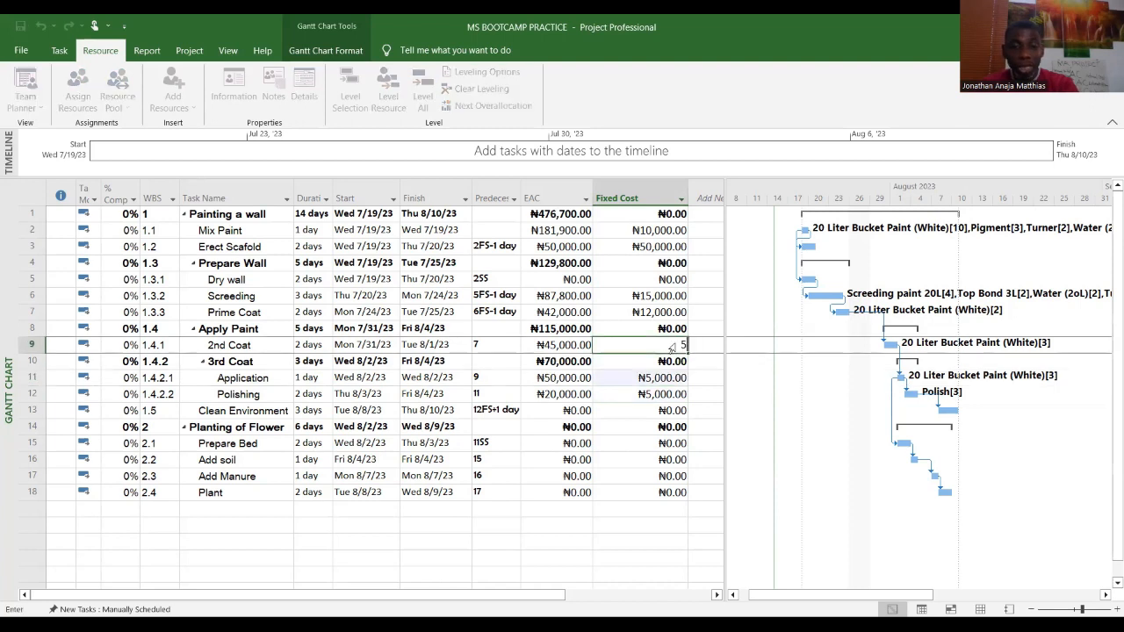
pyautogui.write('000')
pyautogui.click(657, 443)
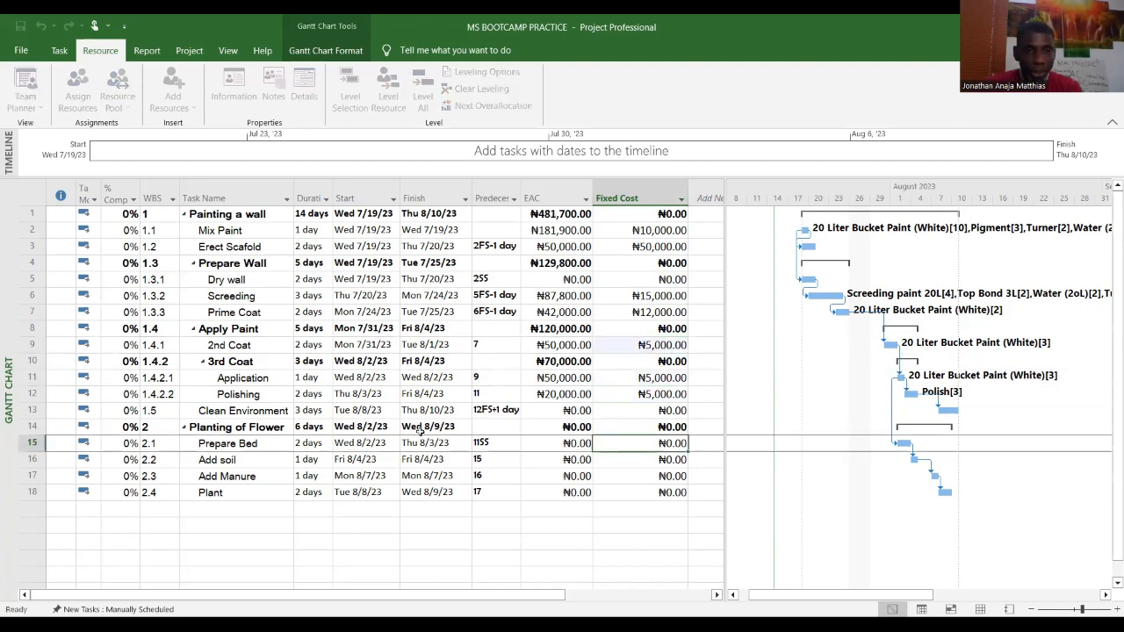
# Step: Set the fixed cost of the Clean Environment task to 5,000
pyautogui.click(258, 410)
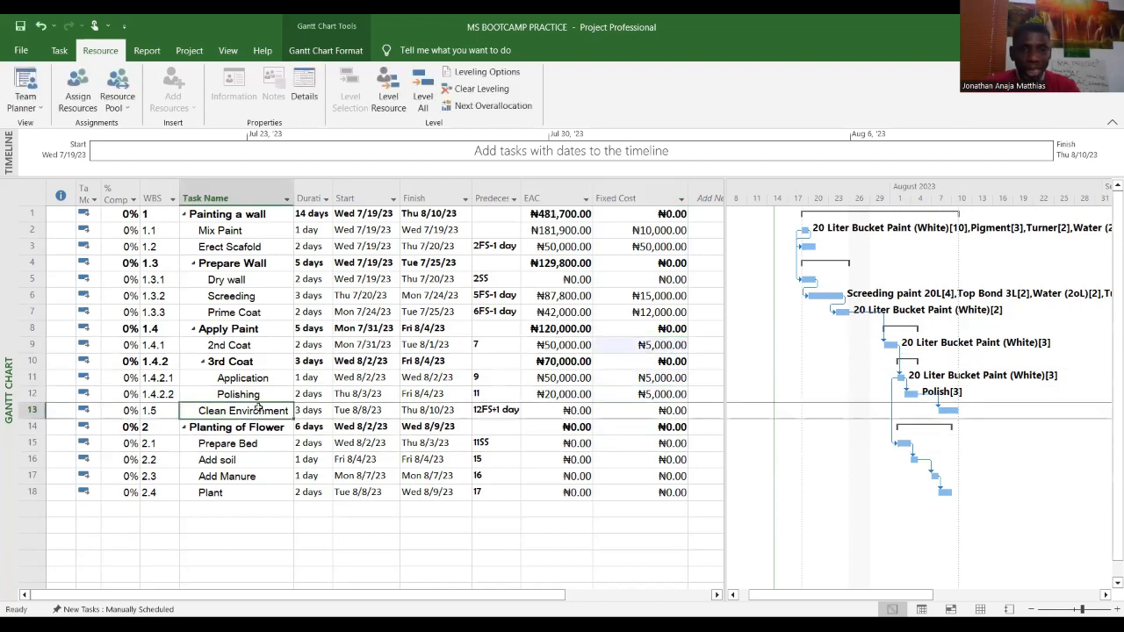
pyautogui.click(672, 411)
pyautogui.write('5000')
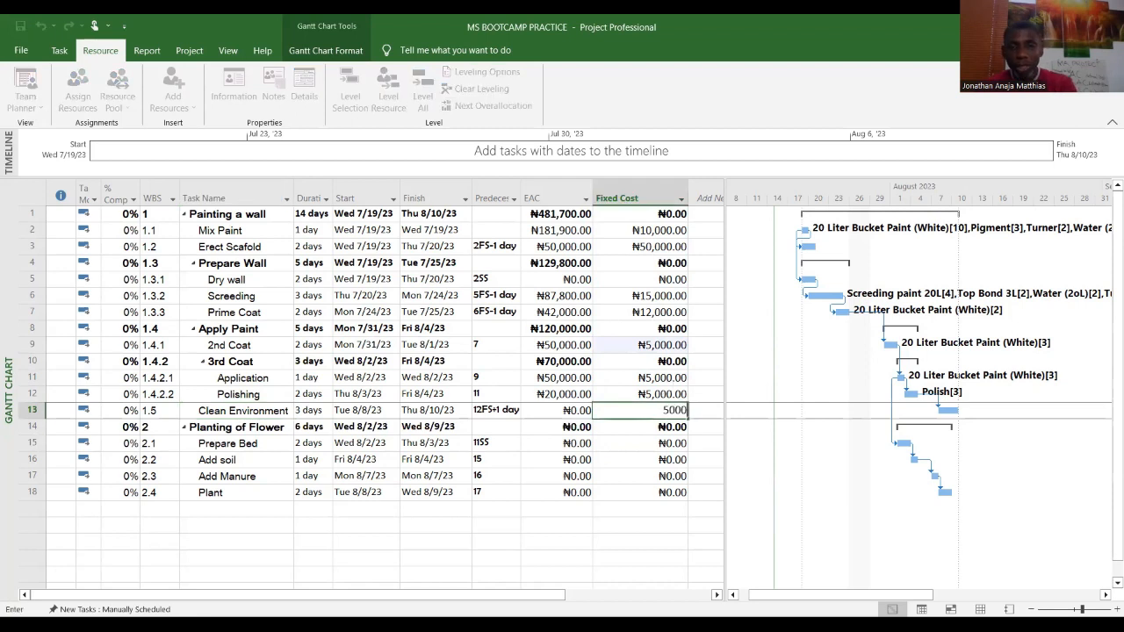
pyautogui.click(673, 476)
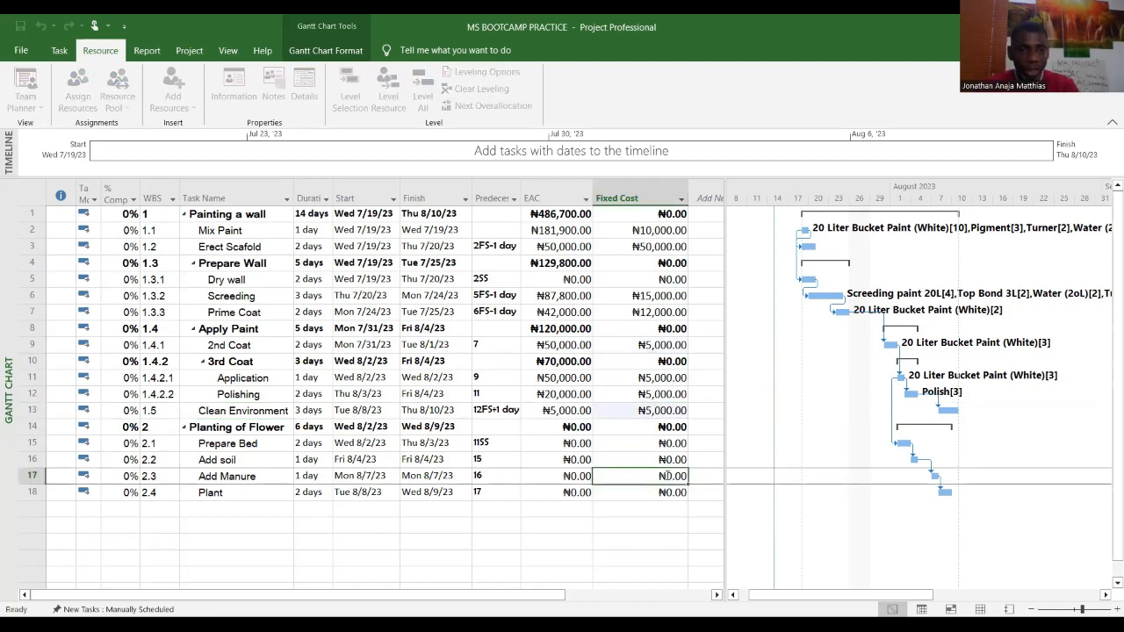
# Step: Set the fixed cost of Prepare Bed and Add soil to 5,000 each
pyautogui.click(673, 443)
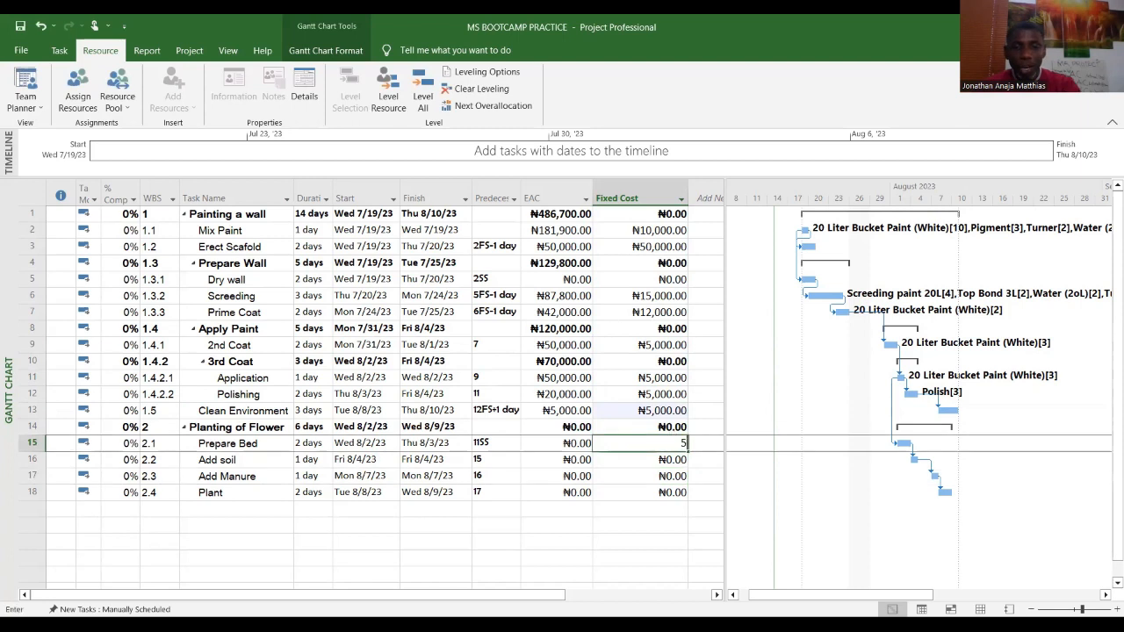
pyautogui.write('5000')
pyautogui.click(672, 460)
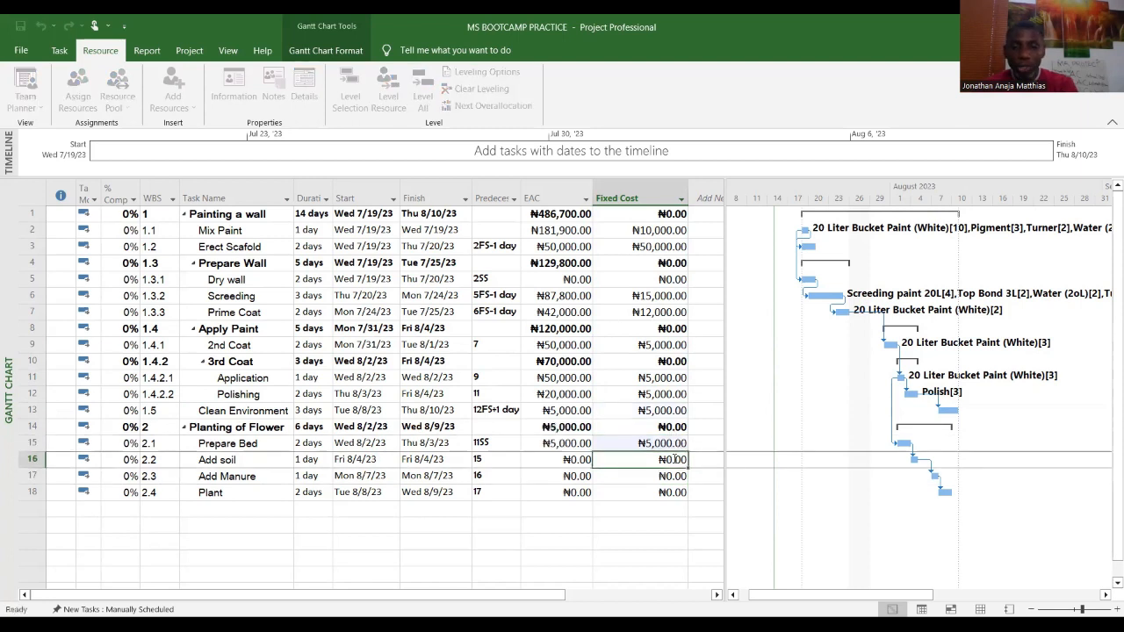
pyautogui.write('5,00')
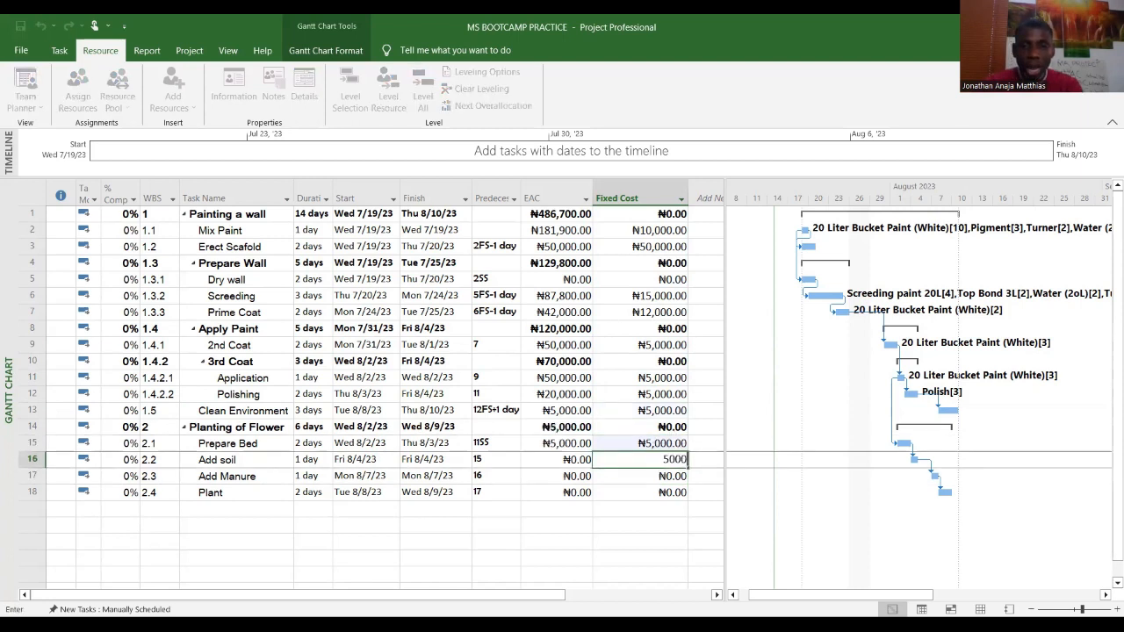
pyautogui.write('0')
pyautogui.click(674, 476)
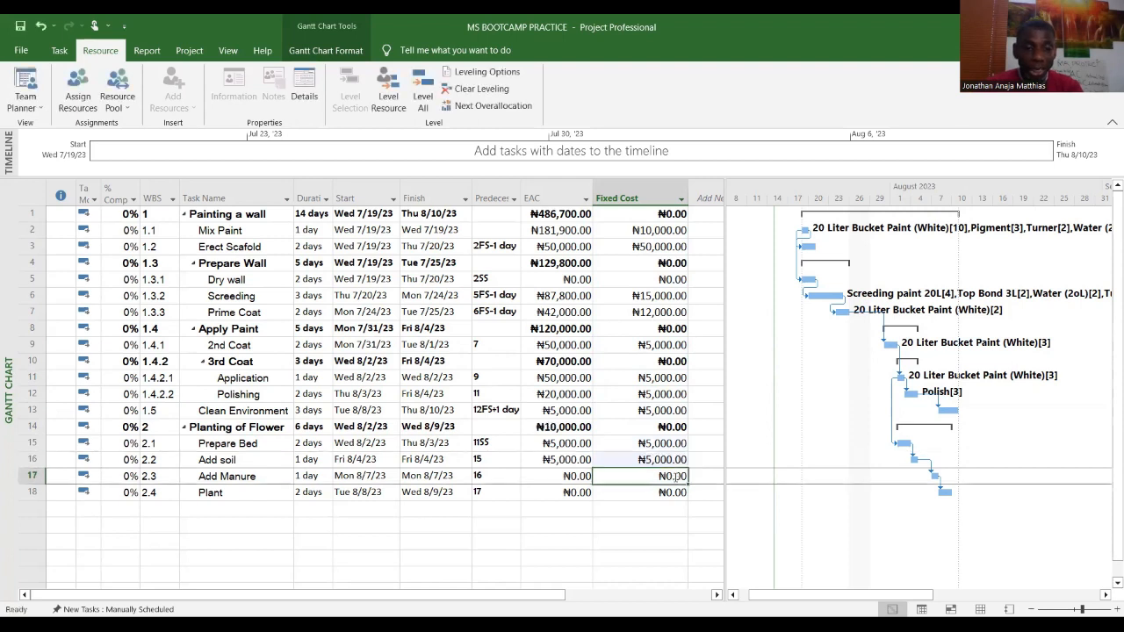
# Step: Set the fixed cost of Add Manure to 5,000 and of Plant to 15,000
pyautogui.write('5,0')
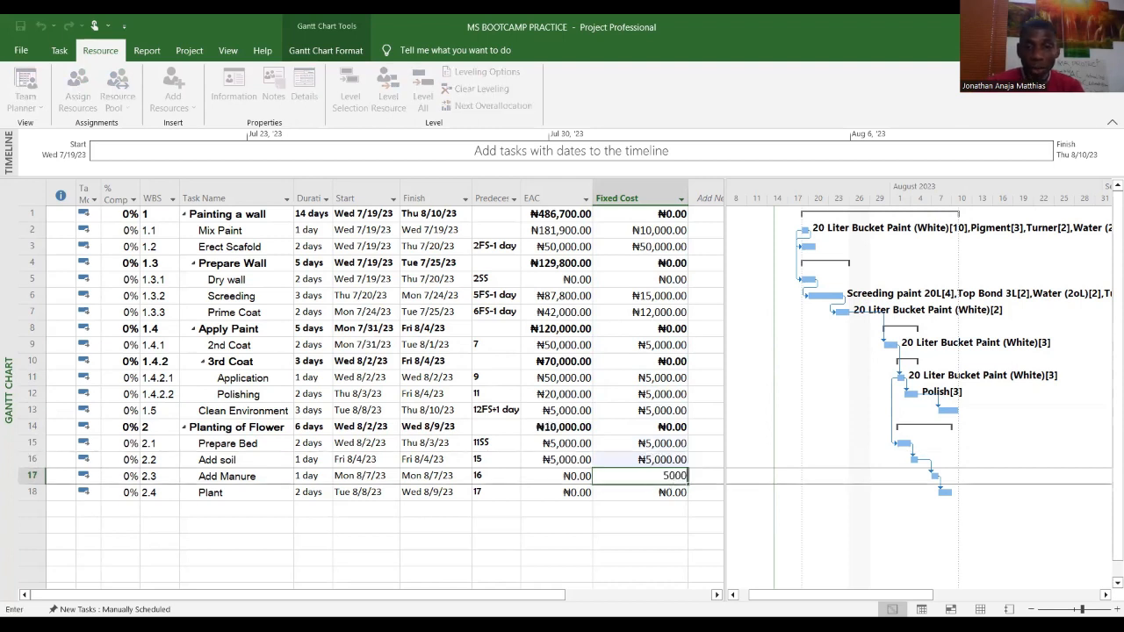
pyautogui.write('00')
pyautogui.click(683, 494)
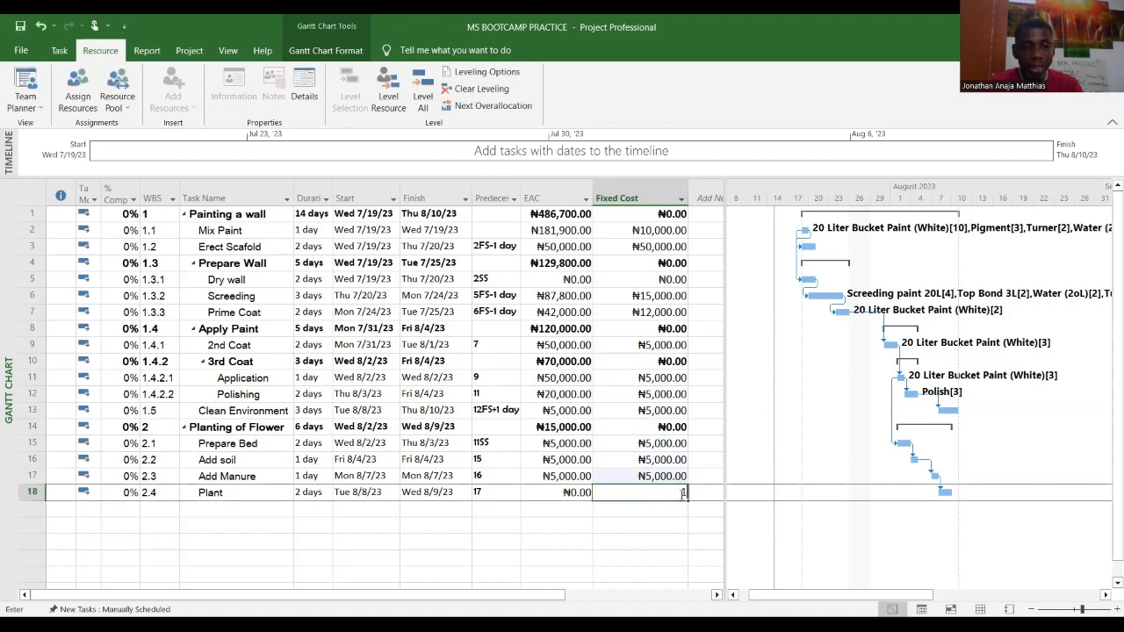
pyautogui.write('15000')
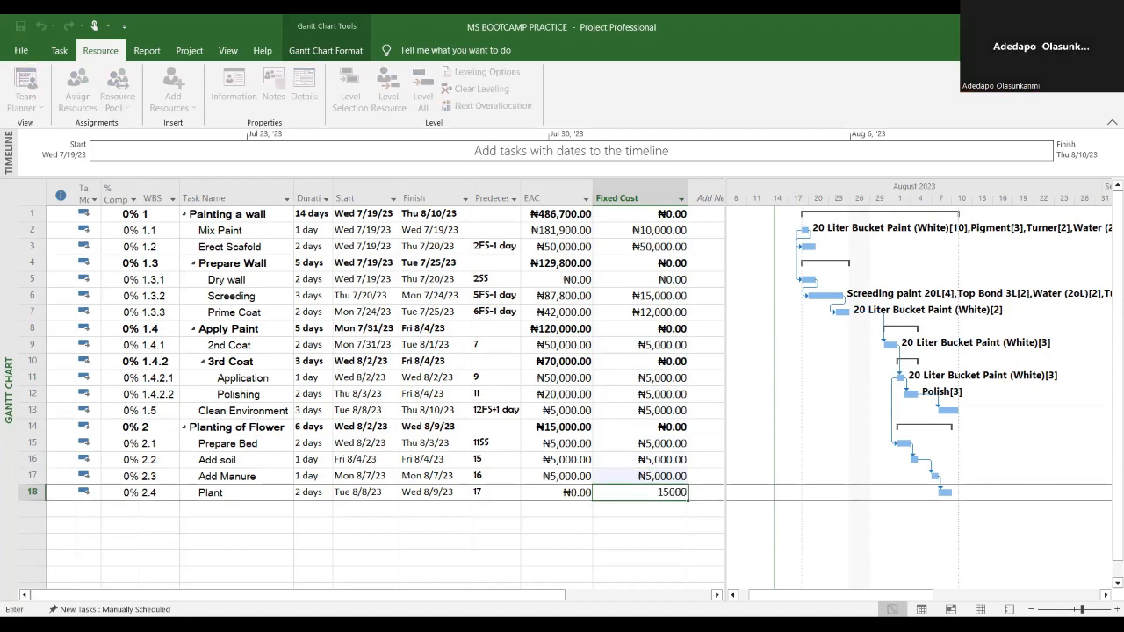
pyautogui.press('Return')
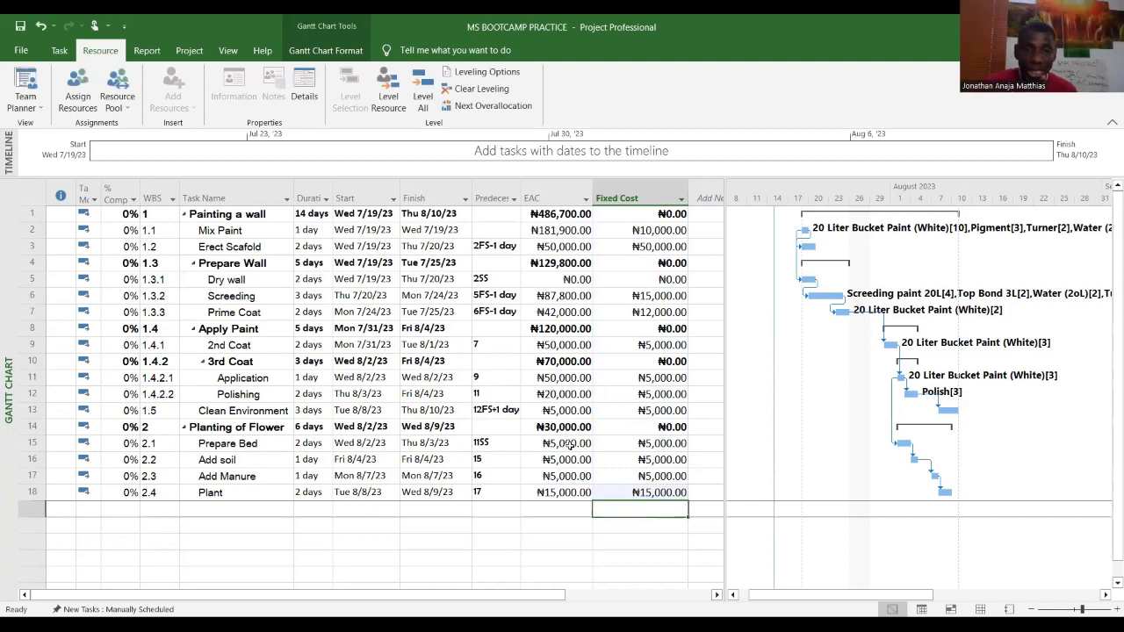
# Step: Add a new resource named Manure in the Resource Sheet
pyautogui.press('Left')
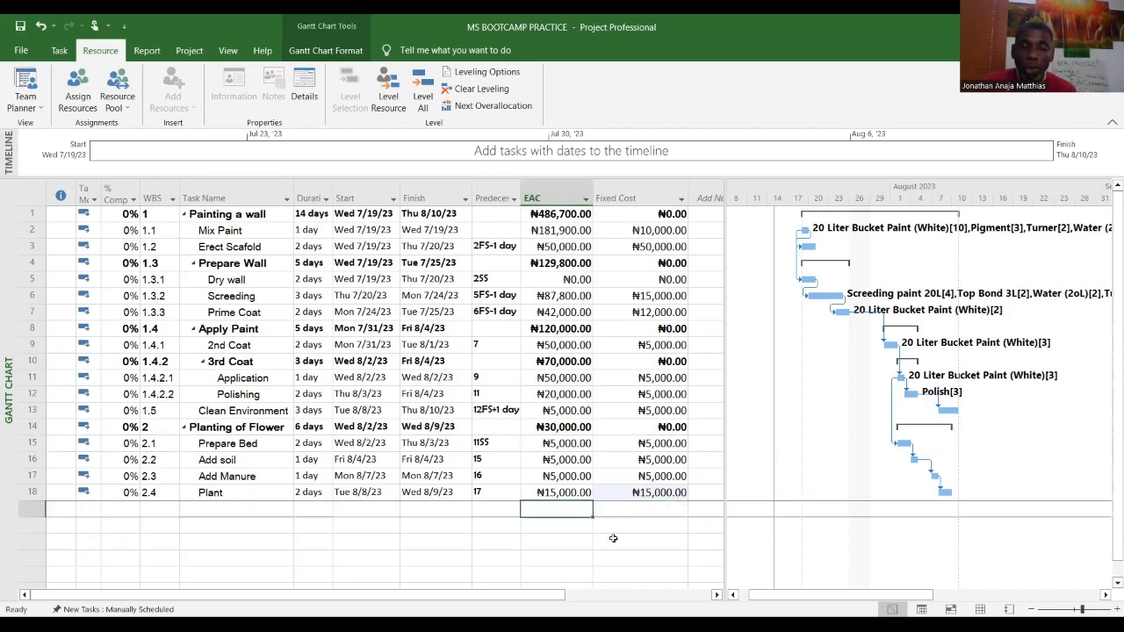
pyautogui.click(242, 492)
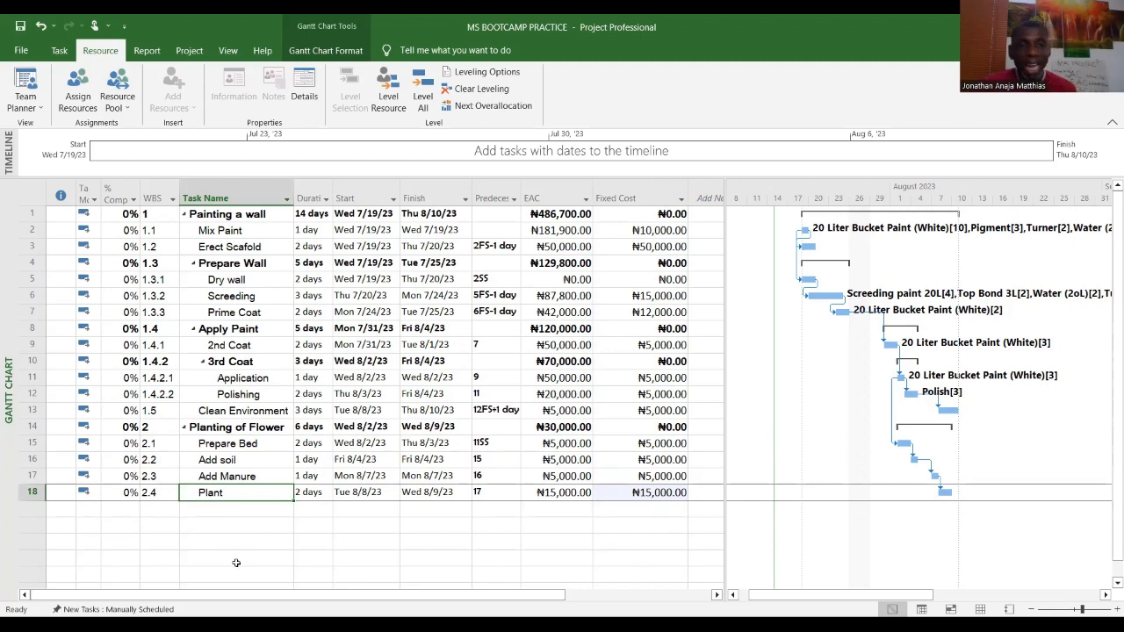
pyautogui.click(571, 492)
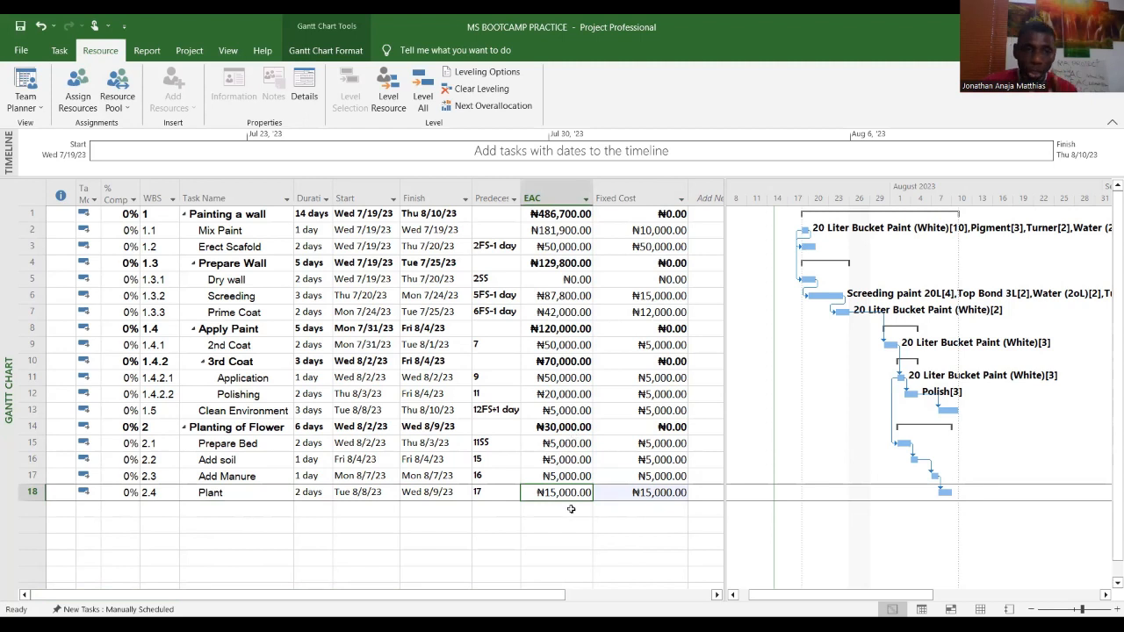
pyautogui.click(254, 477)
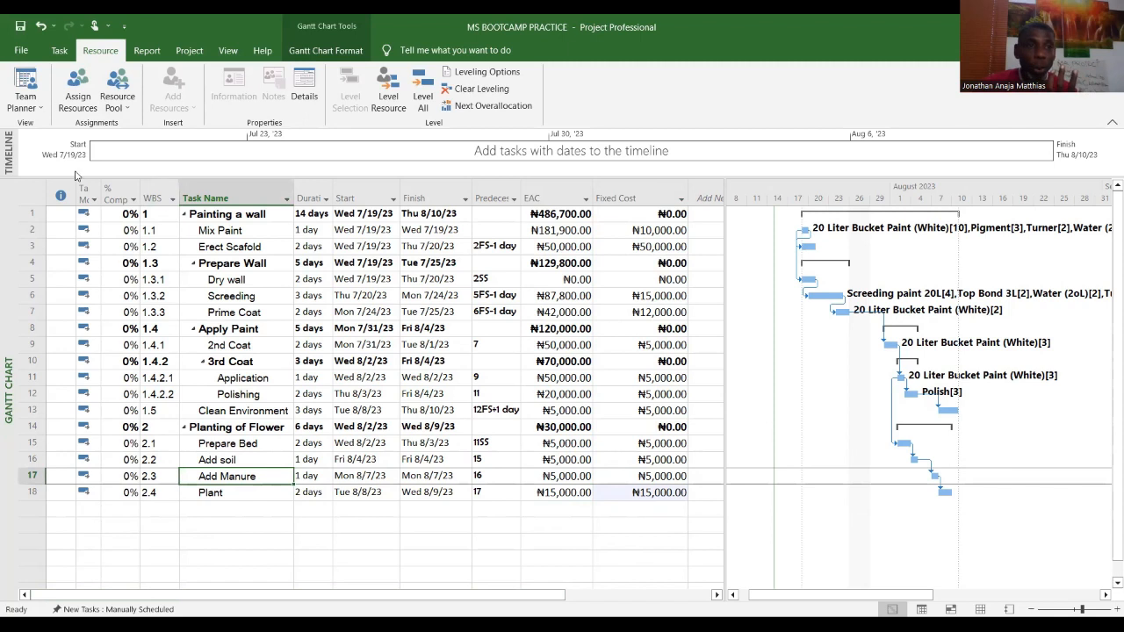
pyautogui.click(59, 51)
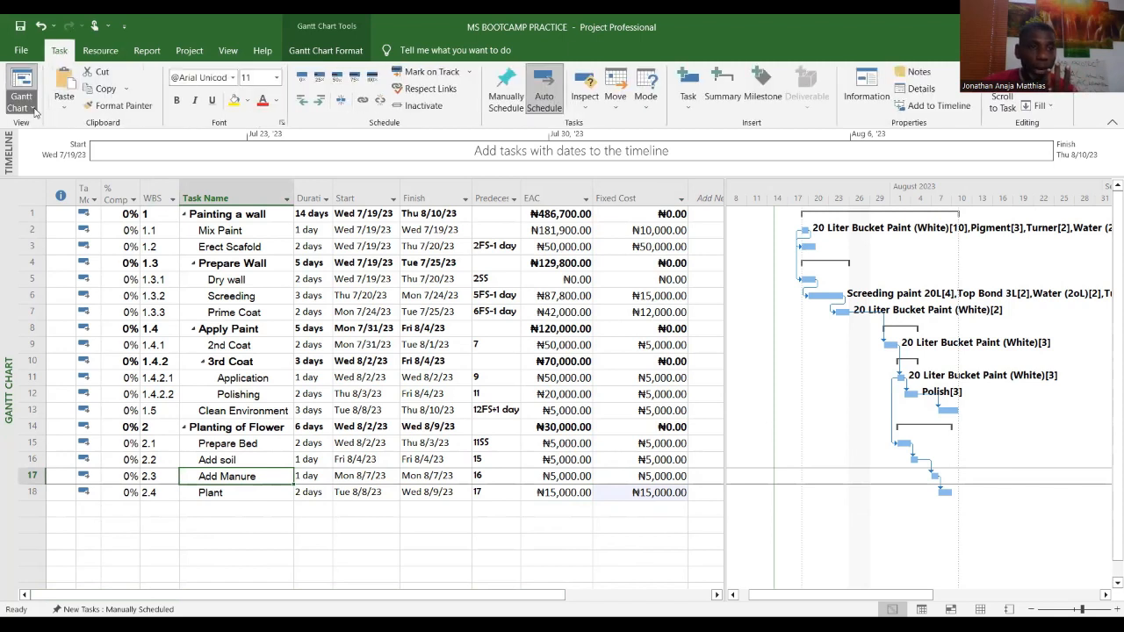
pyautogui.click(22, 104)
pyautogui.click(76, 192)
pyautogui.click(120, 345)
pyautogui.write('Manure')
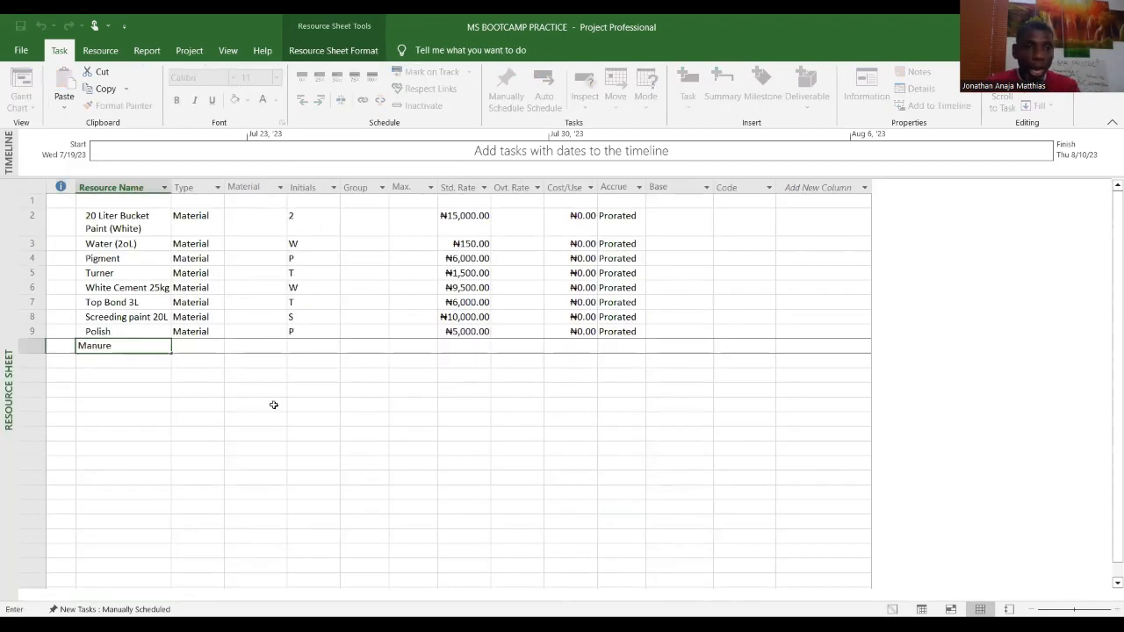
pyautogui.click(316, 436)
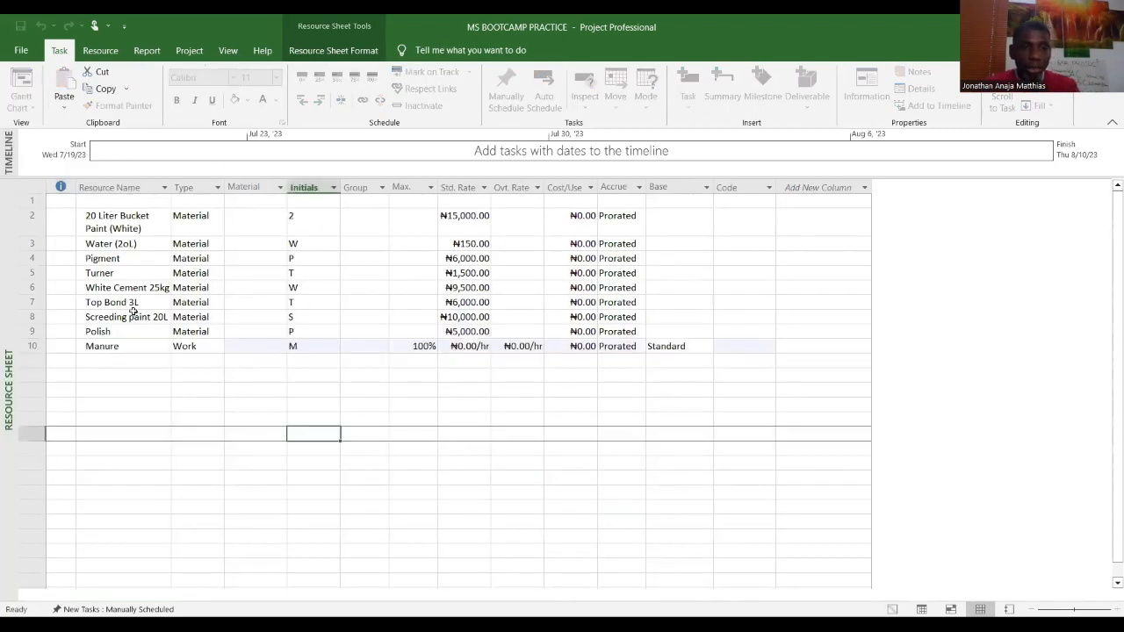
# Step: Set the Manure resource's type to Material and its standard rate to 500
pyautogui.click(219, 348)
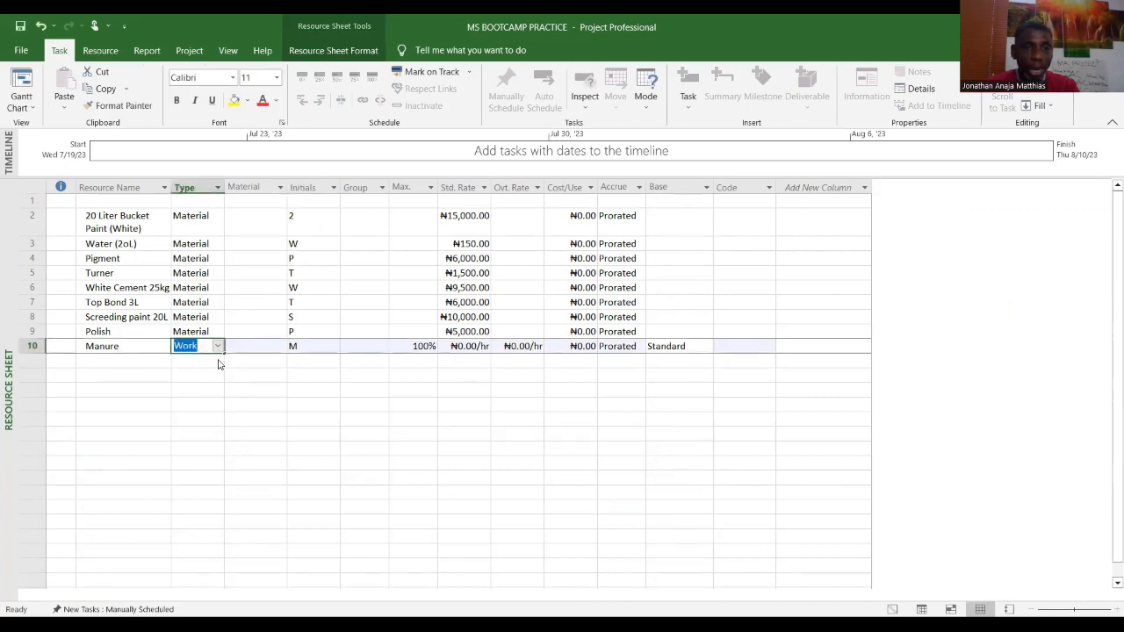
pyautogui.click(219, 348)
pyautogui.click(209, 371)
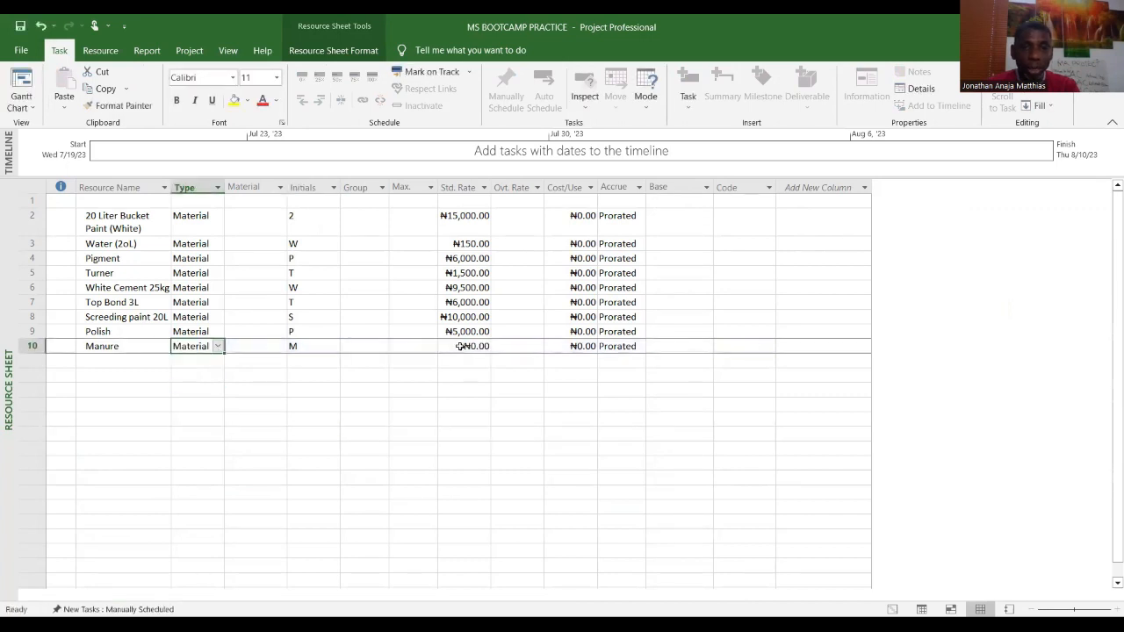
pyautogui.click(463, 346)
pyautogui.write('500')
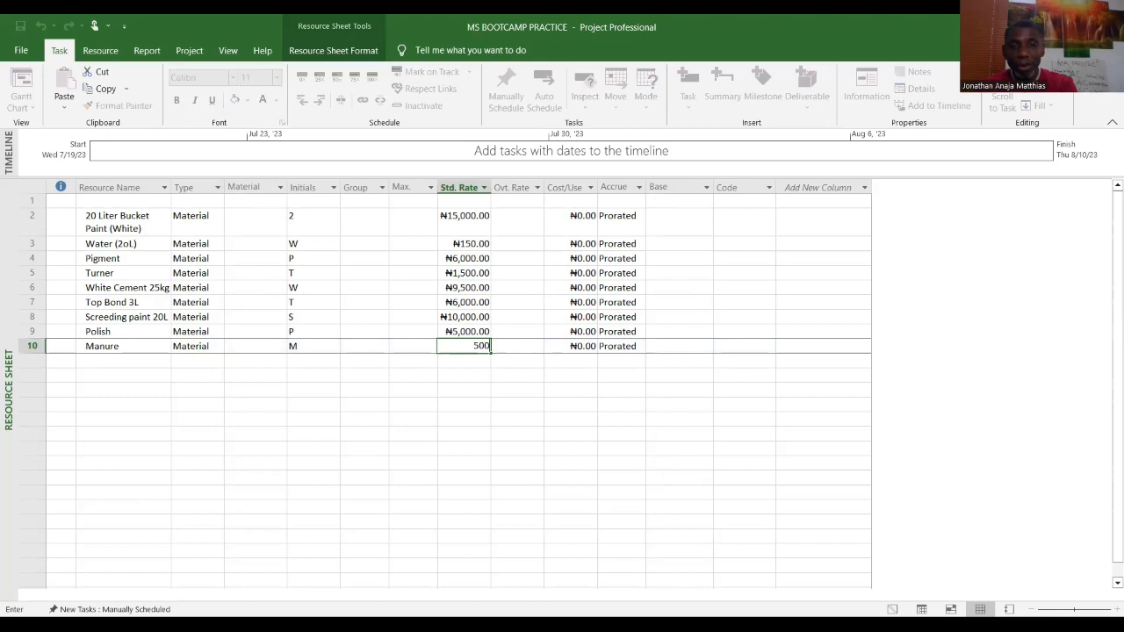
pyautogui.press('Return')
pyautogui.click(543, 549)
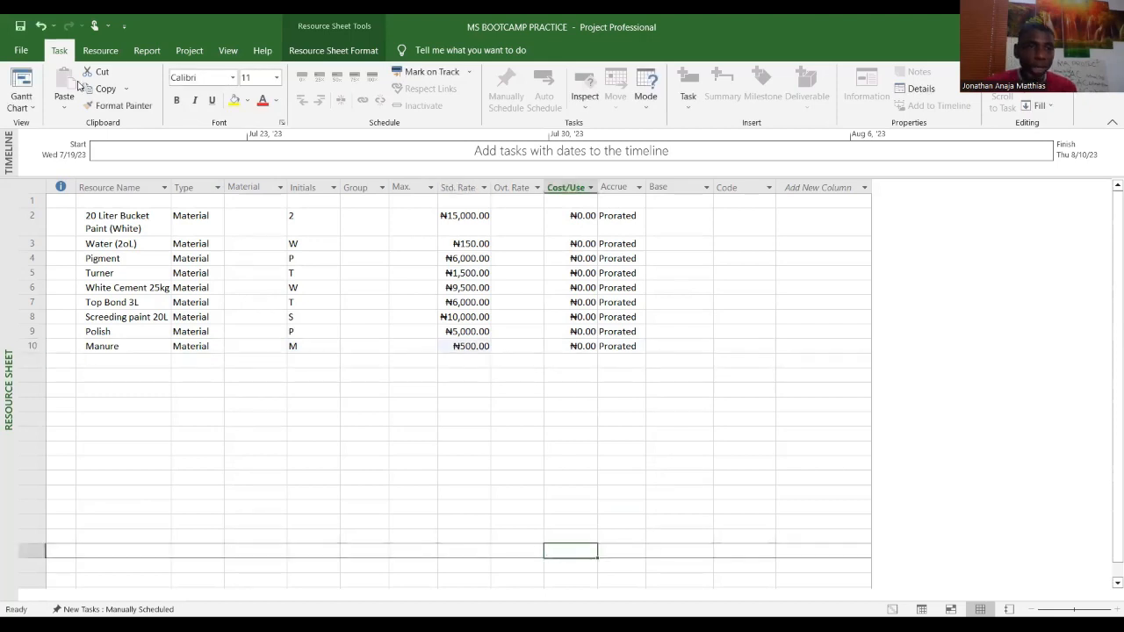
# Step: Return to the Gantt Chart view and review the project statistics
pyautogui.click(35, 107)
pyautogui.click(51, 158)
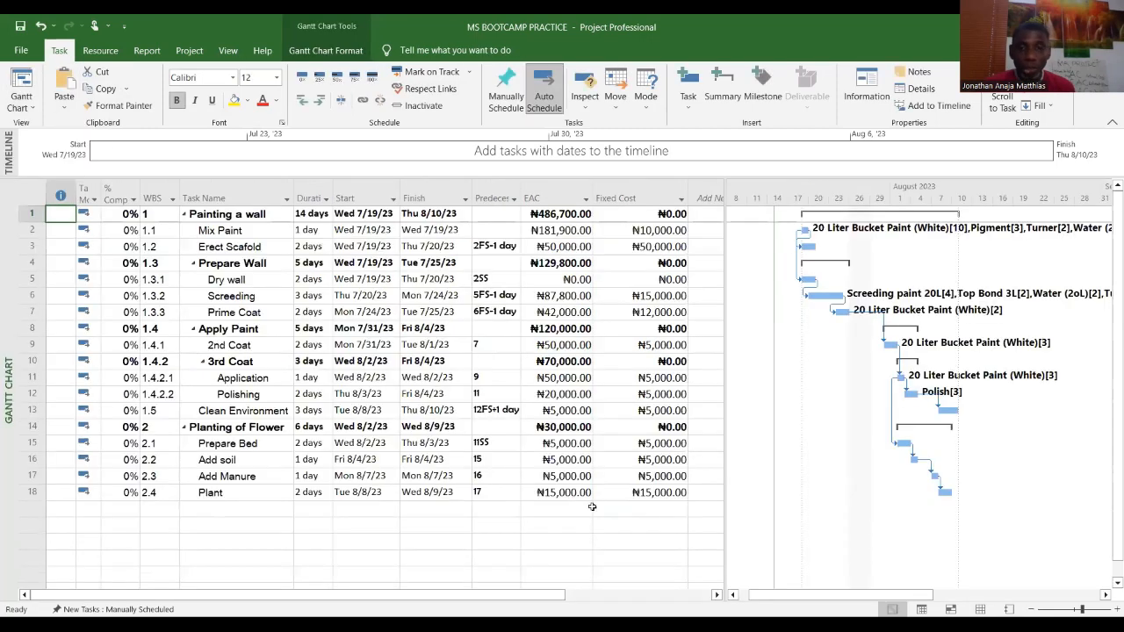
pyautogui.click(573, 213)
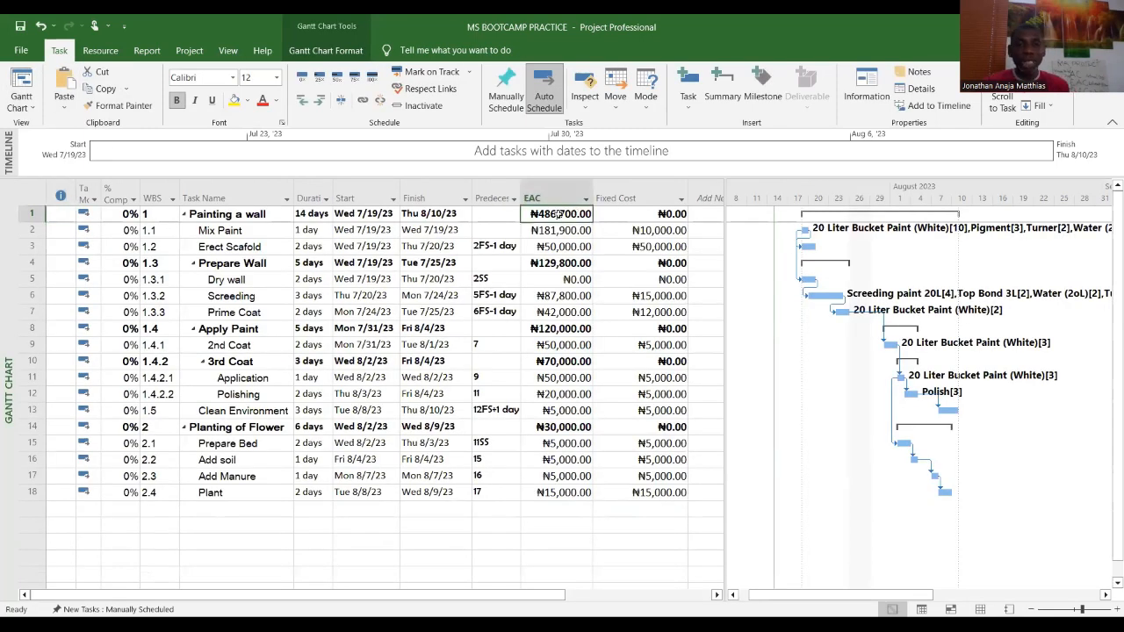
pyautogui.click(189, 50)
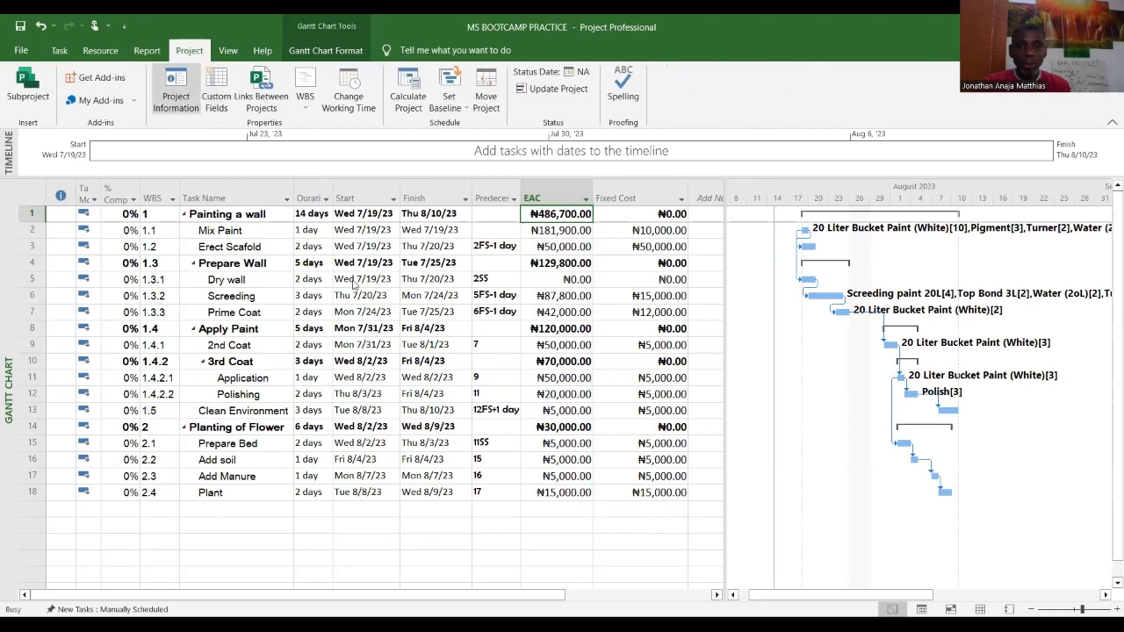
pyautogui.click(464, 442)
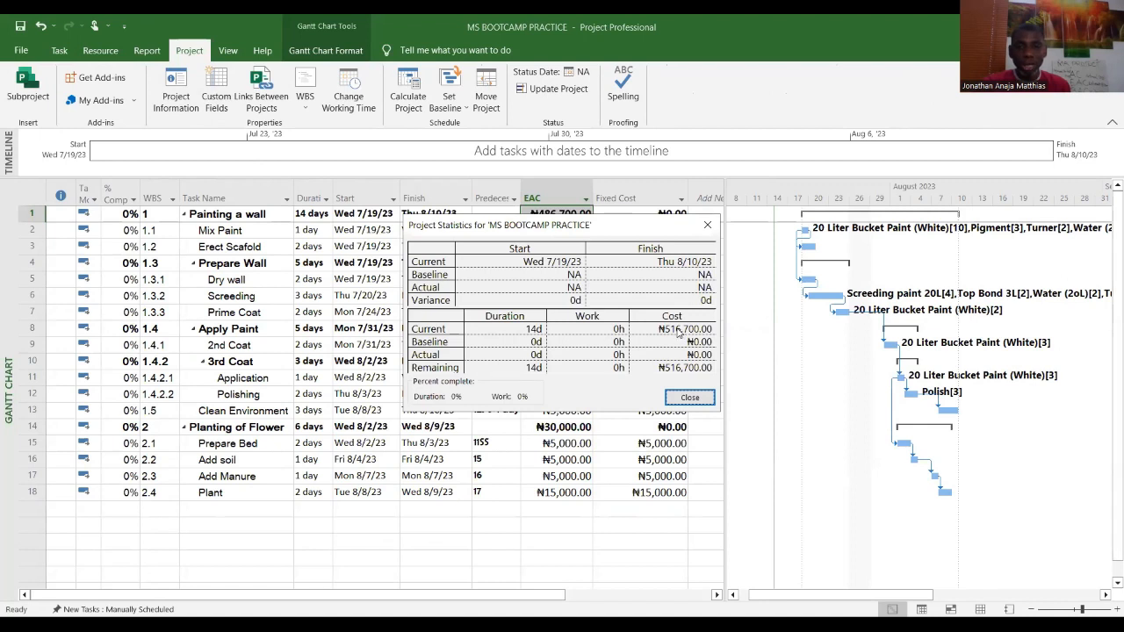
pyautogui.click(691, 398)
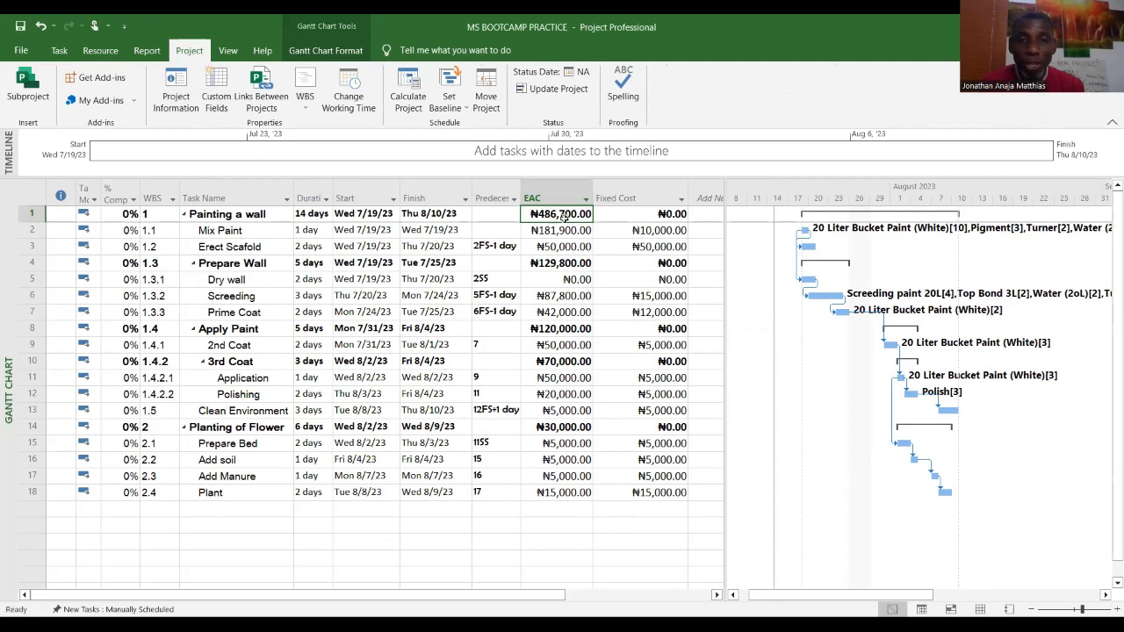
# Step: Reopen the project statistics from Project Information to check the total project cost
pyautogui.click(576, 422)
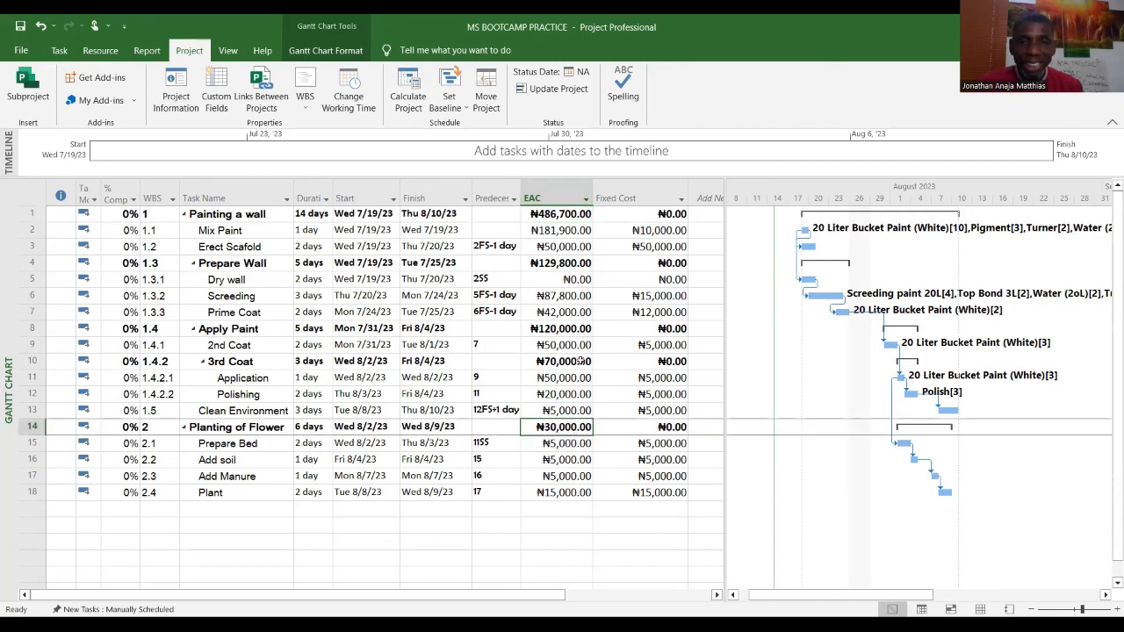
pyautogui.click(562, 217)
pyautogui.click(580, 427)
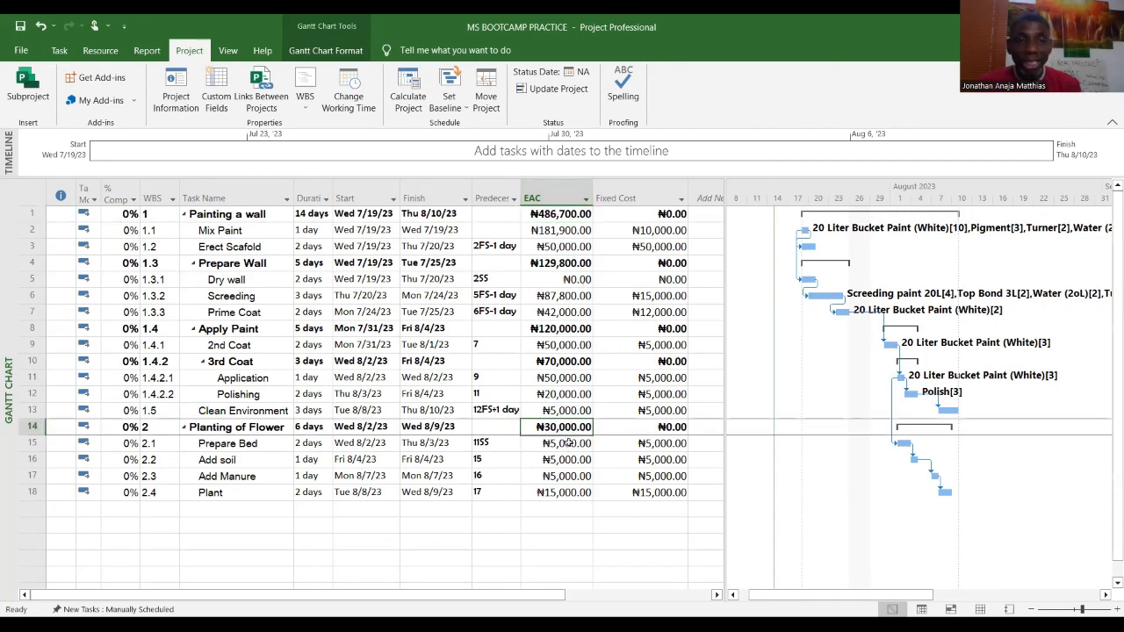
pyautogui.click(176, 95)
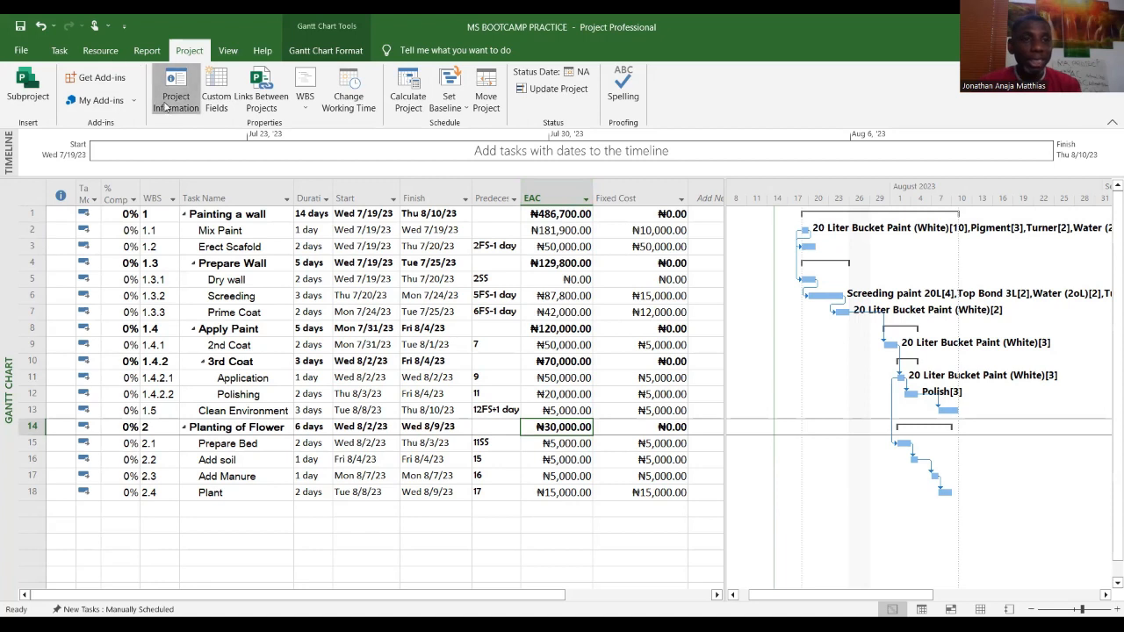
pyautogui.click(445, 436)
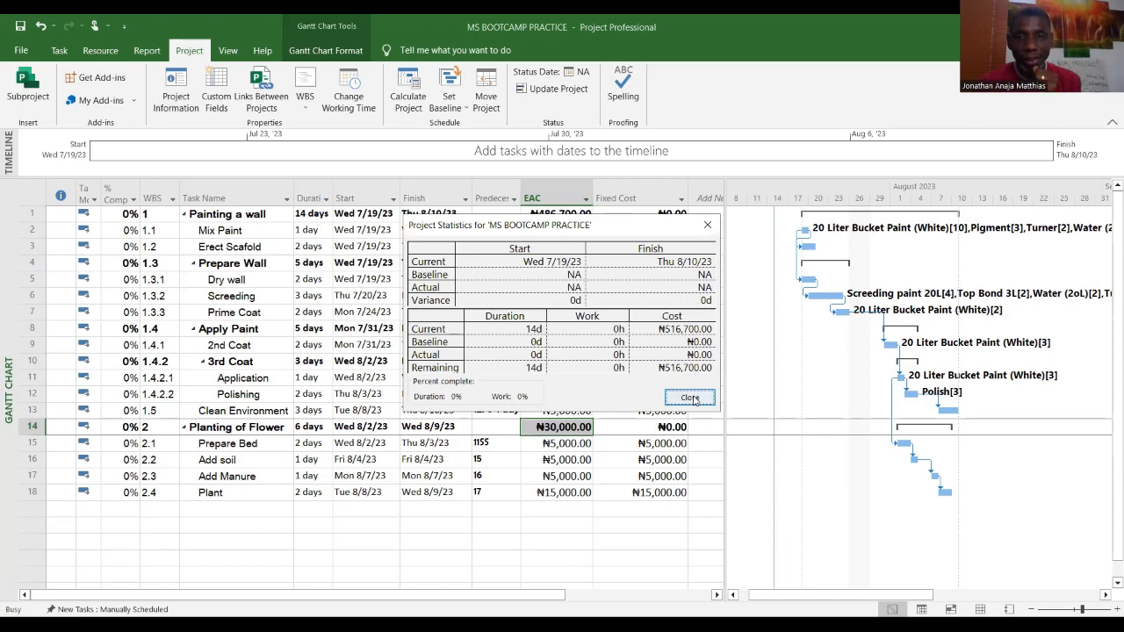
pyautogui.click(547, 499)
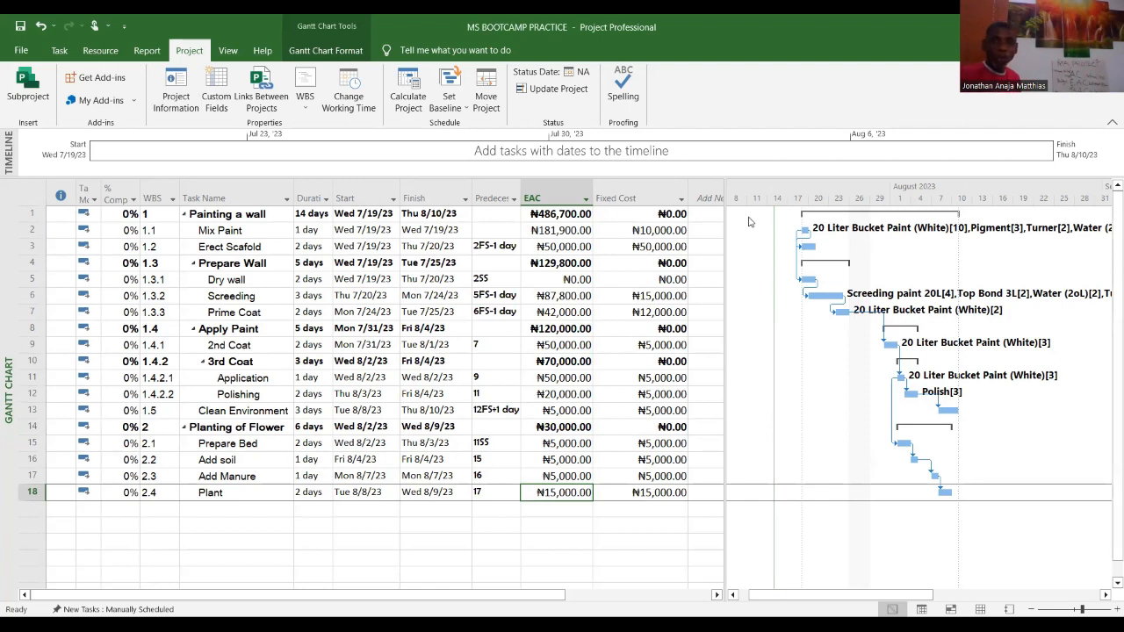
# Step: Narrow the Fixed Cost column and move the divider between the task table and the chart
pyautogui.moveTo(691, 191); pyautogui.dragTo(679, 191)
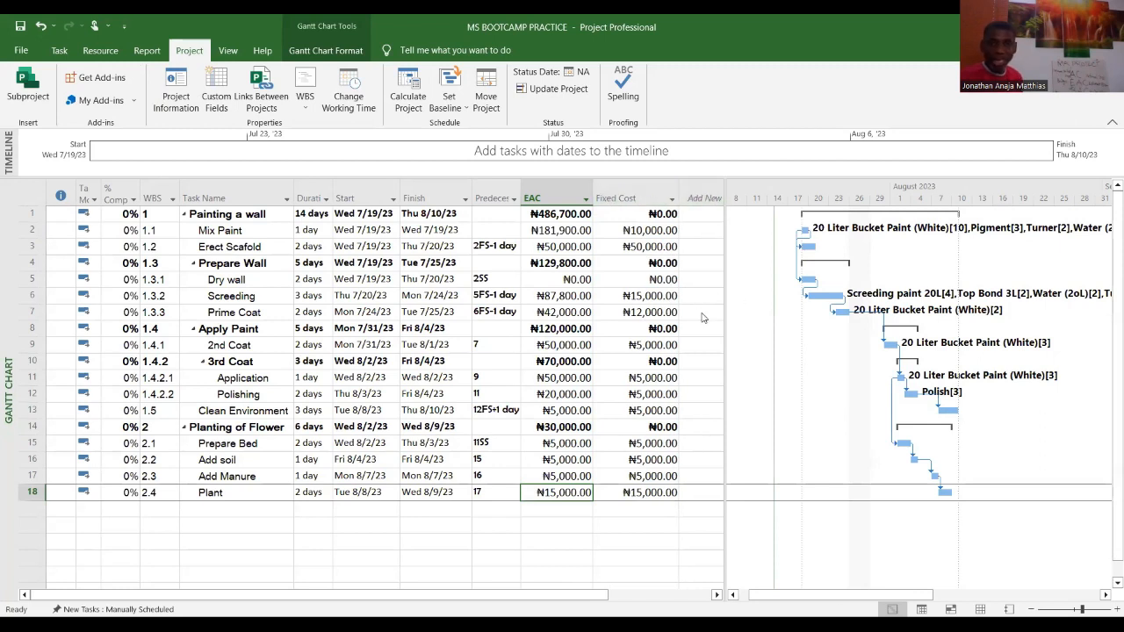
pyautogui.moveTo(701, 312); pyautogui.dragTo(702, 313)
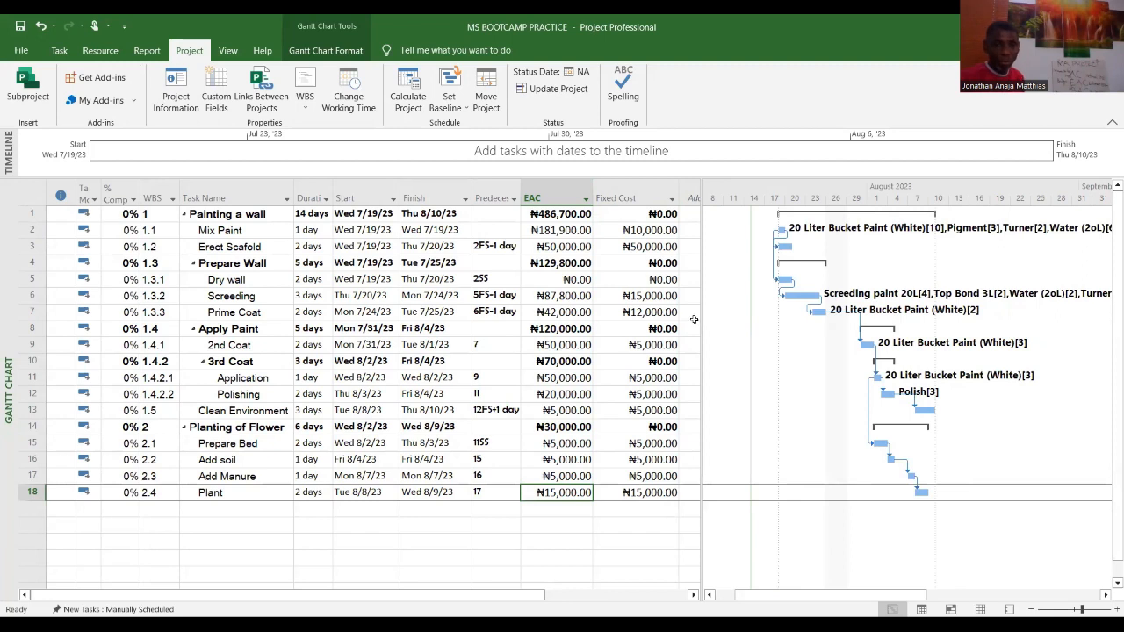